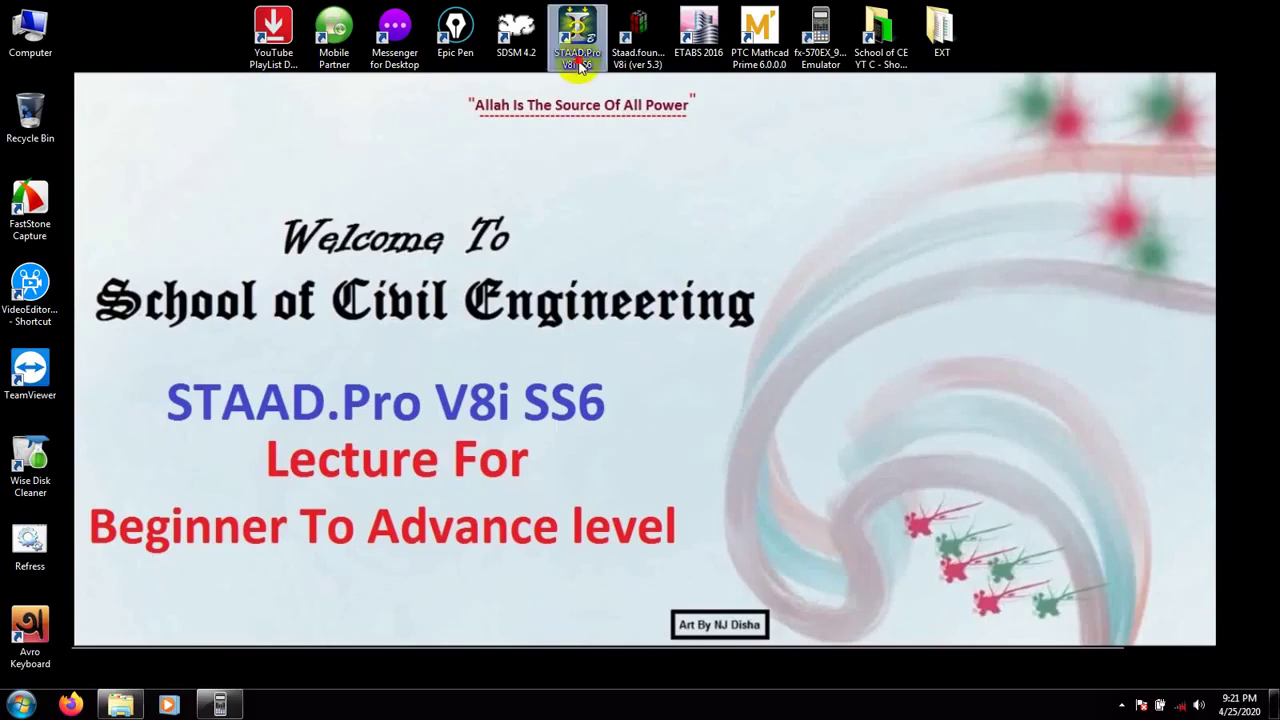
Step: Start STAAD.Pro V8i and open the recent project "5 storey building design and analysis"
double_click(579, 63)
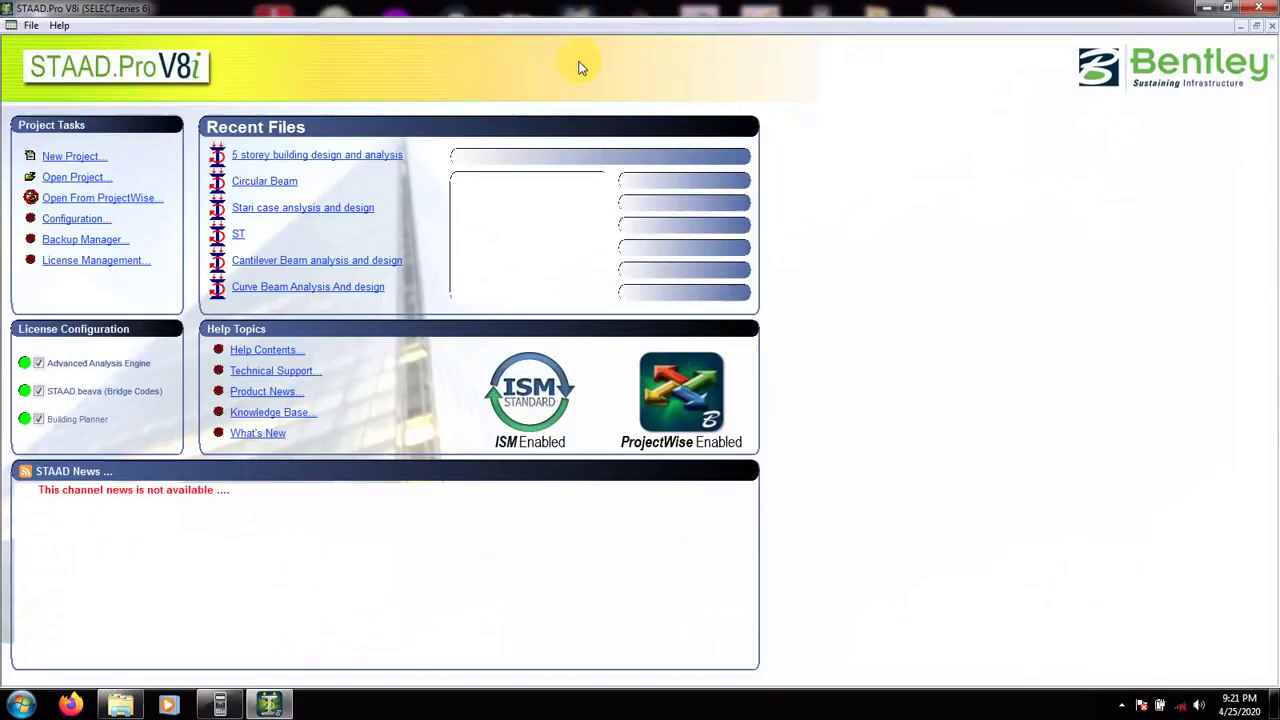
click(308, 157)
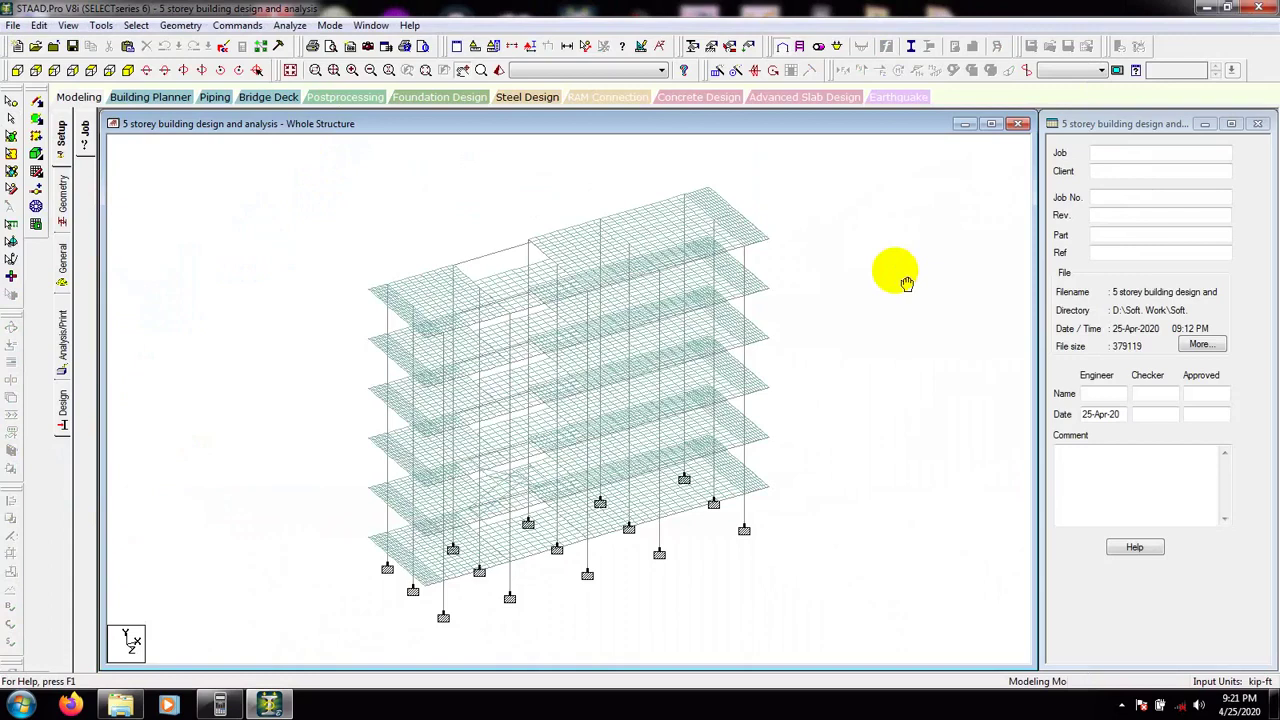
middle_drag(906, 283, 893, 276)
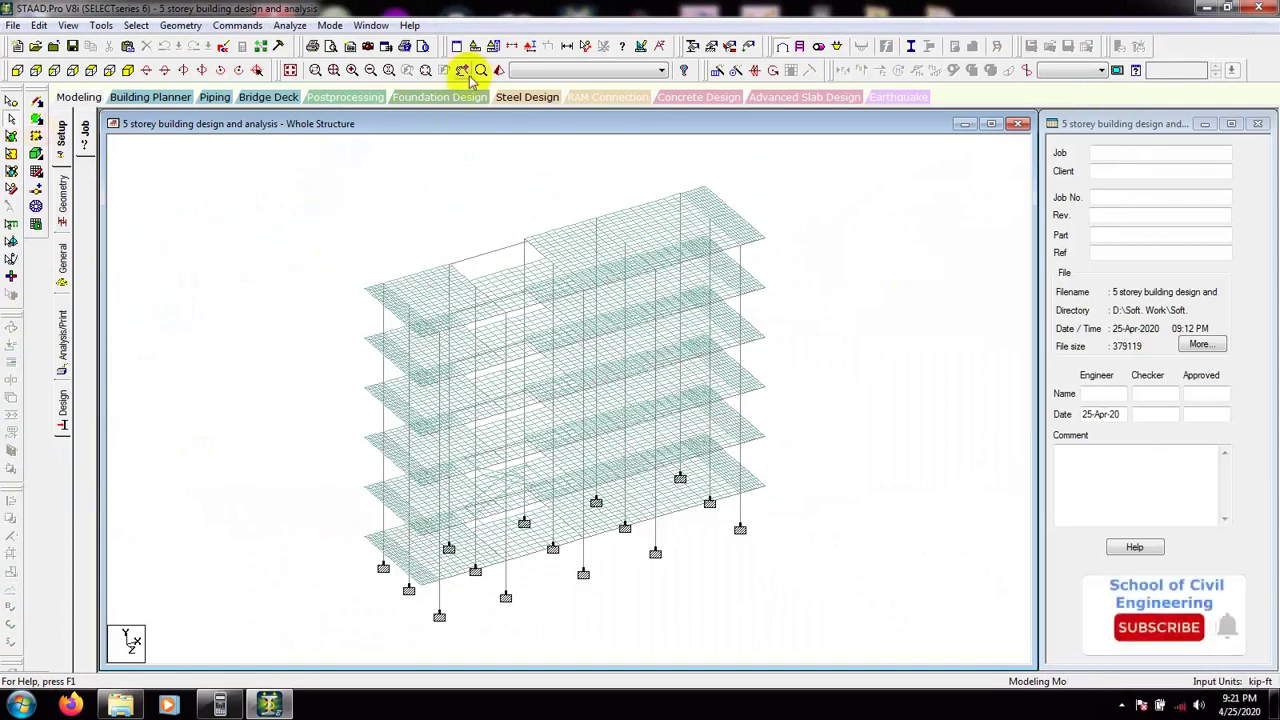
Step: Open a full-size 3D rendered view of the building and examine its frame and slabs from several angles, including the staircase
click(501, 73)
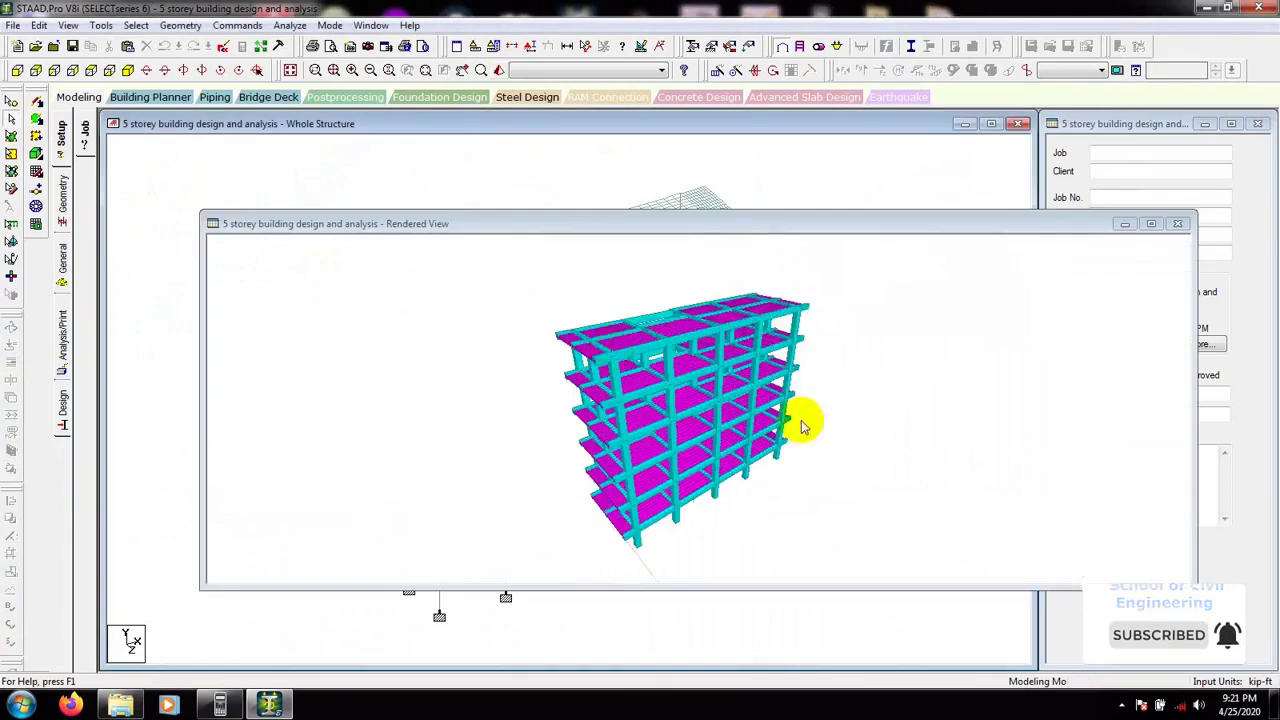
drag(802, 424, 730, 483)
scroll(732, 482, up, 6)
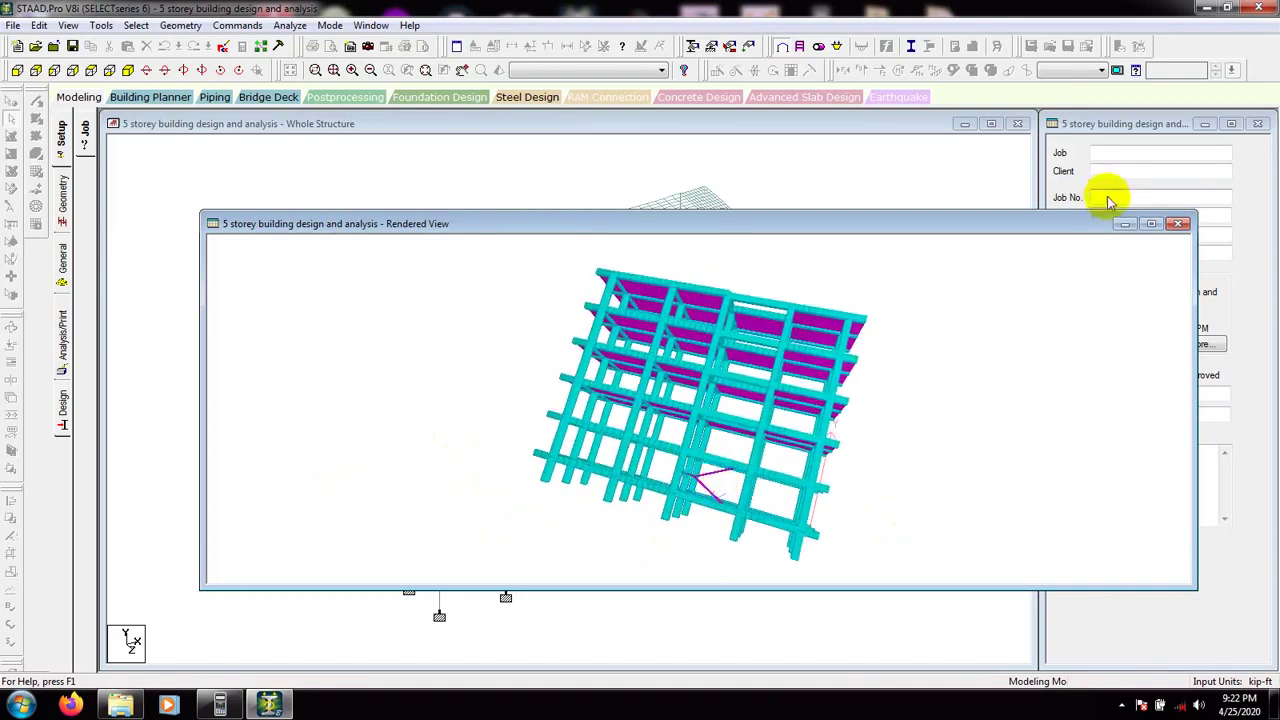
click(1149, 225)
scroll(740, 480, up, 3)
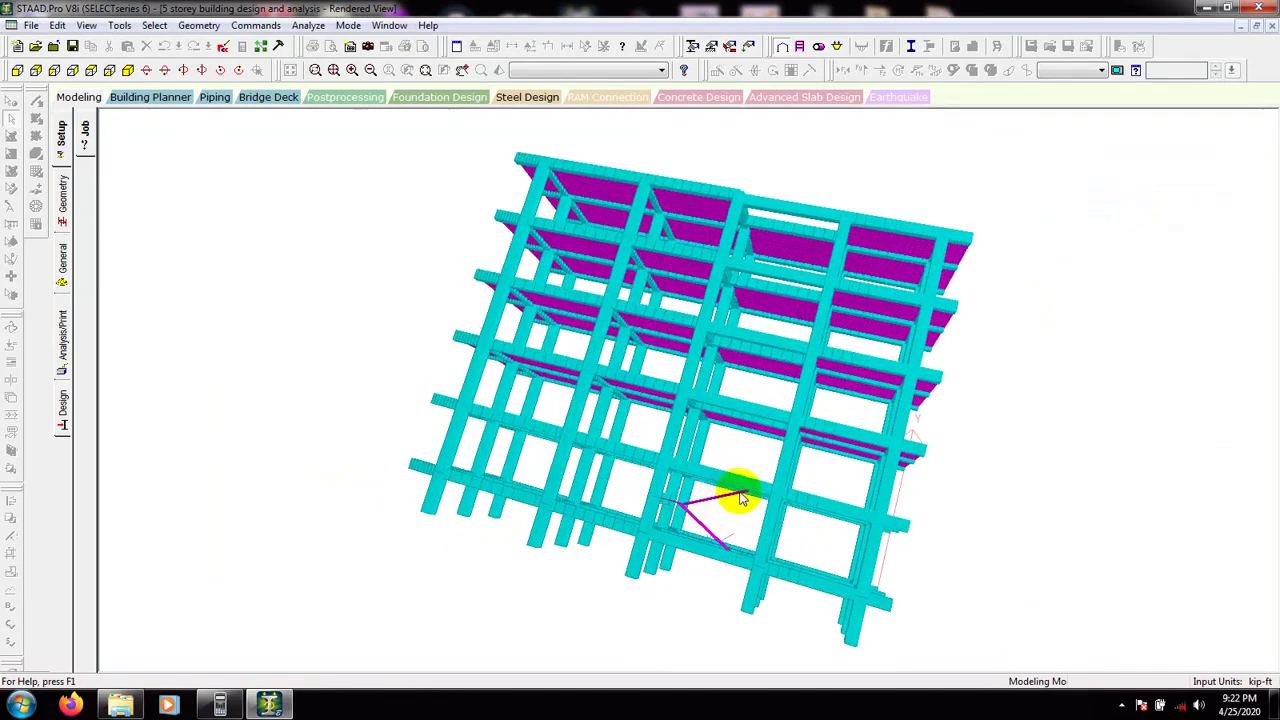
scroll(747, 492, up, 6)
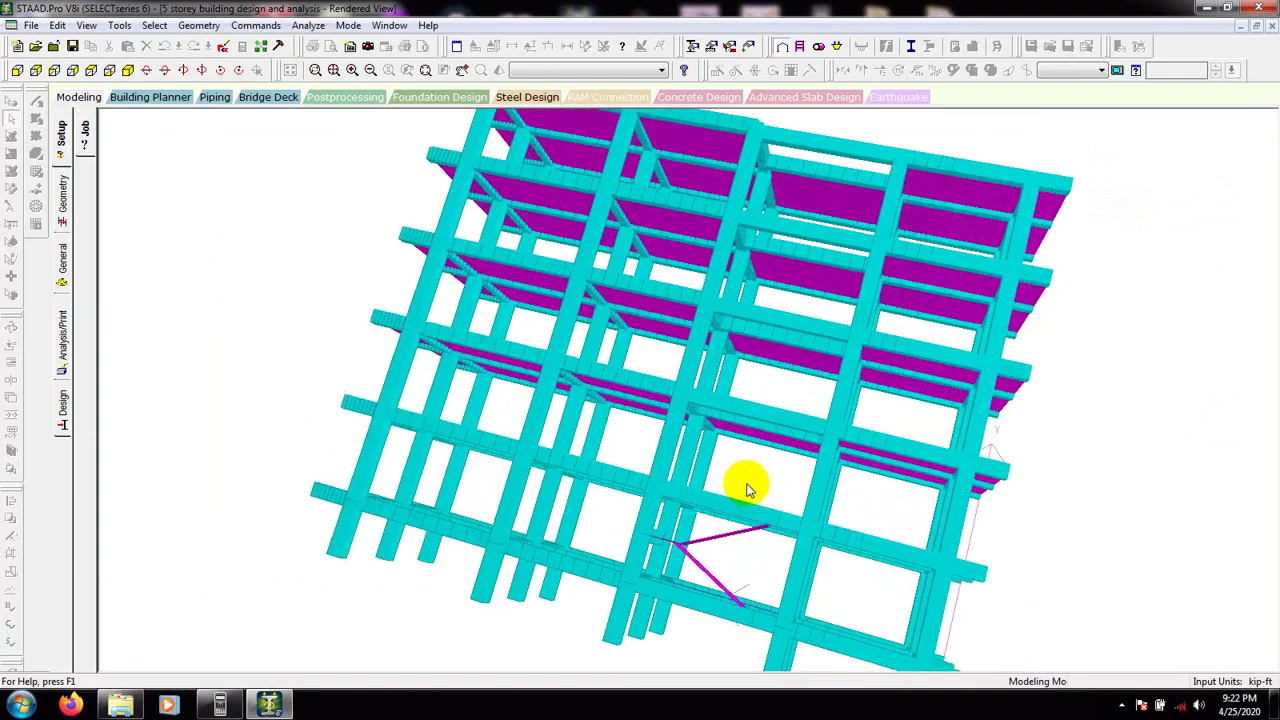
scroll(747, 485, up, 2)
middle_drag(827, 467, 637, 591)
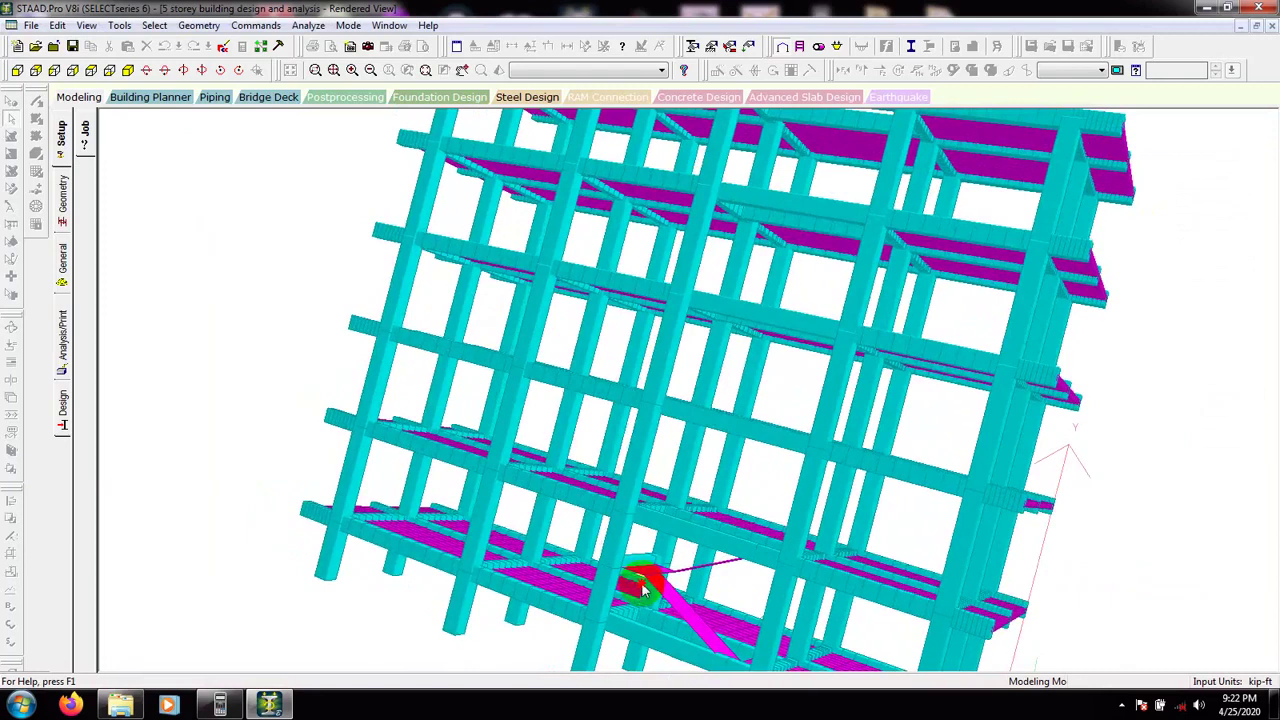
Step: From the geometry modelling page in plan view, select all geometry around the staircase bay and display only those objects
click(62, 188)
scroll(409, 182, up, 1)
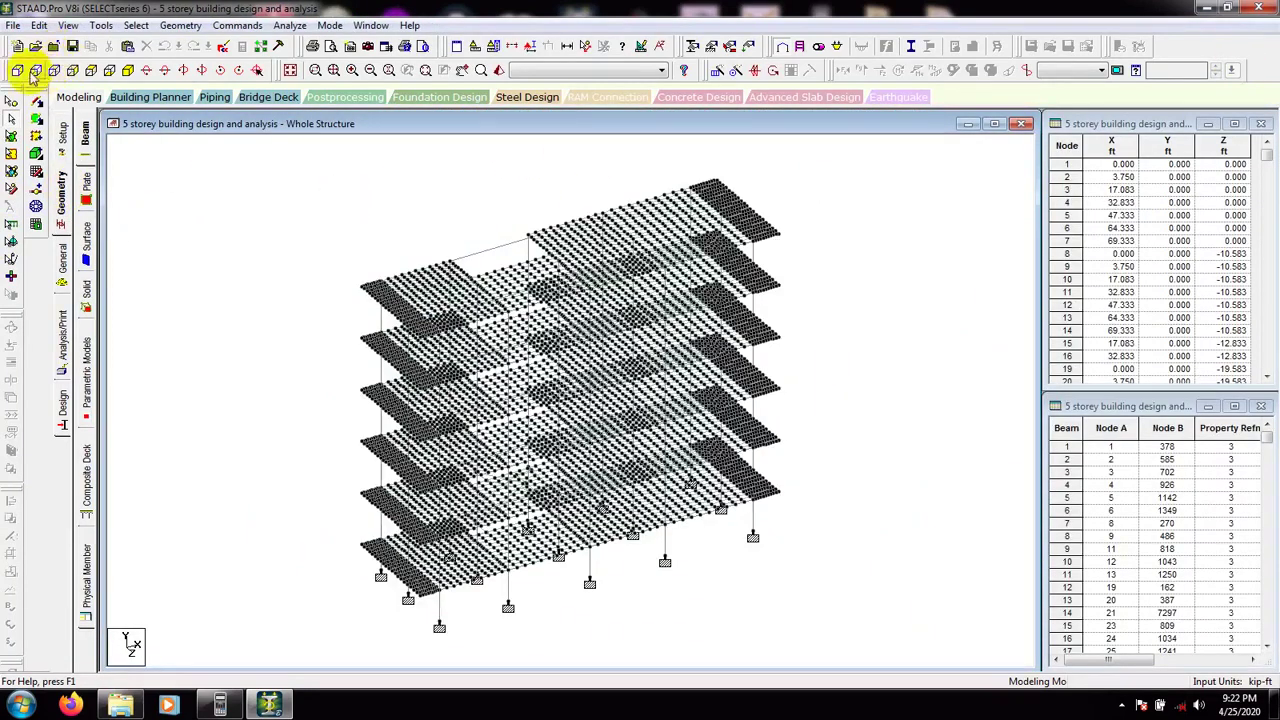
click(90, 71)
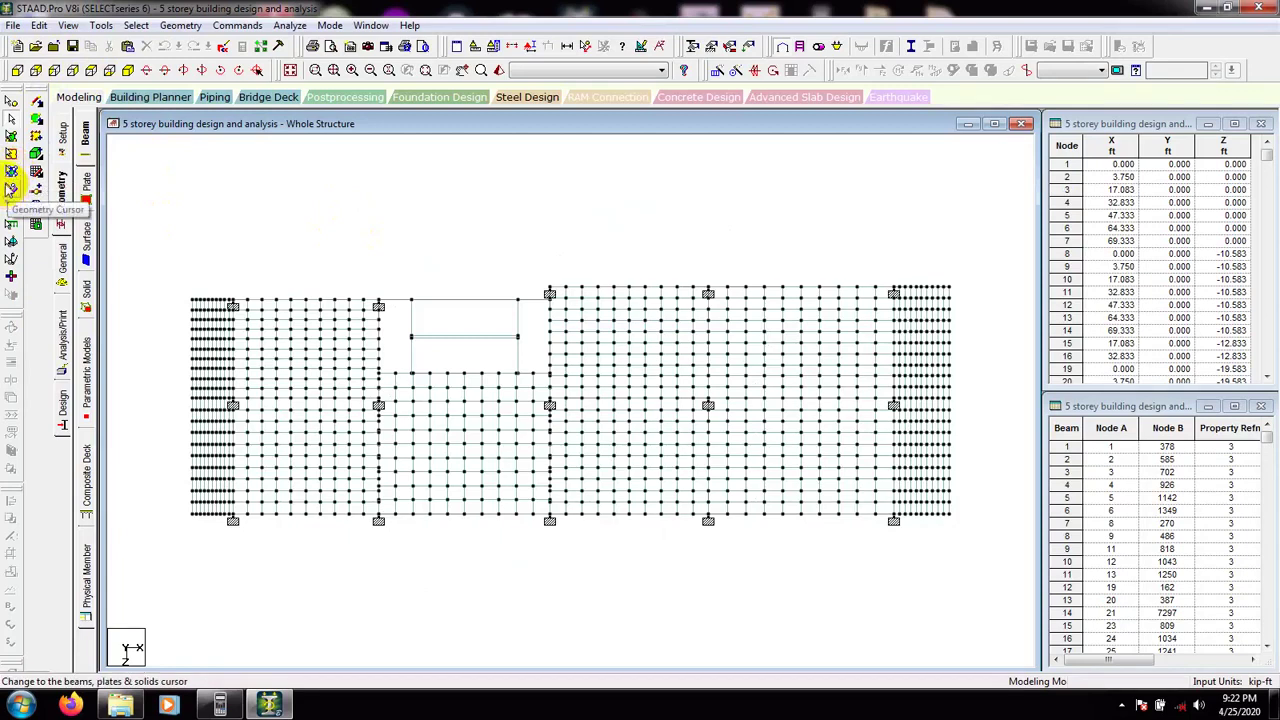
click(11, 188)
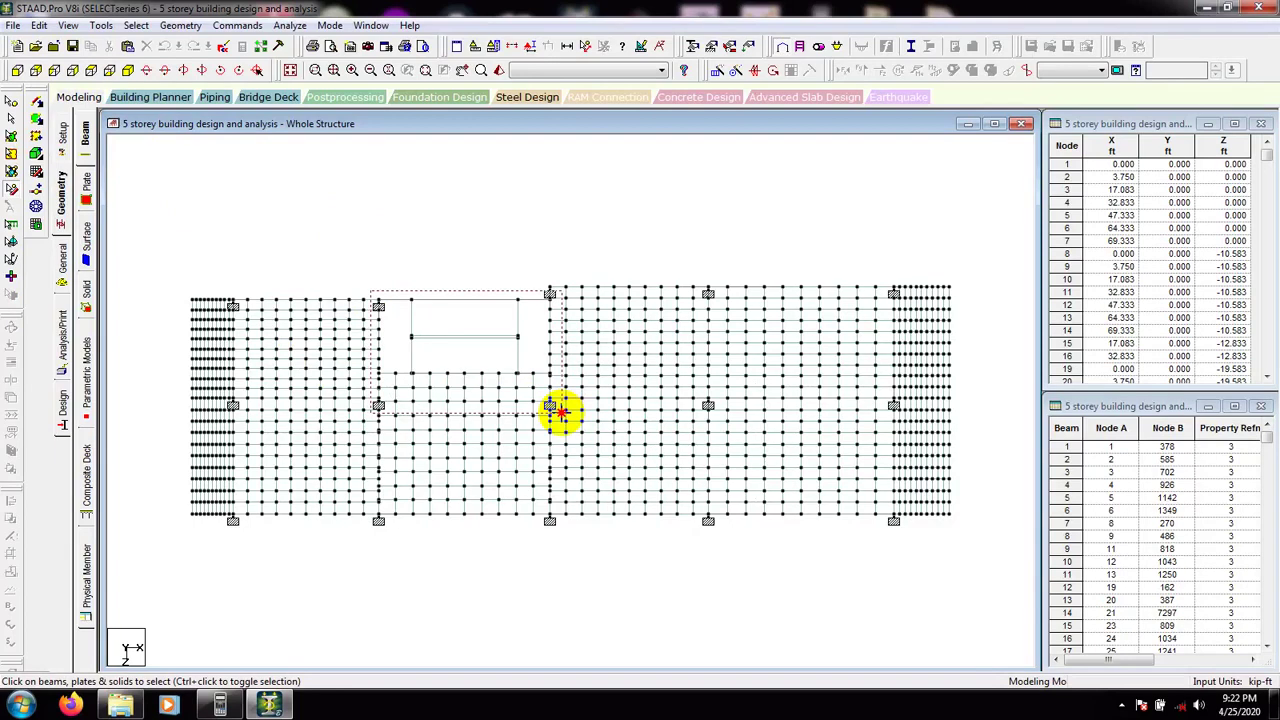
drag(562, 410, 472, 284)
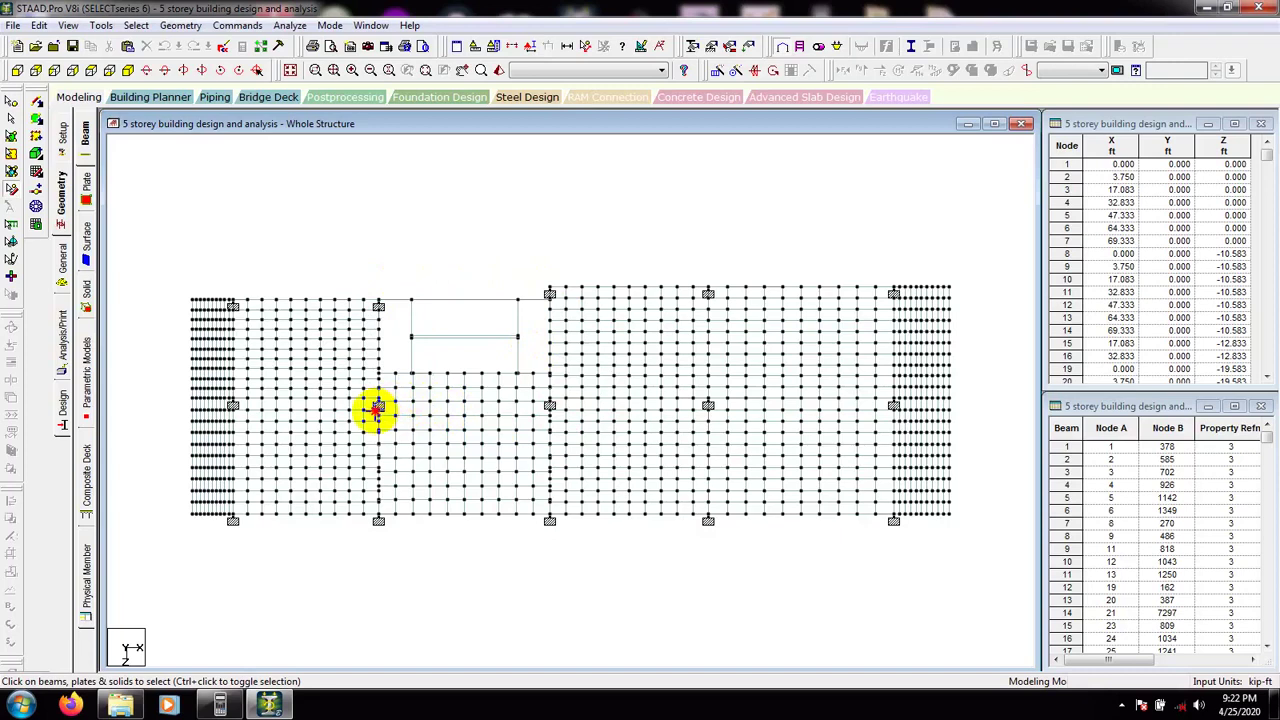
drag(563, 281, 346, 411)
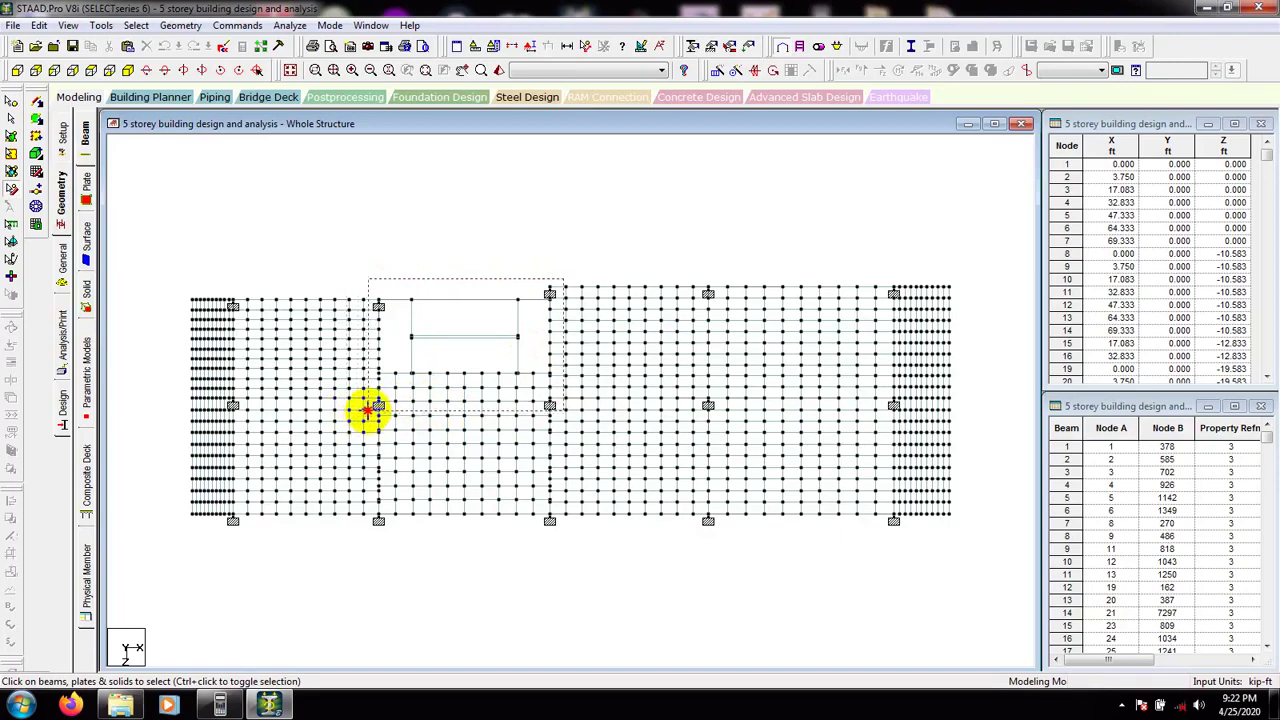
drag(367, 407, 367, 410)
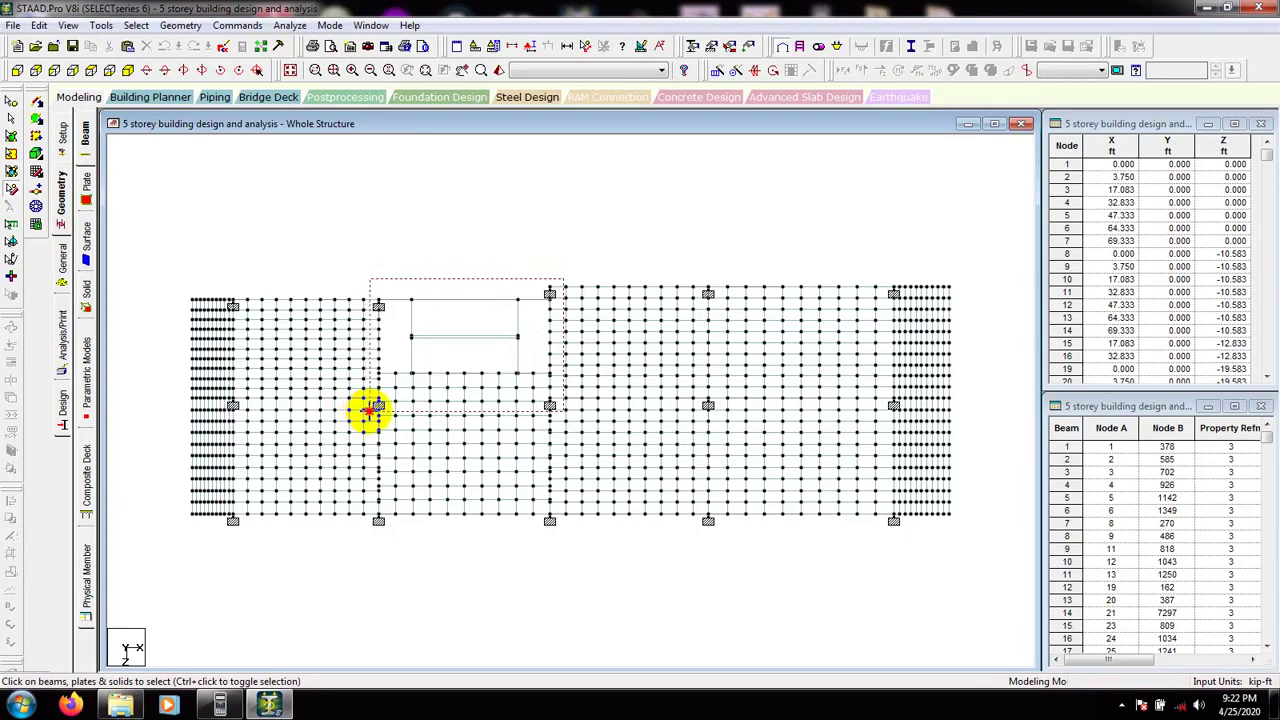
drag(370, 410, 375, 410)
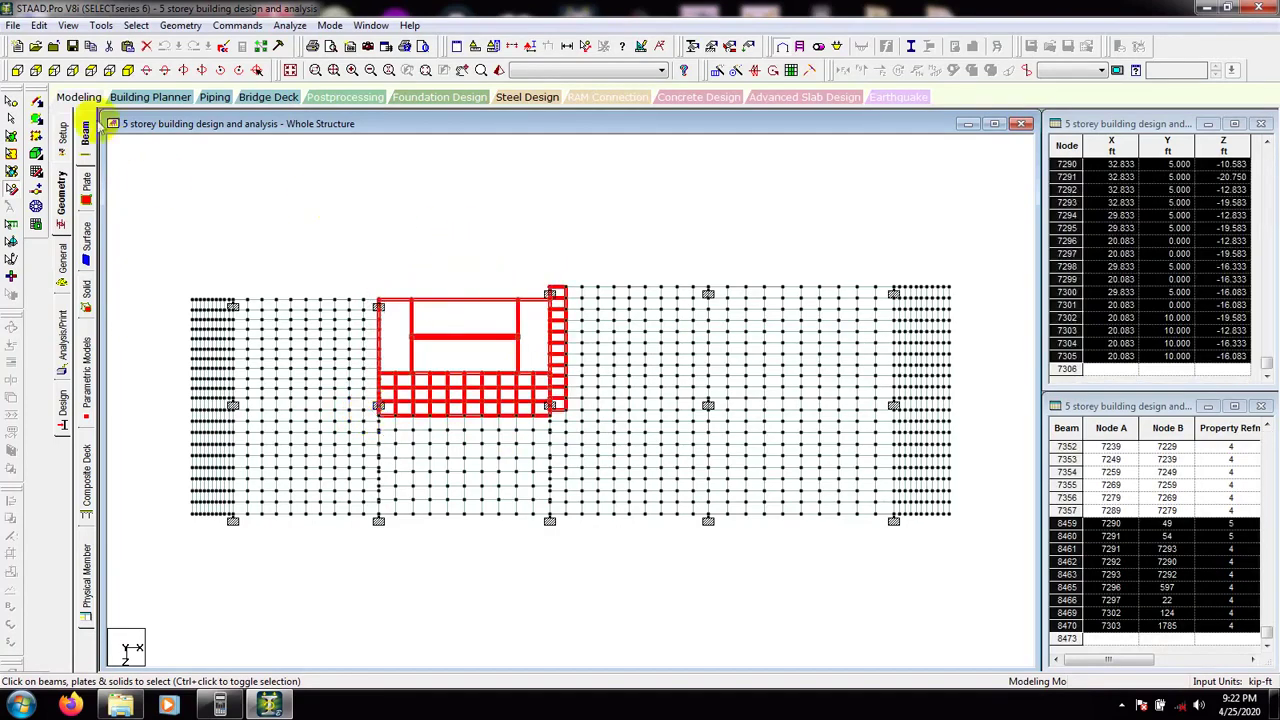
click(67, 26)
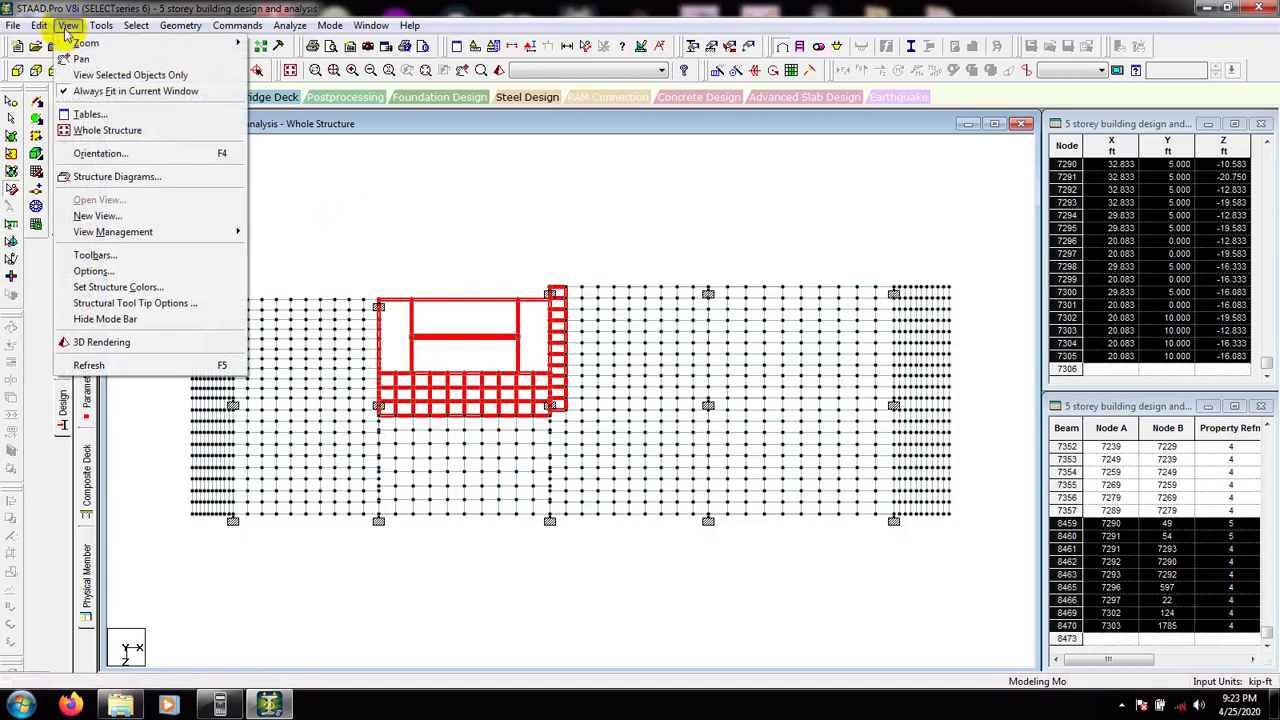
click(95, 76)
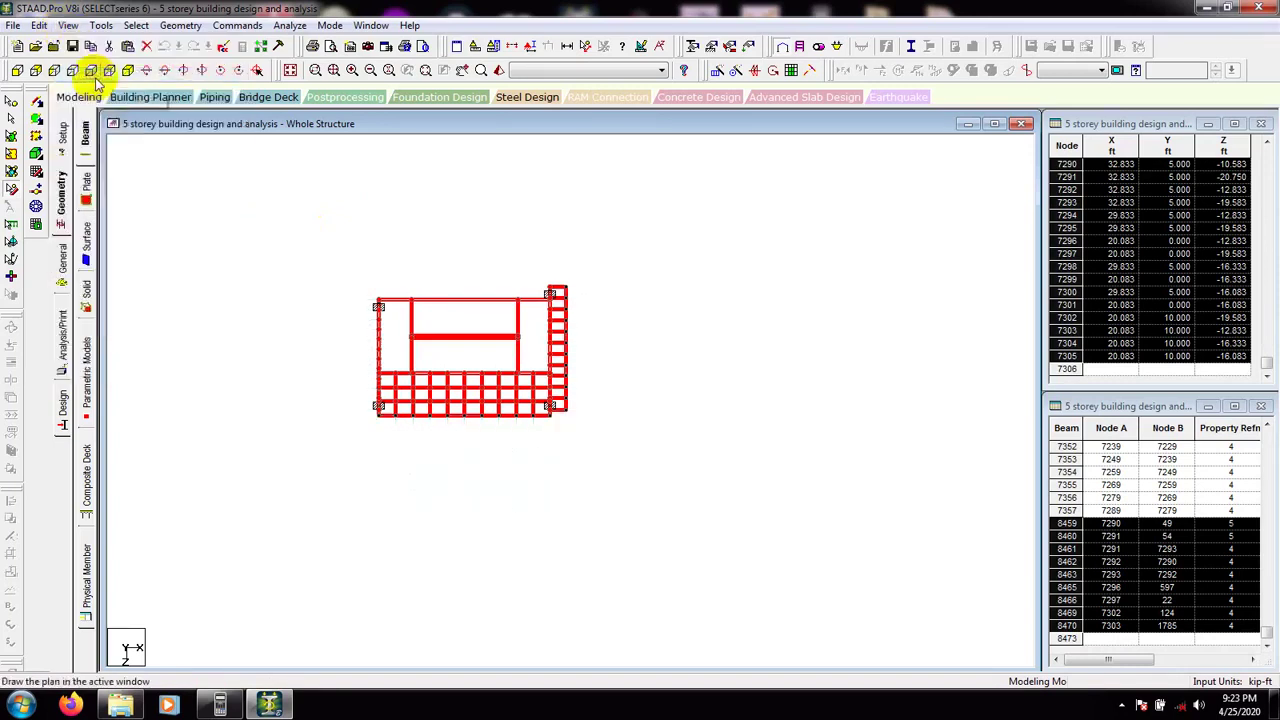
Step: Show the isolated staircase bay in isometric view, clear the selection and focus on the lower storeys
click(133, 72)
click(514, 594)
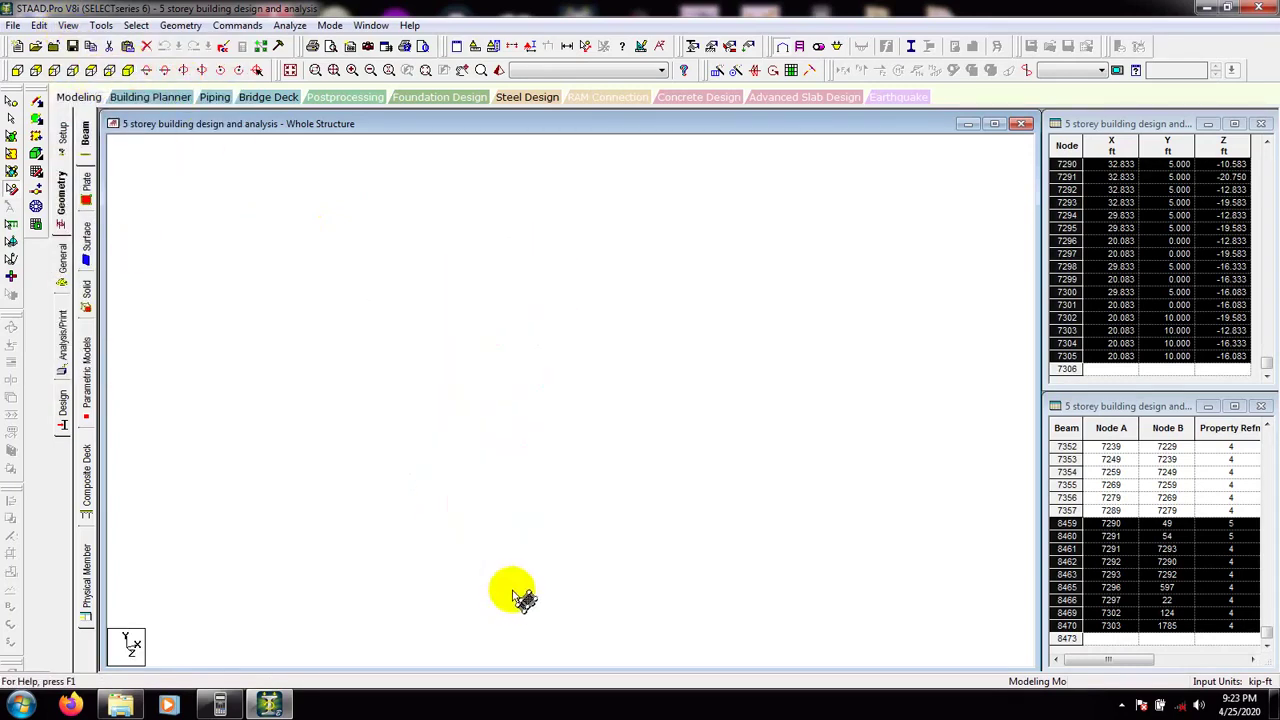
scroll(540, 560, up, 4)
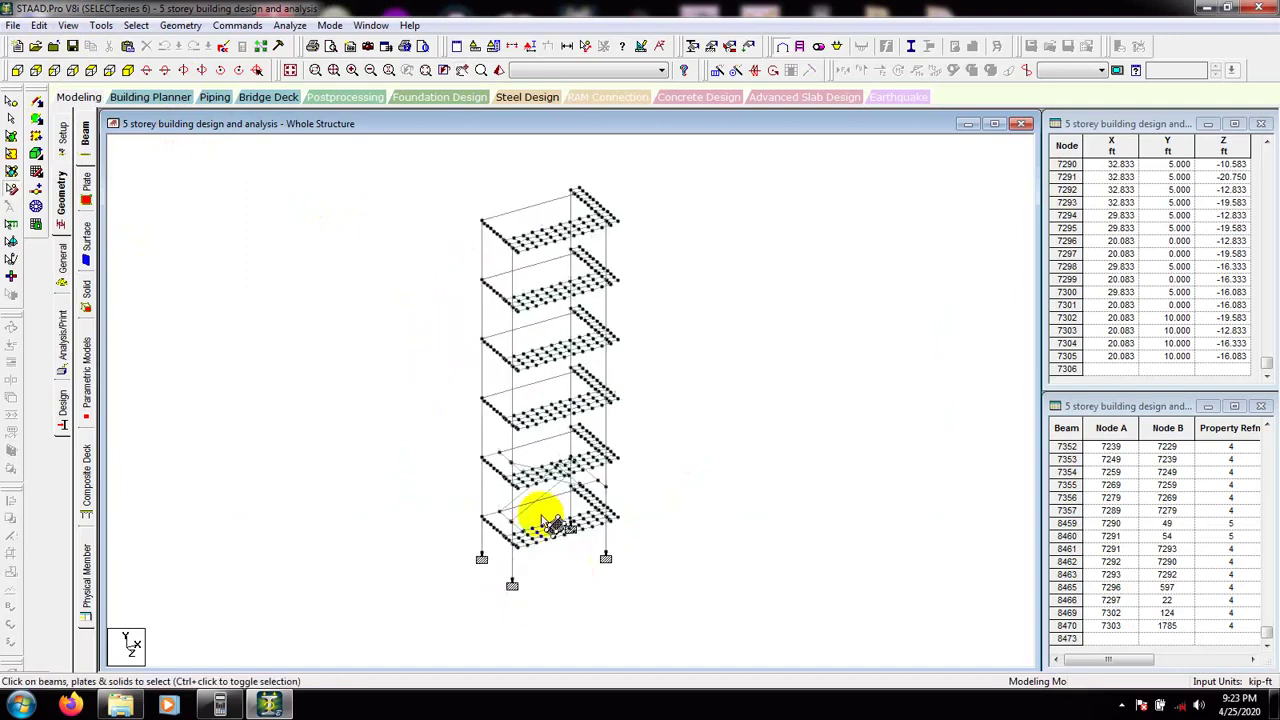
middle_drag(711, 520, 766, 370)
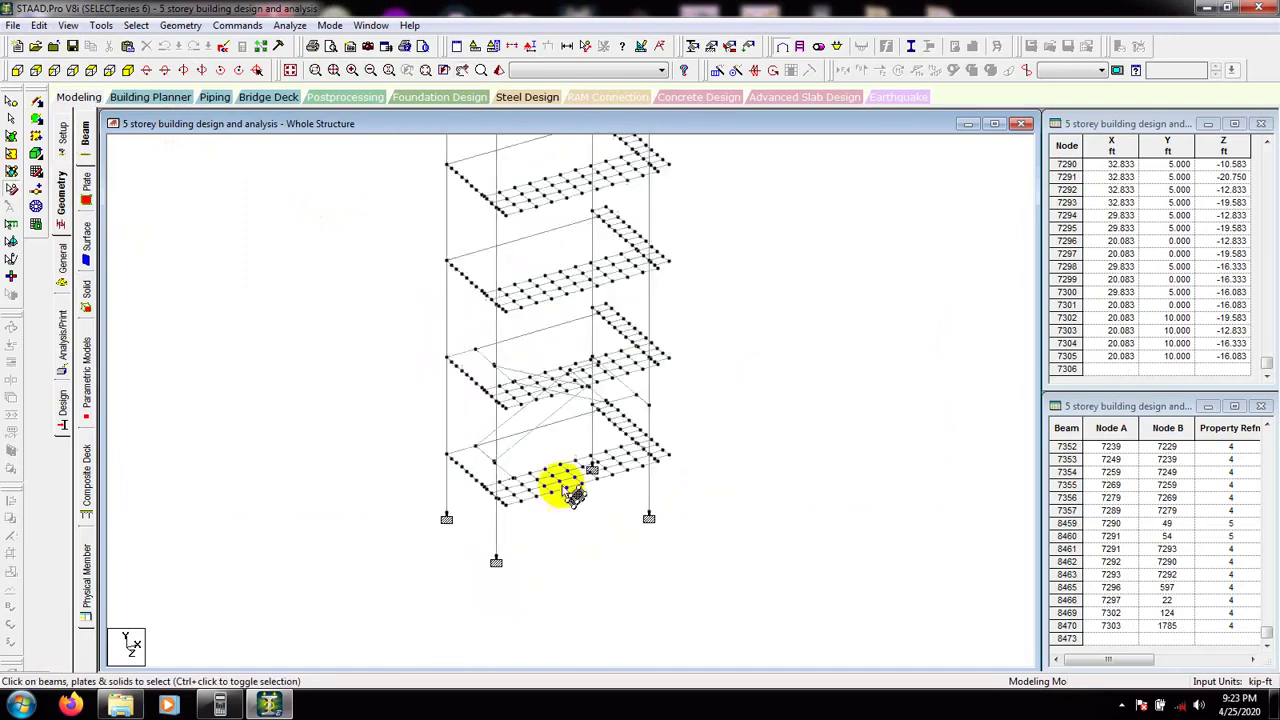
scroll(550, 487, up, 4)
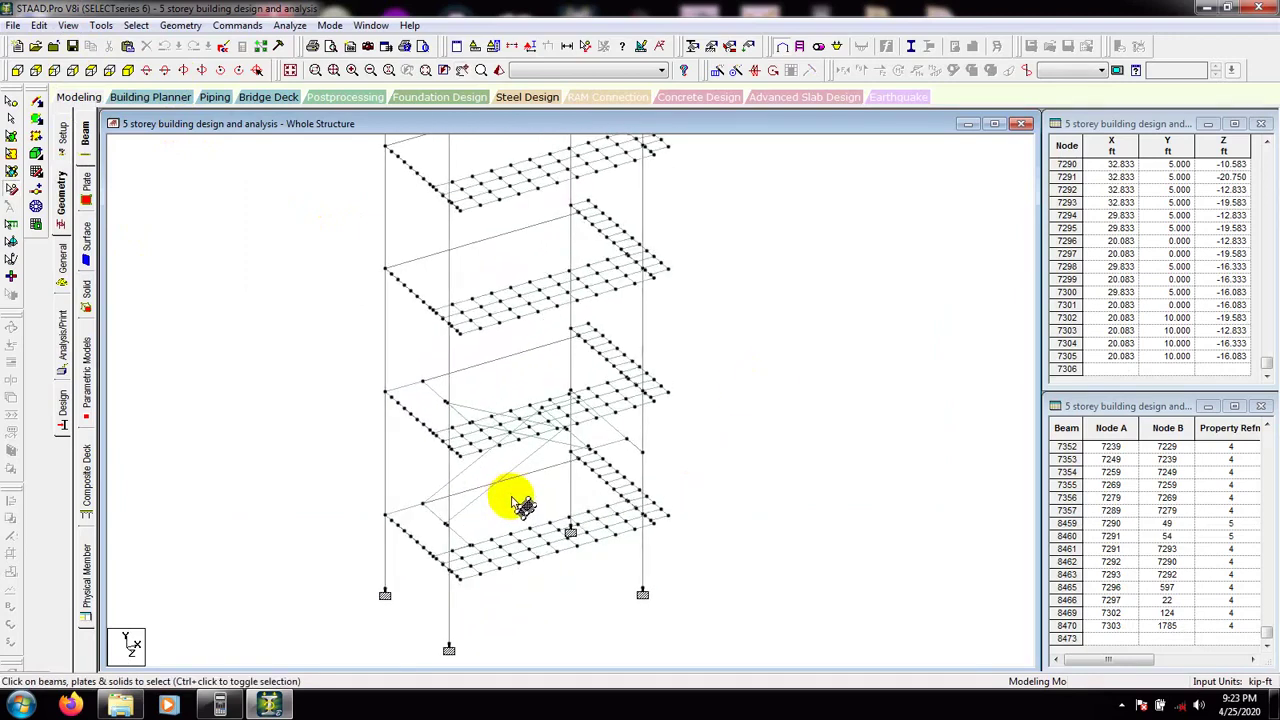
scroll(512, 502, up, 2)
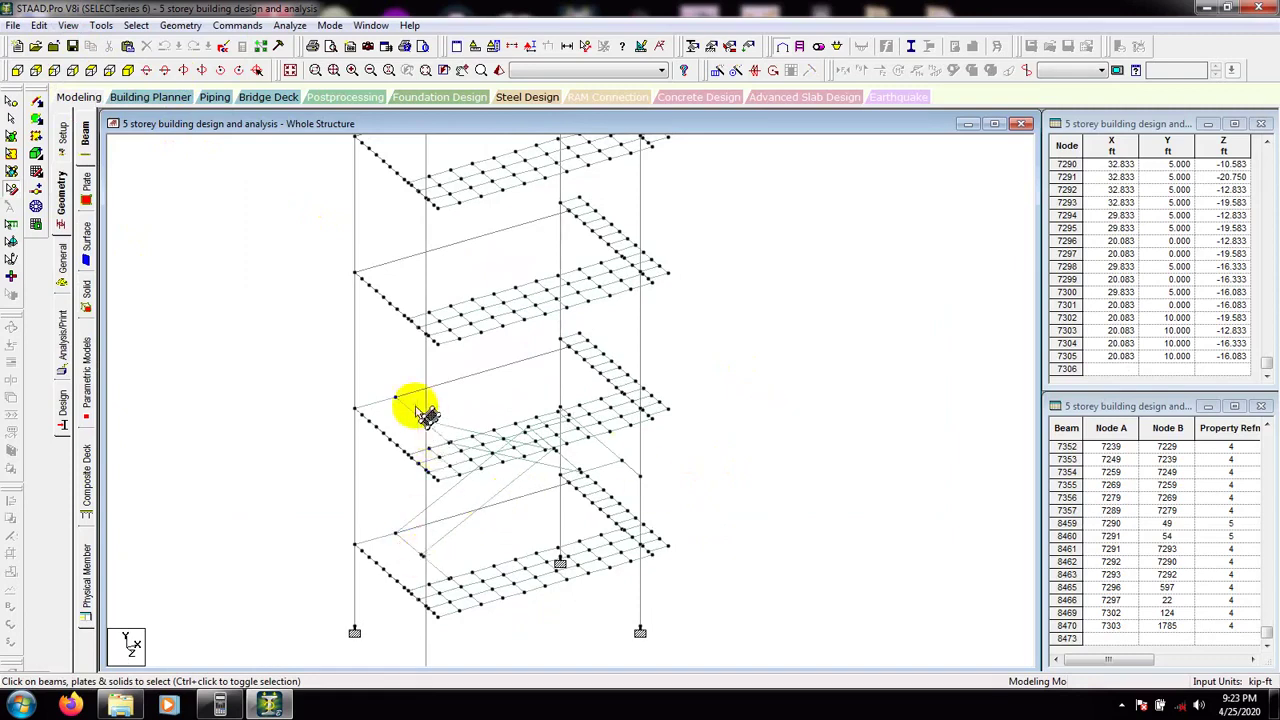
Step: Select the plates of both stair flights together with the mid-landing and the upper floor landing
click(466, 514)
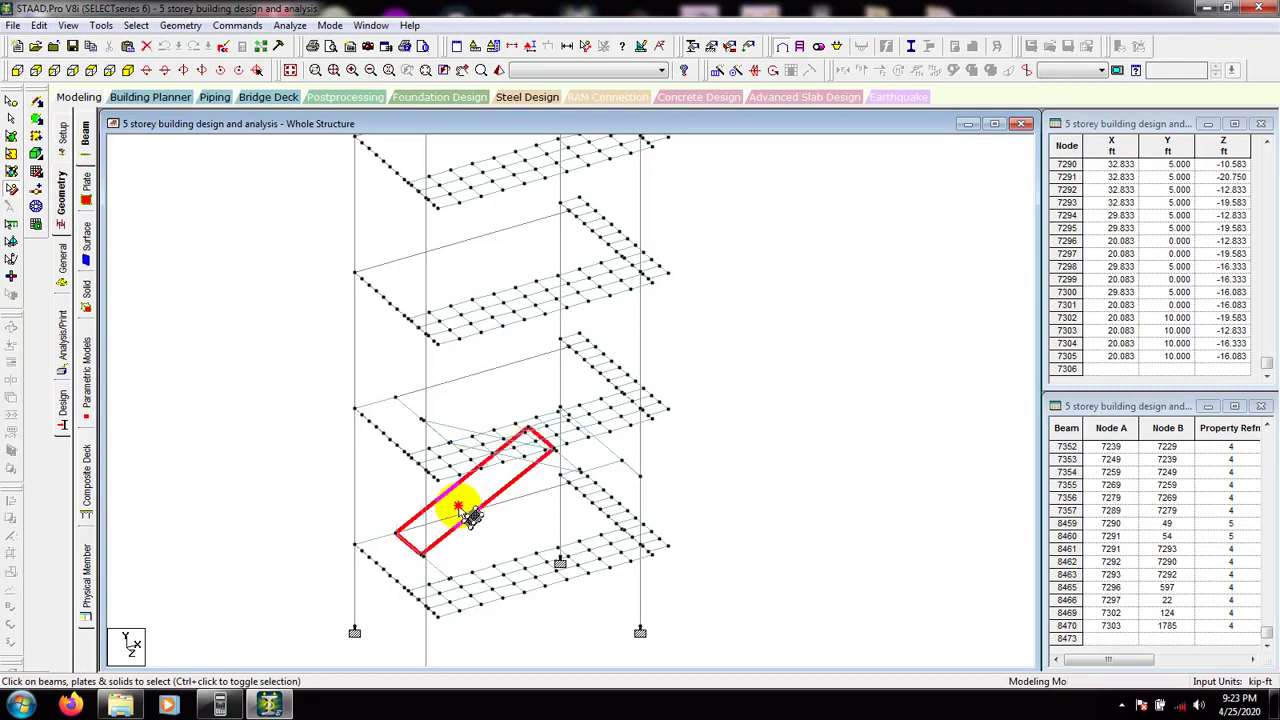
click(453, 433)
ctrl+click(462, 514)
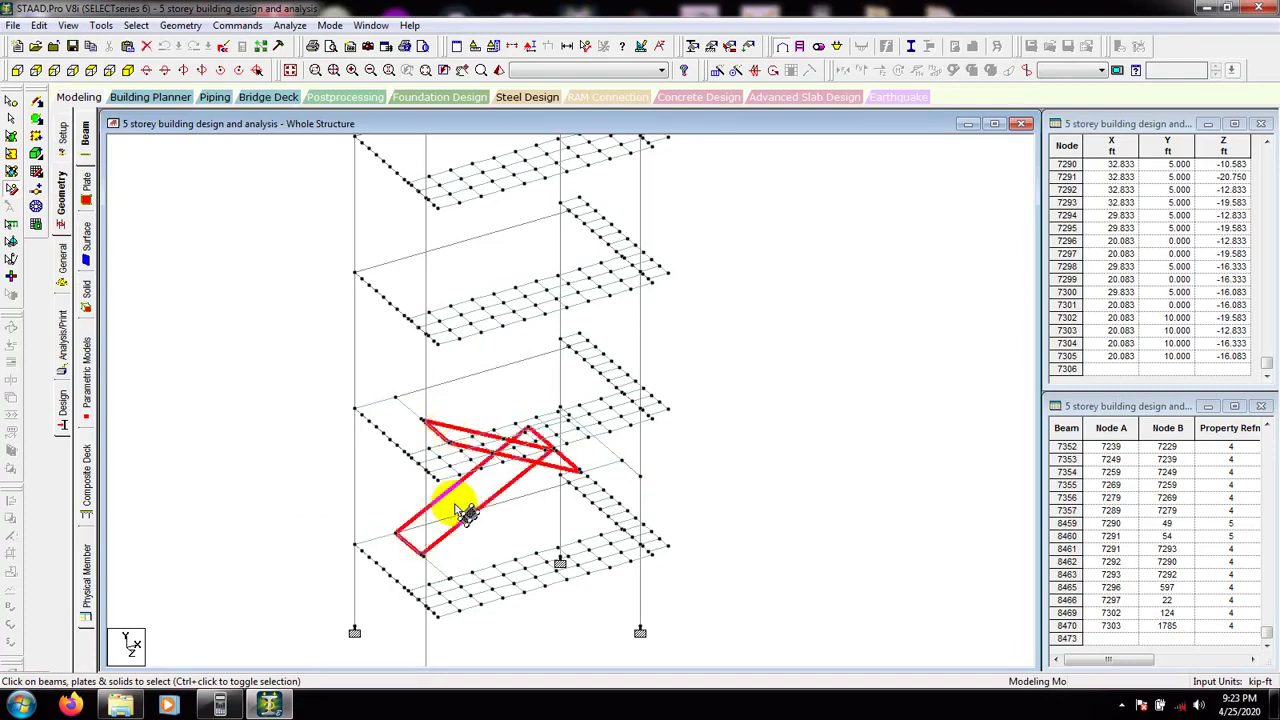
ctrl+click(408, 422)
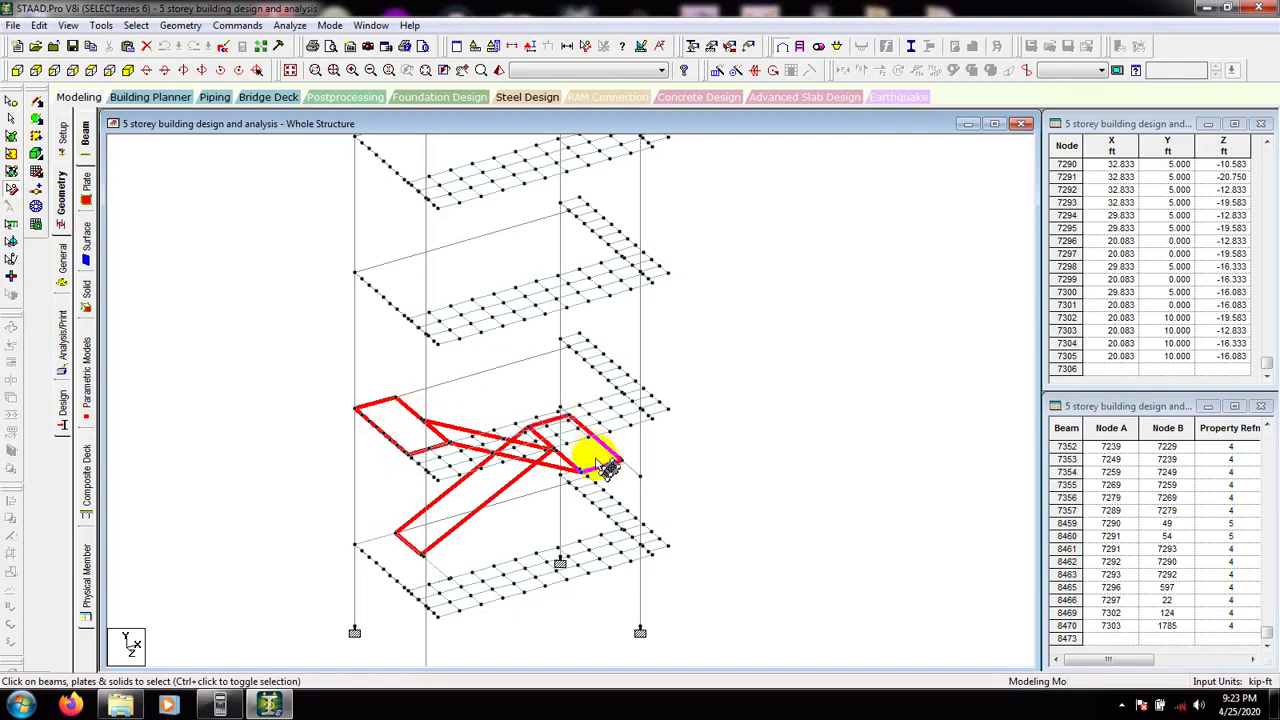
Step: Rotate the staircase bay about its vertical axis to face its opposite side, and clear the plate selection
click(185, 70)
click(185, 70)
click(185, 70)
click(185, 70)
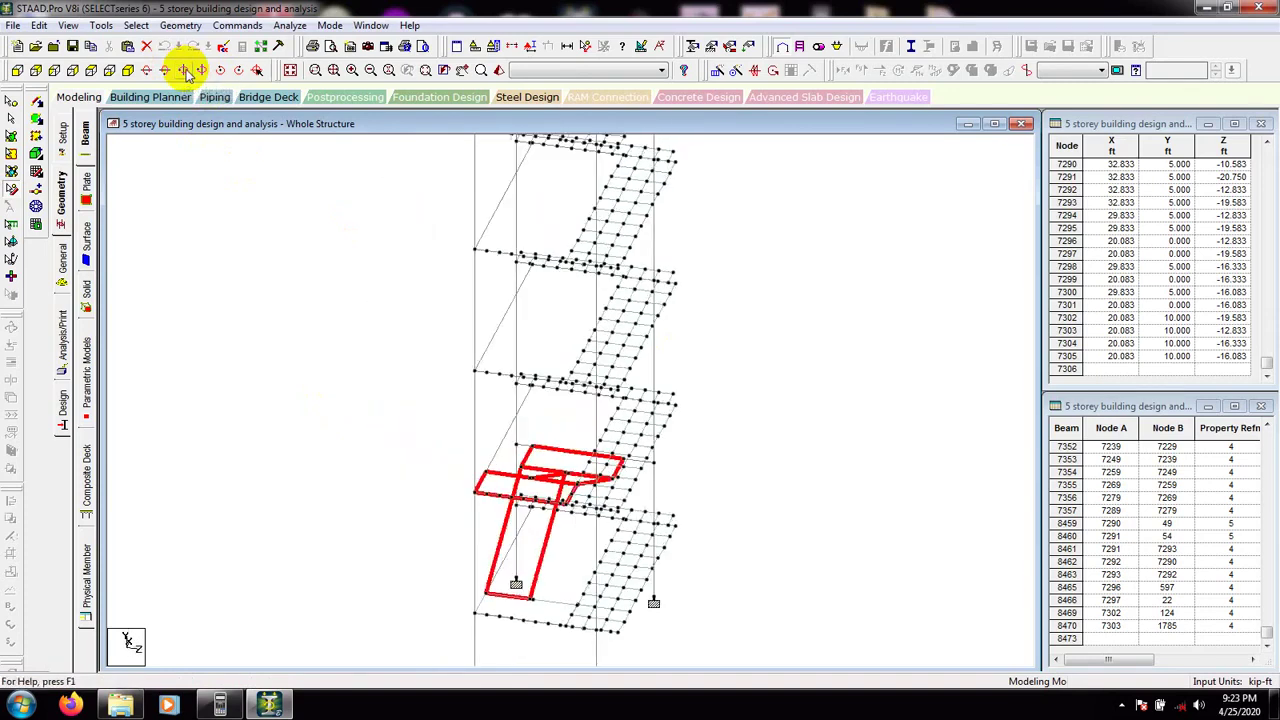
click(185, 70)
click(185, 70)
click(185, 70)
click(185, 70)
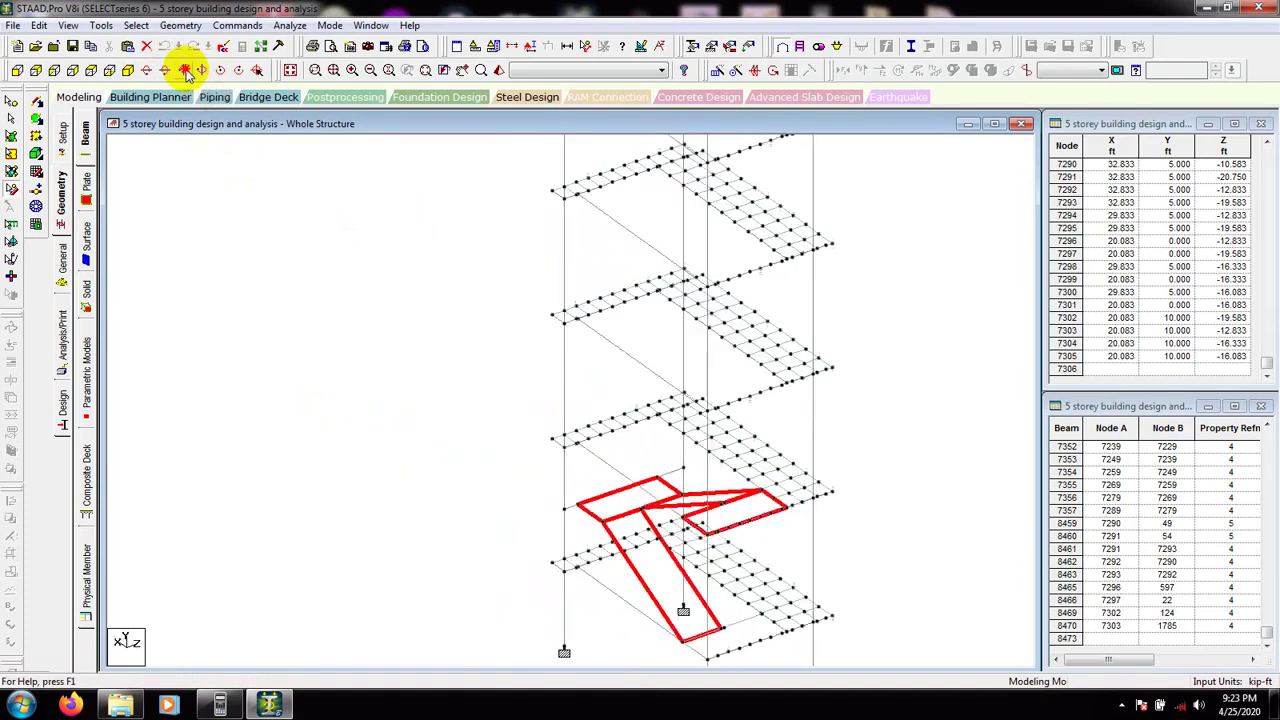
click(185, 70)
click(185, 70)
click(185, 70)
middle_drag(397, 443, 198, 371)
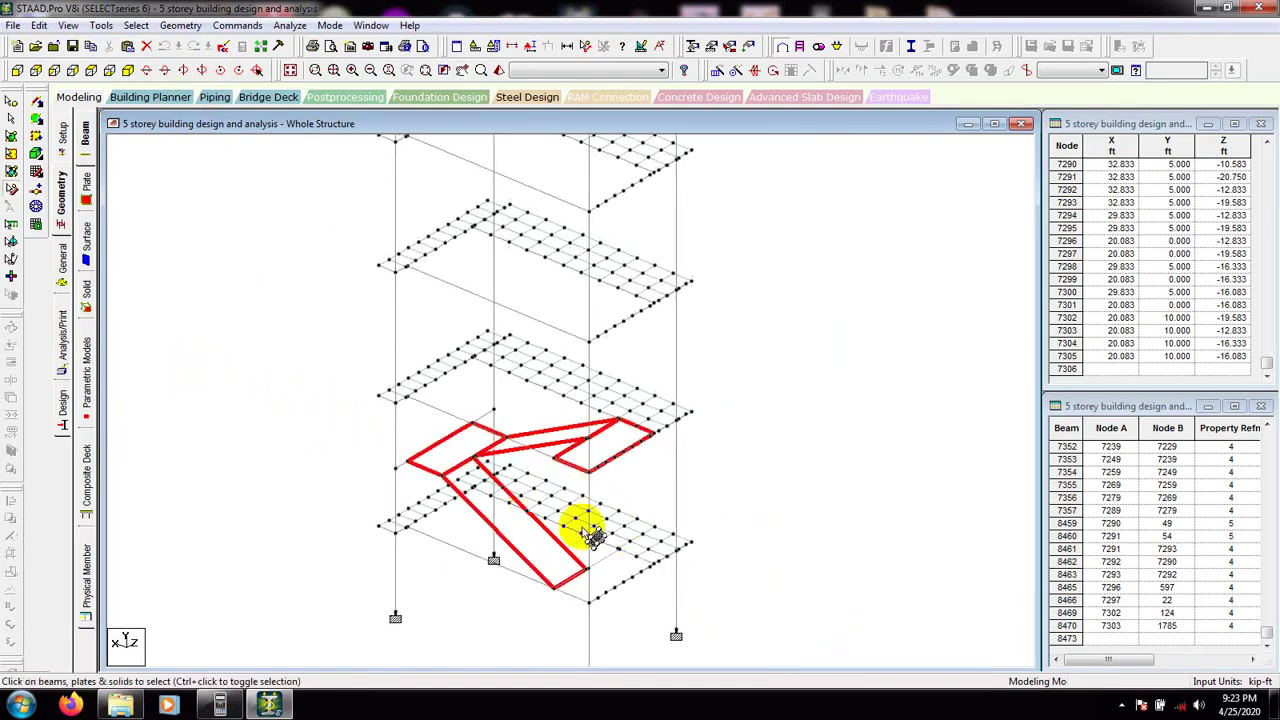
click(305, 452)
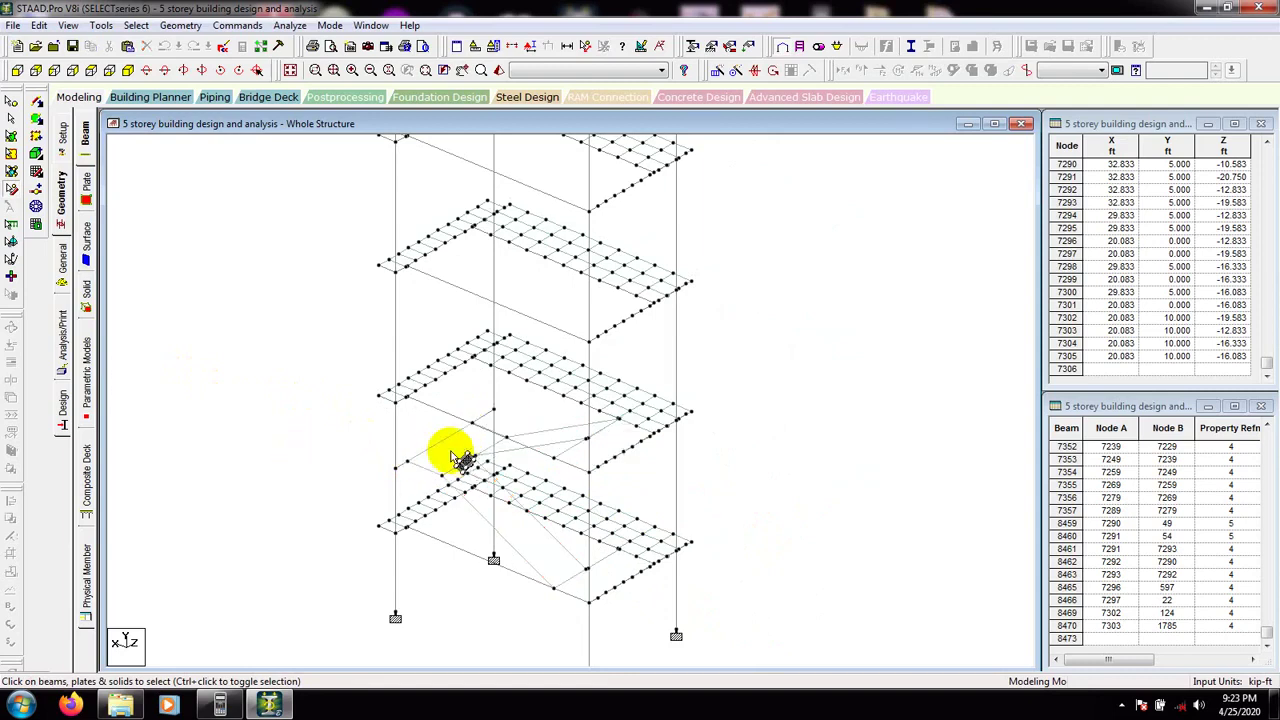
Step: Select all stair plates: both flights, the mid-landing, and the landings at ground and upper floor level
click(515, 527)
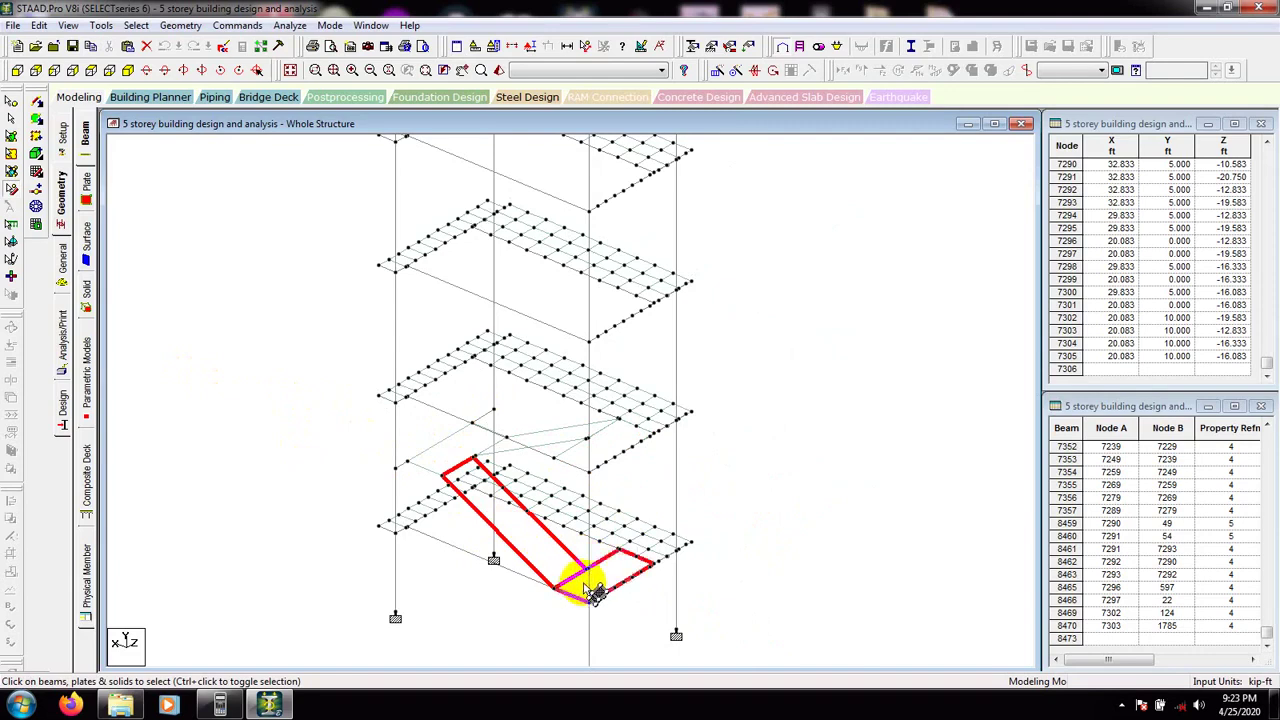
ctrl+click(580, 447)
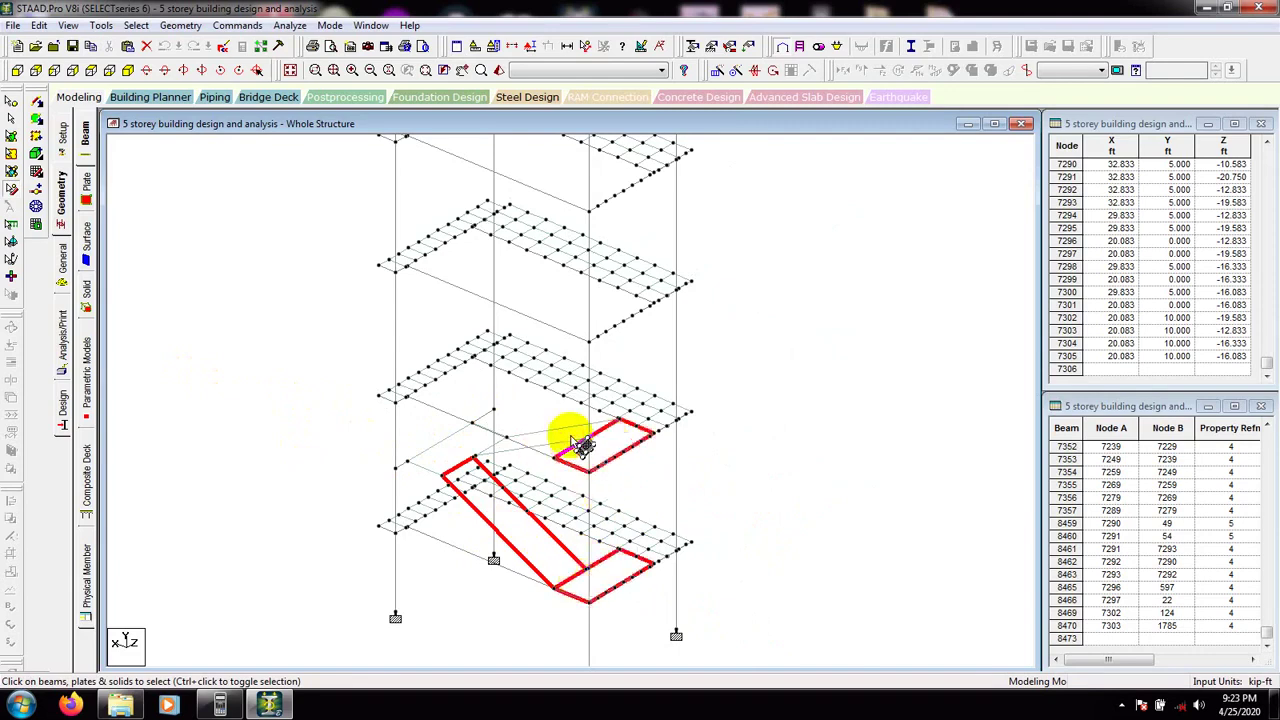
ctrl+click(450, 460)
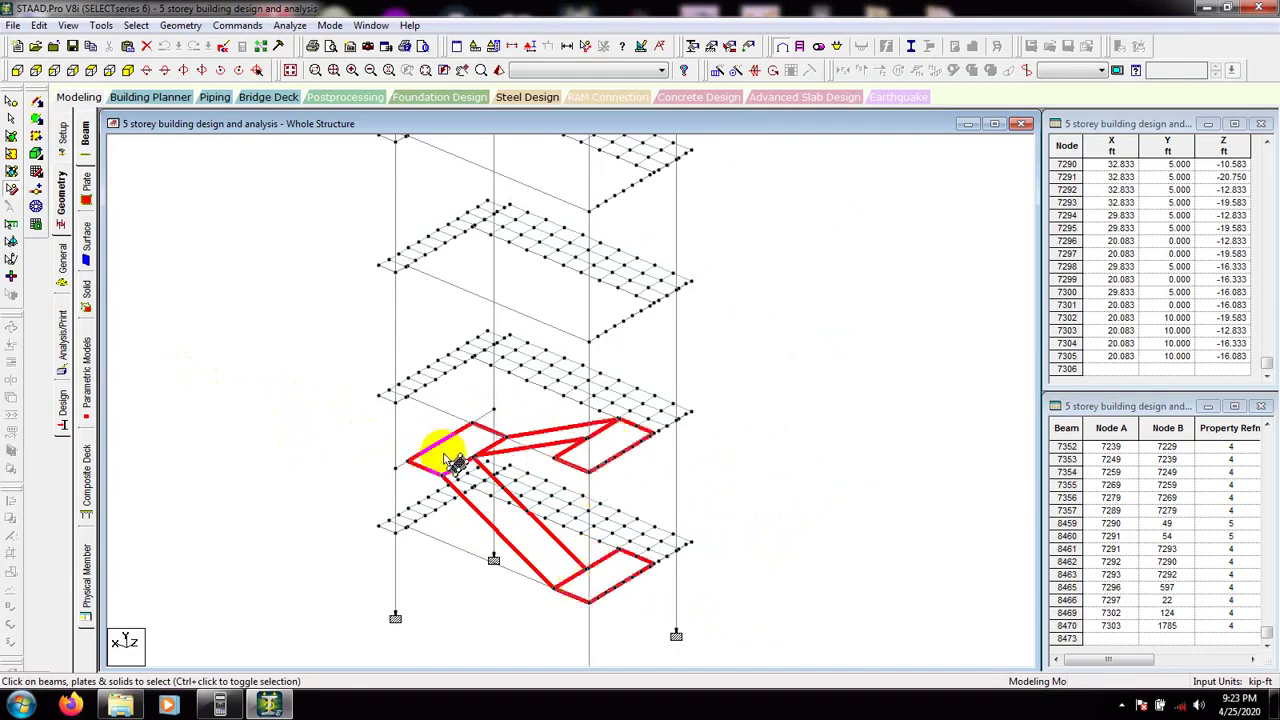
Step: Assign the second plate thickness property to all stair plates: both flights, the mid-landing, and the ground and upper floor landings
click(691, 47)
drag(163, 40, 1145, 73)
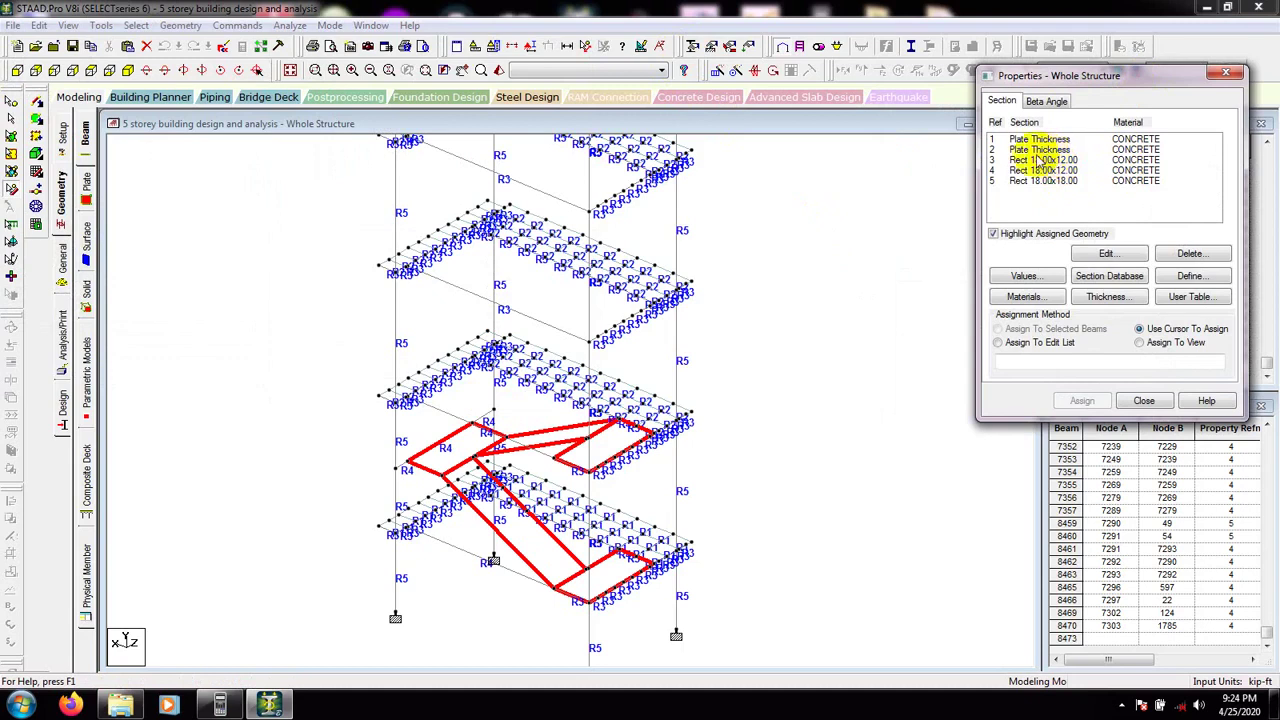
drag(1050, 75, 1062, 73)
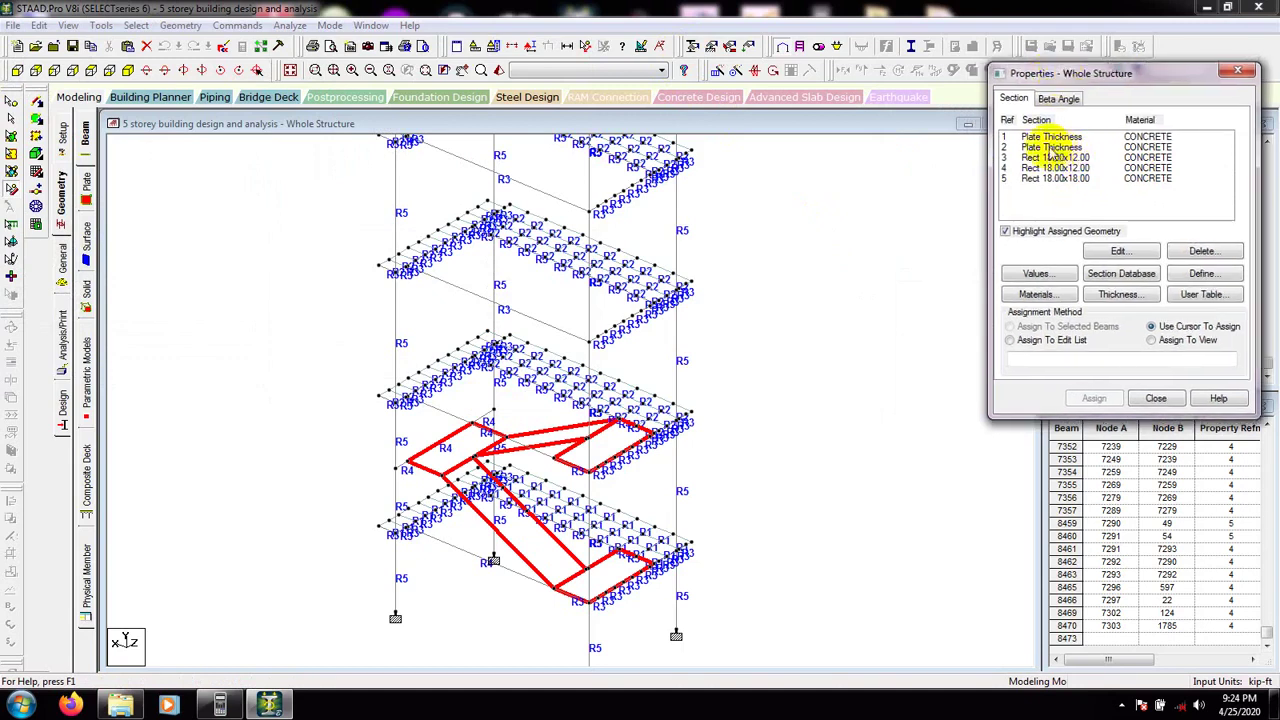
click(1048, 147)
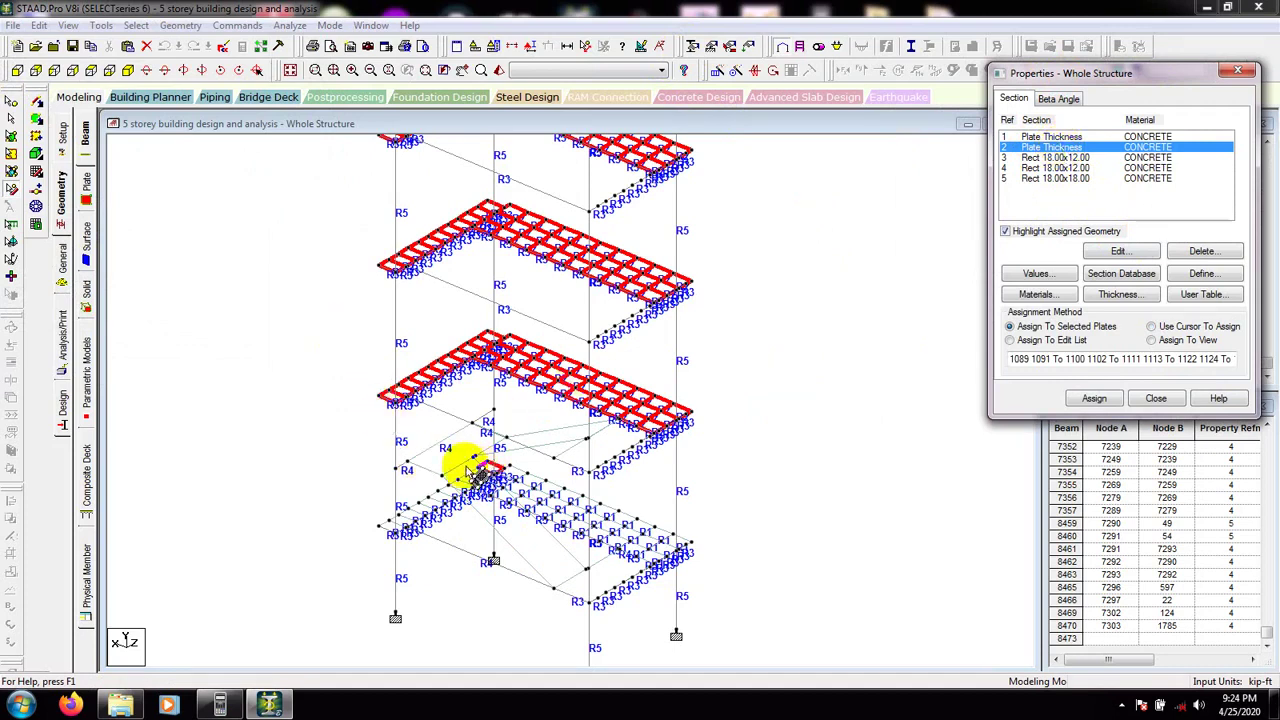
click(765, 472)
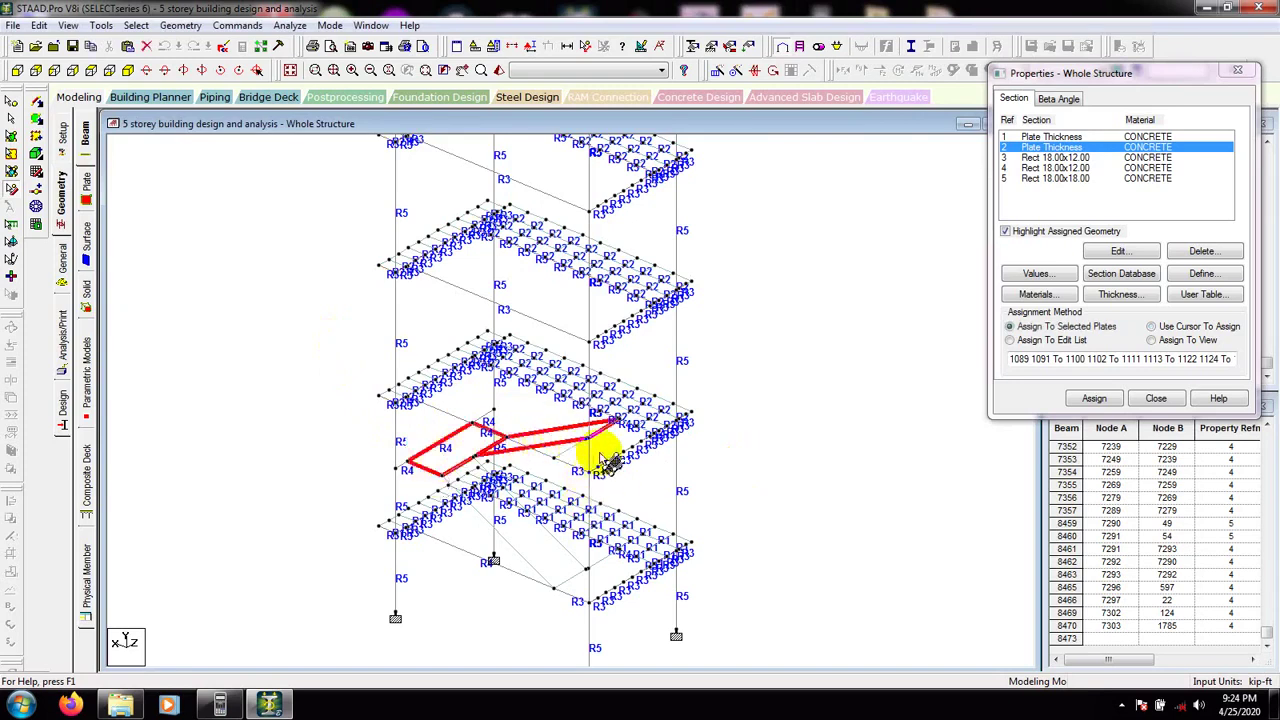
ctrl+click(530, 545)
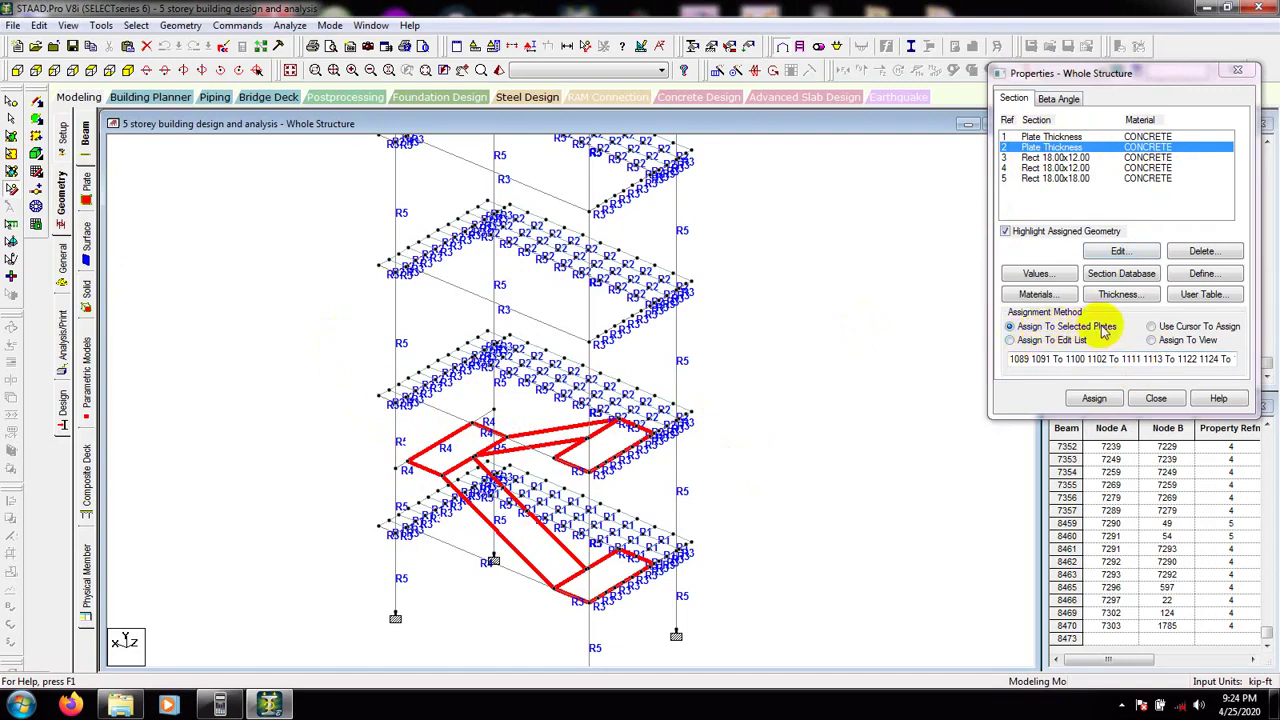
click(1094, 398)
click(1155, 286)
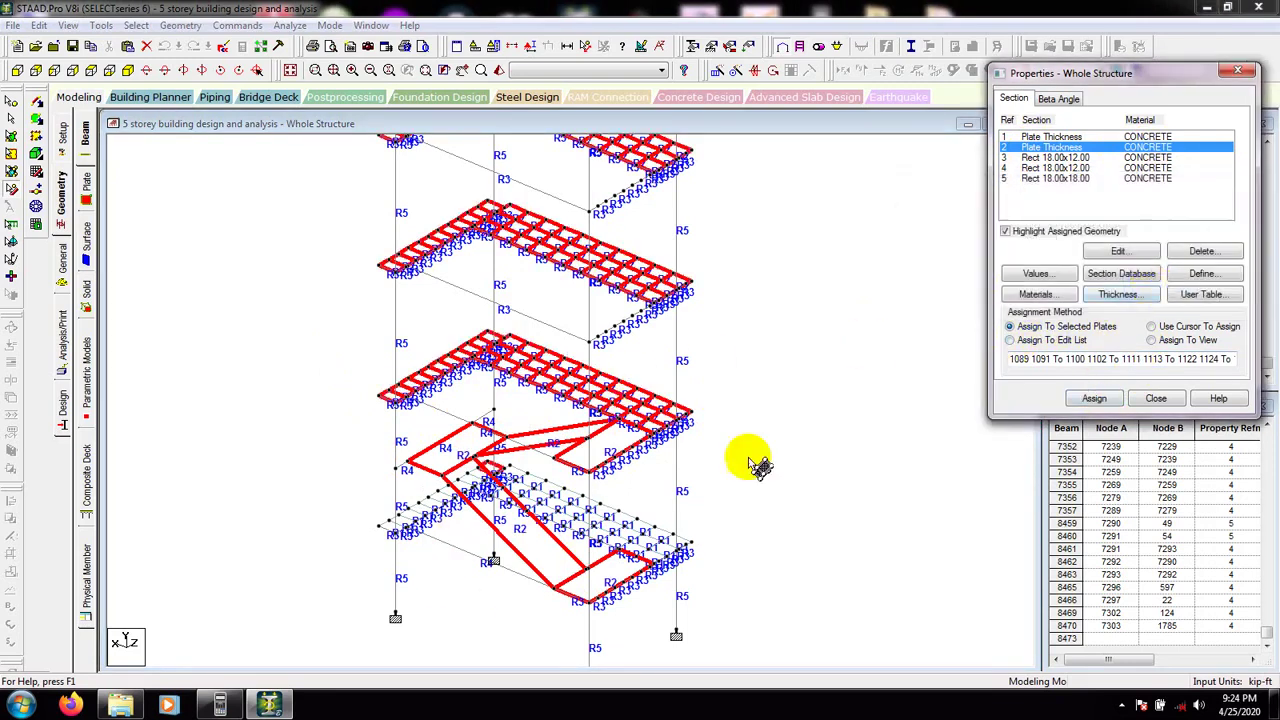
Step: Select the three mid-landing beams together with the plates of the mid-landing, both stair flights and the upper floor landing
click(503, 616)
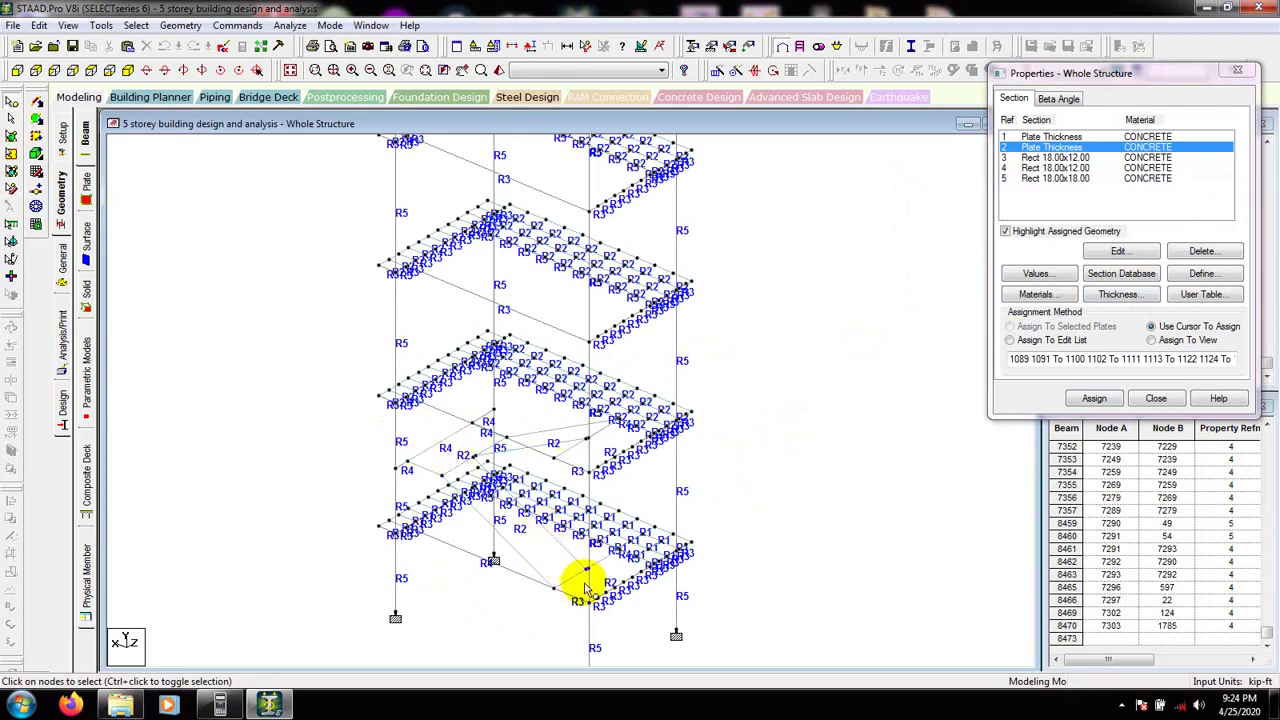
click(11, 192)
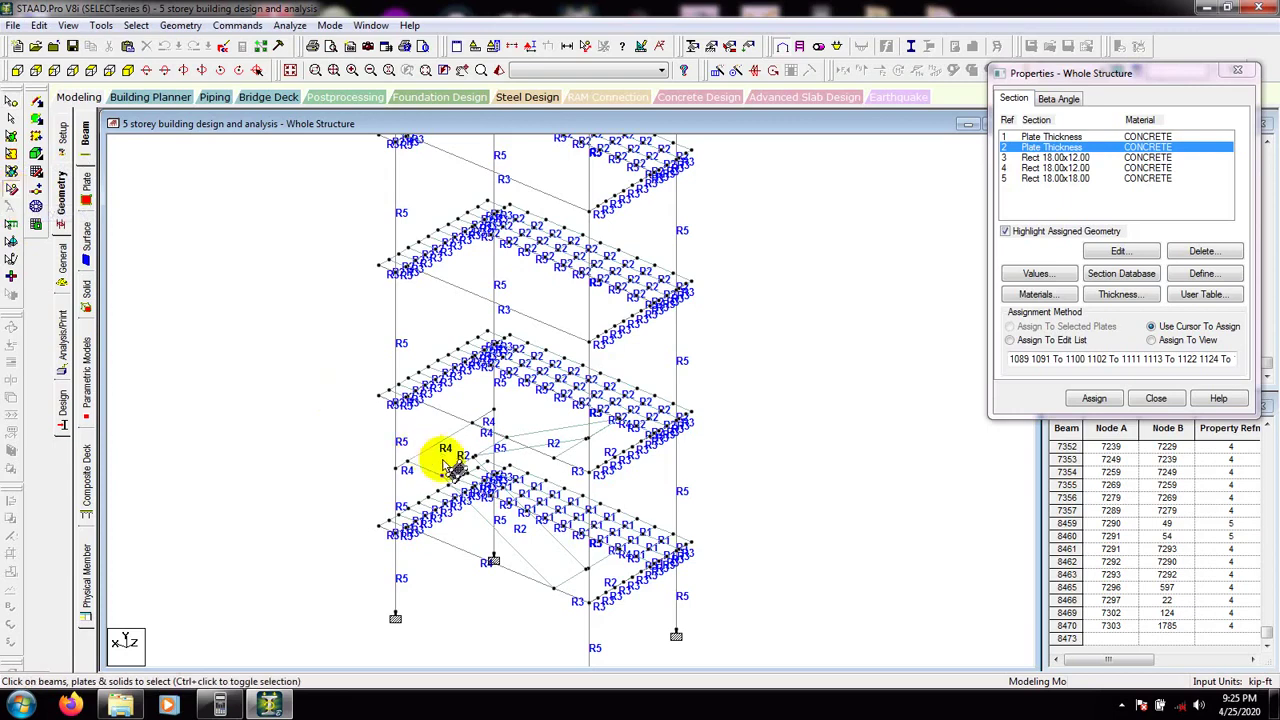
click(400, 464)
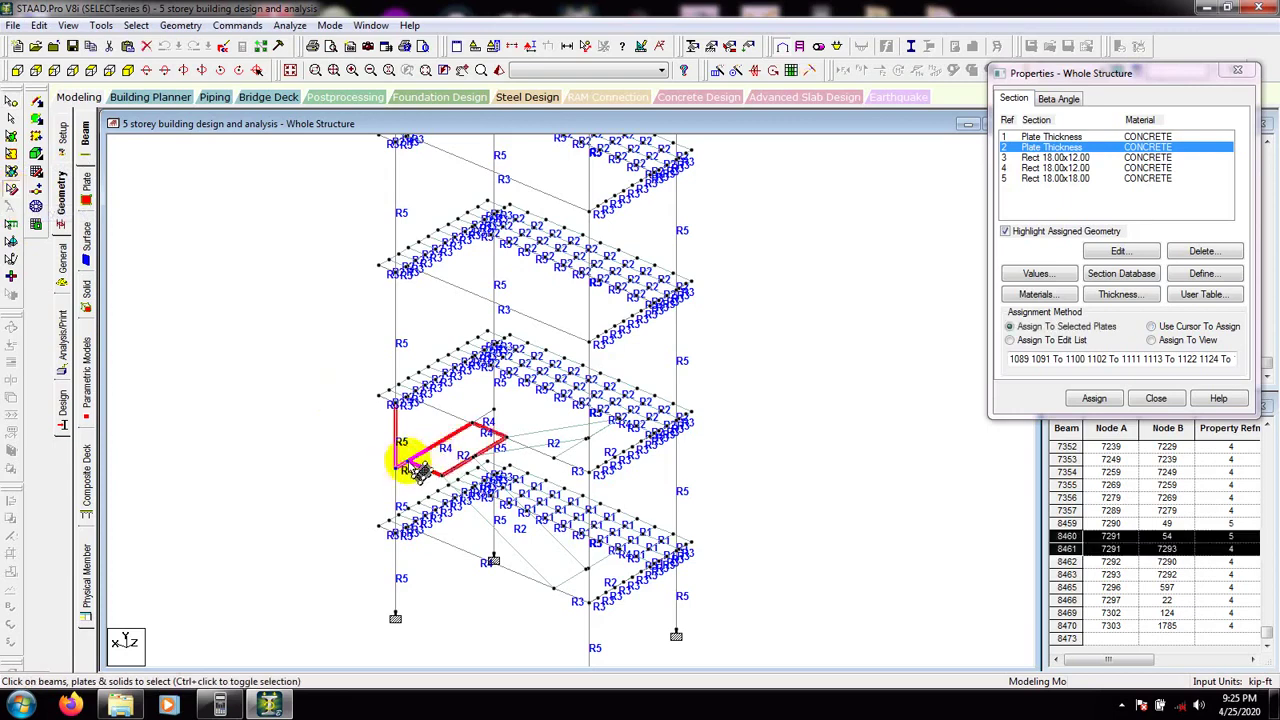
click(402, 463)
click(404, 463)
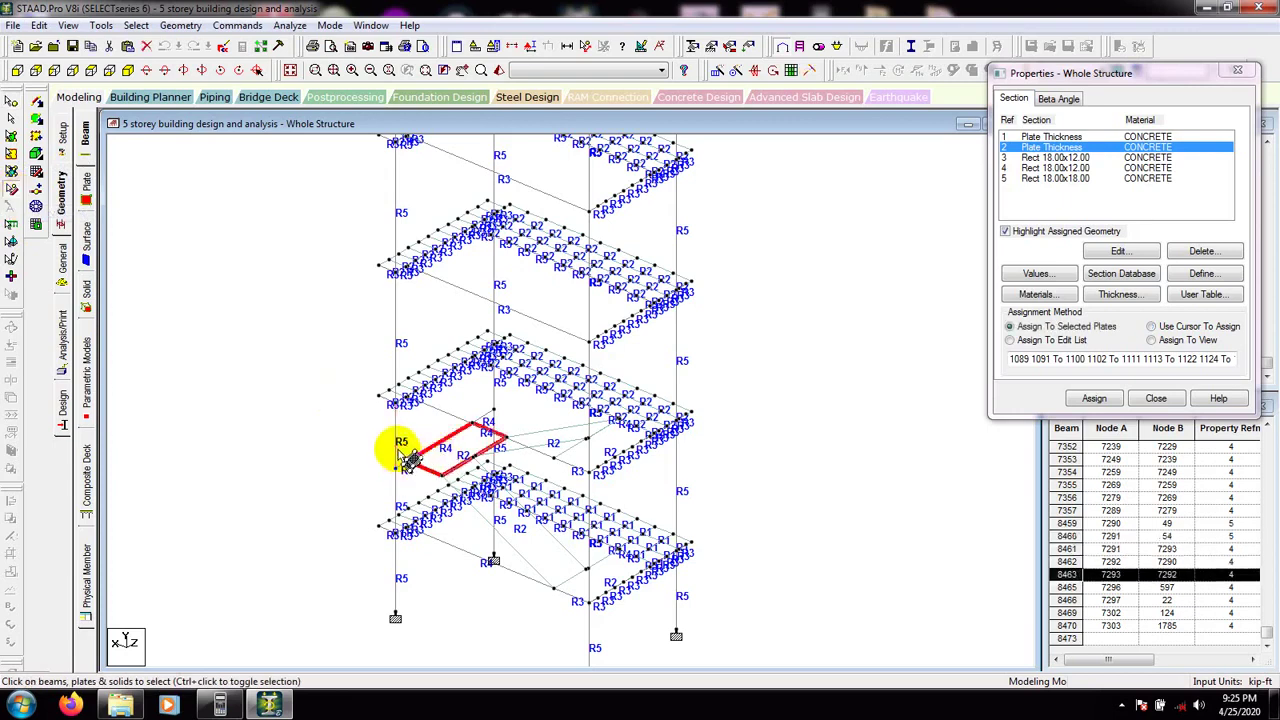
ctrl+click(476, 428)
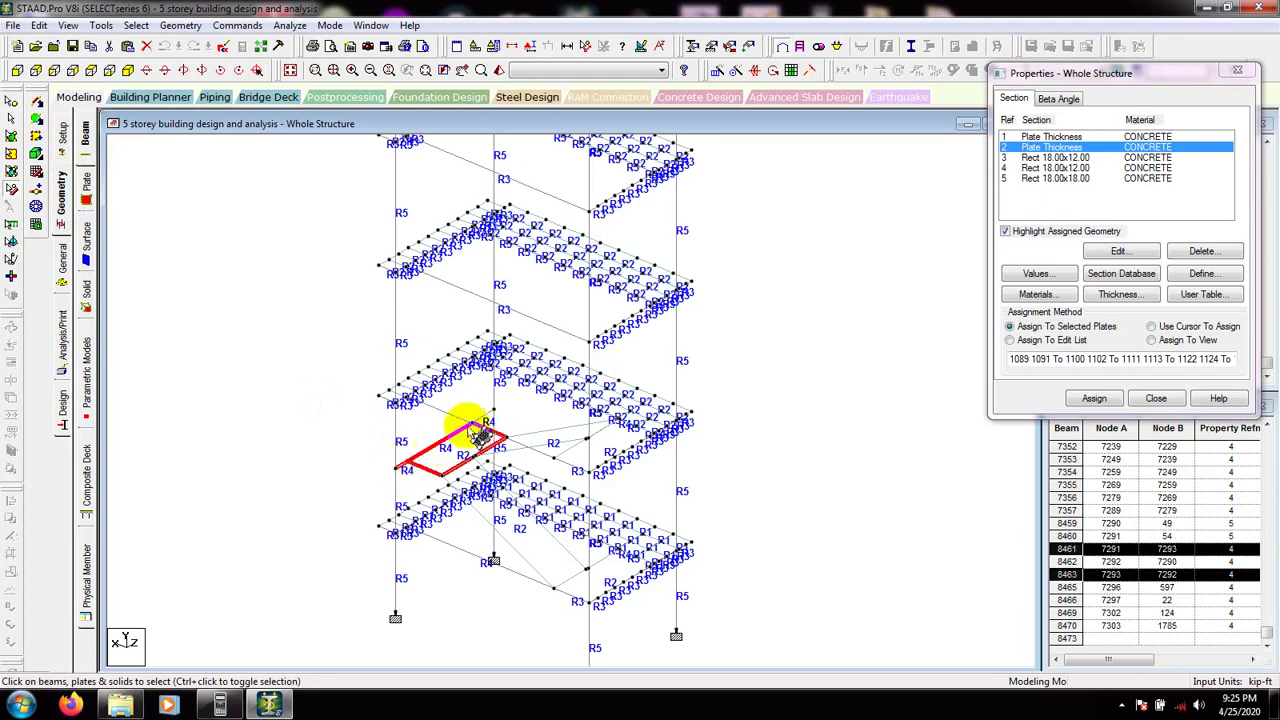
ctrl+click(486, 414)
ctrl+click(456, 436)
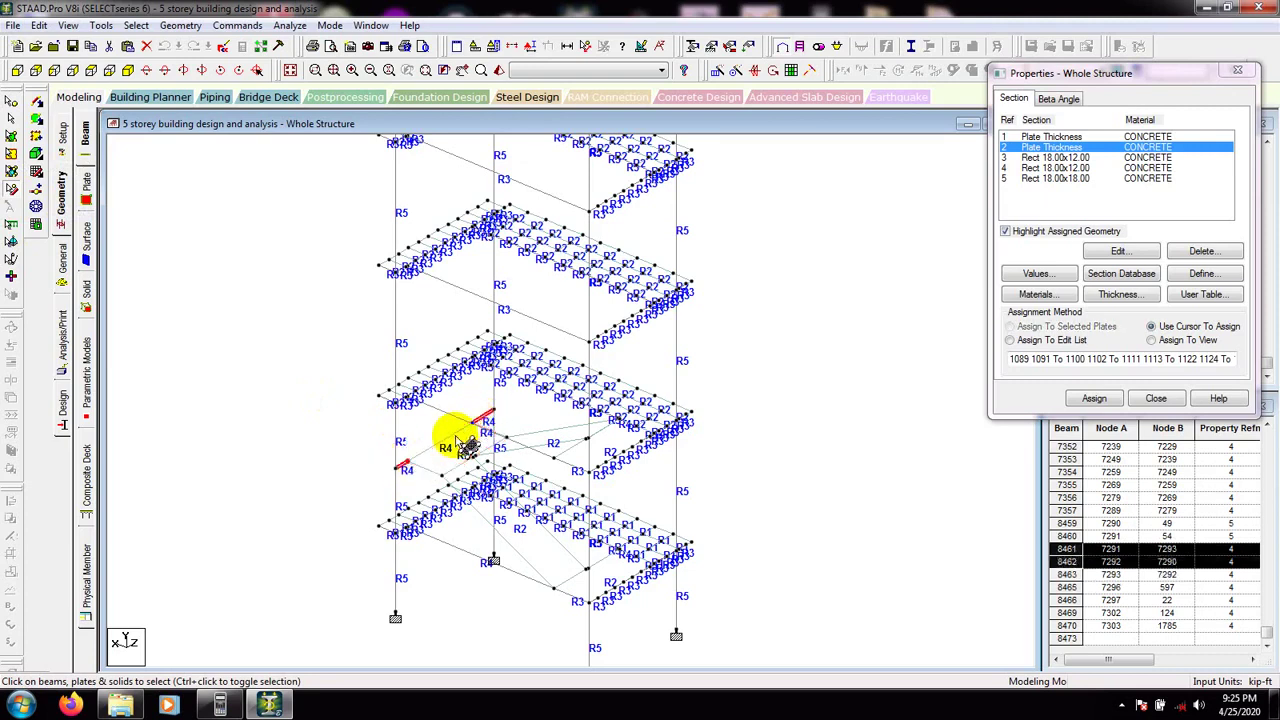
ctrl+click(455, 440)
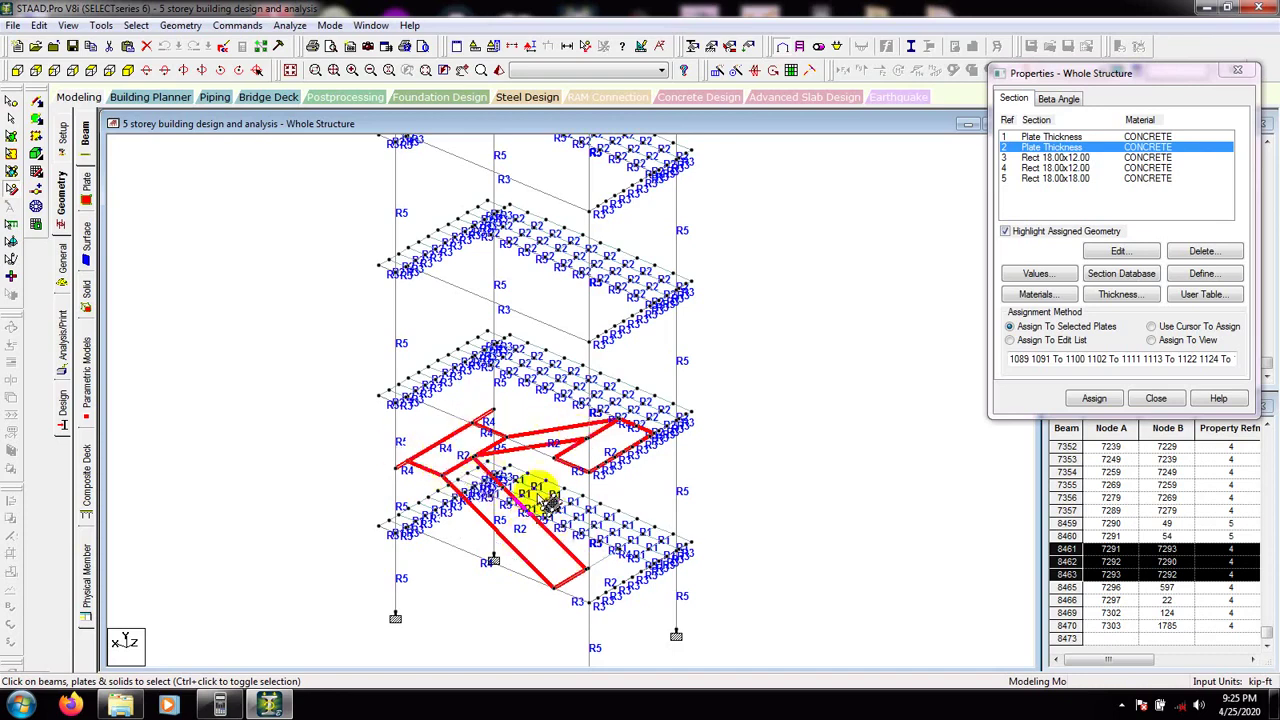
Step: Repeat the selected stair elements upward with Translational Repeat in the global Y direction, using 4 steps at 10 ft spacing
middle_drag(764, 388, 702, 470)
scroll(698, 467, down, 4)
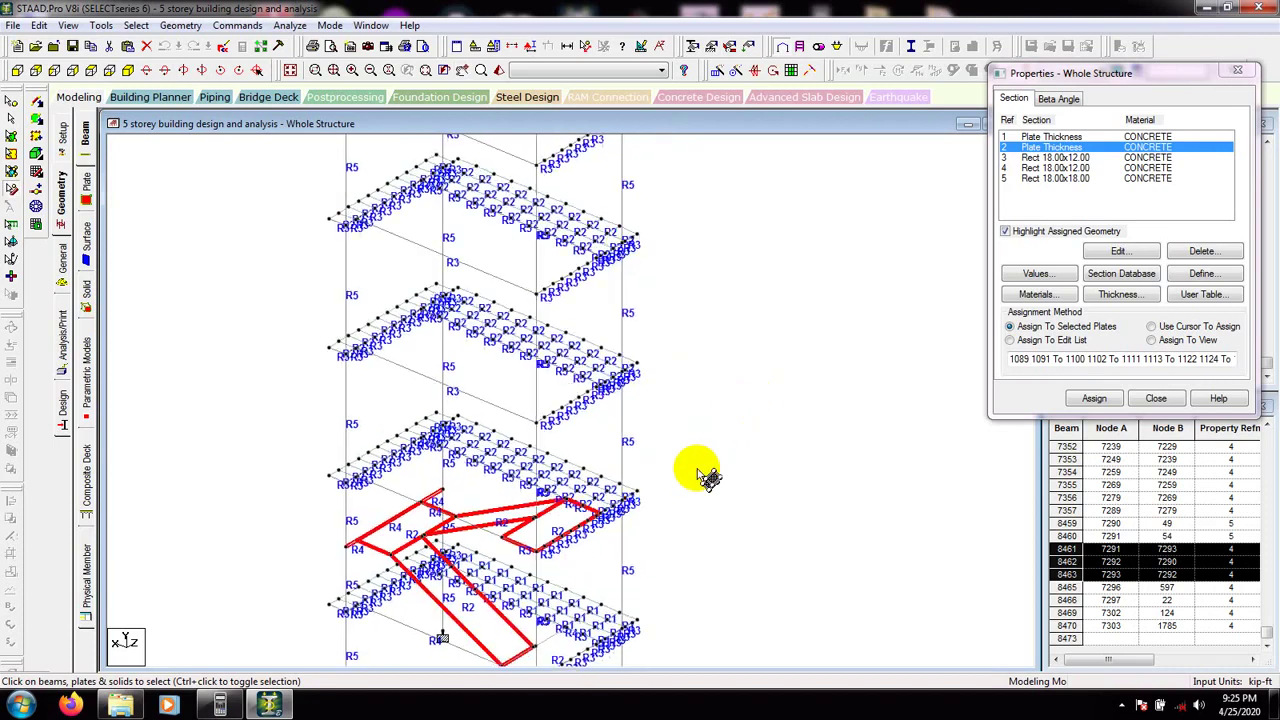
middle_drag(702, 330, 700, 404)
scroll(708, 410, down, 3)
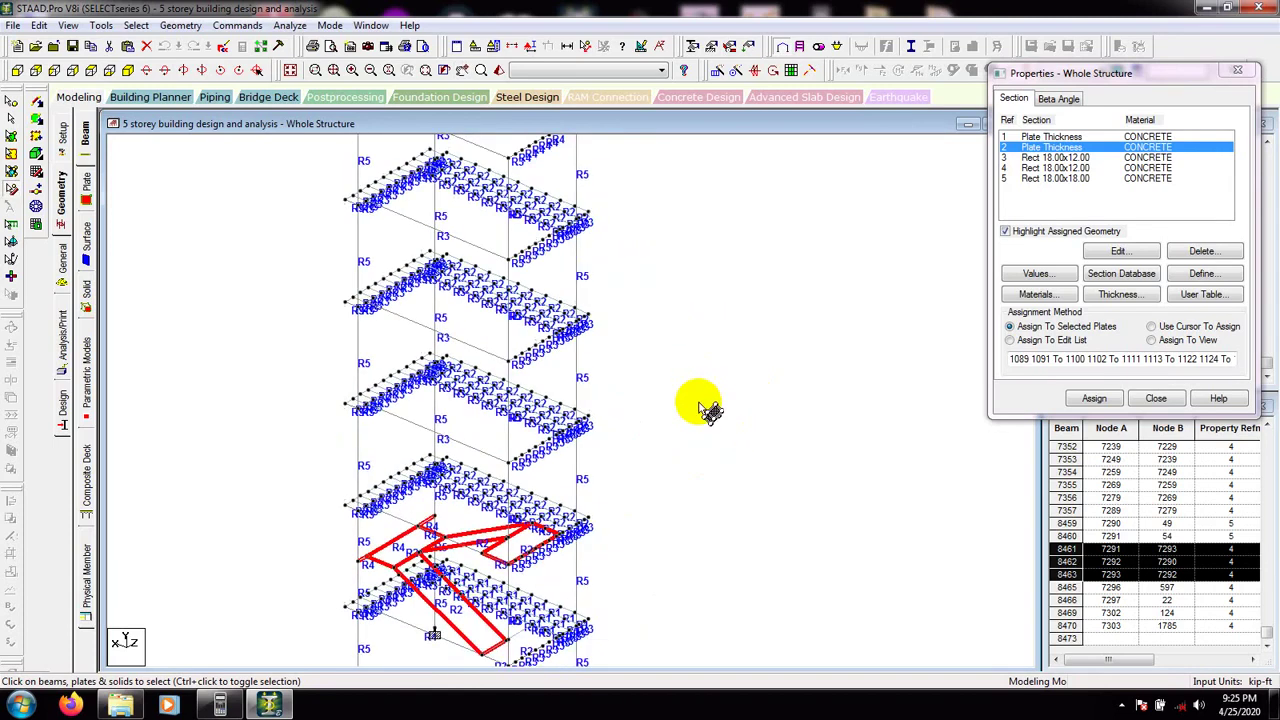
middle_drag(644, 300, 677, 366)
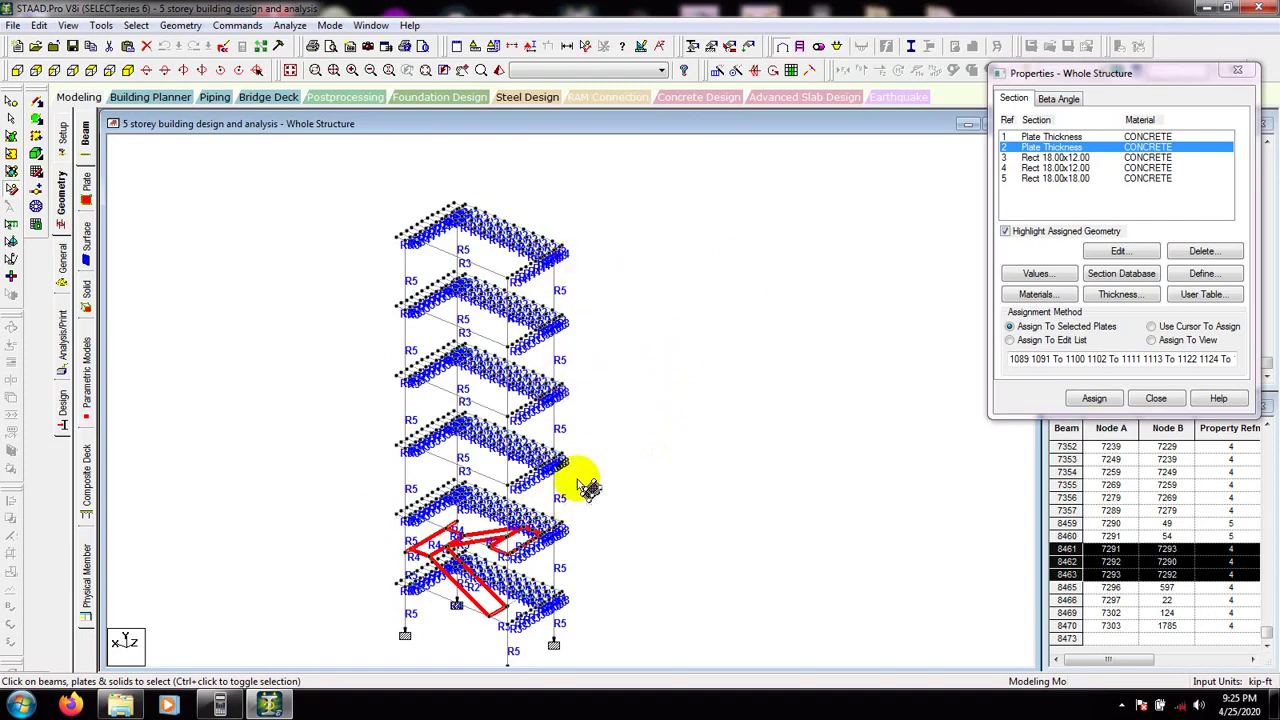
click(1237, 70)
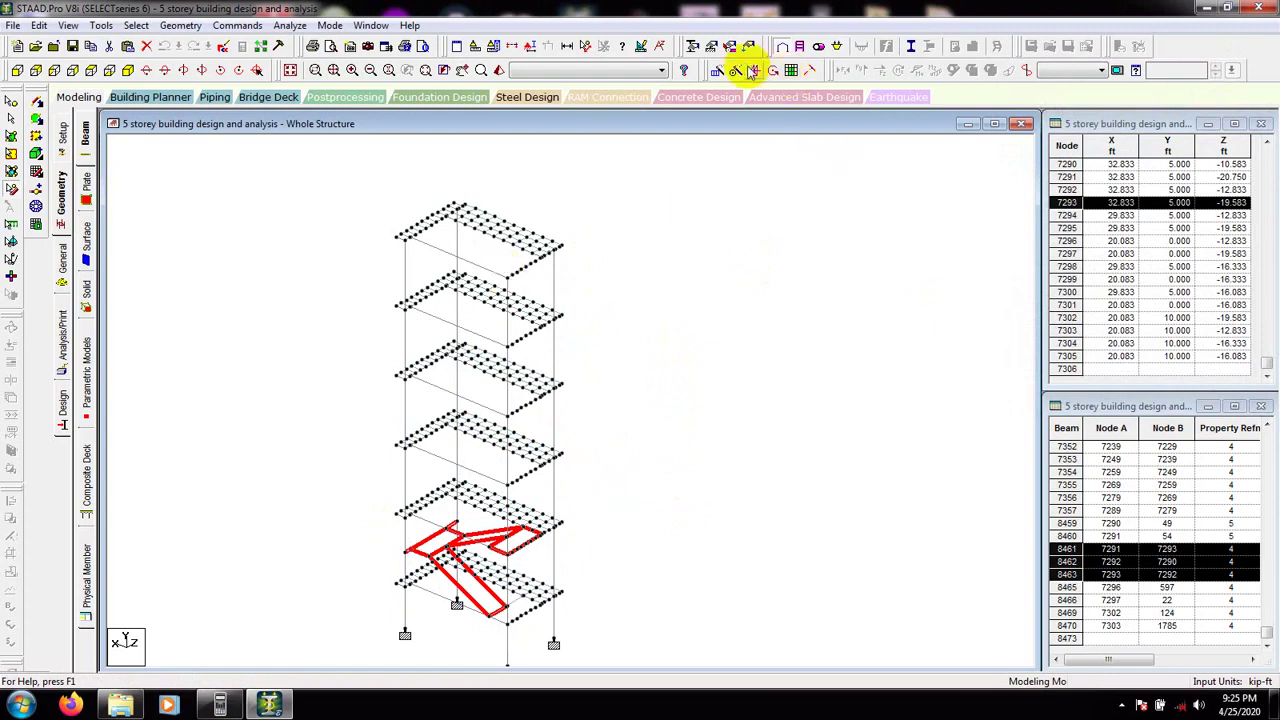
click(718, 72)
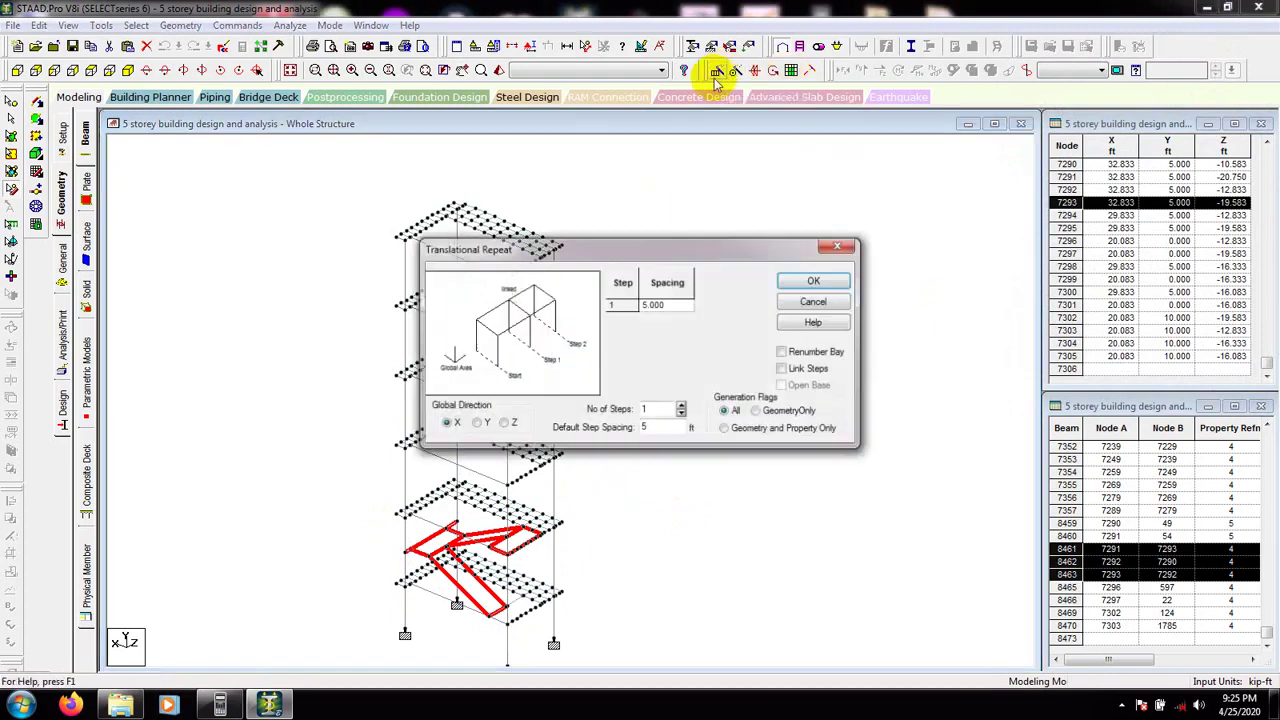
drag(651, 251, 868, 198)
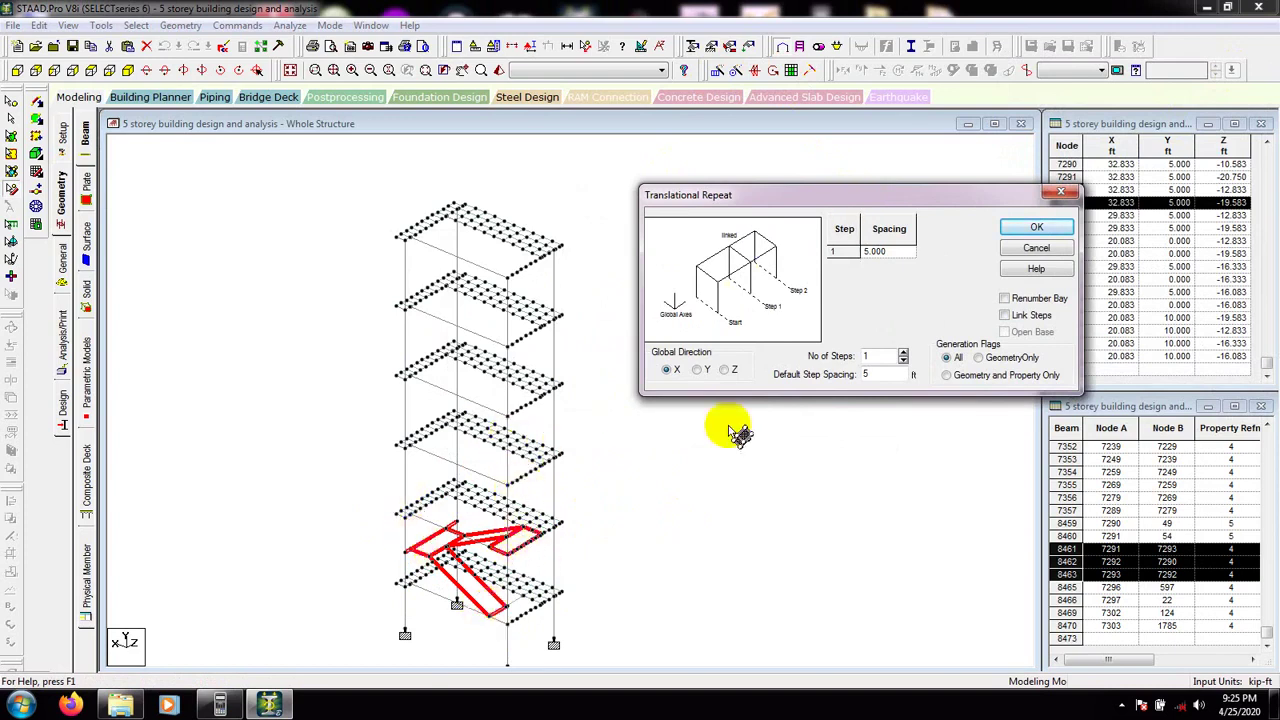
double_click(850, 376)
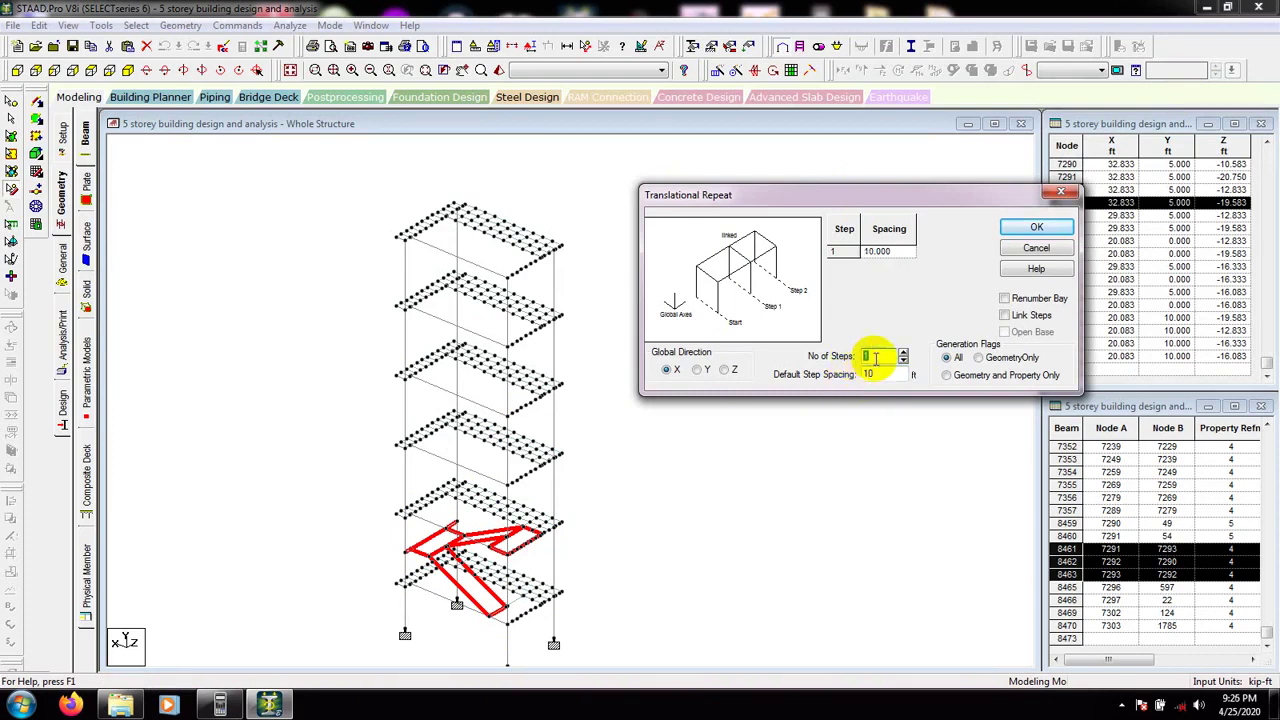
text(4)
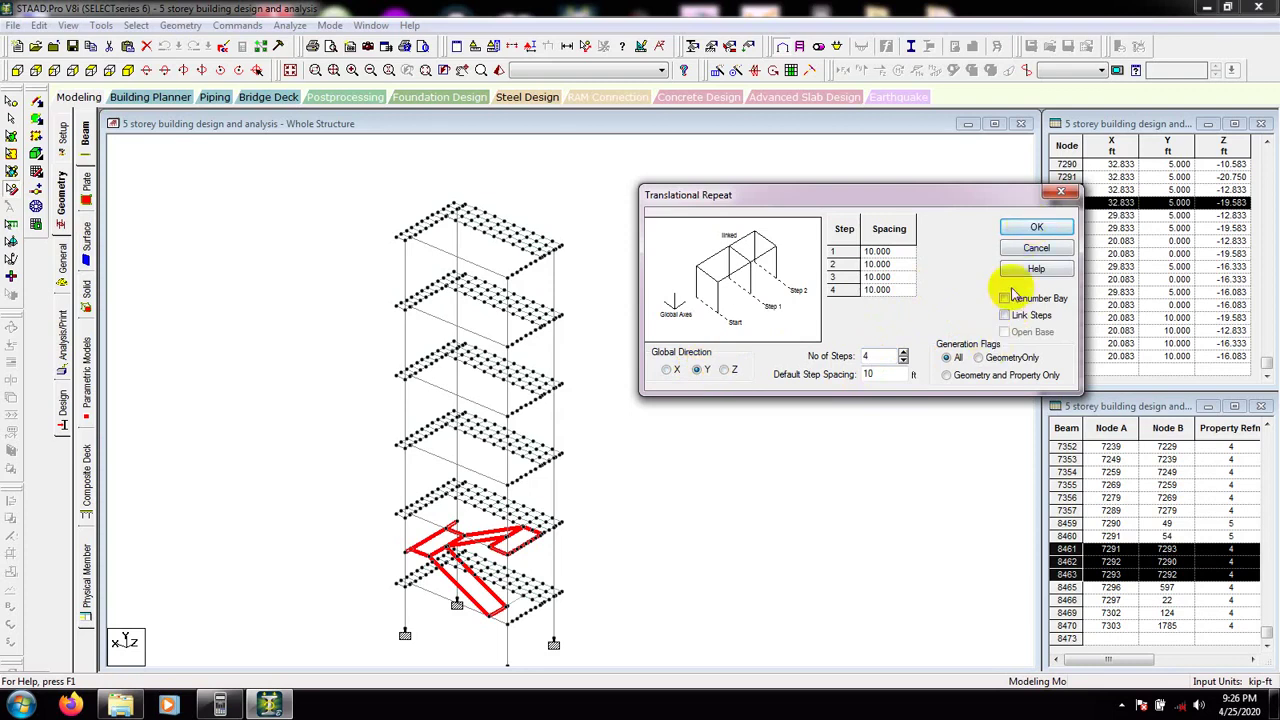
click(1037, 228)
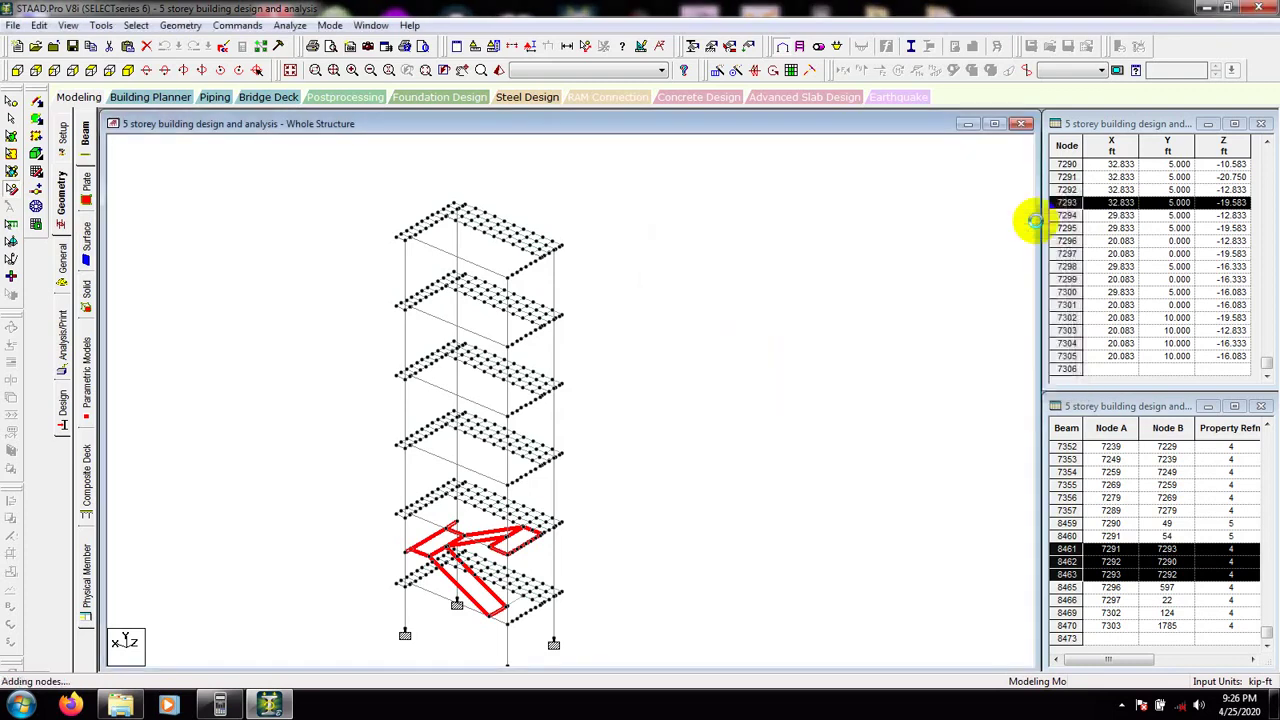
click(668, 411)
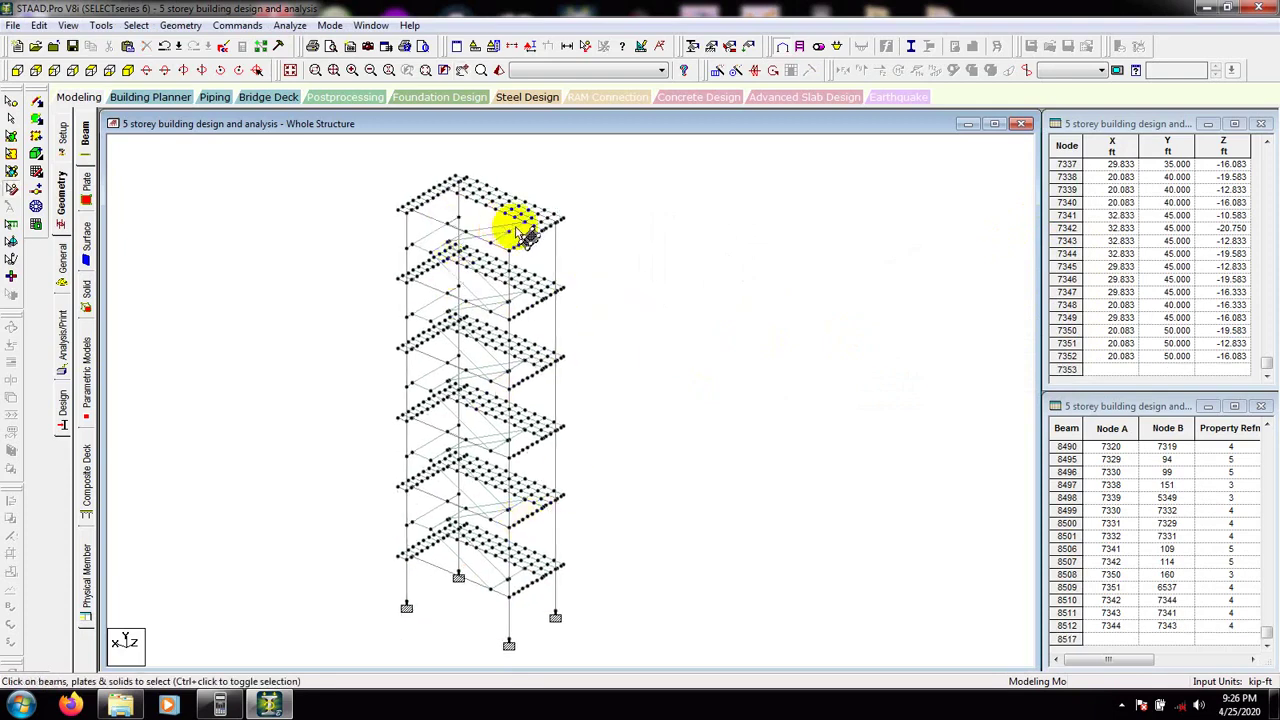
Step: Examine the repeated stair flights on all storeys in the full-size rendered view from several sides, and return to the modeling view
middle_drag(669, 299, 672, 318)
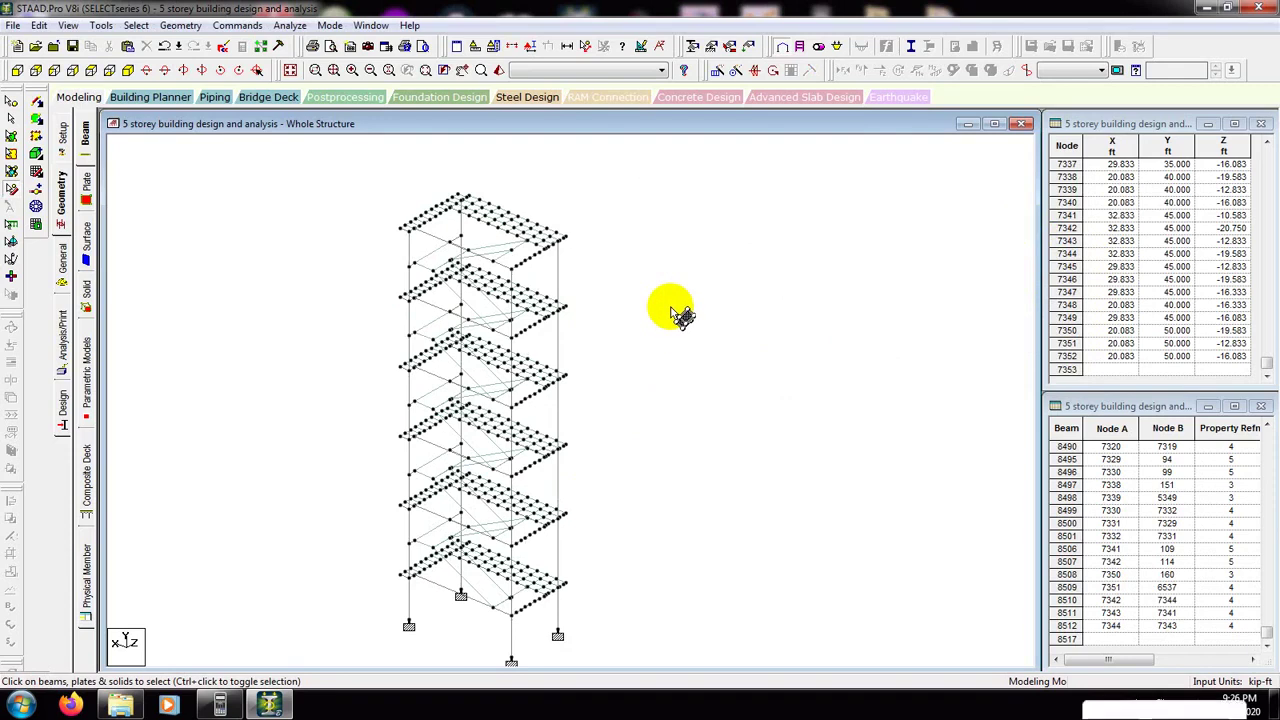
click(497, 72)
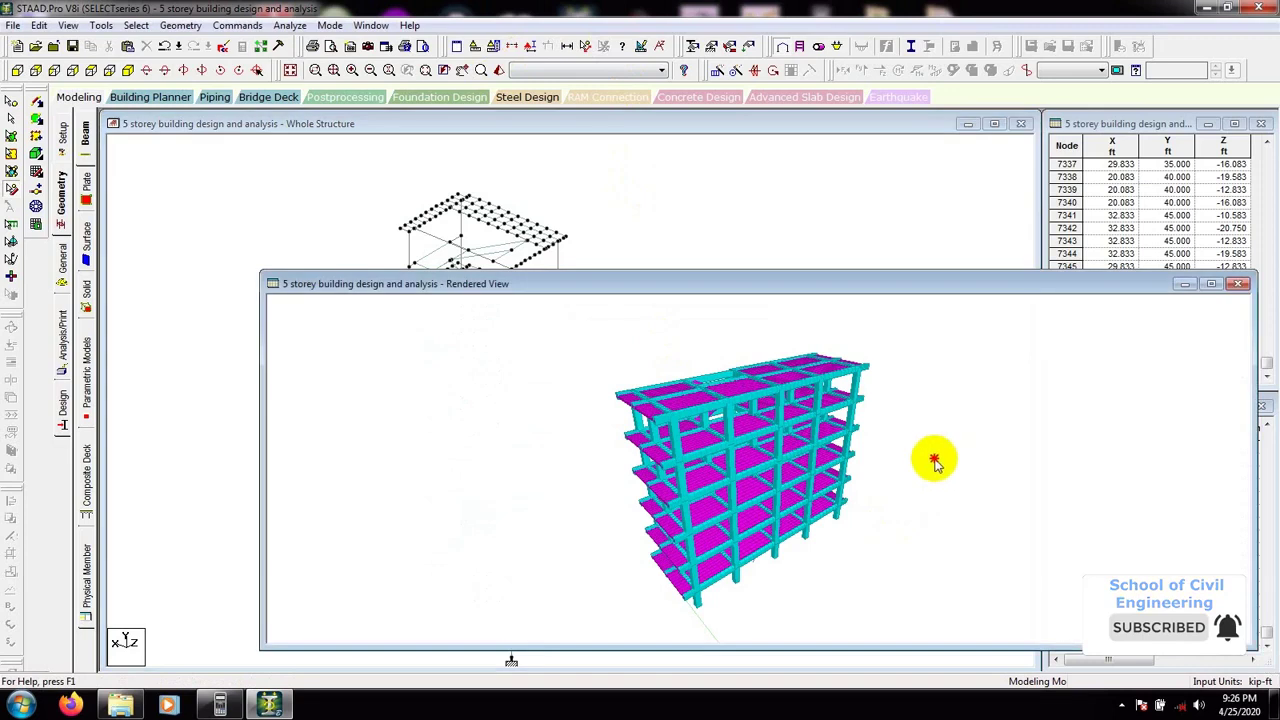
drag(934, 457, 1075, 413)
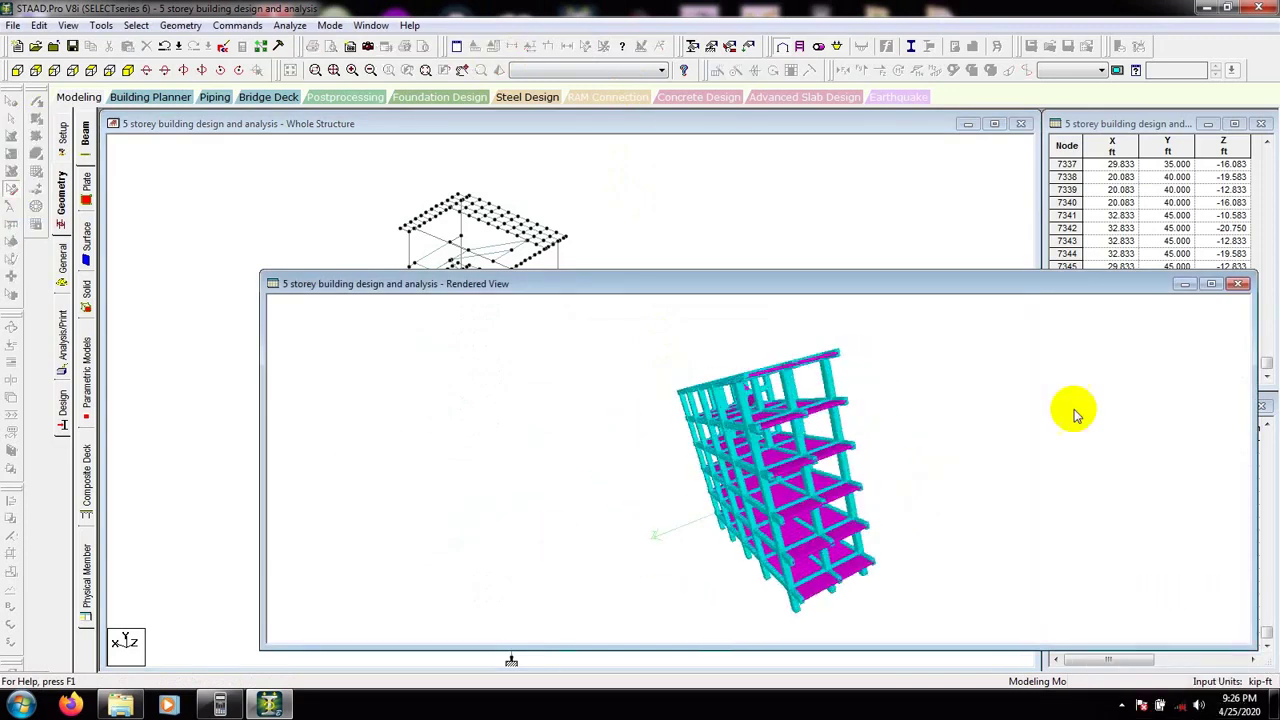
click(1211, 285)
drag(851, 354, 1006, 249)
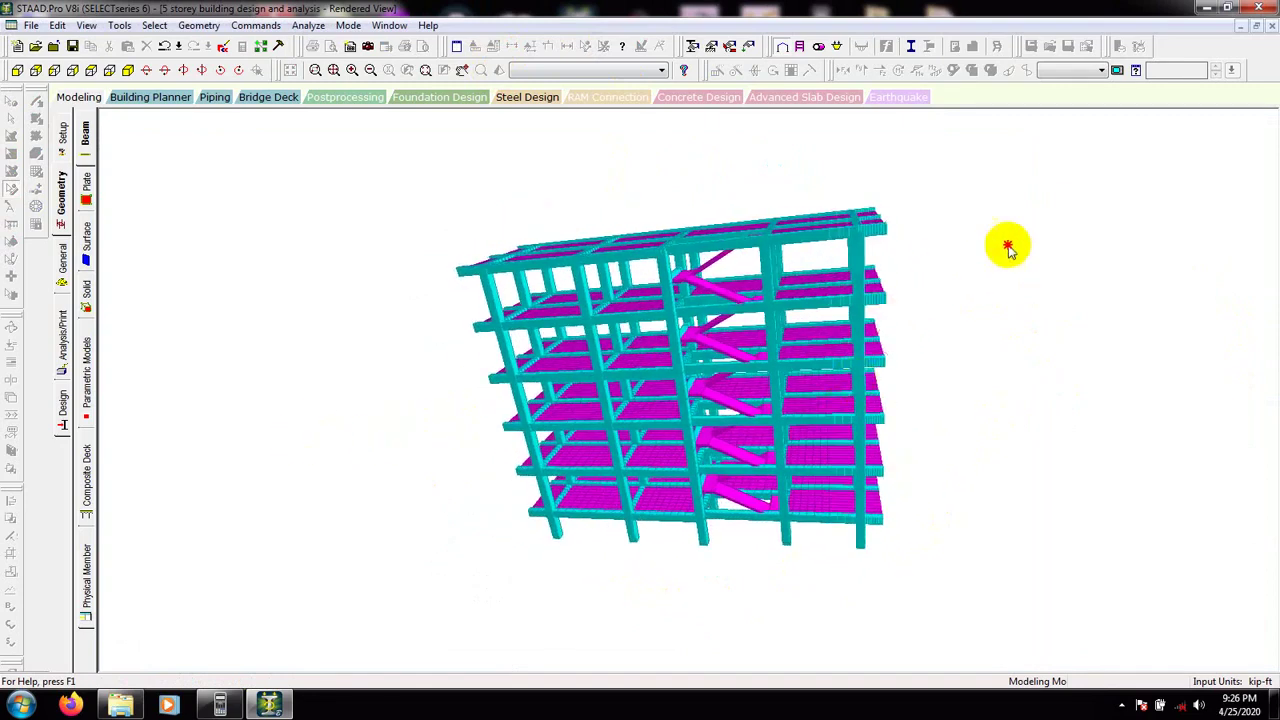
drag(903, 434, 318, 360)
drag(965, 457, 826, 405)
click(703, 392)
scroll(717, 338, up, 8)
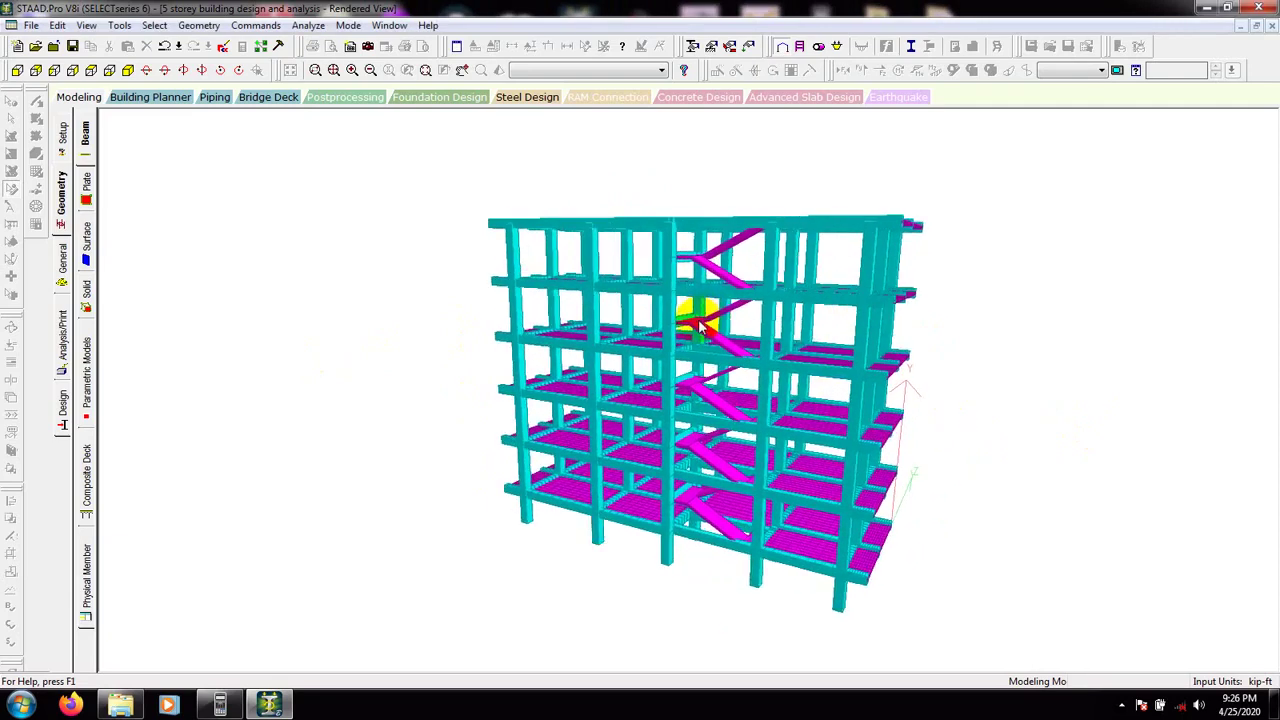
scroll(706, 355, up, 6)
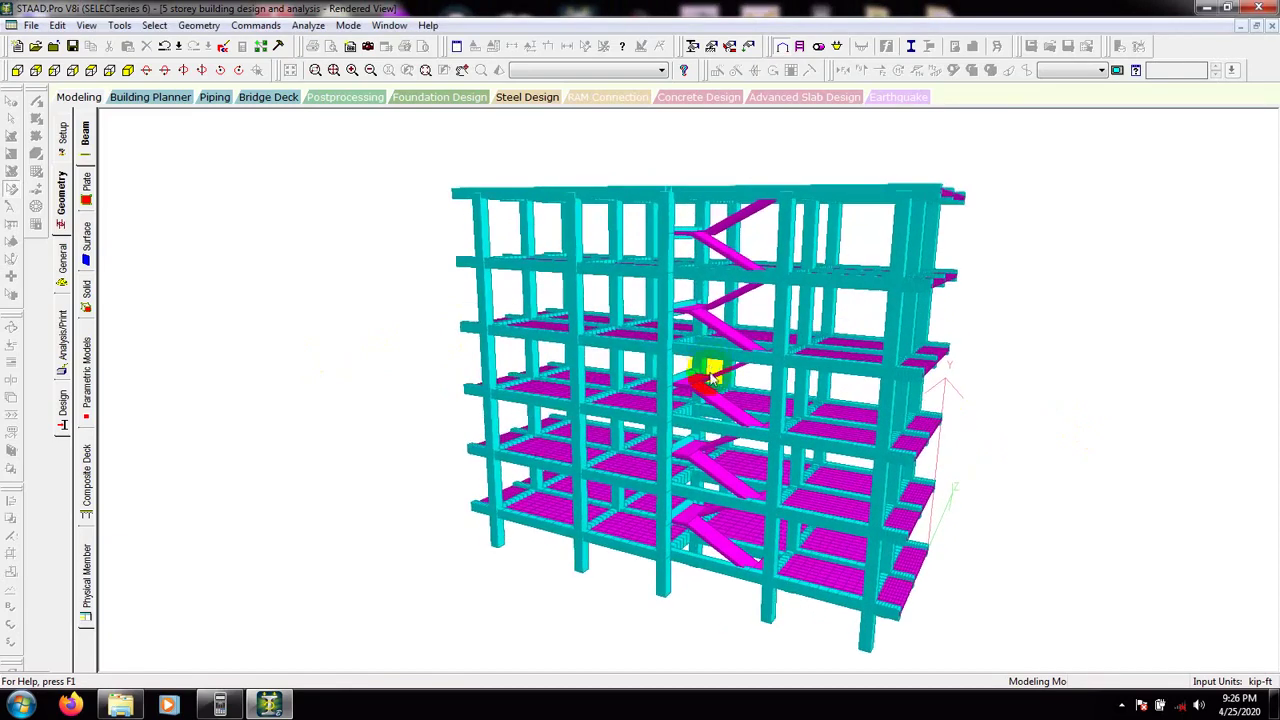
drag(1063, 275, 526, 336)
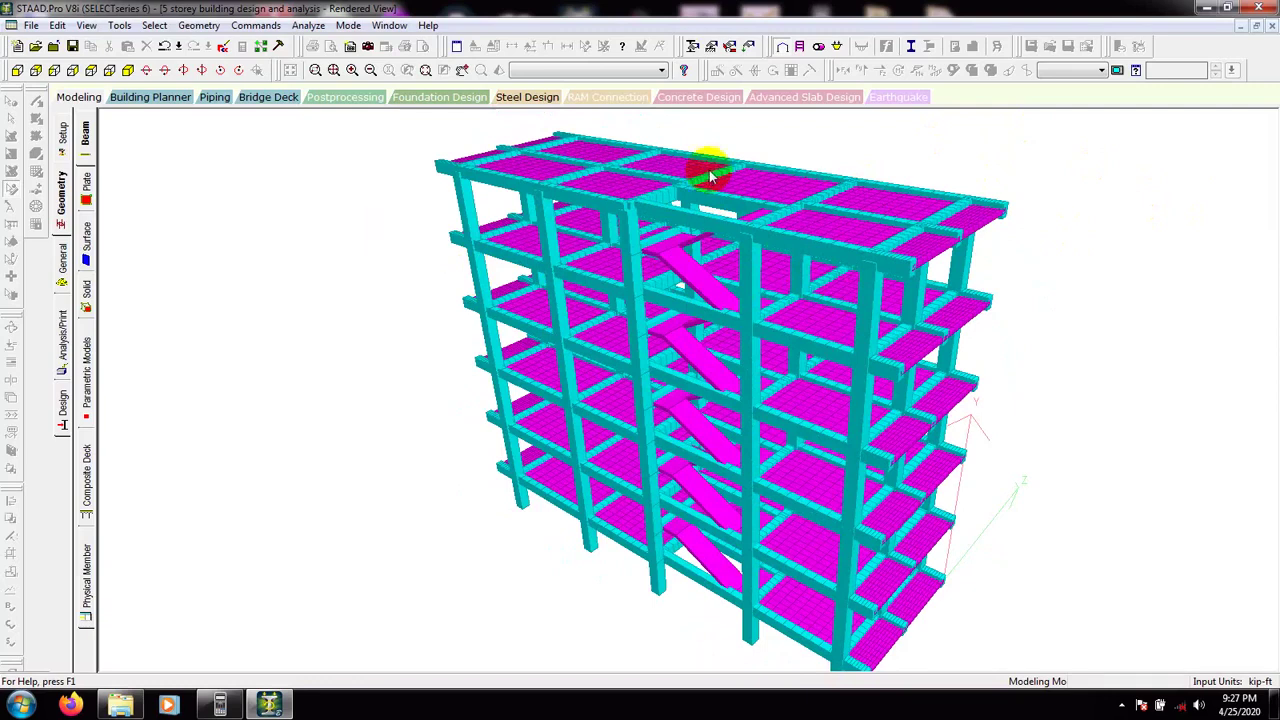
click(61, 195)
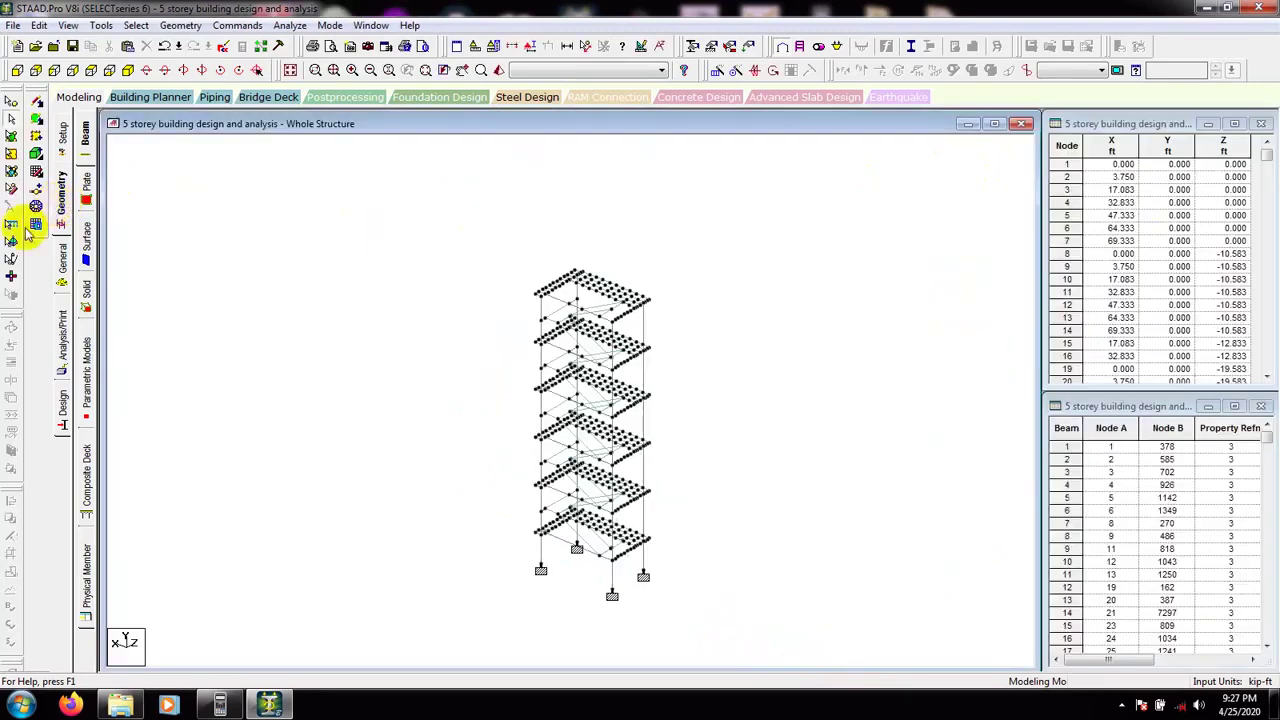
Step: Select the stair plates on all five storeys, including flights, mid-landings and floor landings
scroll(354, 434, up, 2)
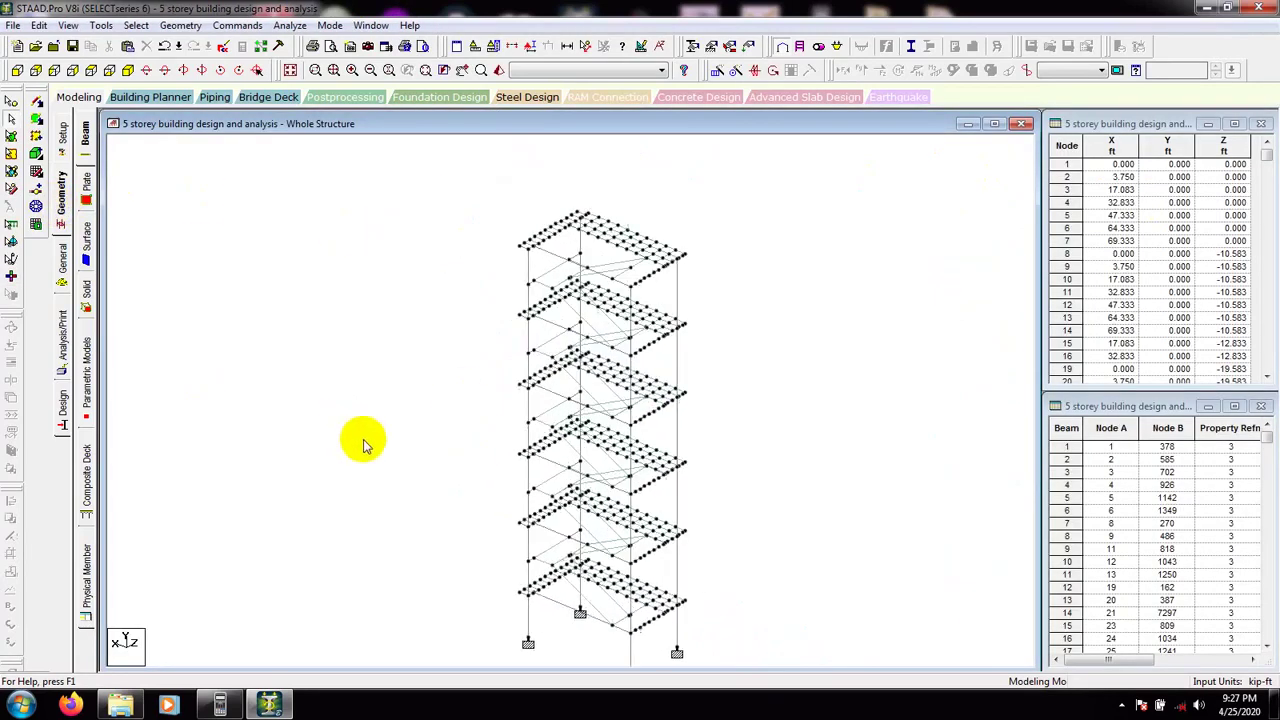
scroll(365, 447, up, 1)
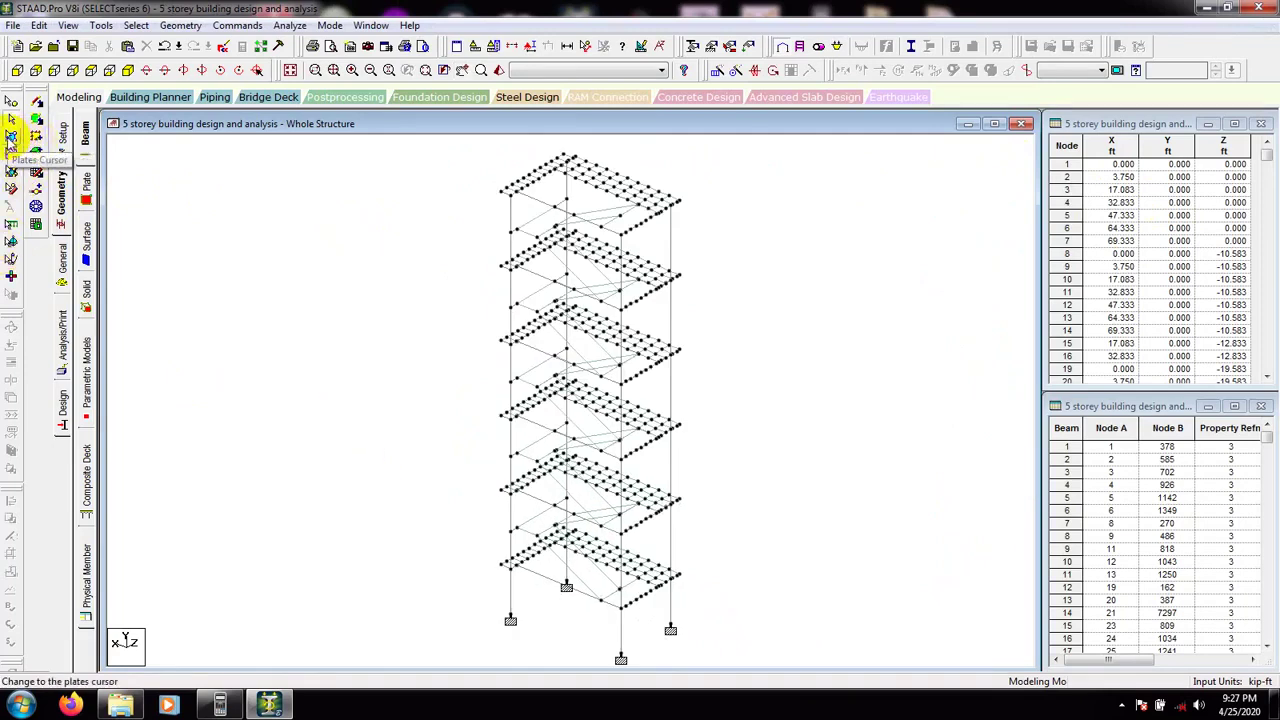
click(12, 138)
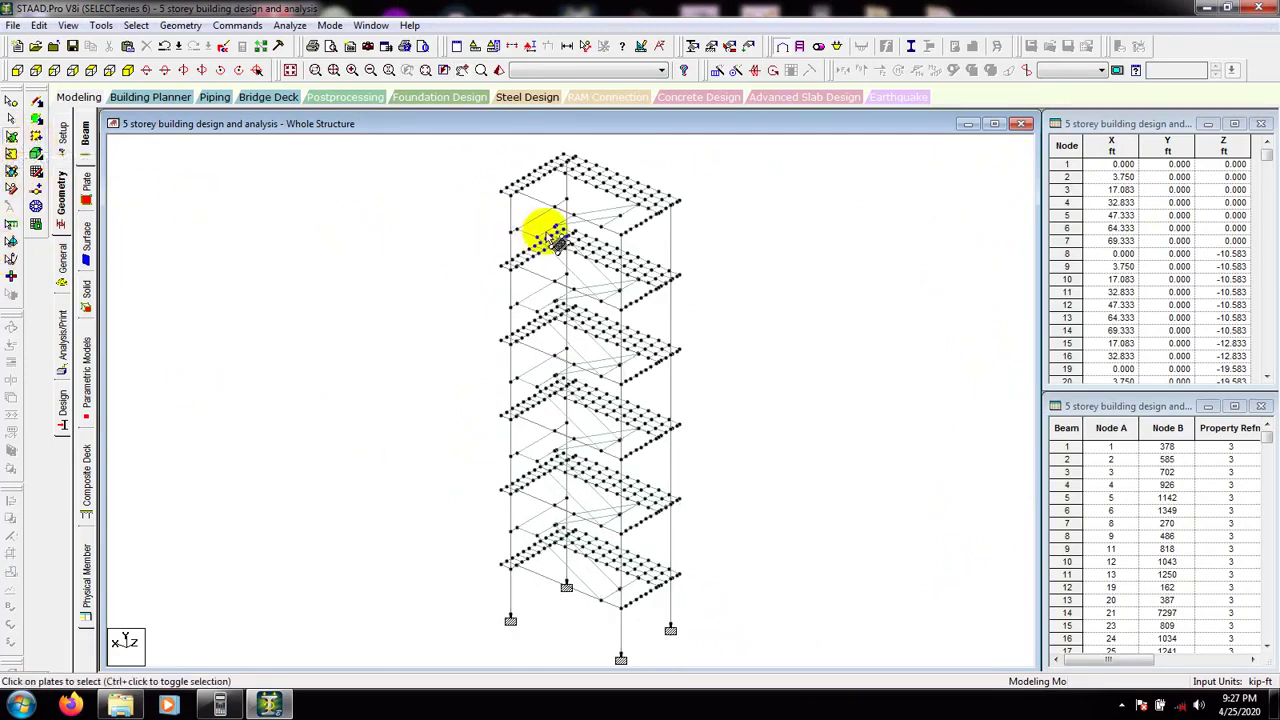
scroll(553, 238, up, 1)
scroll(556, 241, up, 1)
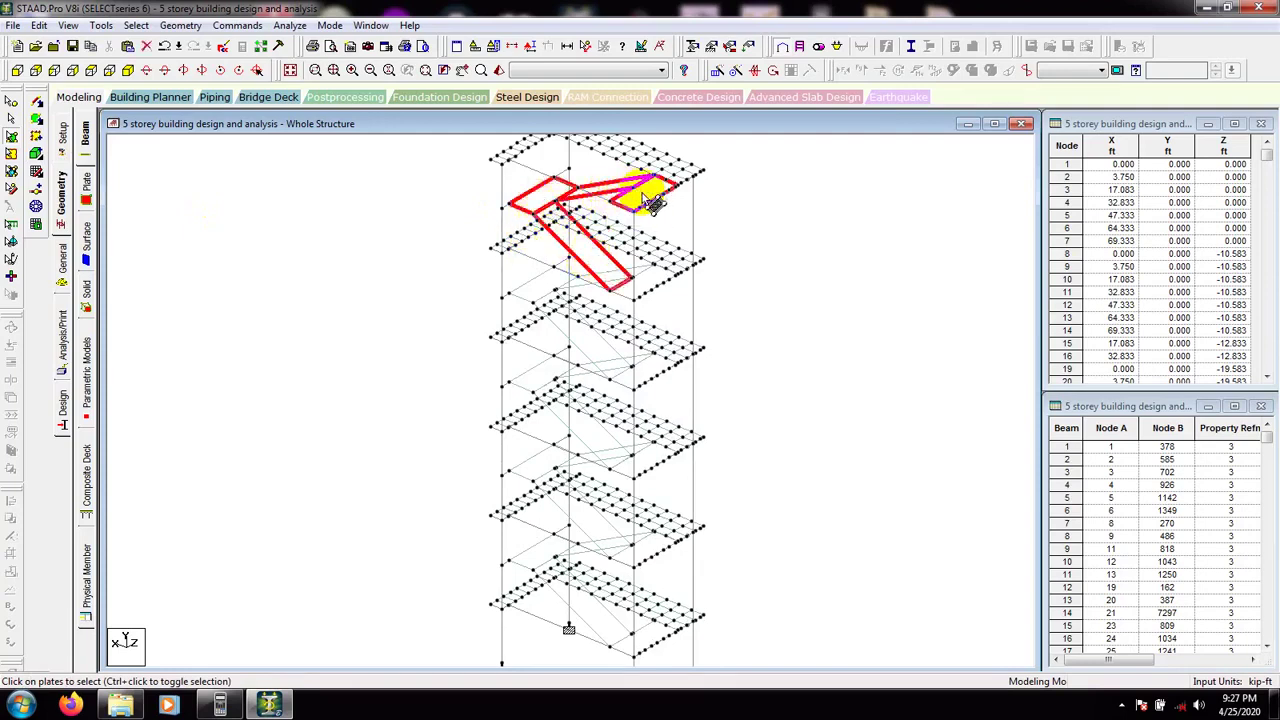
click(645, 287)
click(553, 287)
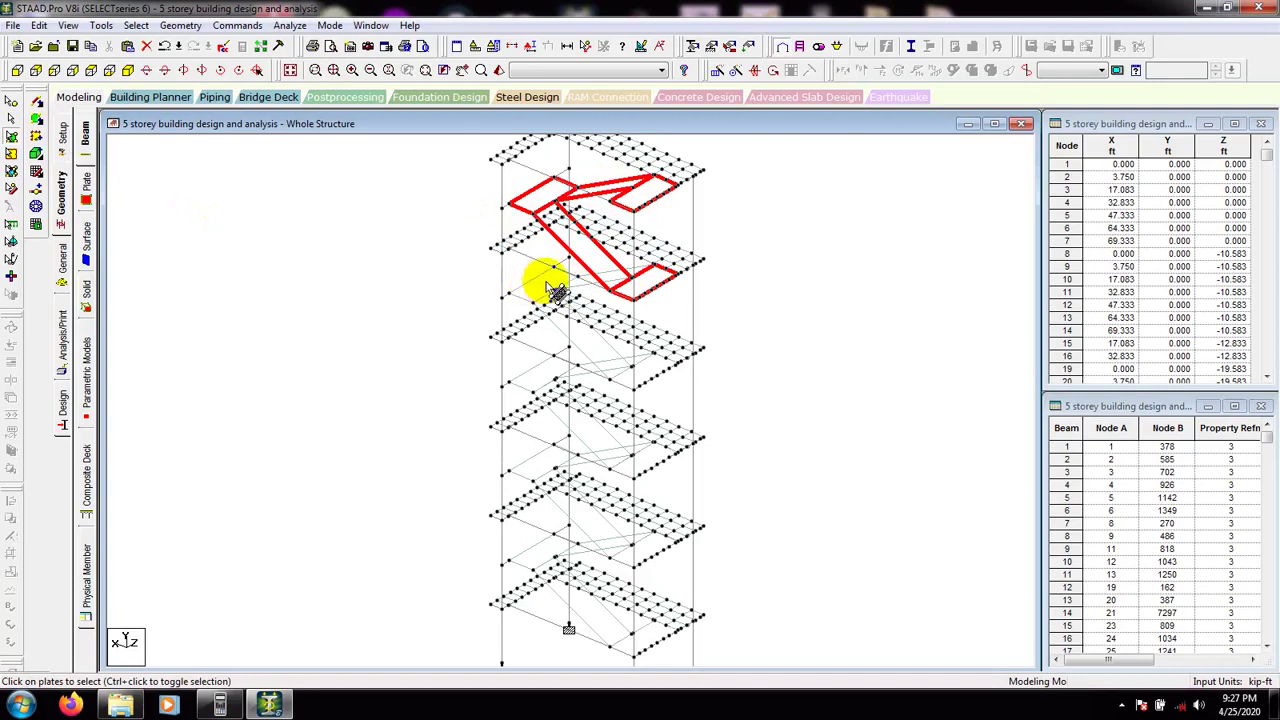
click(617, 368)
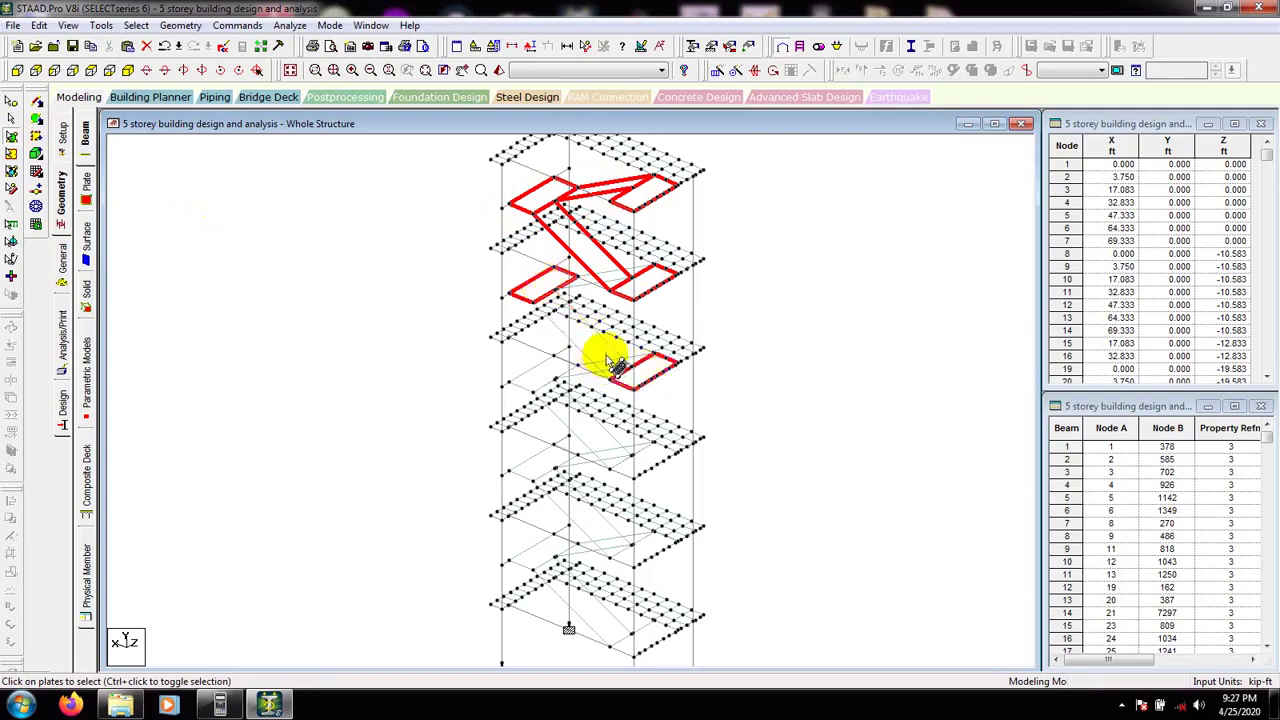
click(595, 378)
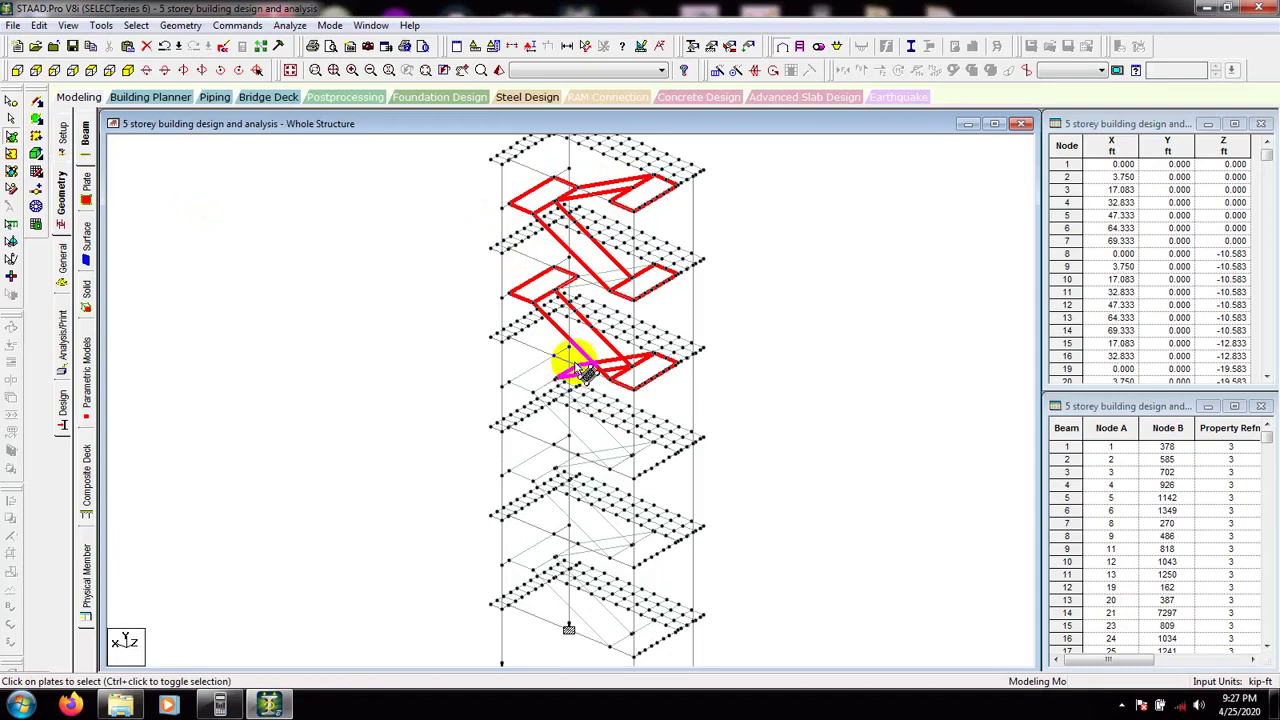
click(537, 380)
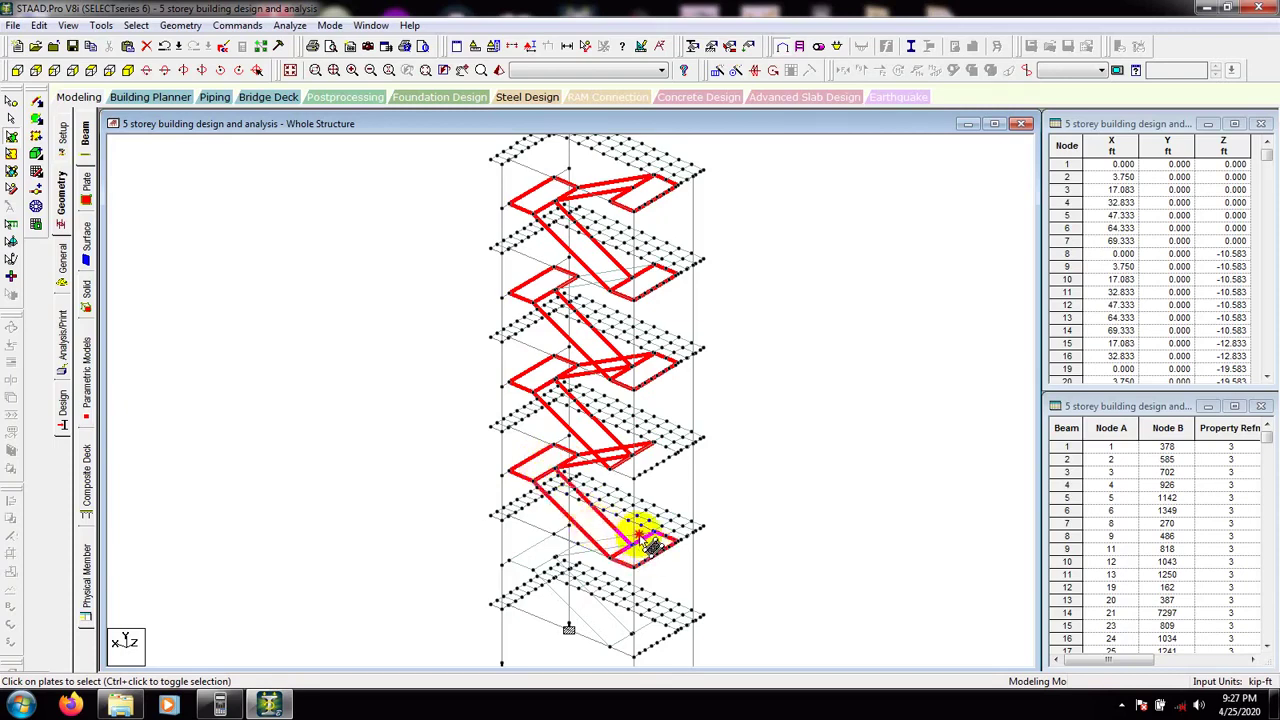
click(600, 619)
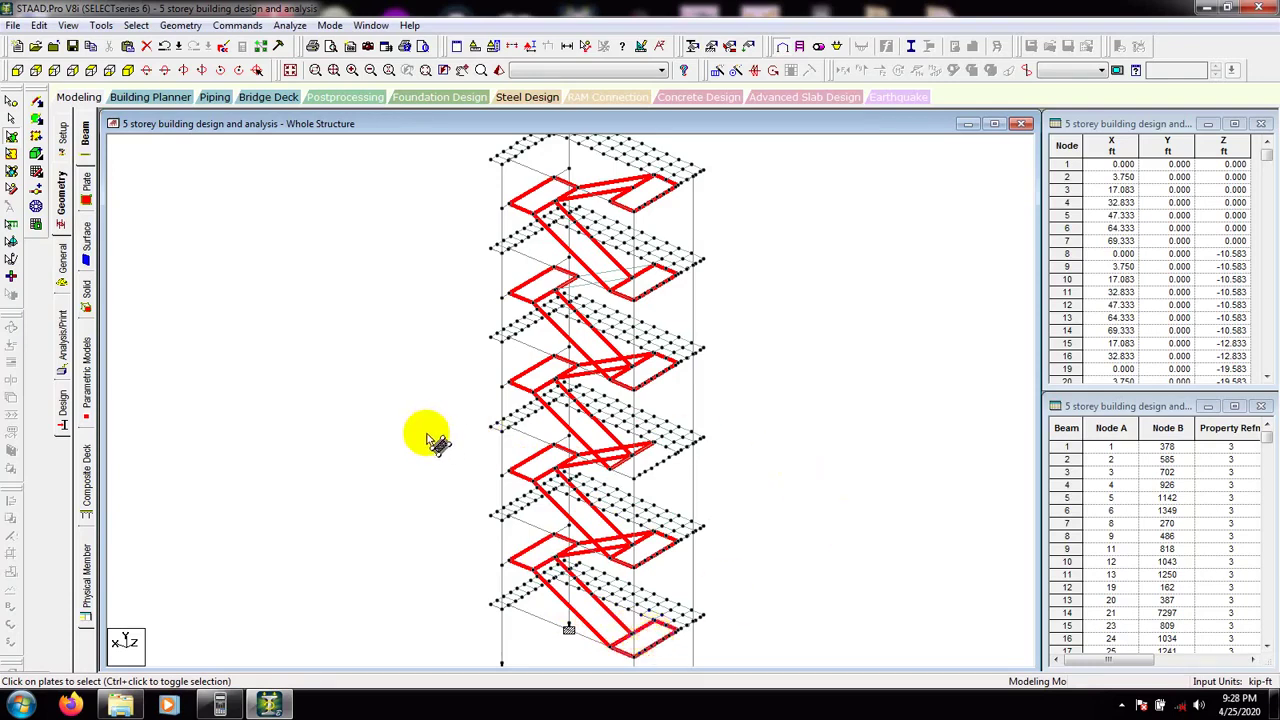
Step: Check the stair plate selection storey by storey and add the missed upper flight of the fourth storey
scroll(742, 466, down, 3)
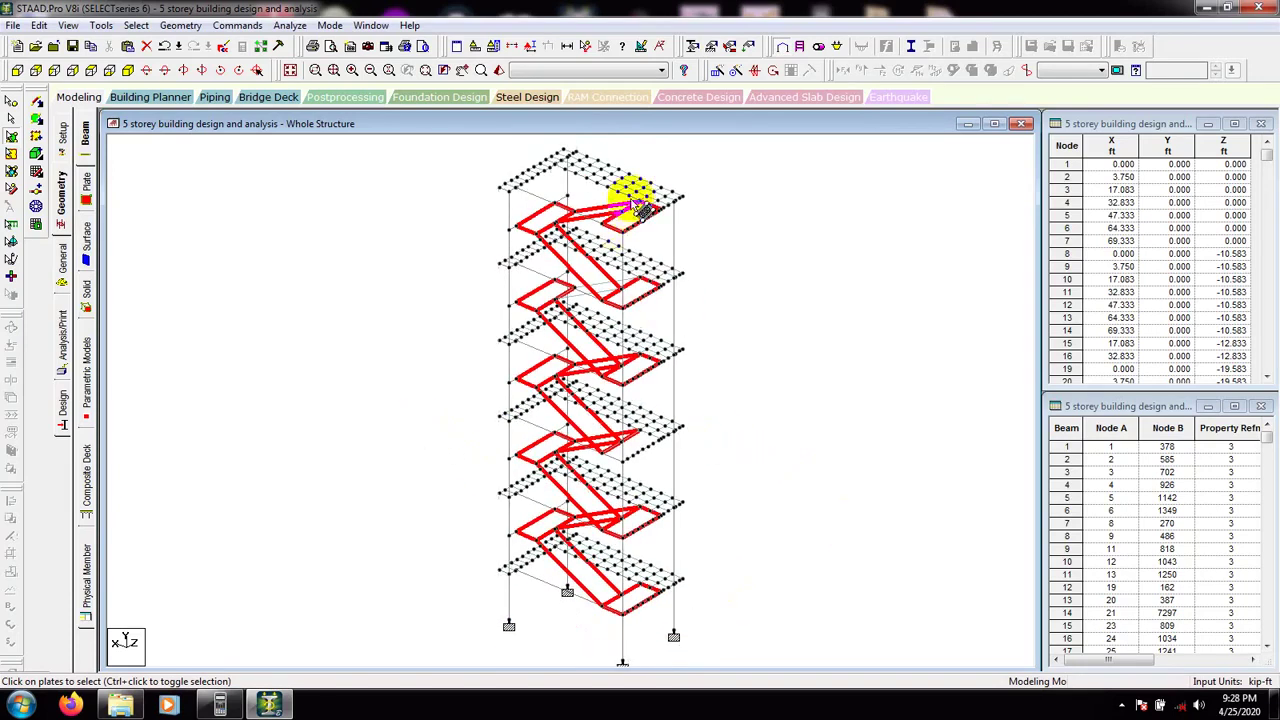
scroll(559, 311, up, 1)
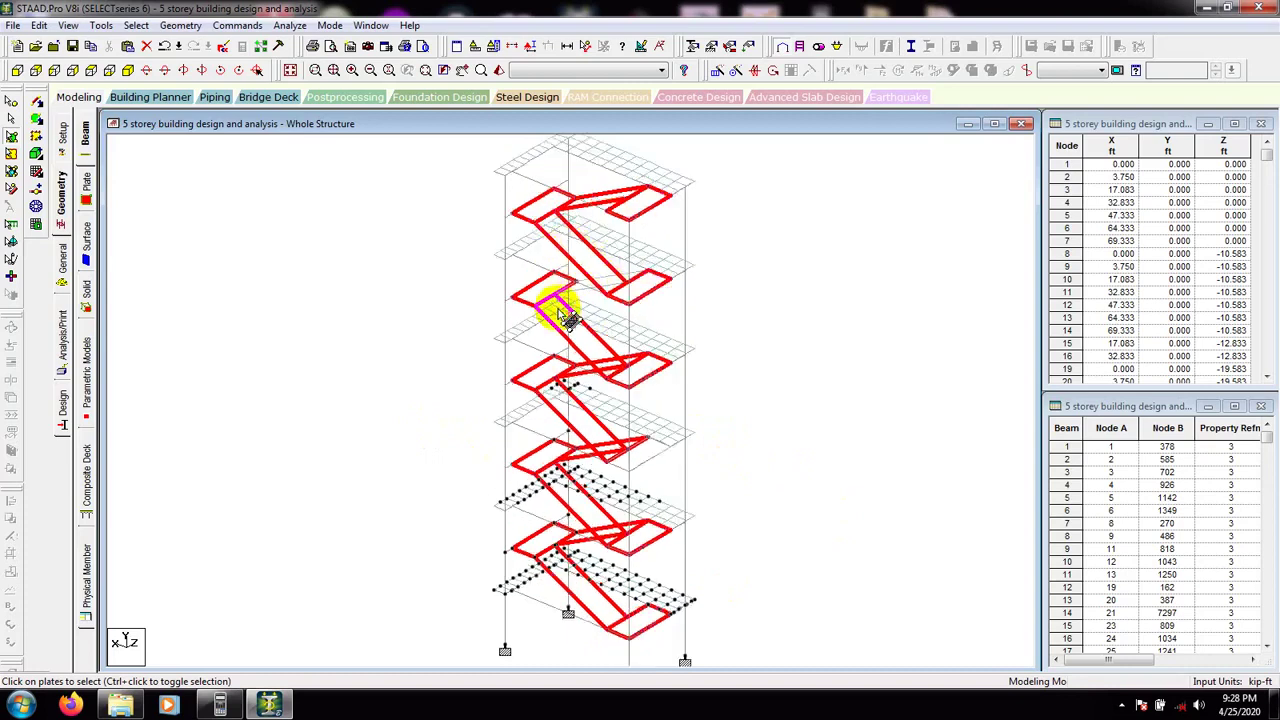
scroll(570, 310, up, 3)
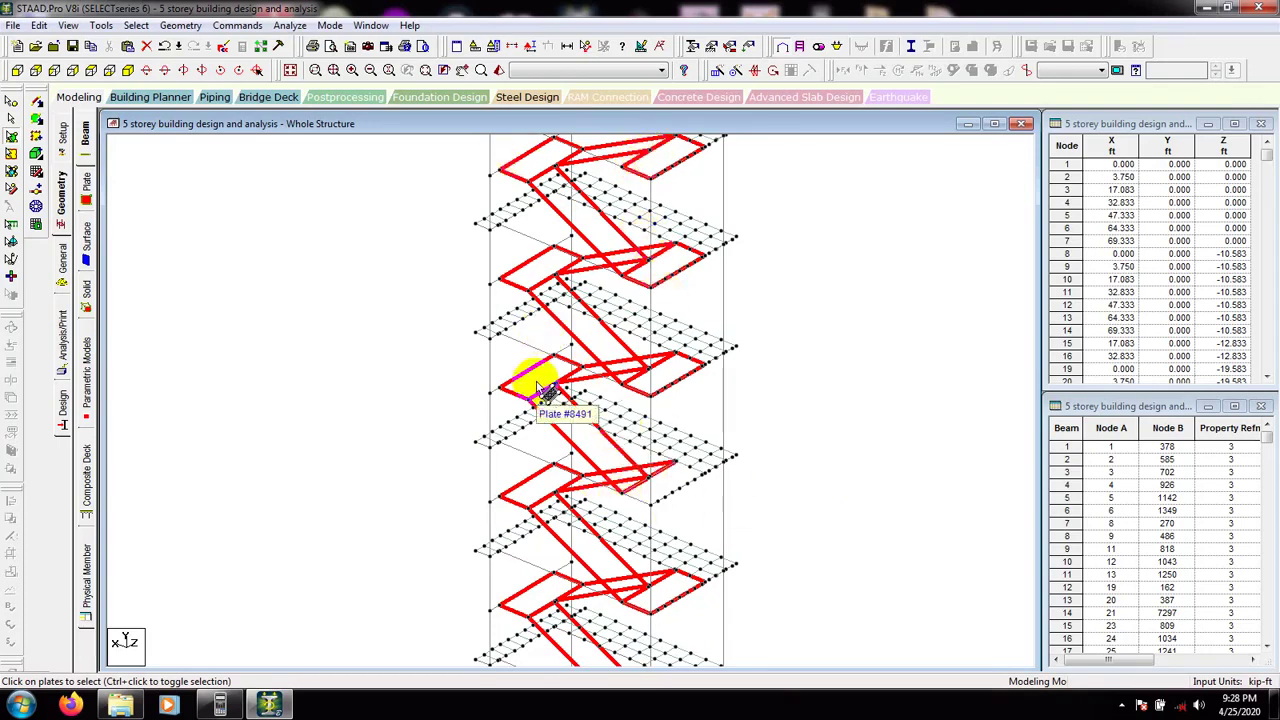
scroll(538, 390, down, 2)
scroll(617, 612, down, 1)
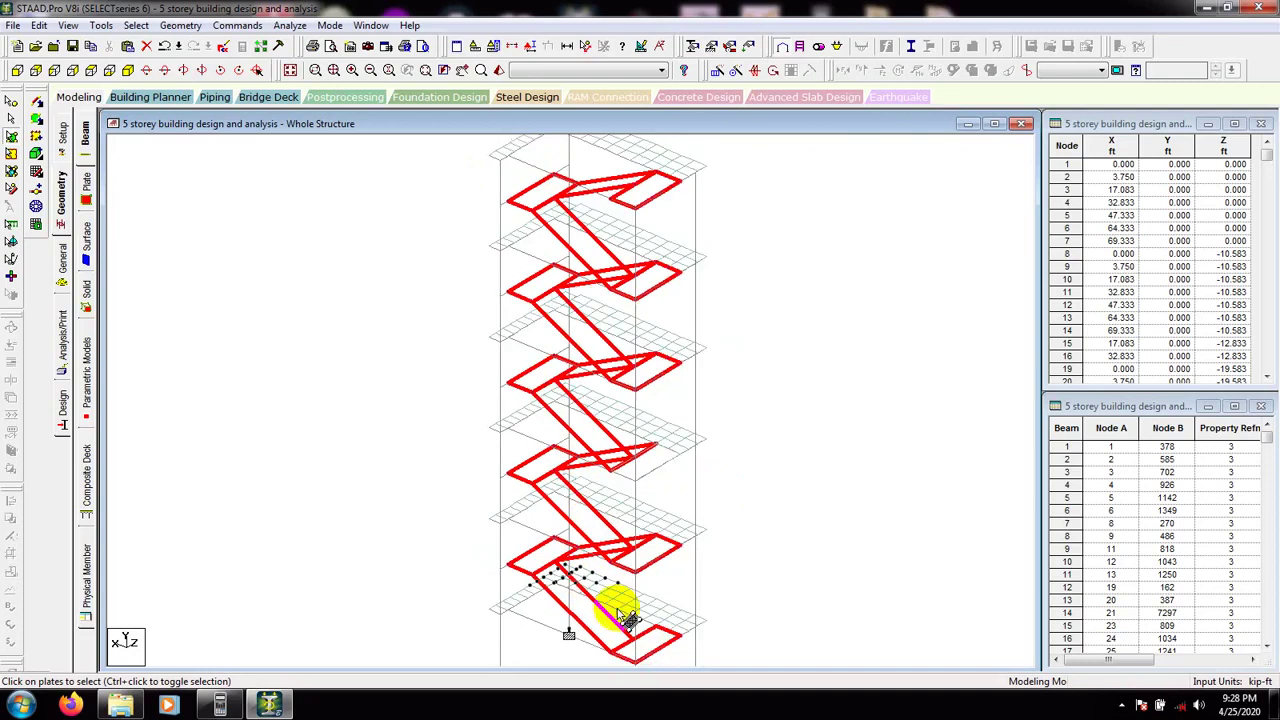
scroll(622, 615, down, 1)
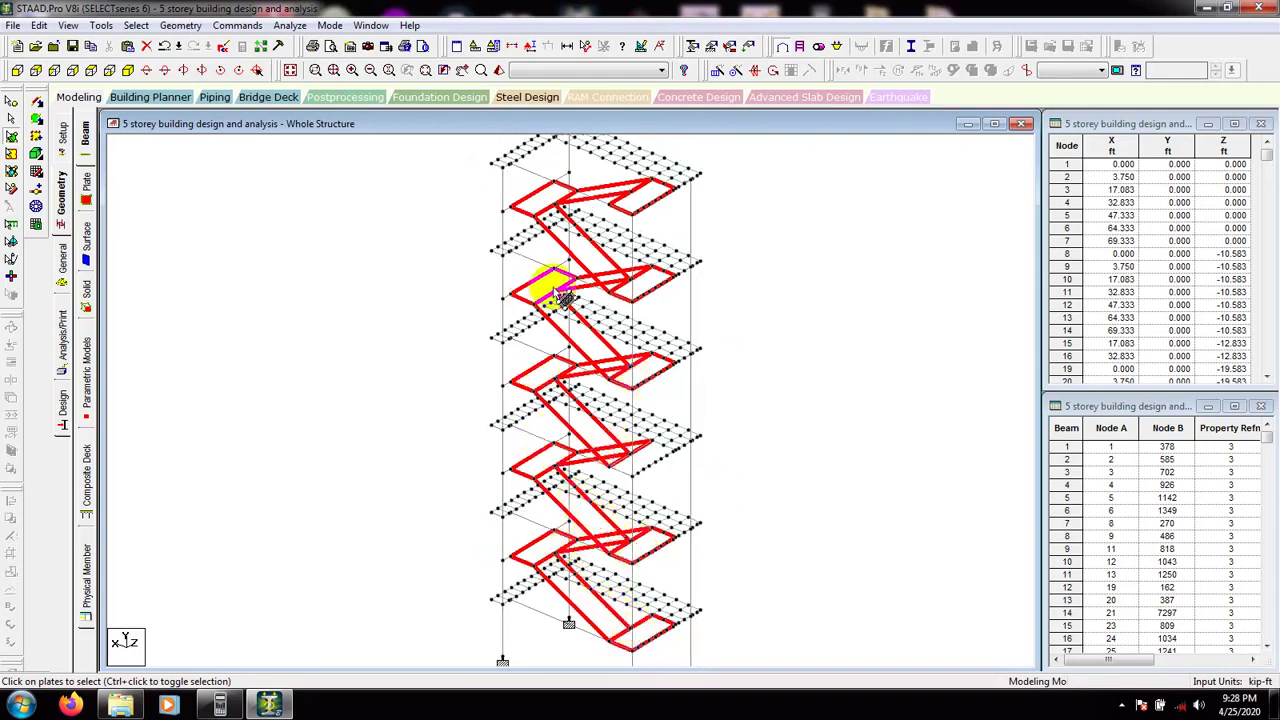
middle_drag(790, 229, 792, 249)
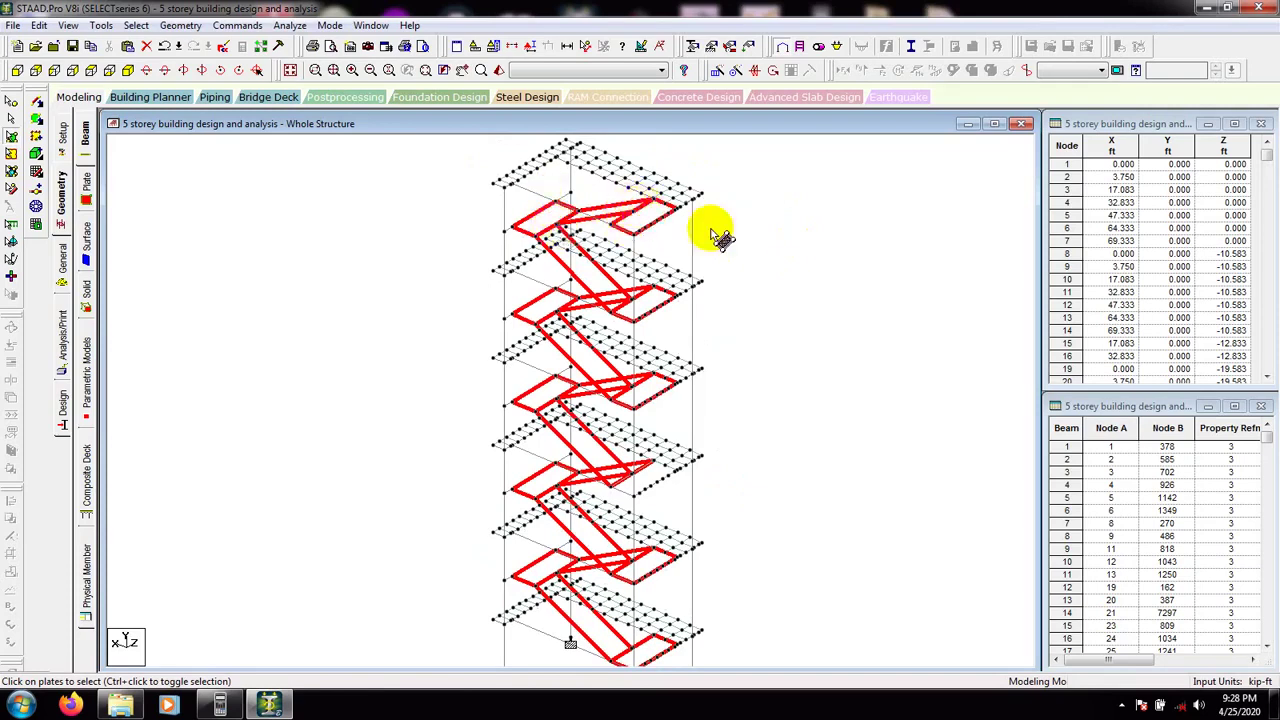
Step: Generate a quadrilateral mesh on the selected stair plates with 10 divisions and a bias of 1 on every side, and clear the selection
right_click(647, 388)
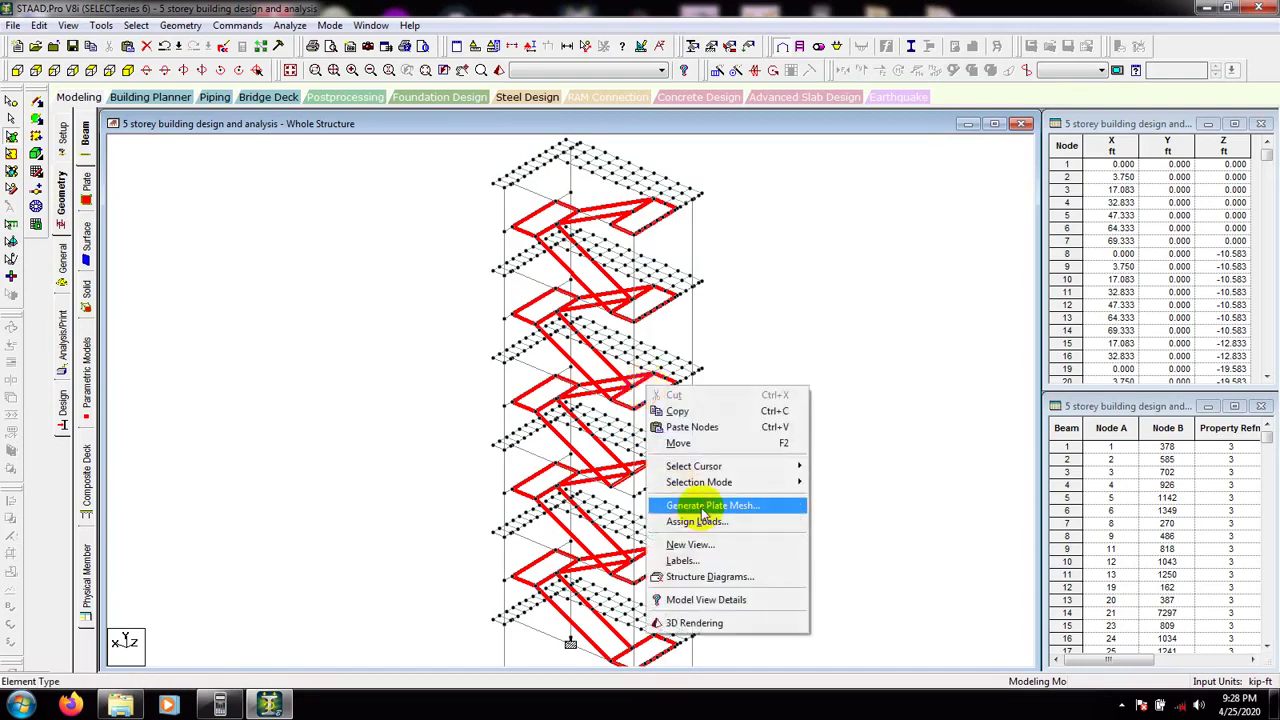
click(735, 507)
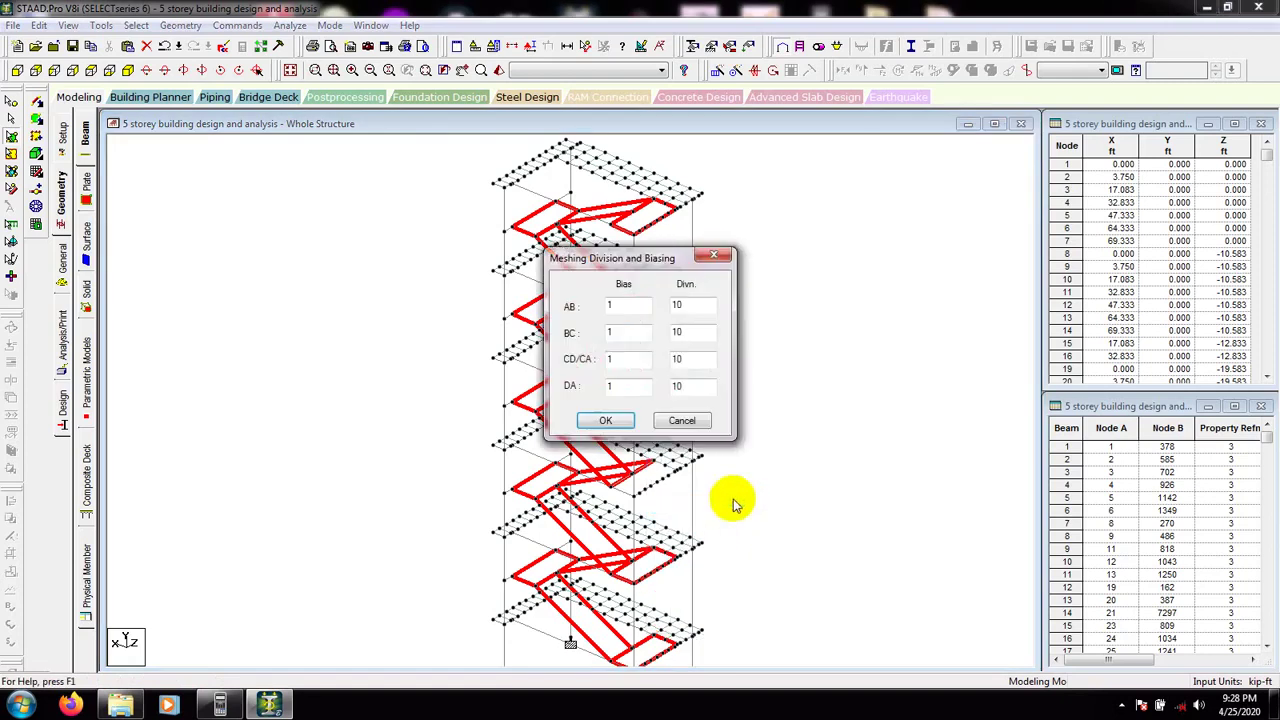
click(612, 420)
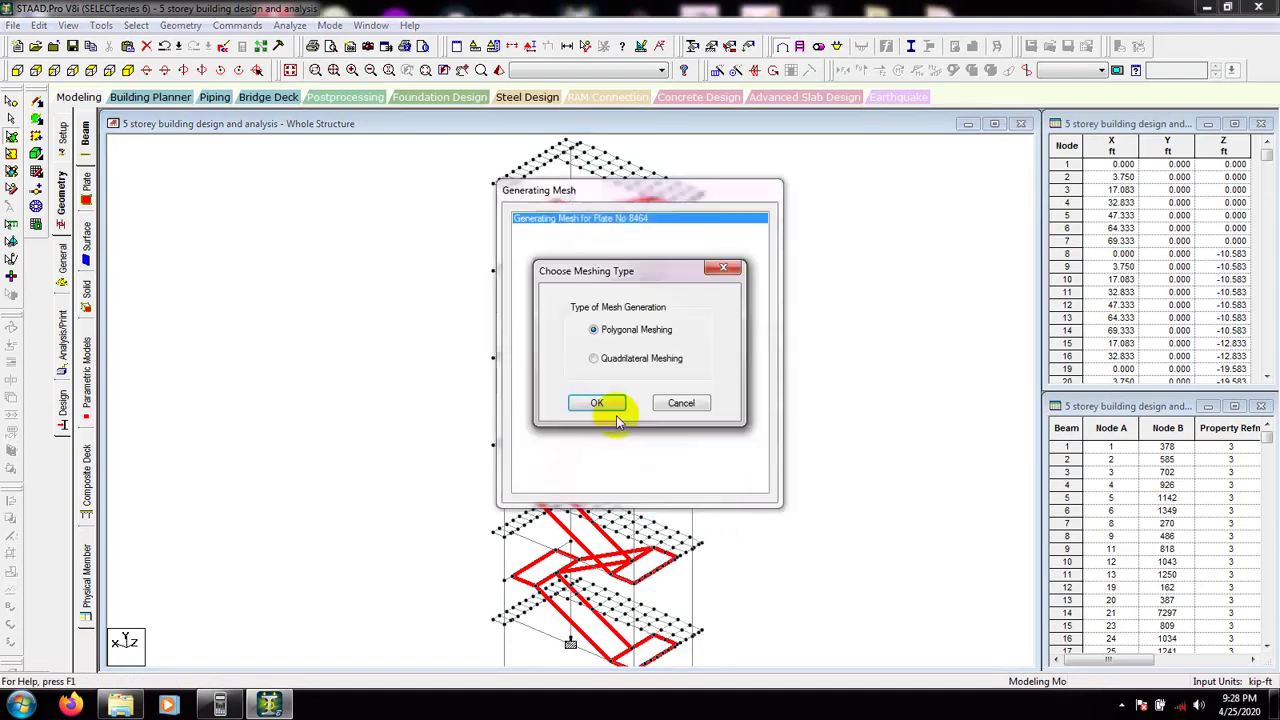
click(618, 360)
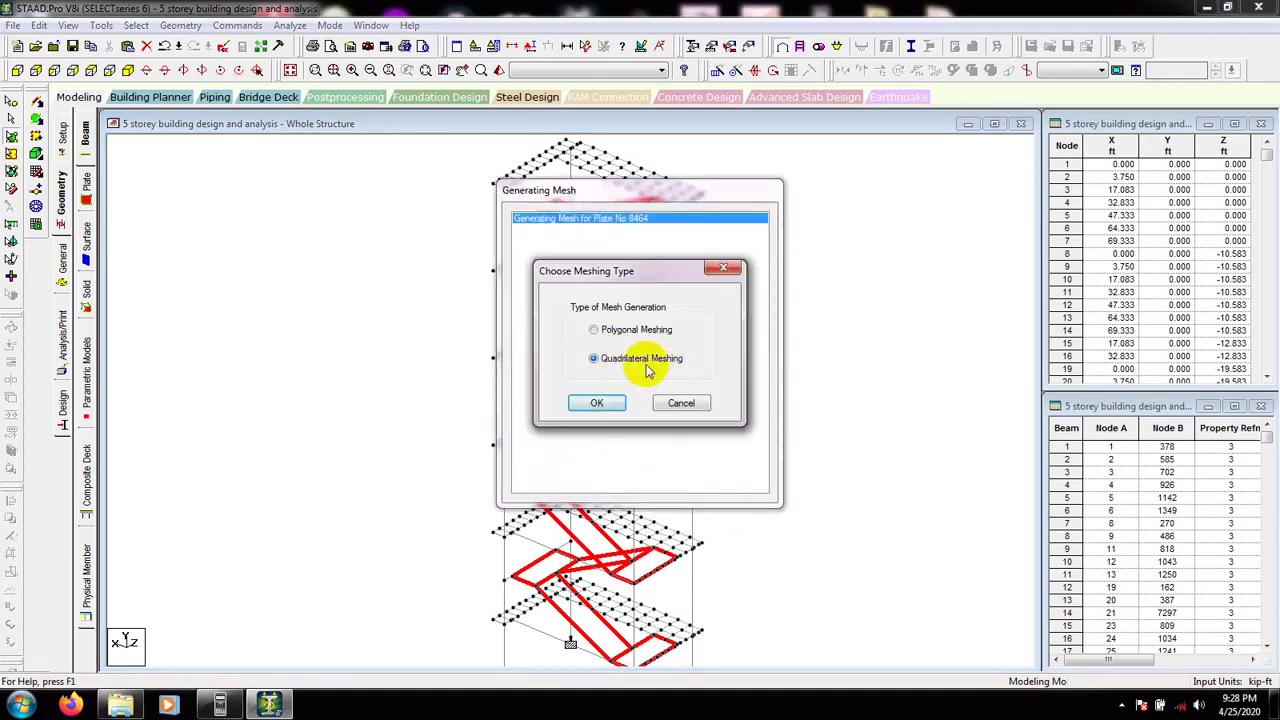
click(596, 402)
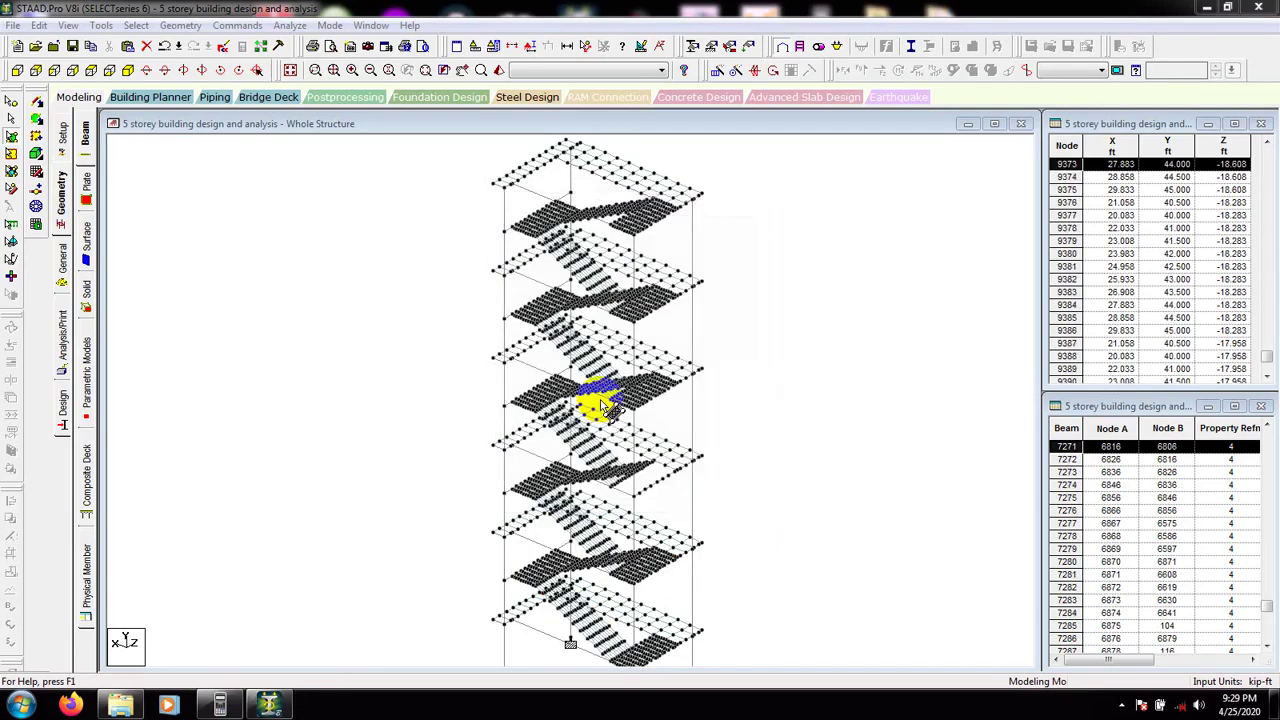
click(797, 371)
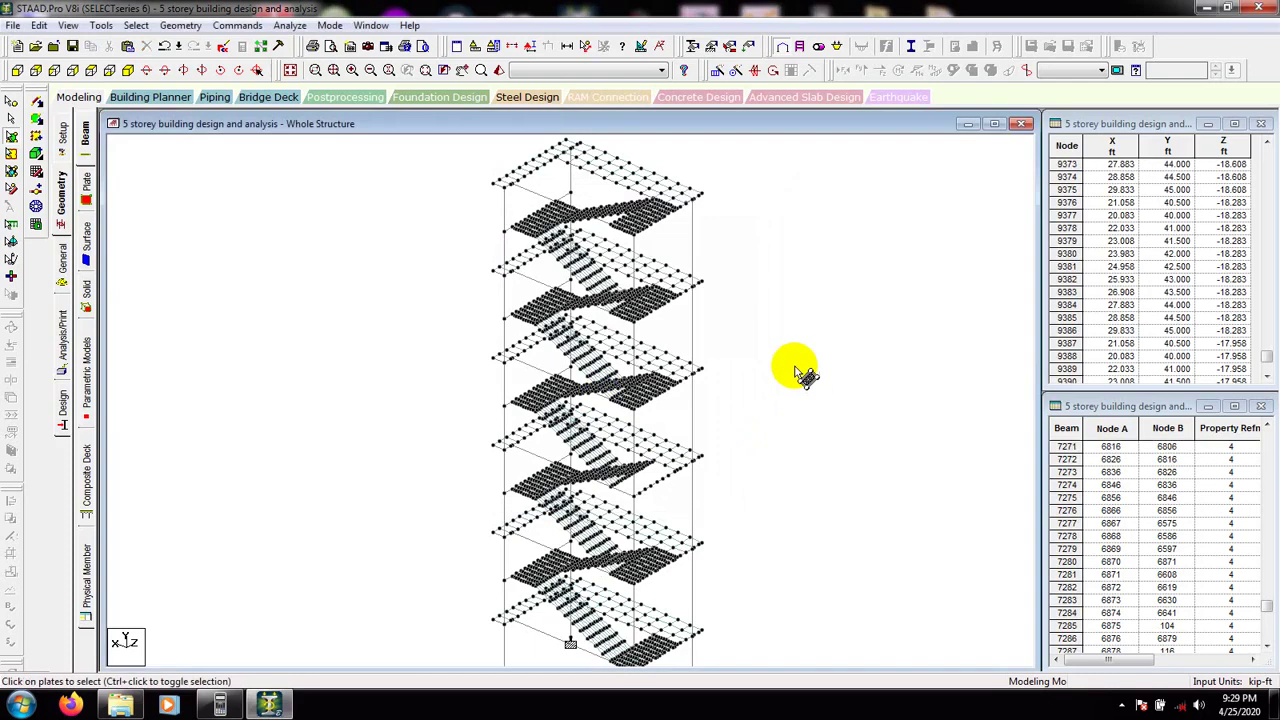
Step: Turn off the selected-objects-only display to show the whole building structure again
click(68, 26)
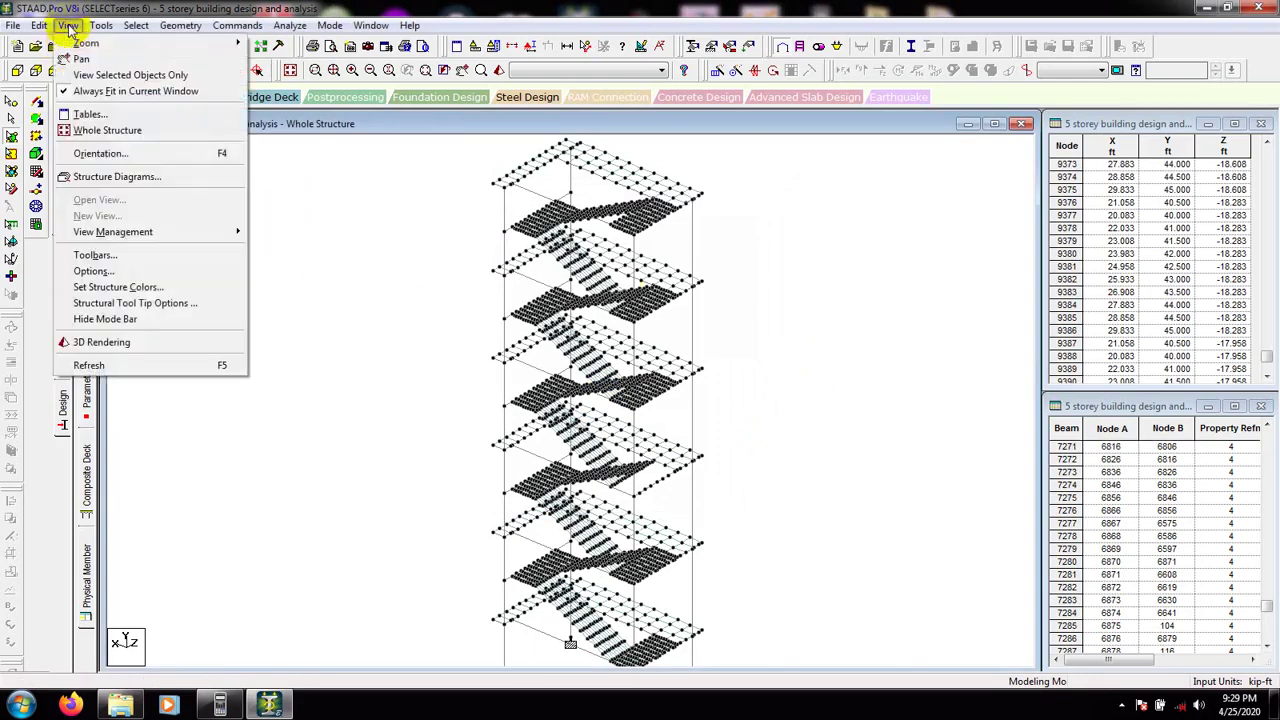
click(86, 78)
click(630, 391)
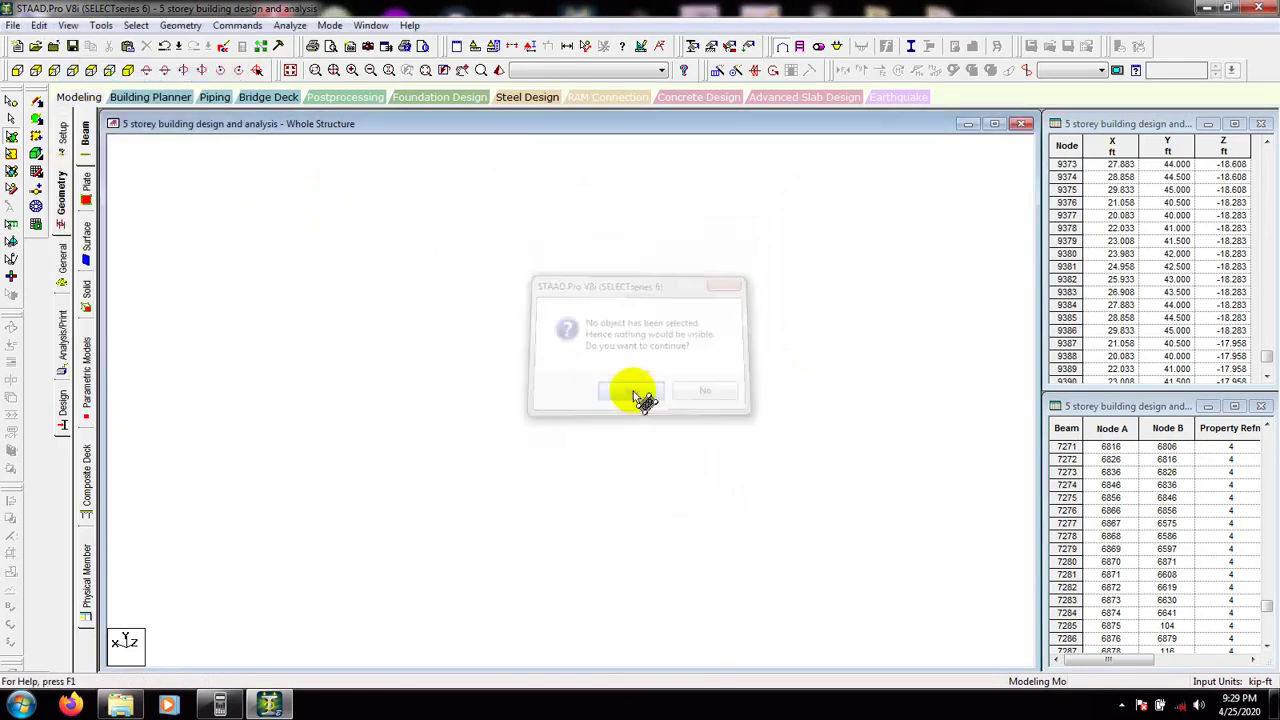
click(68, 26)
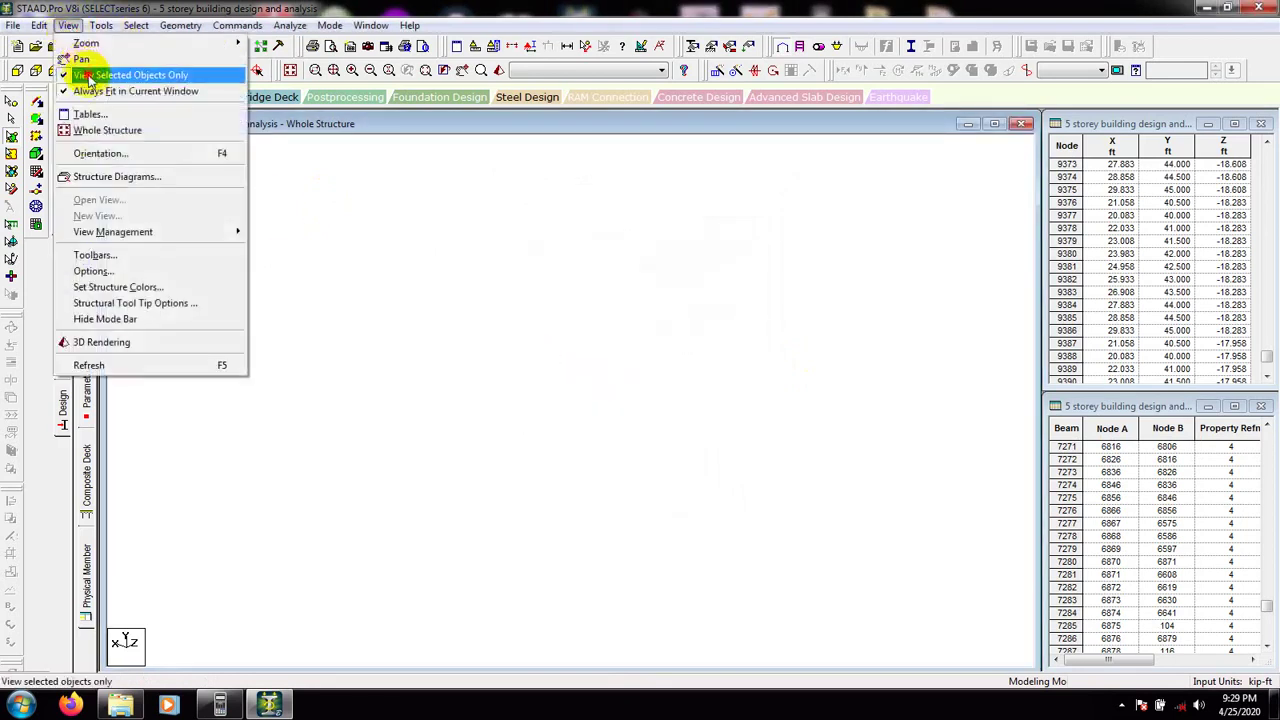
click(86, 78)
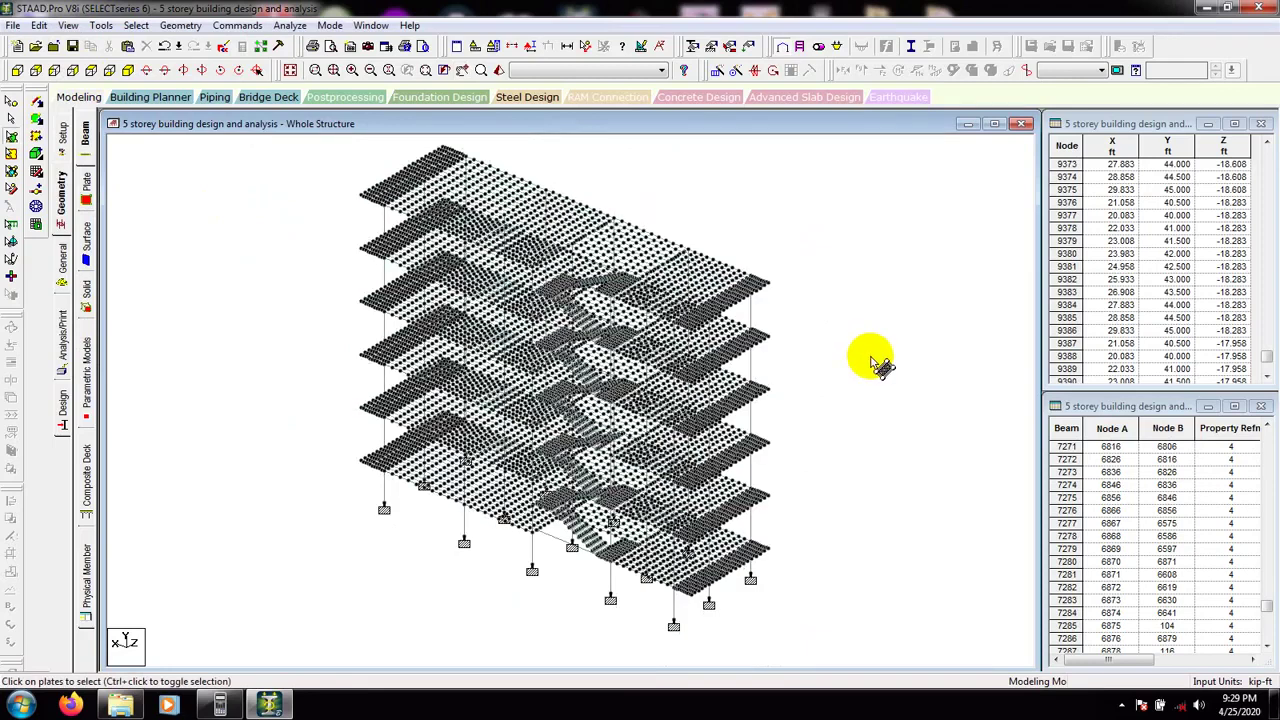
middle_drag(799, 206, 802, 219)
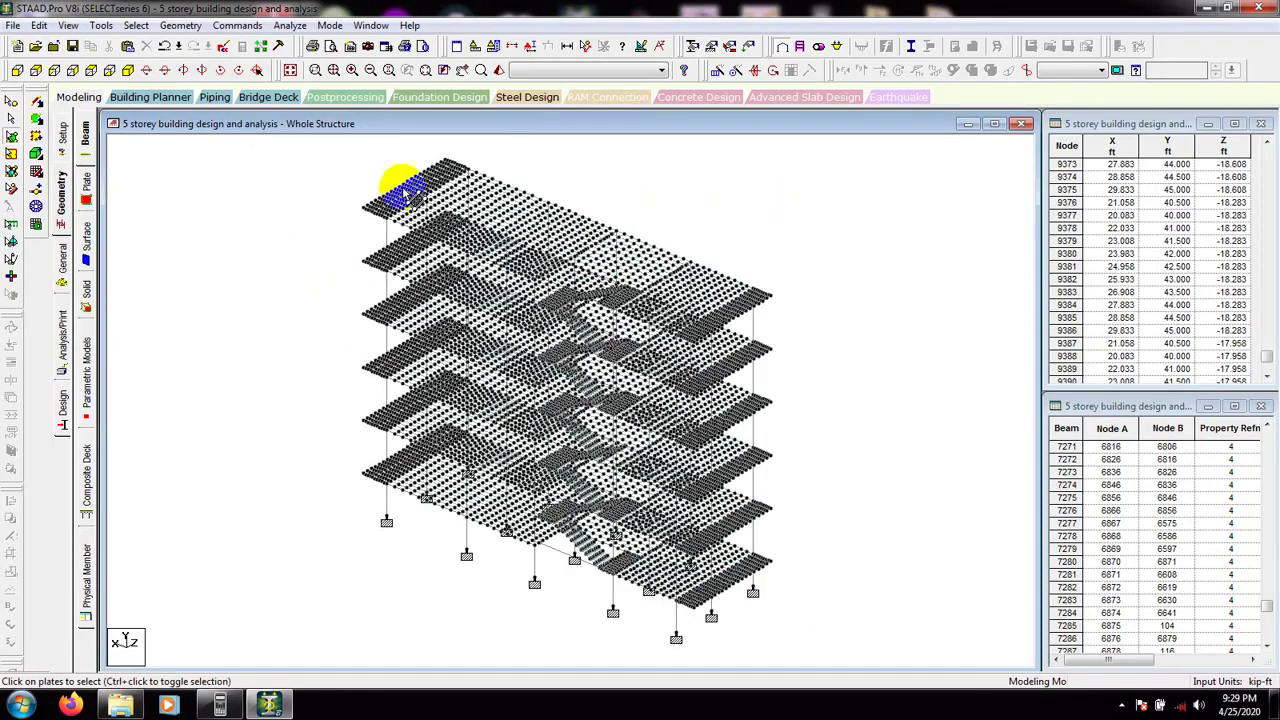
click(62, 135)
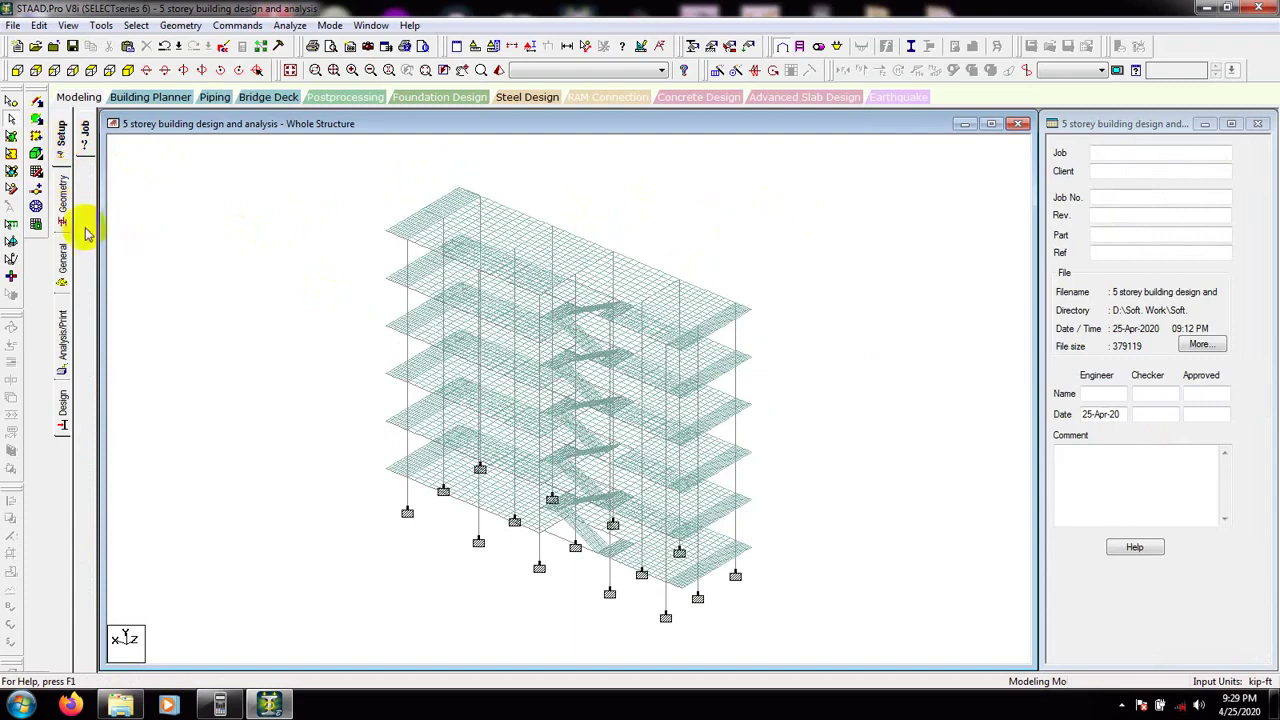
click(62, 195)
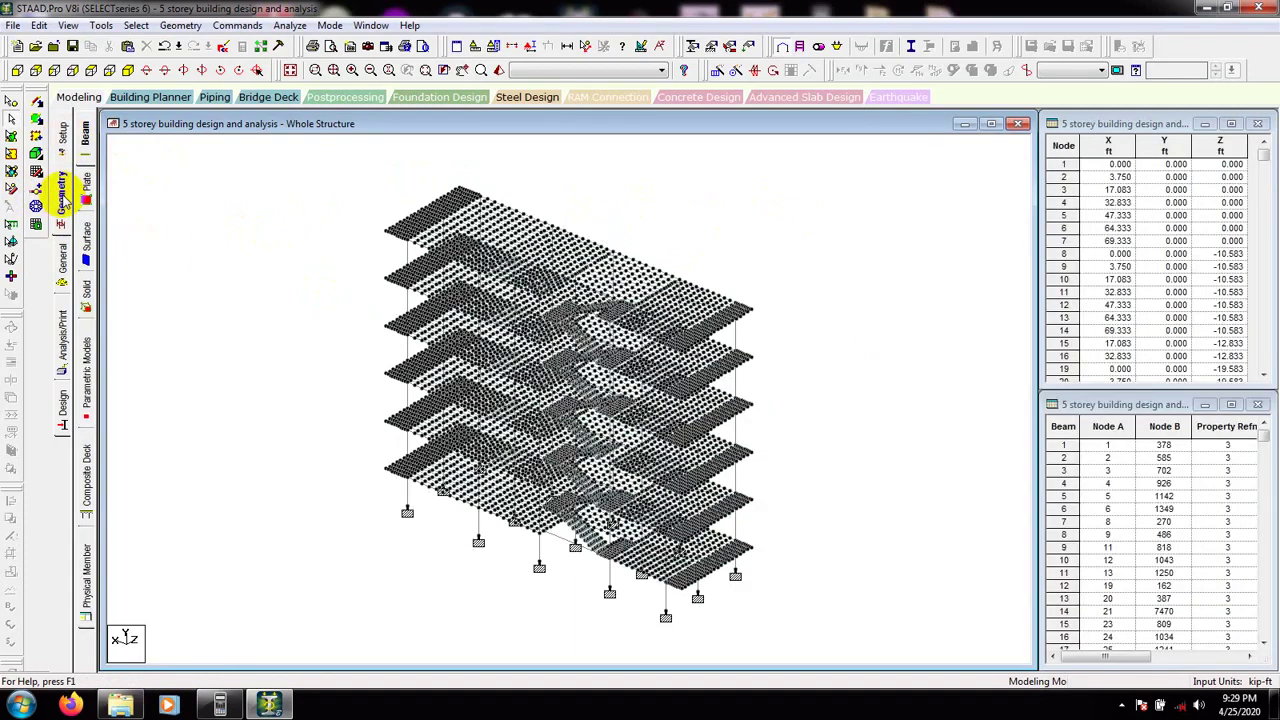
click(88, 236)
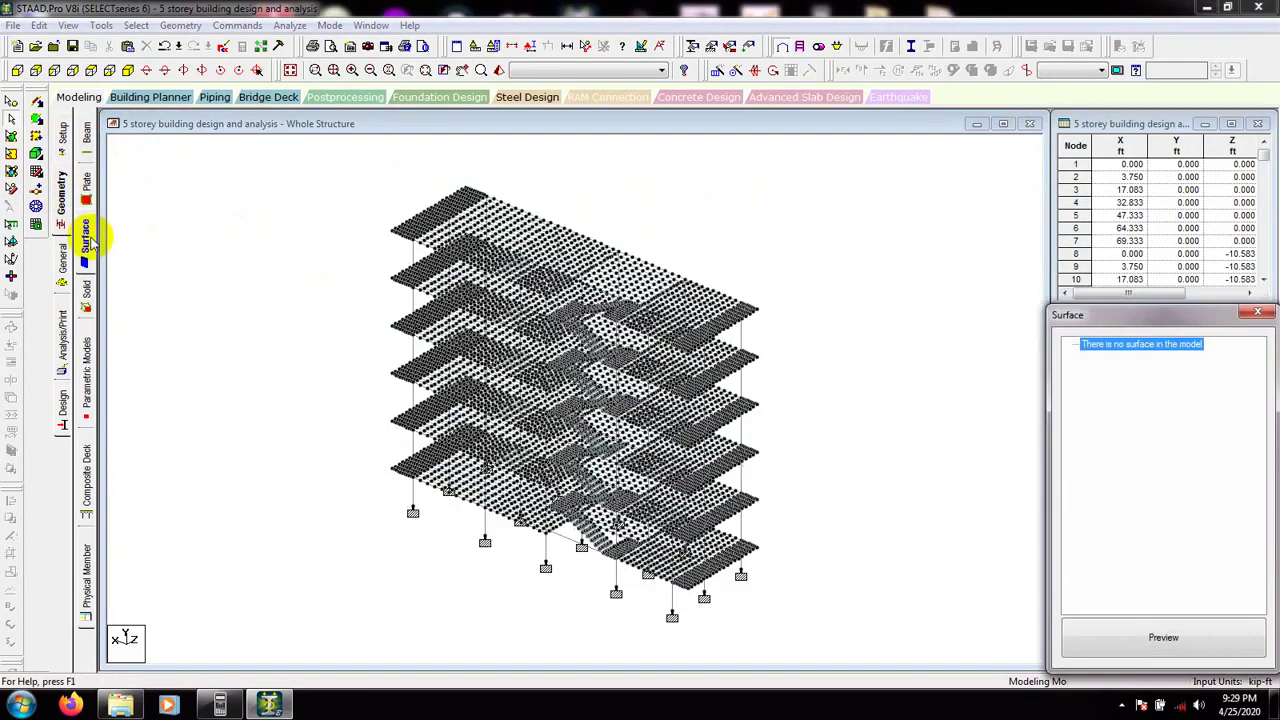
click(86, 292)
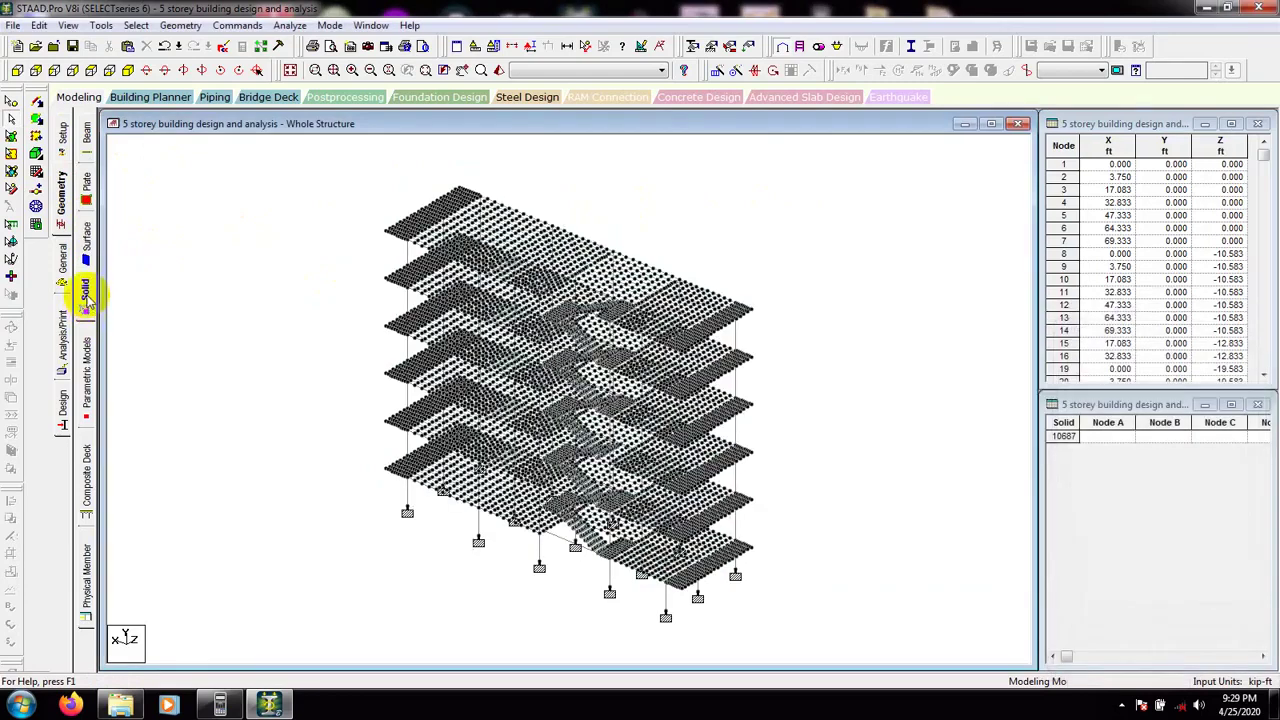
click(86, 138)
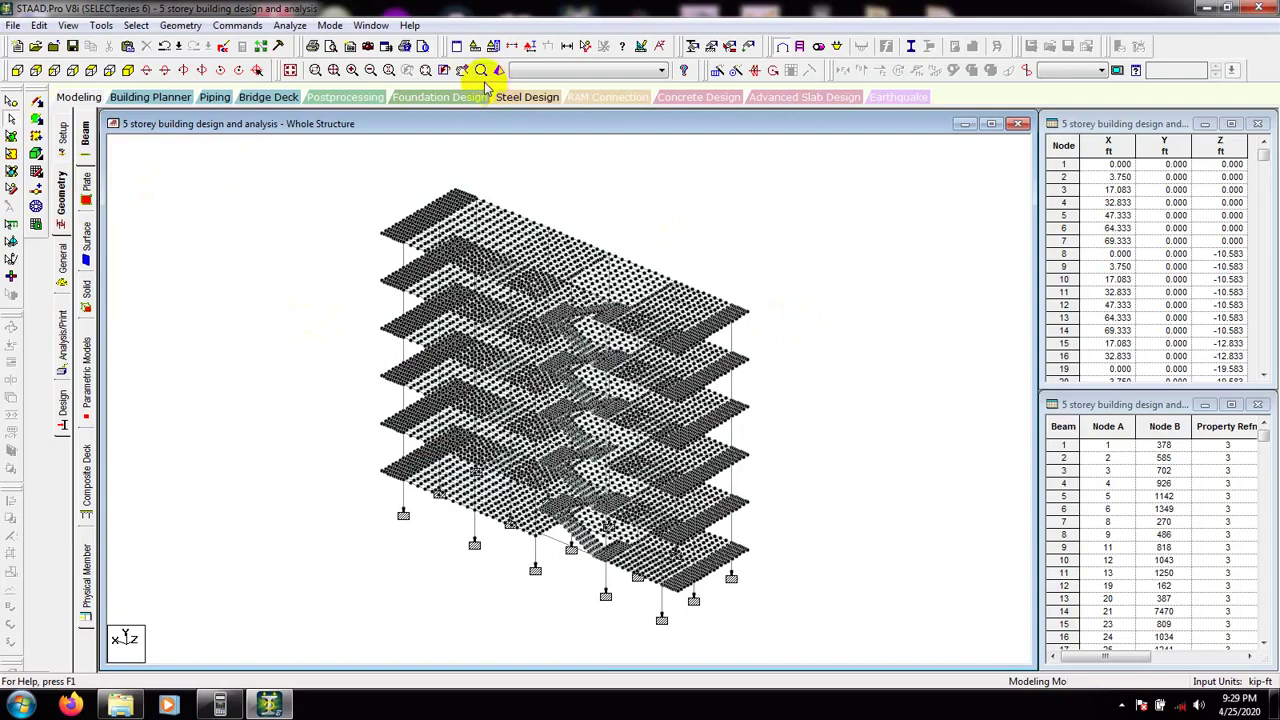
Step: Open the 3D rendered view at full size and rotate the building to inspect the meshed staircase side
click(512, 71)
click(509, 72)
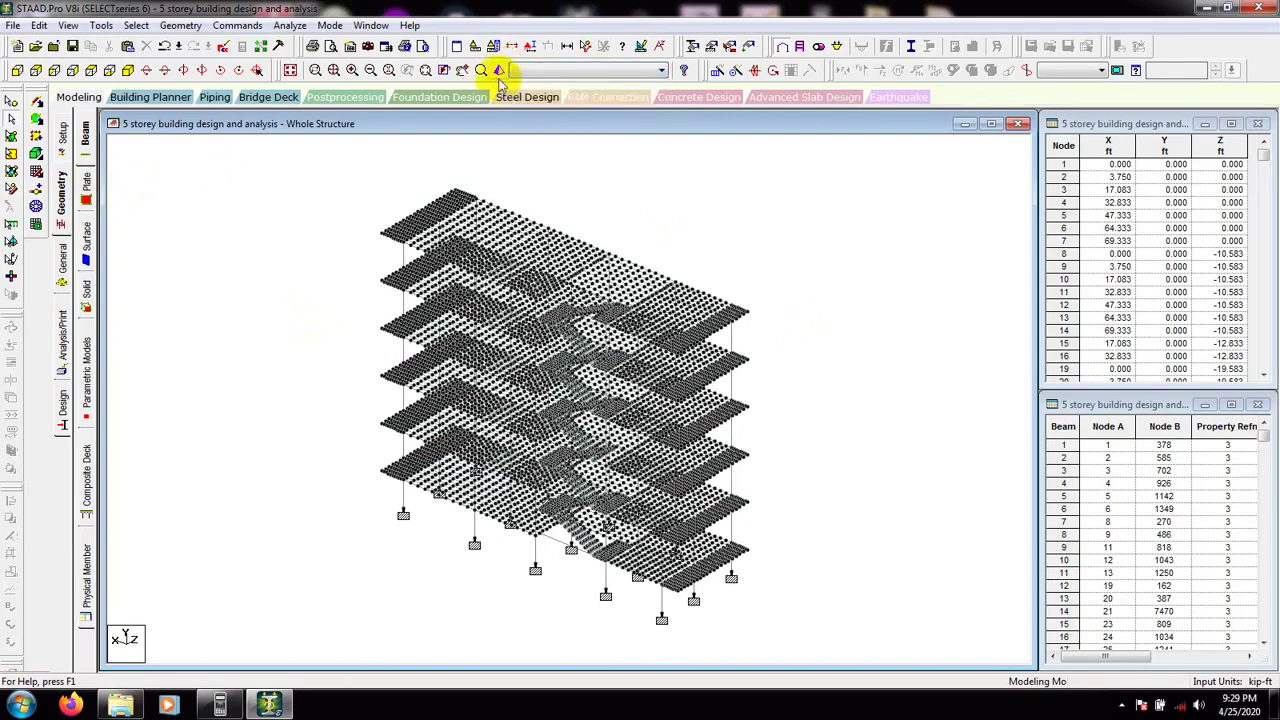
click(498, 71)
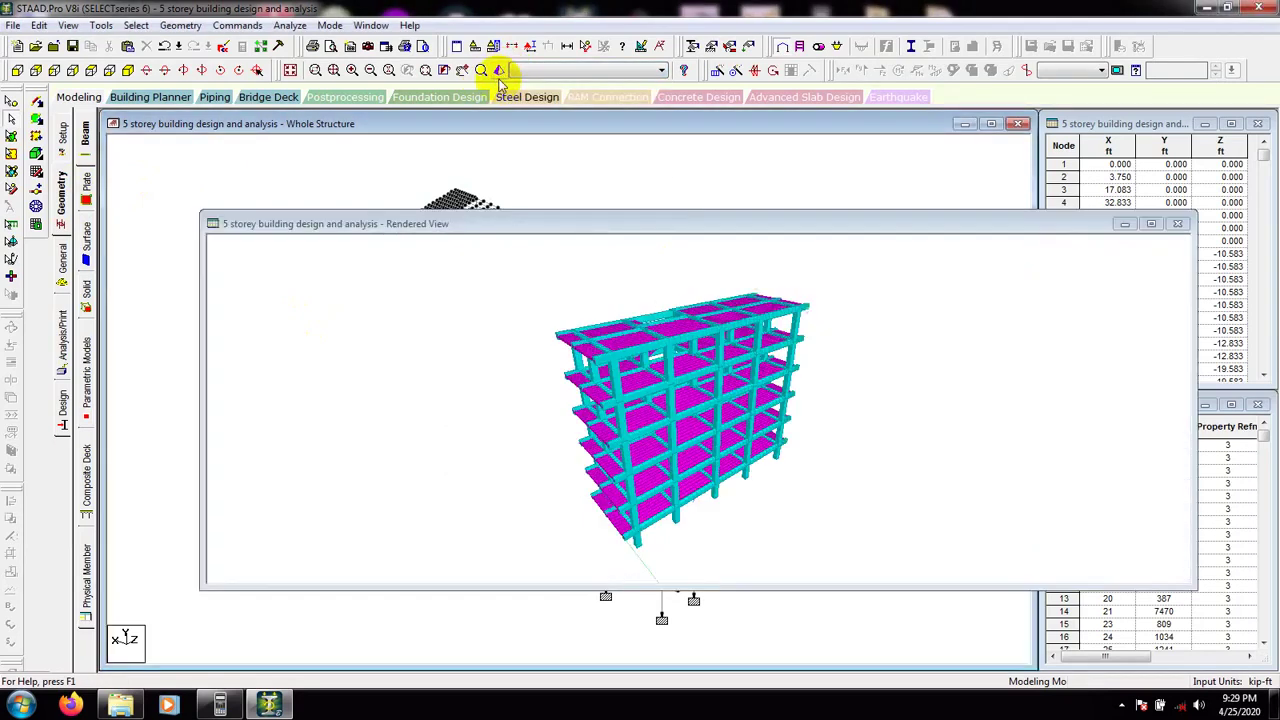
click(1151, 224)
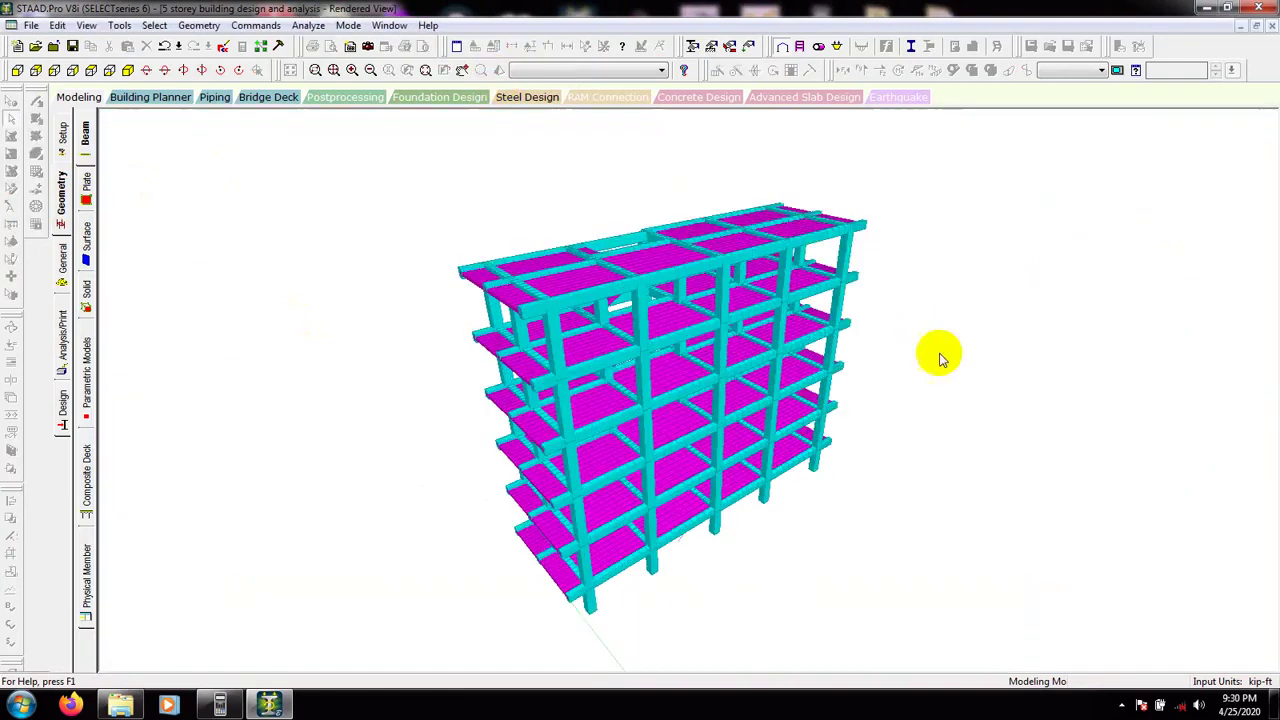
mouse_move(812, 468)
mouse_down()
mouse_move(374, 554)
mouse_move(694, 551)
mouse_move(391, 486)
mouse_move(816, 574)
mouse_move(417, 554)
mouse_move(894, 514)
mouse_move(571, 506)
mouse_move(557, 527)
mouse_up()
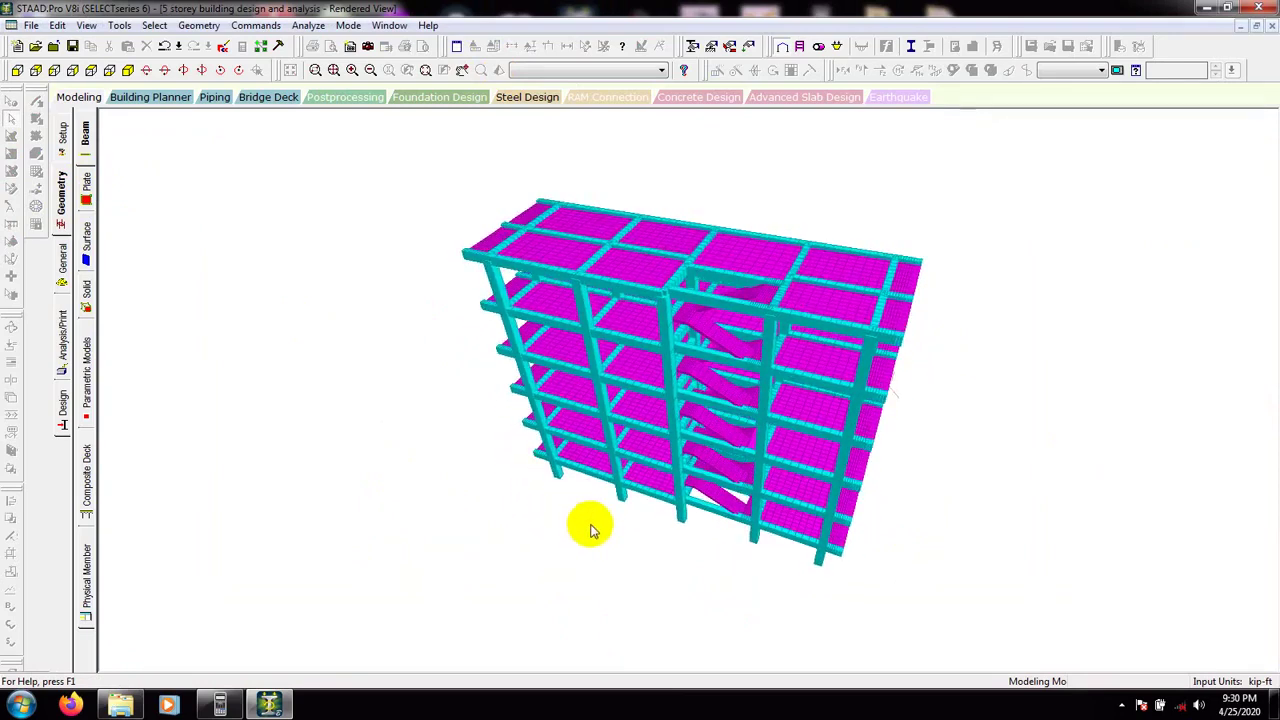
Step: Examine the rendered building from several sides, checking the stair flights on each storey and the overhanging slabs at the lowest floors
mouse_move(686, 372)
mouse_down()
mouse_move(702, 358)
mouse_move(726, 377)
mouse_move(737, 466)
mouse_move(755, 407)
mouse_move(820, 414)
mouse_move(830, 423)
mouse_move(797, 462)
mouse_up()
drag(706, 410, 809, 604)
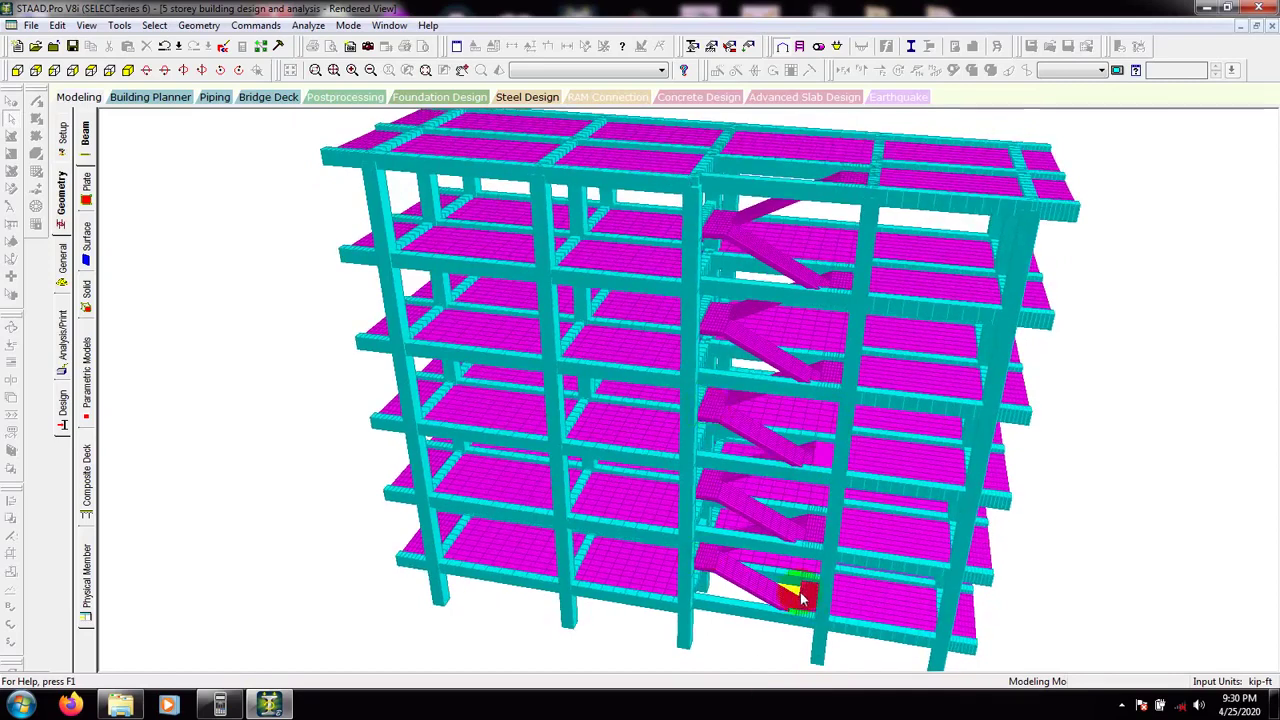
mouse_move(793, 346)
mouse_down()
mouse_move(771, 409)
mouse_move(614, 451)
mouse_move(631, 514)
mouse_move(820, 323)
mouse_move(828, 293)
mouse_up()
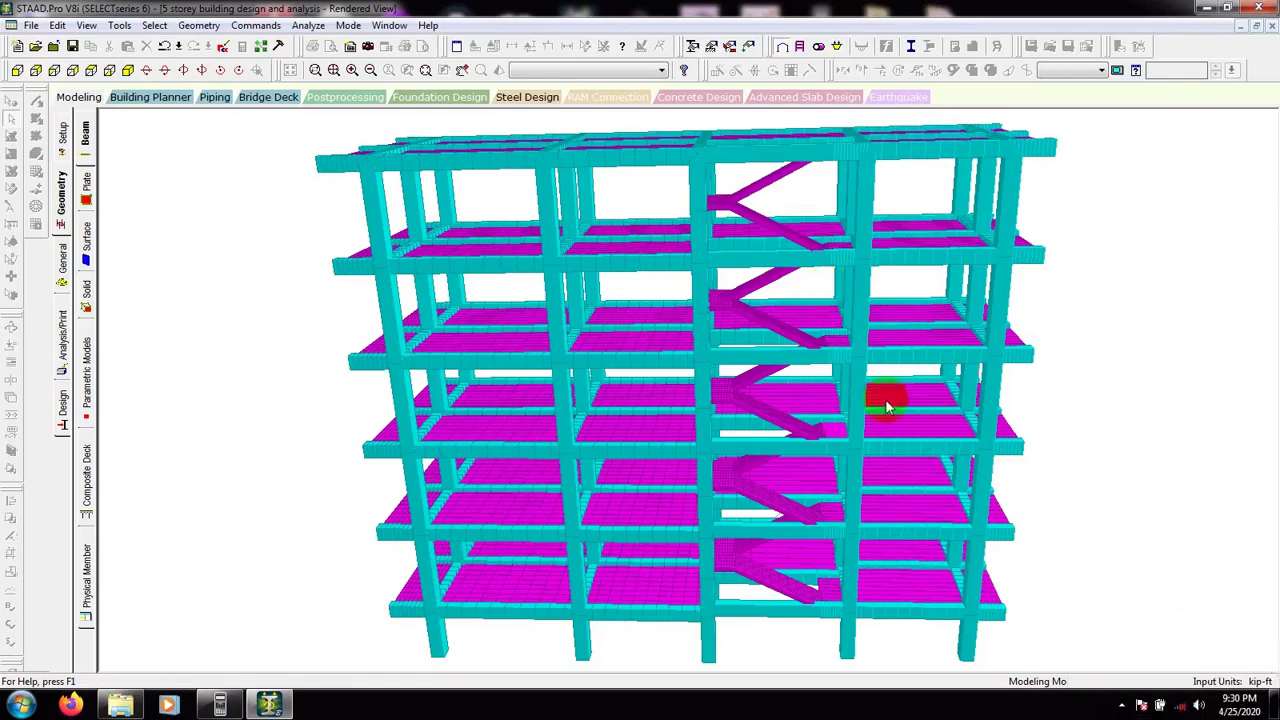
middle_drag(491, 592, 1171, 363)
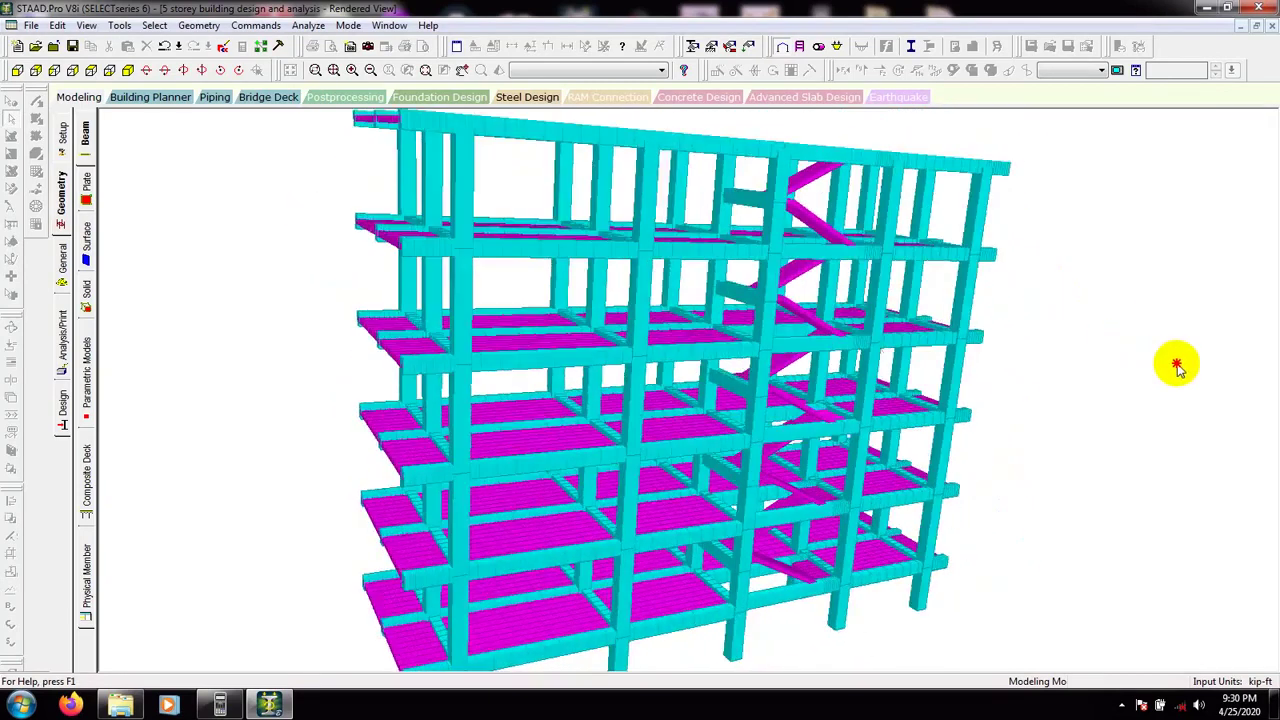
drag(849, 443, 176, 672)
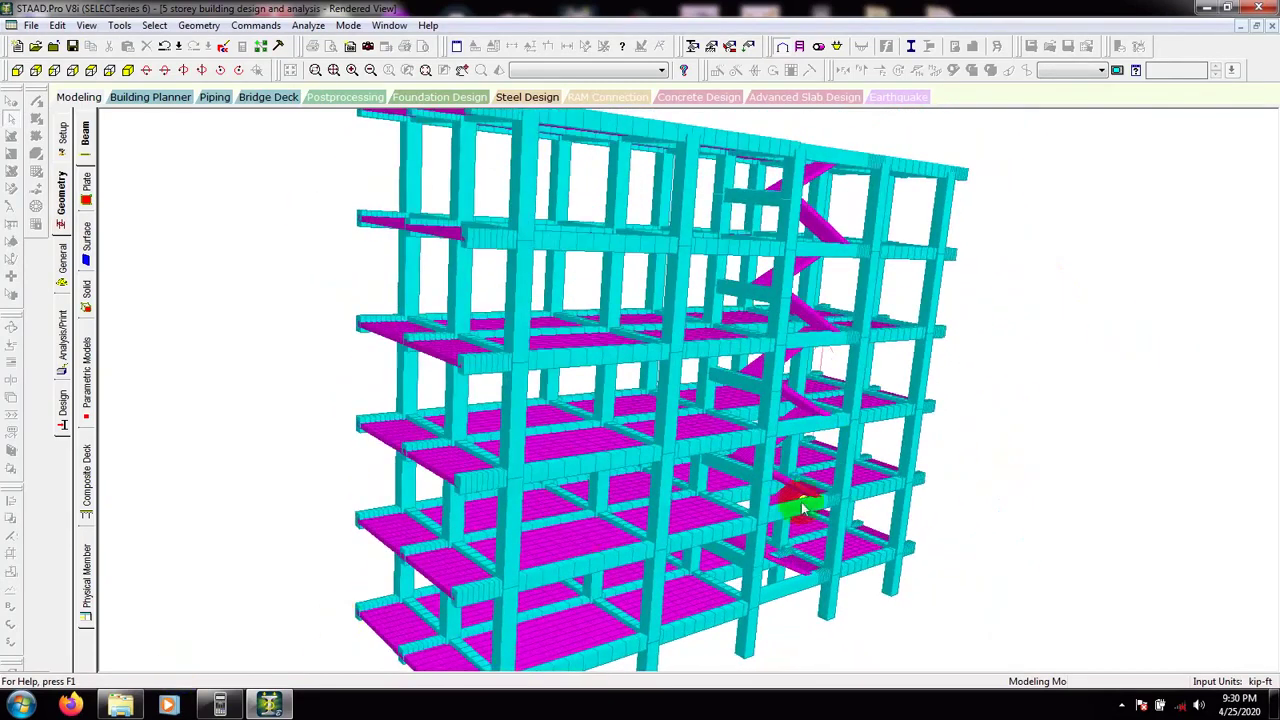
drag(790, 512, 988, 354)
drag(643, 555, 462, 600)
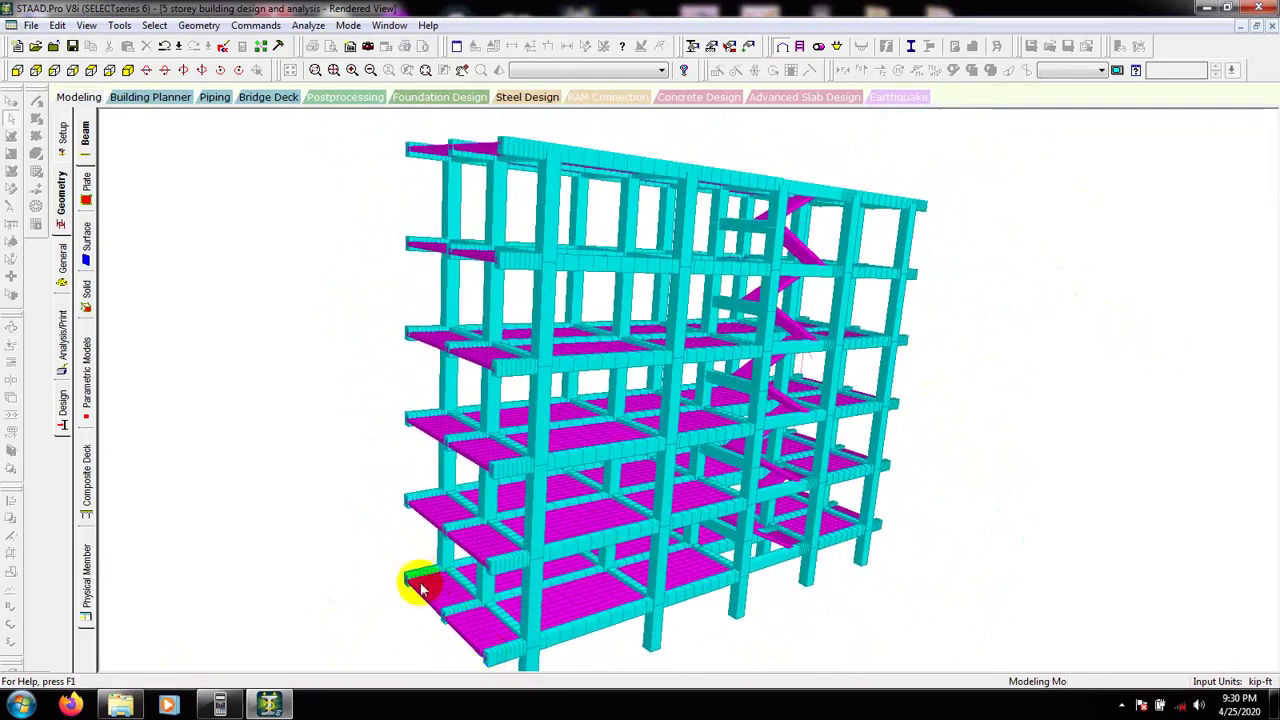
click(430, 598)
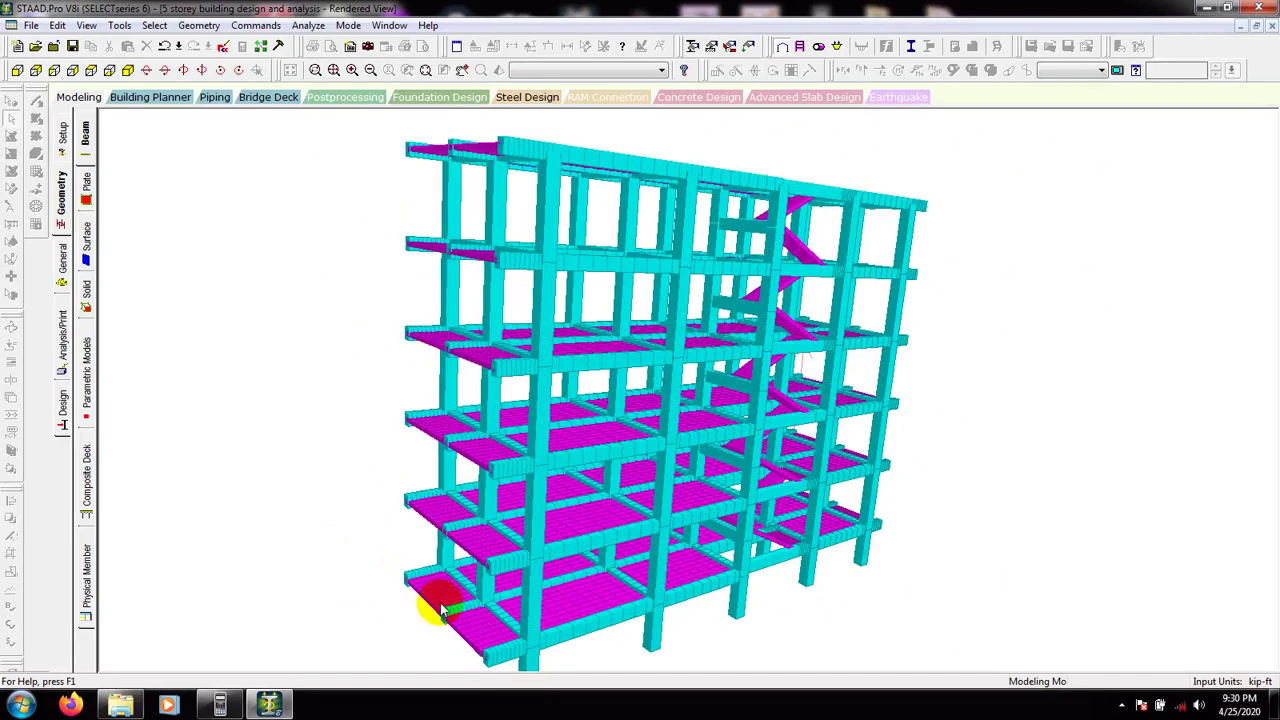
click(425, 505)
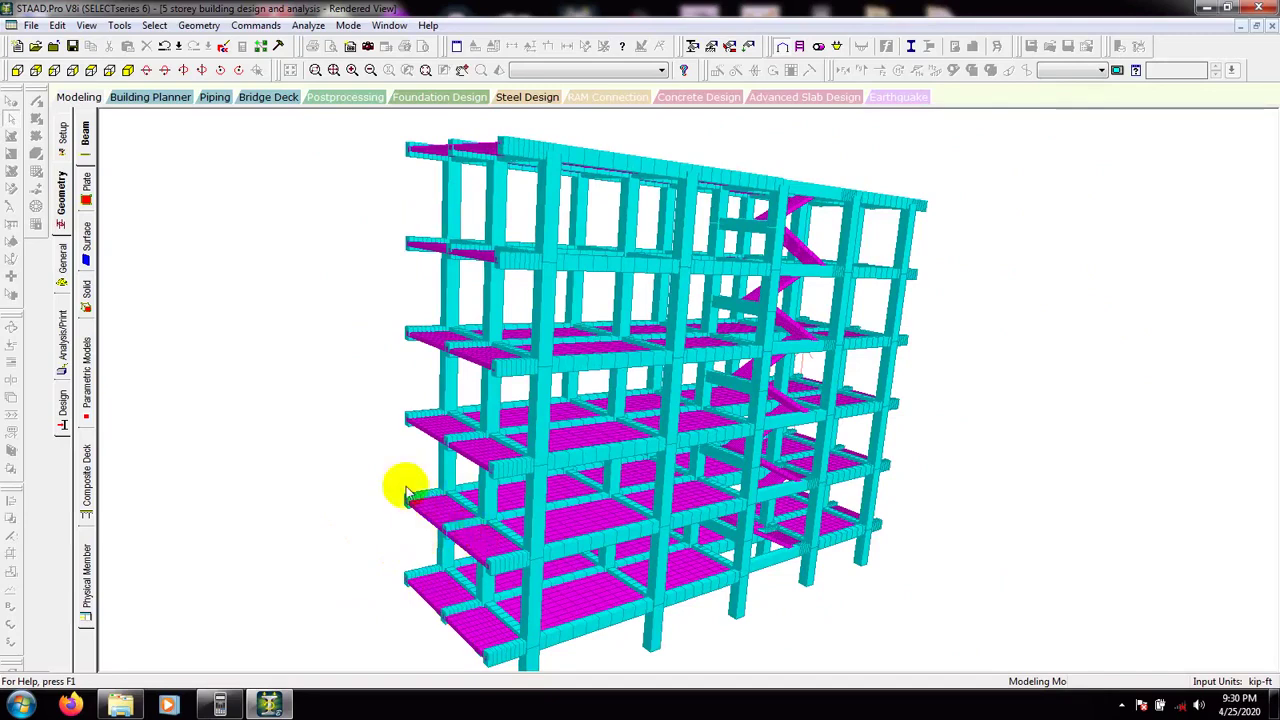
drag(800, 558, 975, 570)
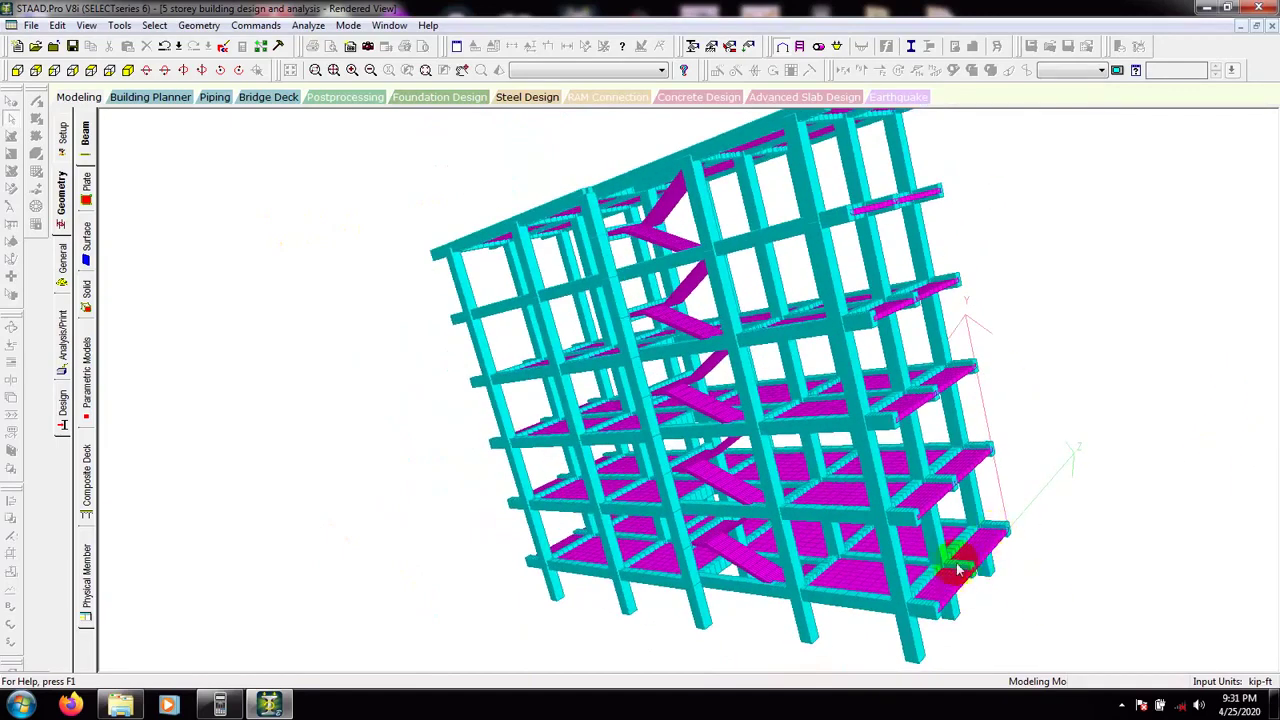
Step: Leave the rendered view, select the lowest floor with its column stubs in elevation, and display only the selected objects
click(60, 200)
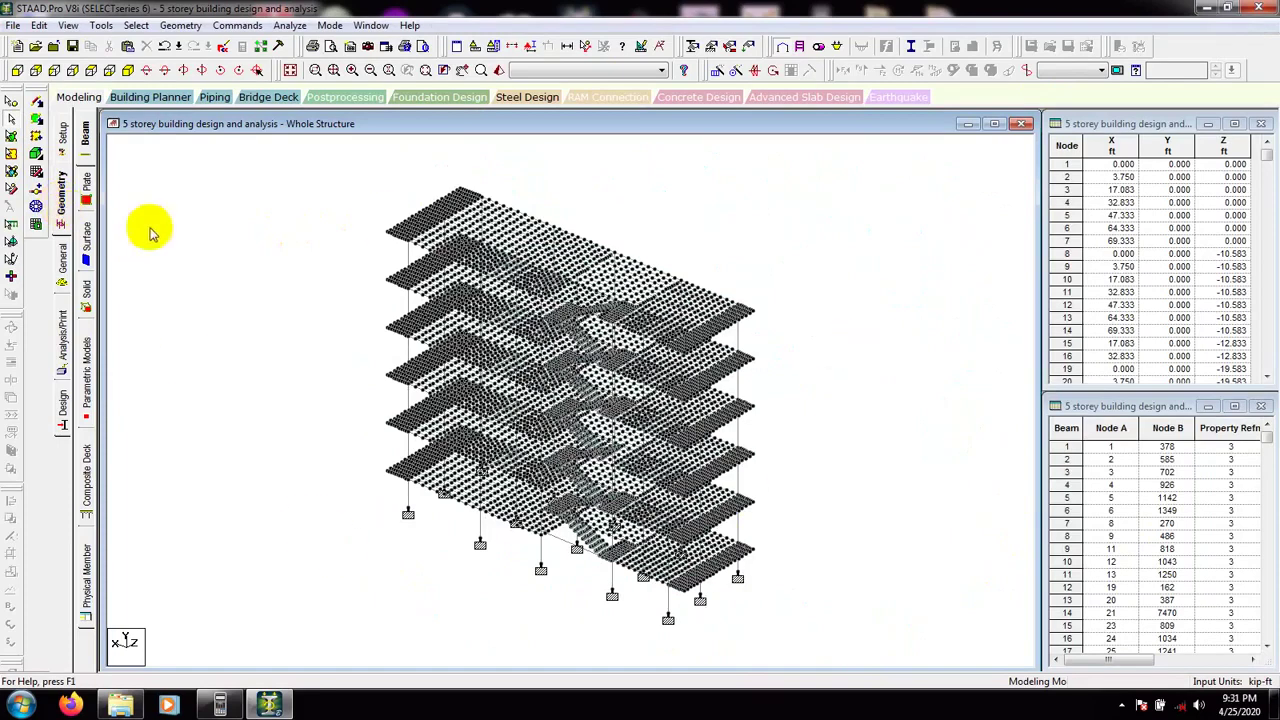
click(133, 70)
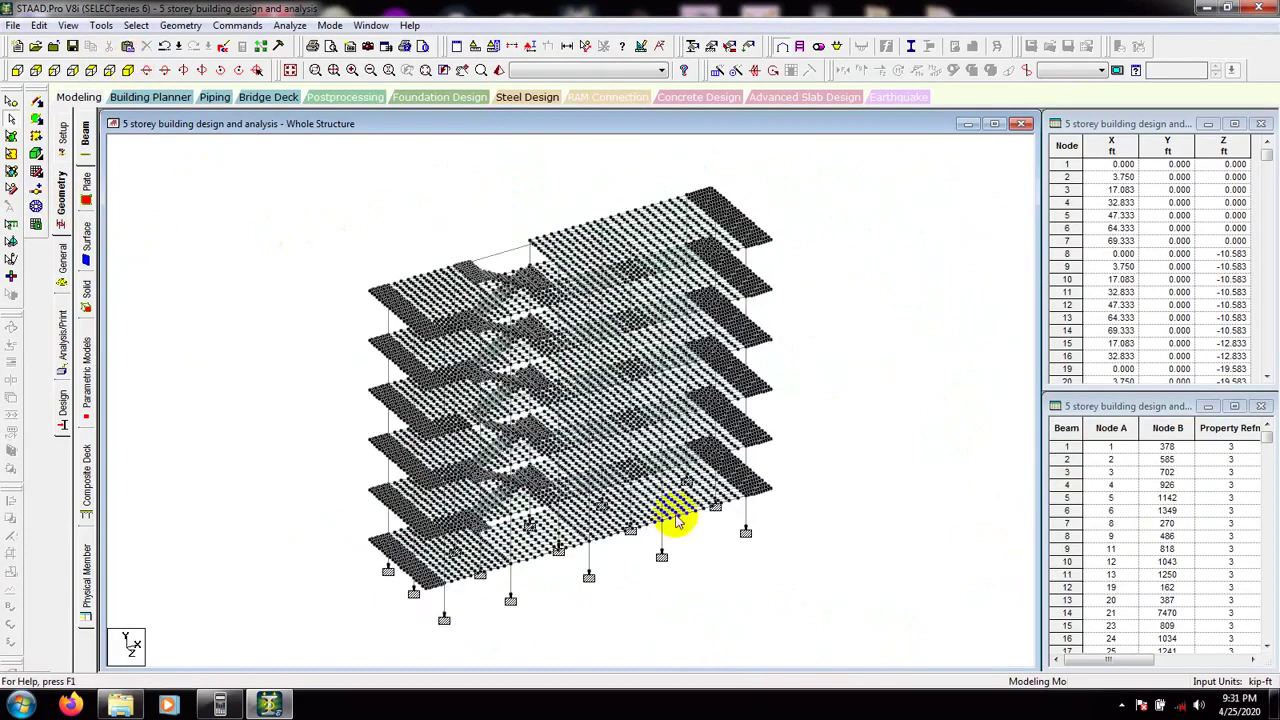
scroll(347, 616, down, 1)
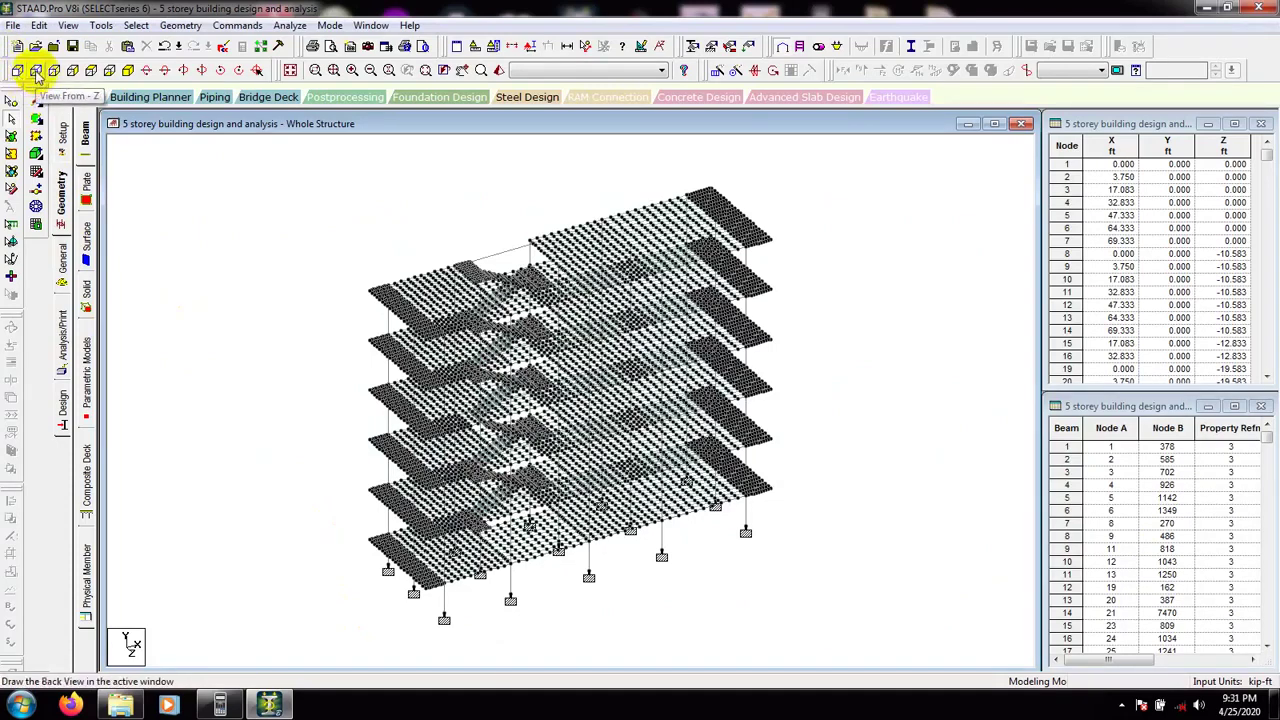
click(36, 70)
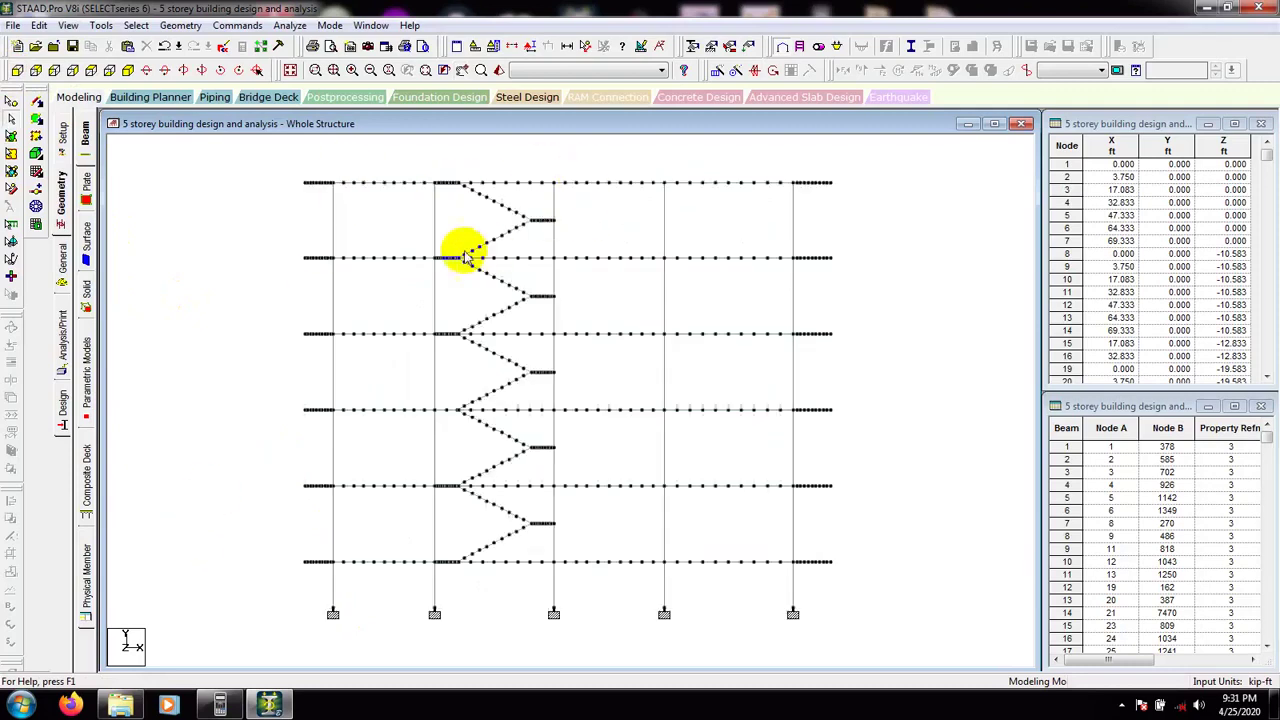
middle_drag(898, 382, 898, 379)
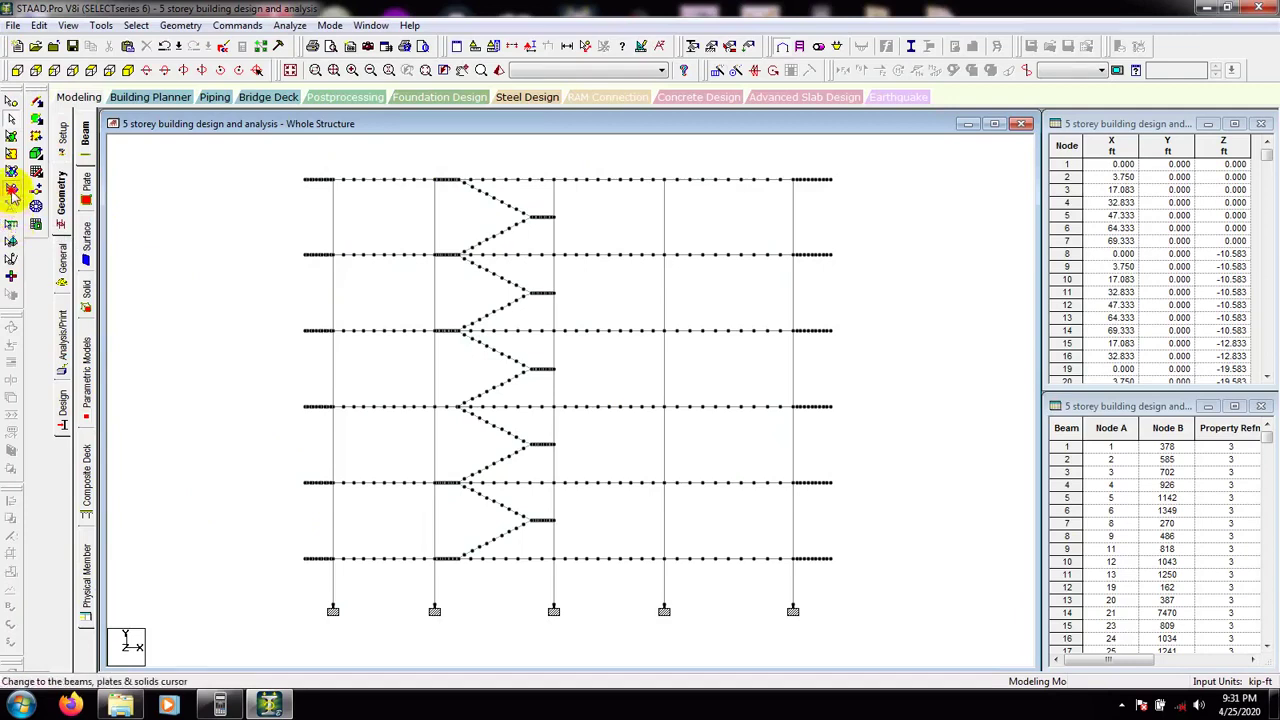
drag(883, 541, 253, 640)
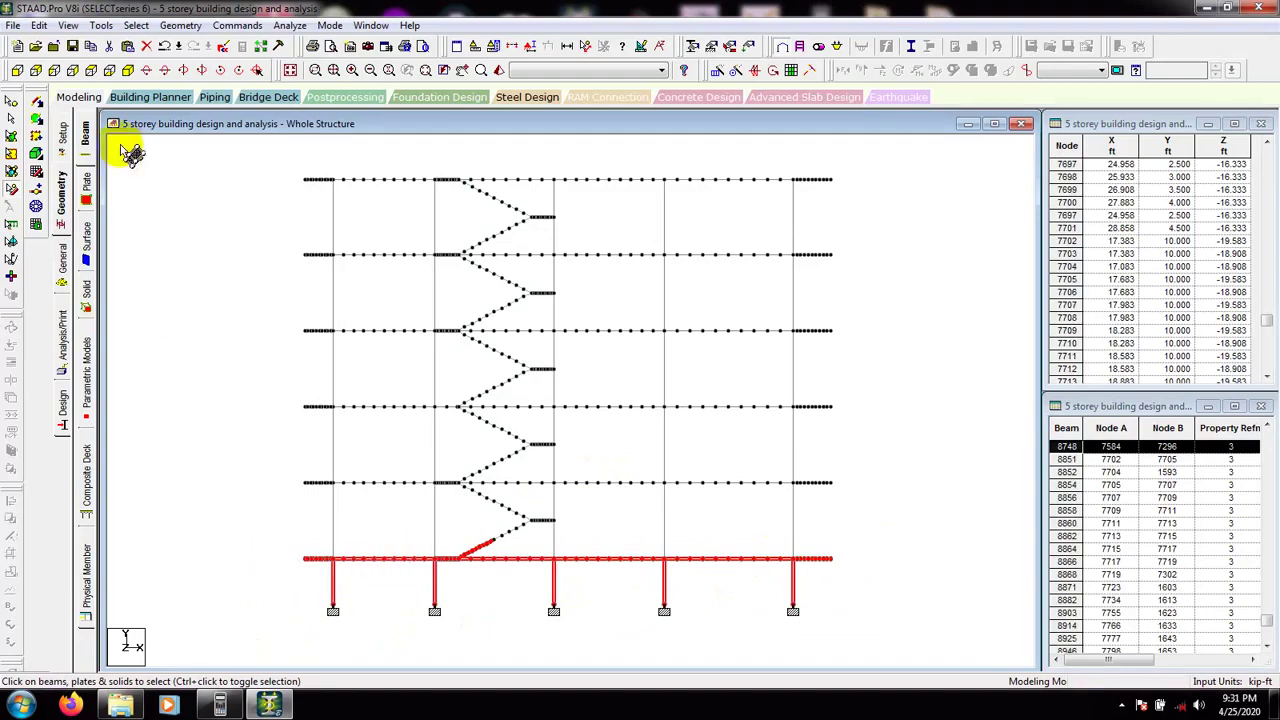
click(67, 25)
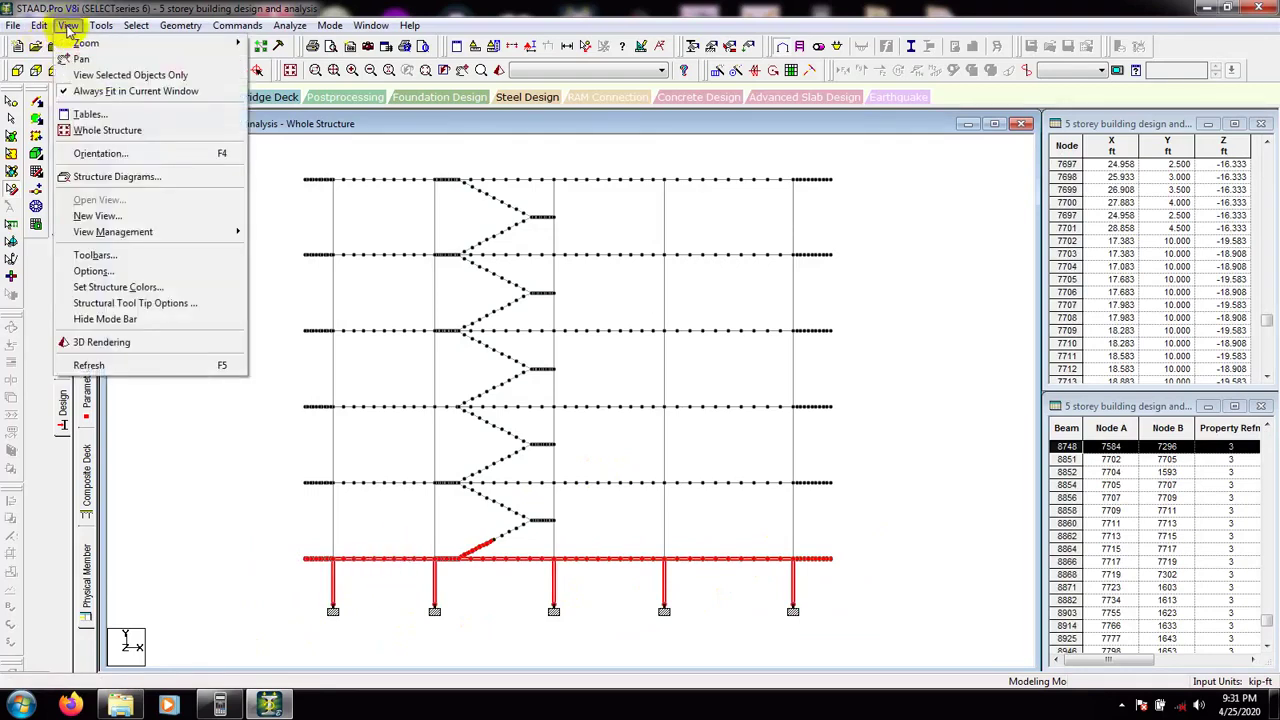
click(100, 75)
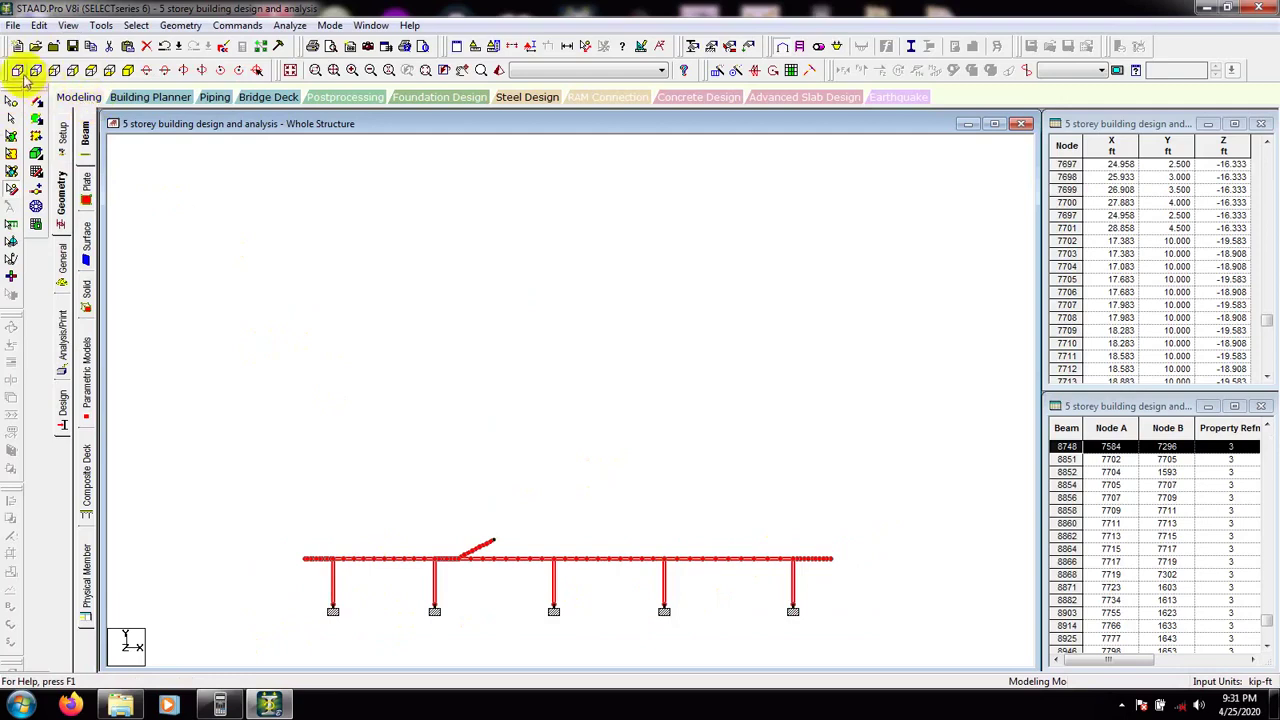
Step: Show the isolated lowest floor in plan view, enlarged at the overhanging end beyond the last column line, and clear the selection
click(127, 70)
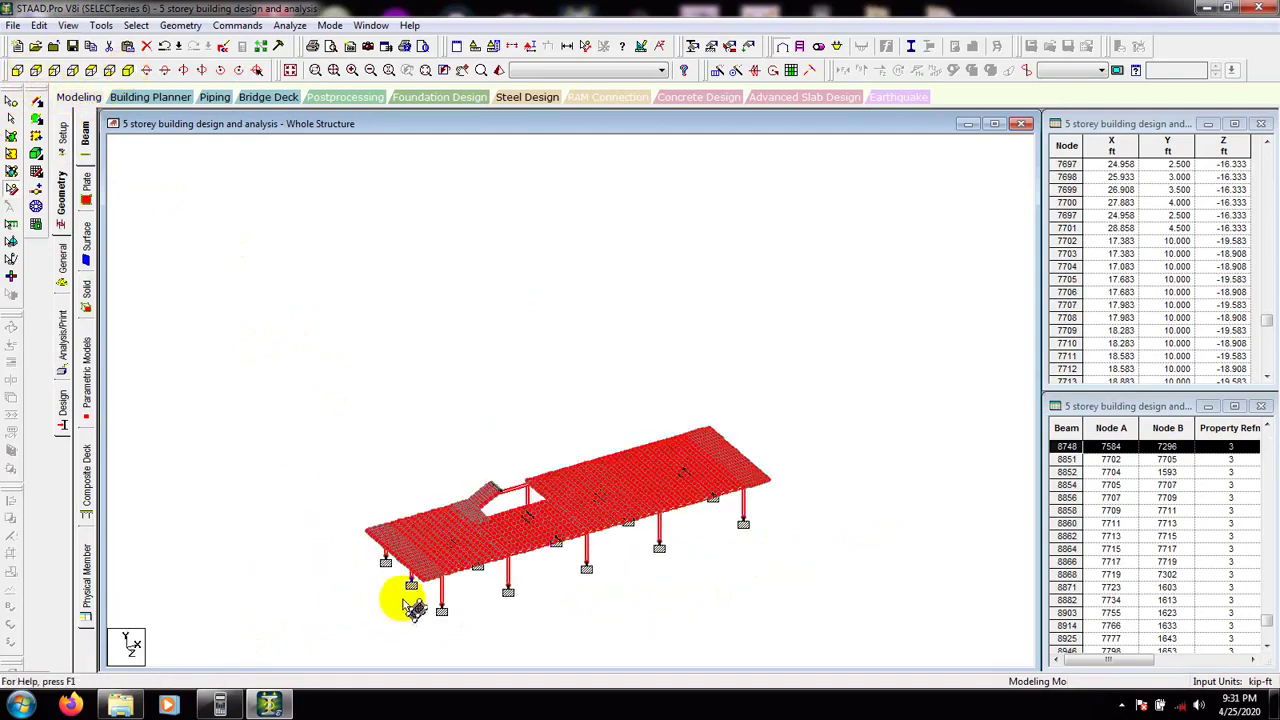
scroll(389, 567, up, 4)
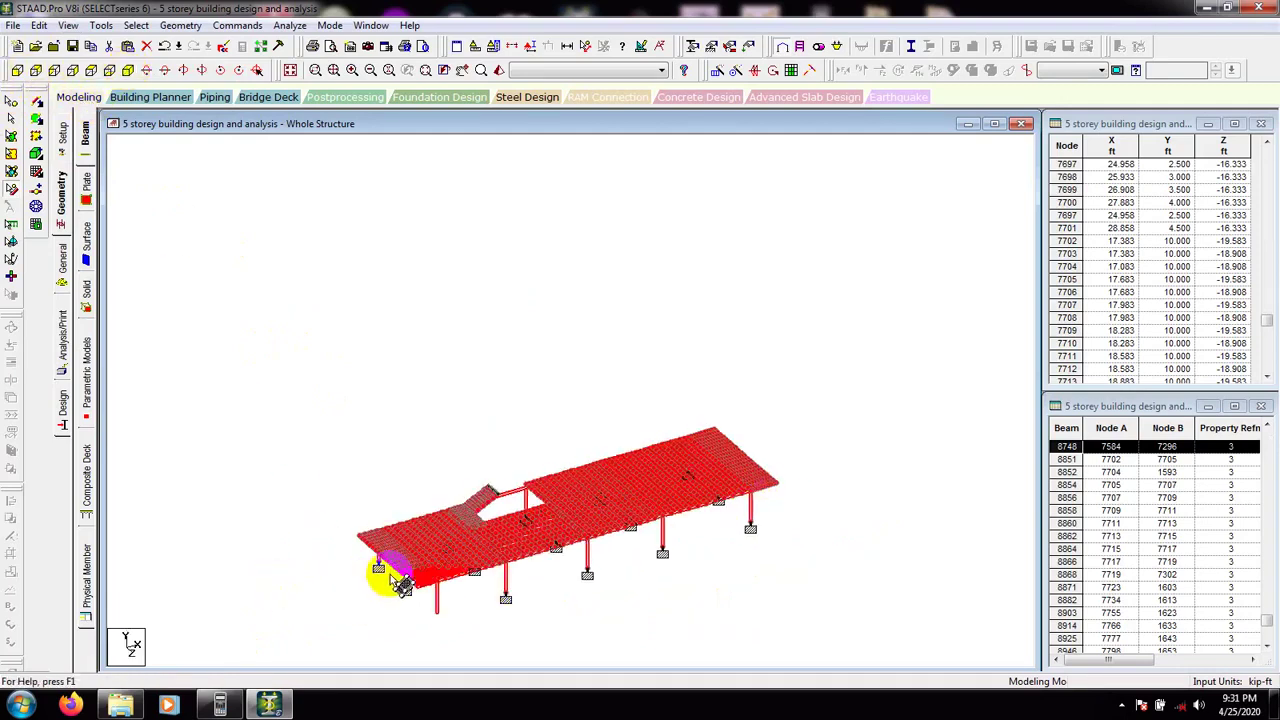
scroll(365, 477, down, 3)
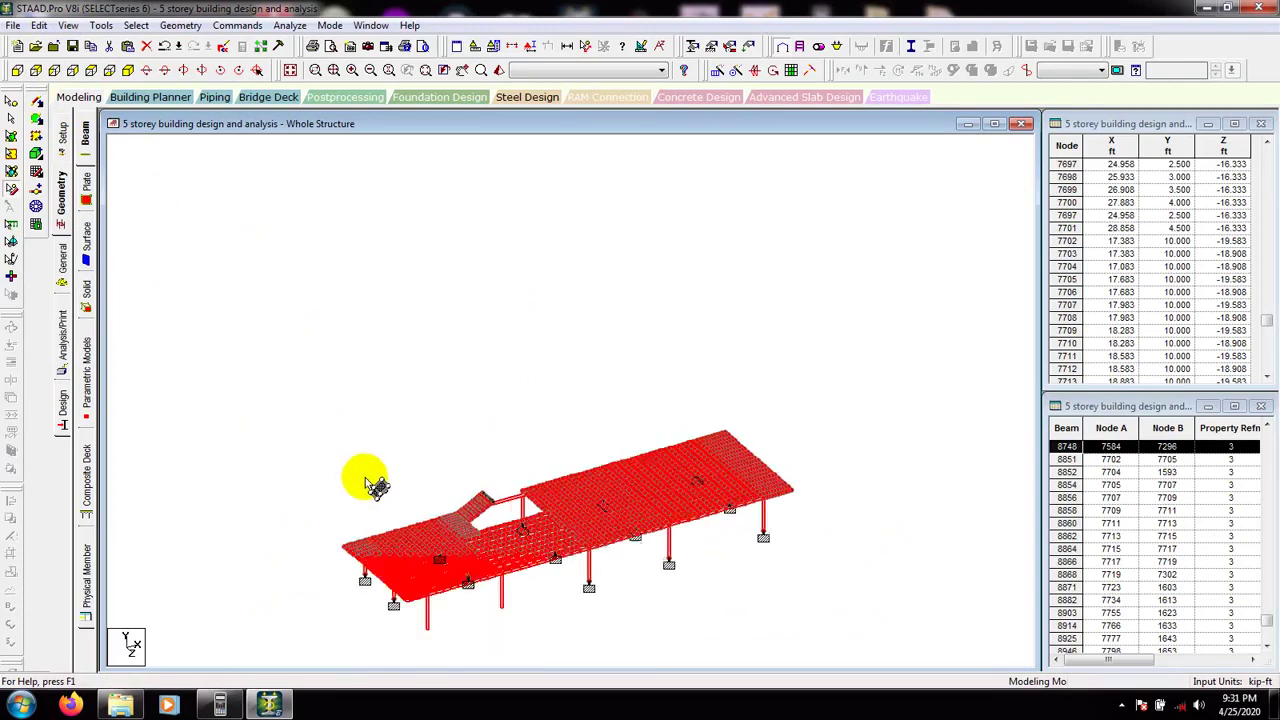
click(90, 71)
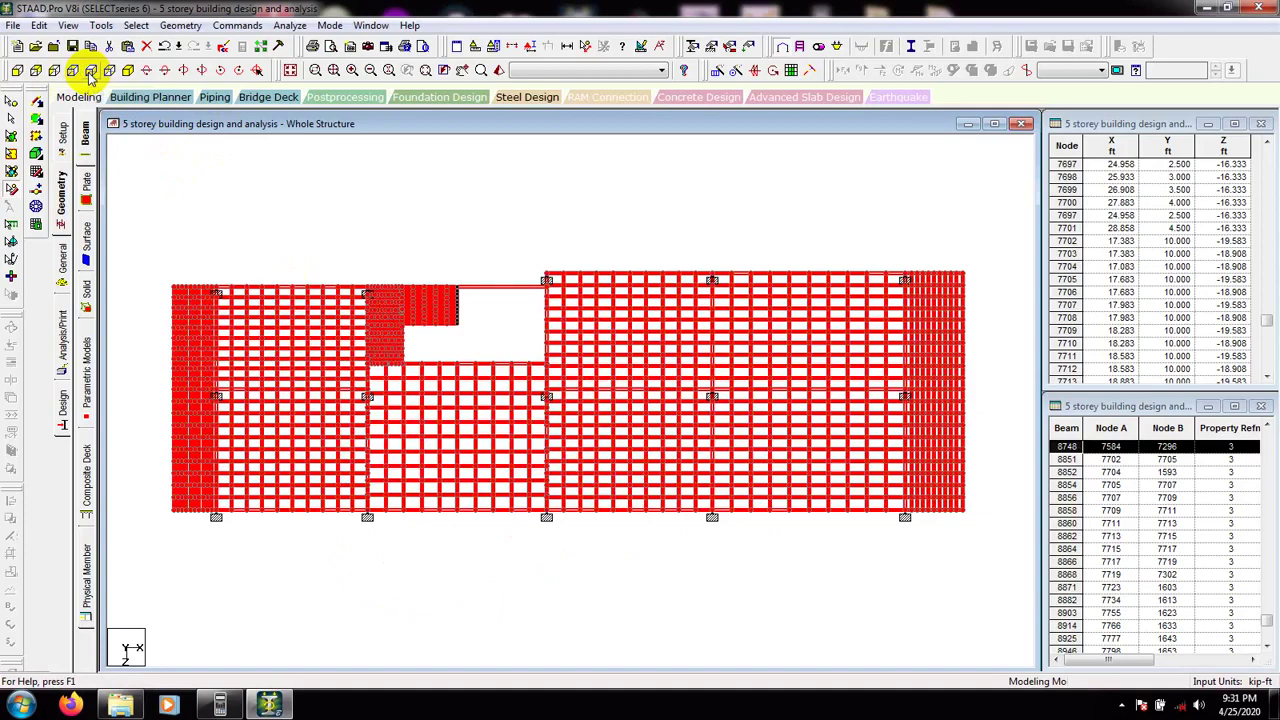
middle_drag(983, 429, 649, 502)
scroll(611, 454, up, 4)
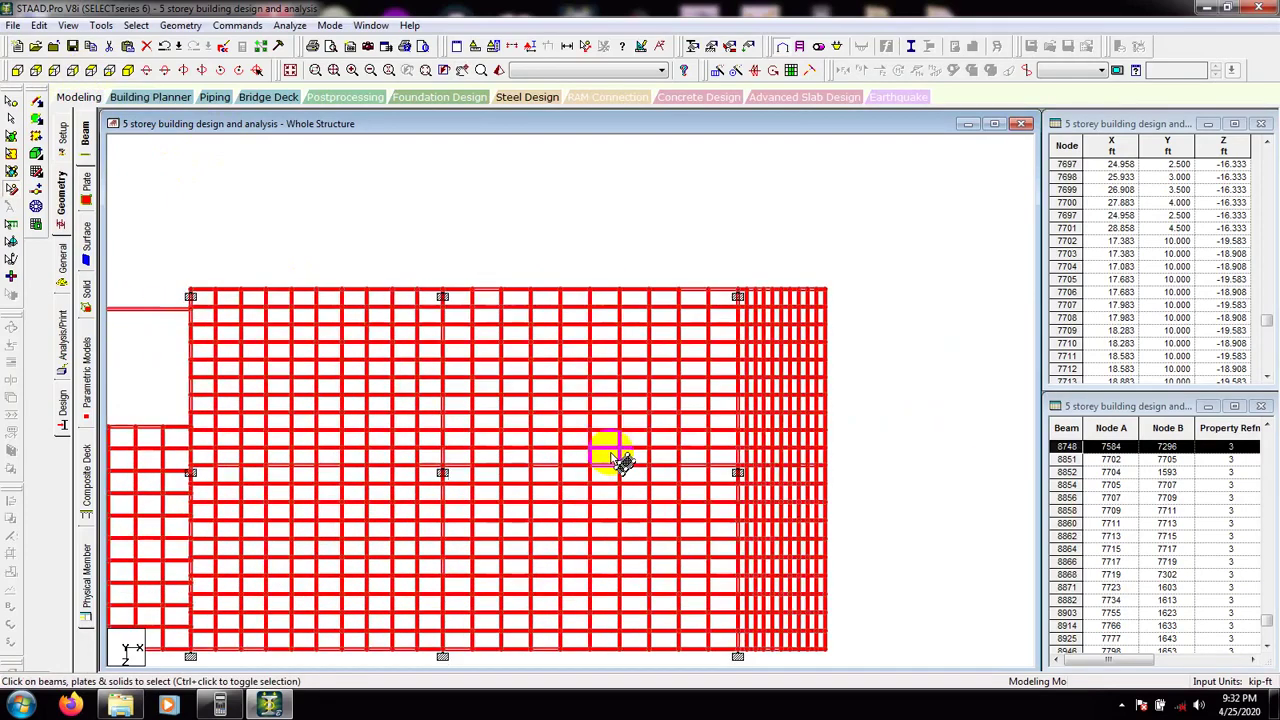
middle_drag(858, 456, 734, 394)
scroll(641, 417, up, 3)
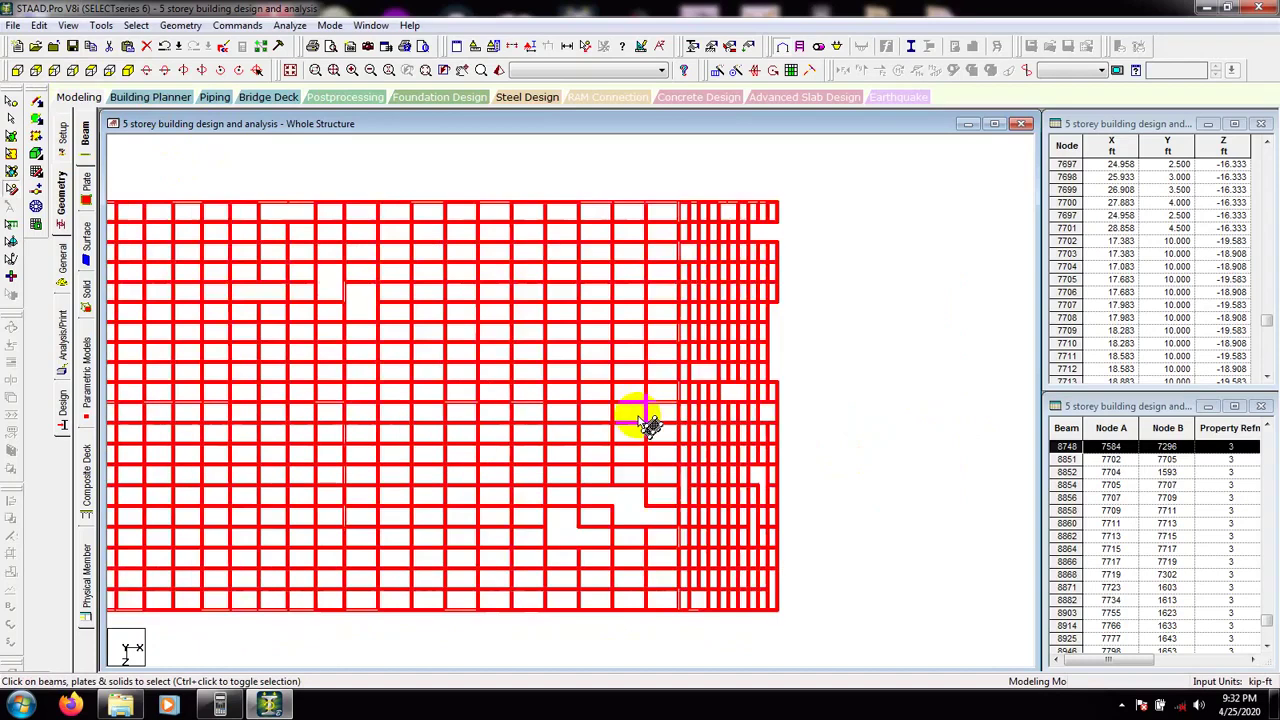
scroll(645, 422, up, 1)
middle_drag(868, 493, 772, 505)
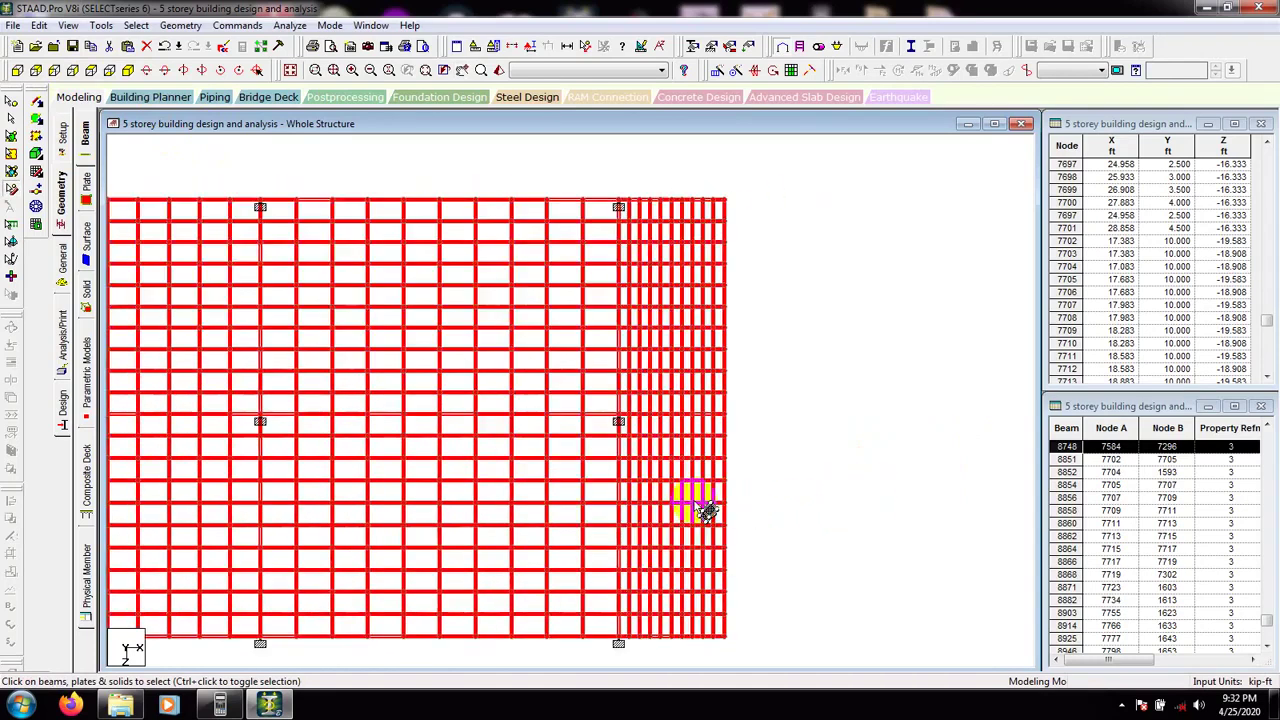
scroll(693, 500, up, 2)
click(909, 442)
middle_drag(918, 443, 871, 426)
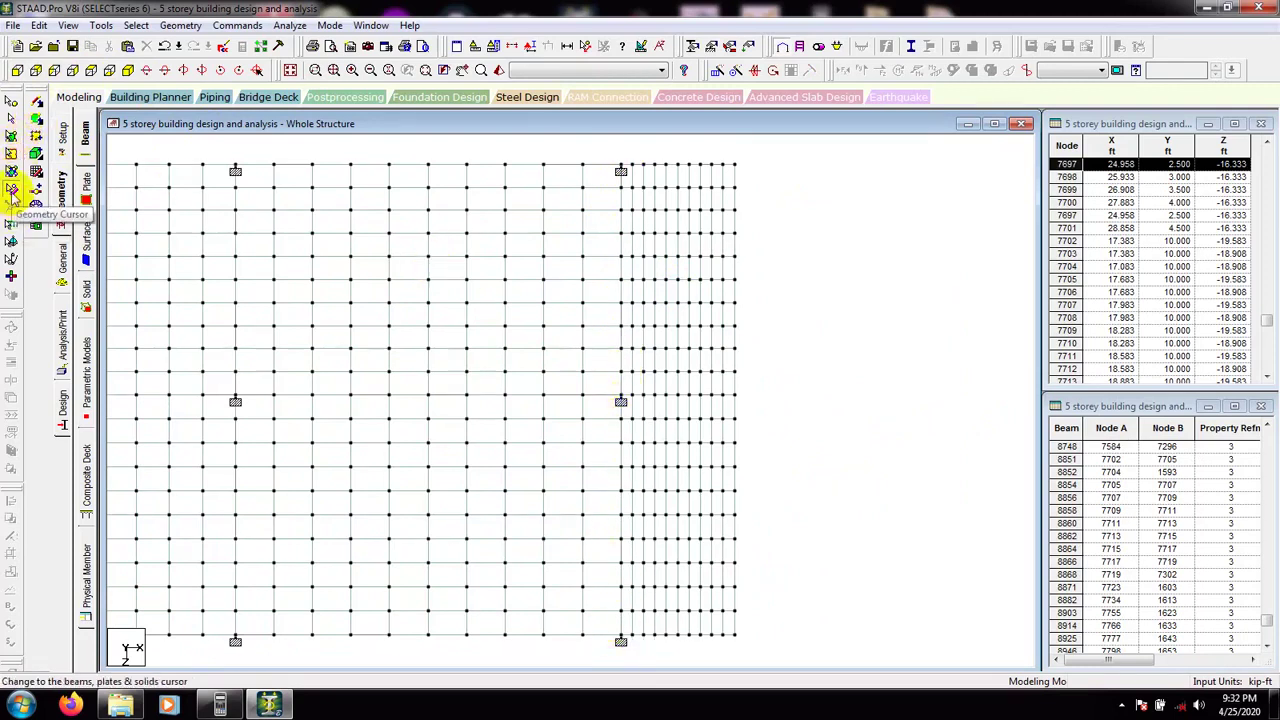
click(12, 190)
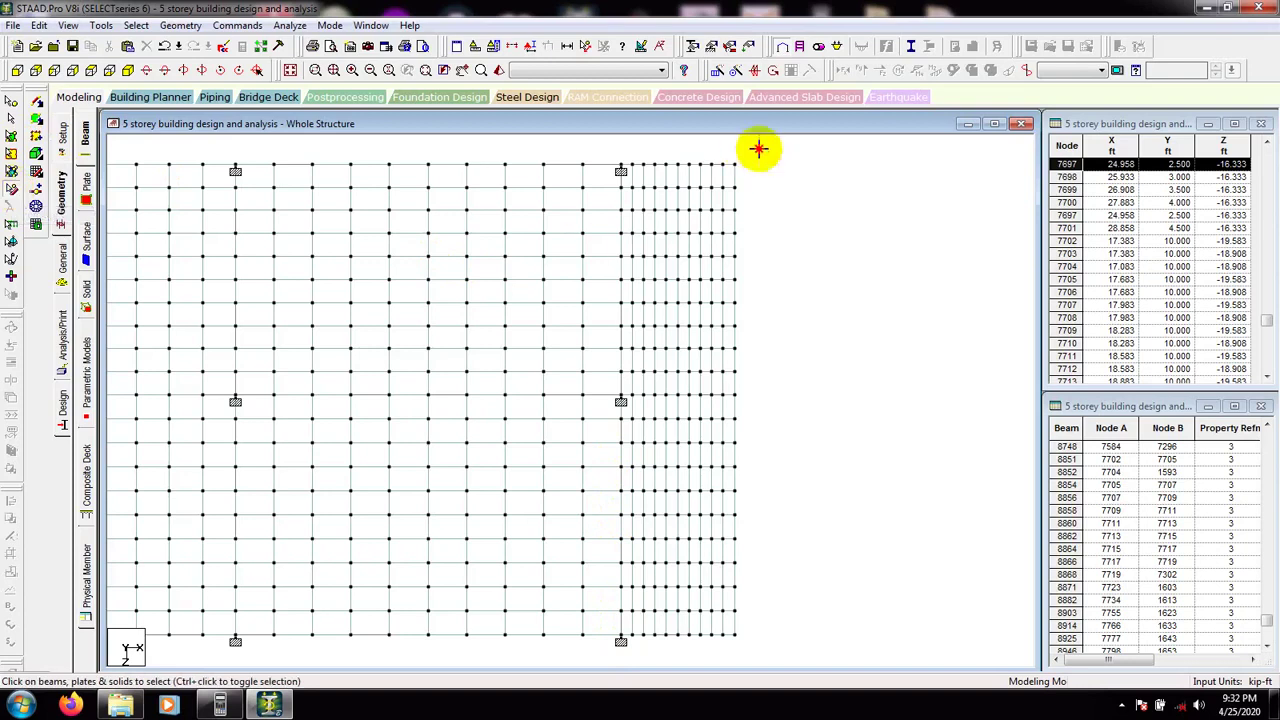
drag(655, 405, 625, 657)
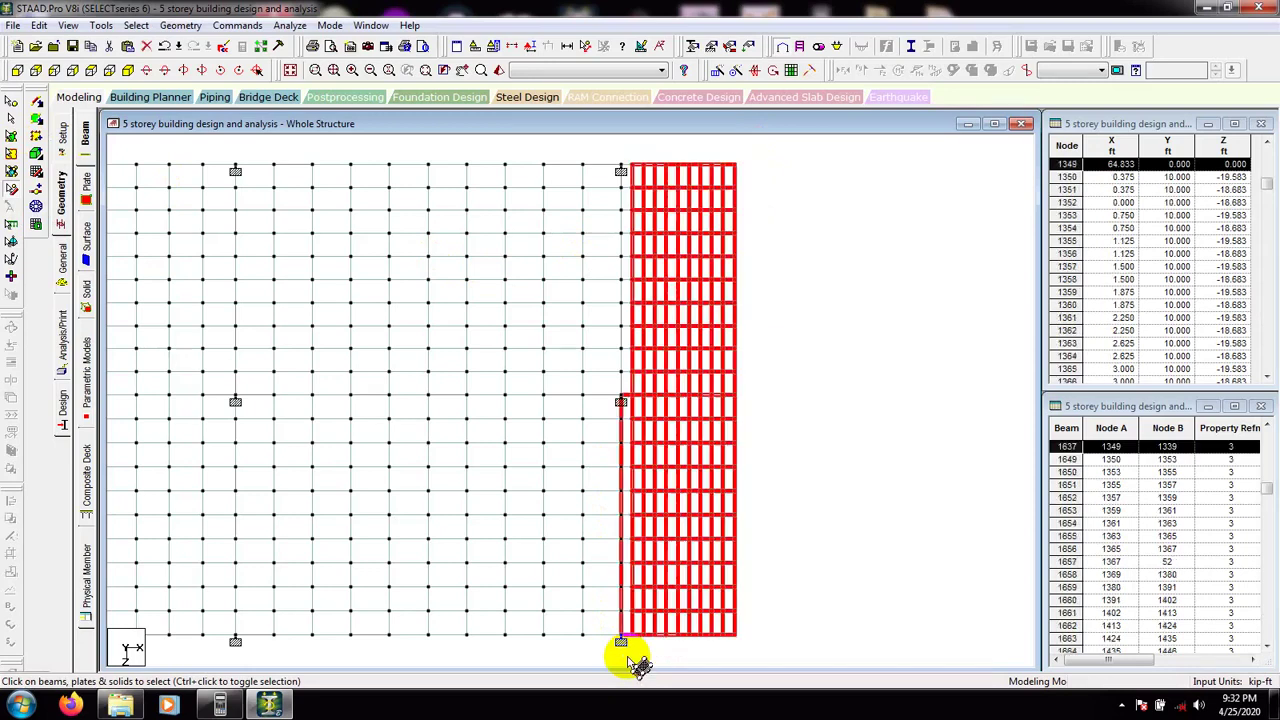
click(797, 422)
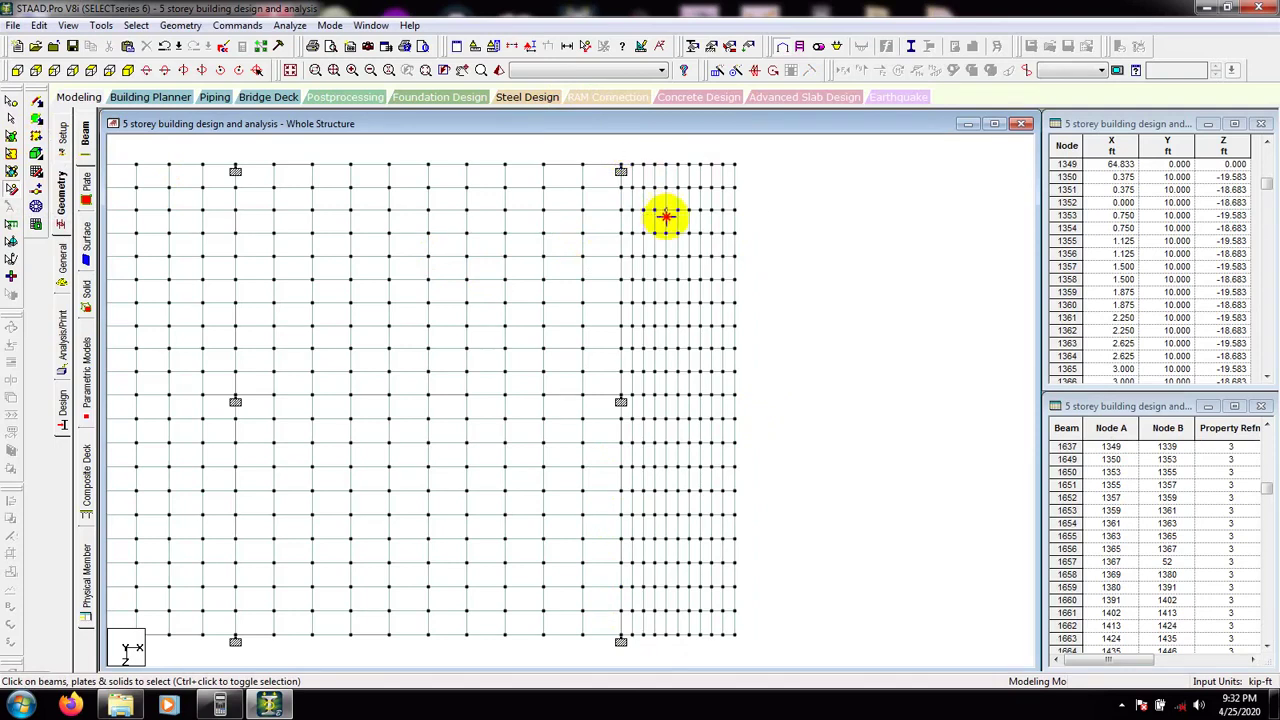
drag(773, 606, 794, 644)
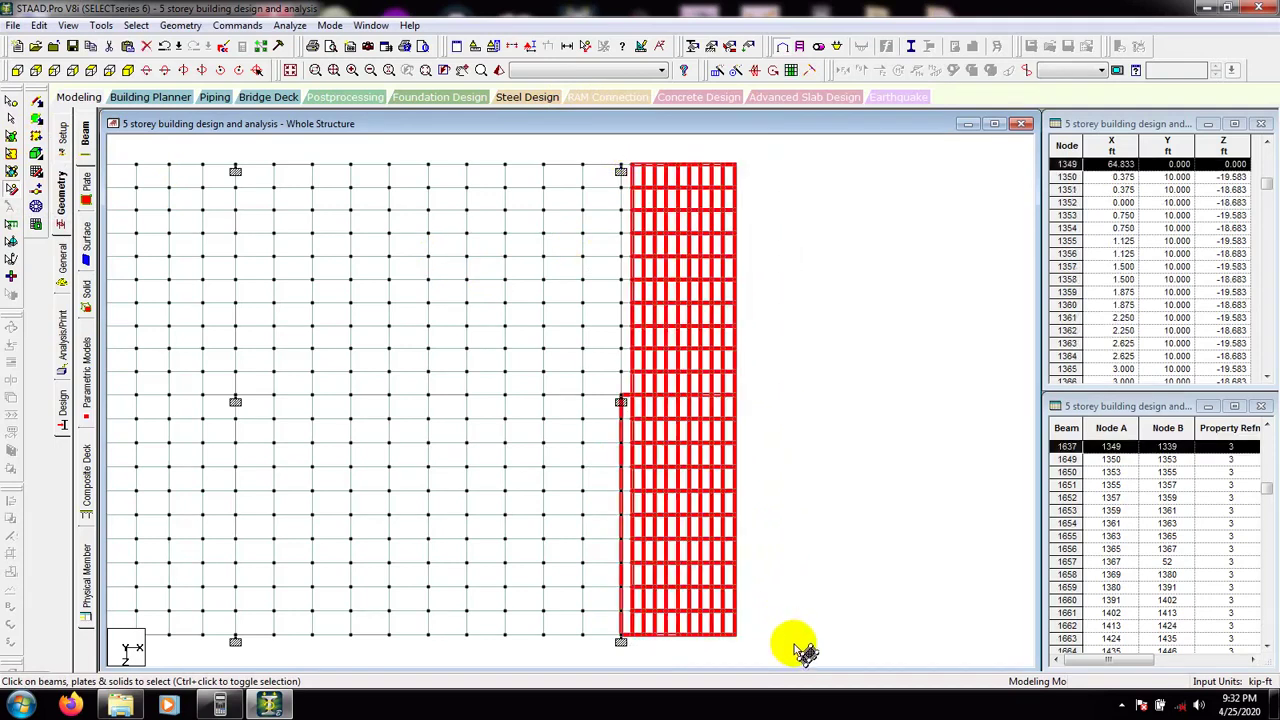
click(788, 430)
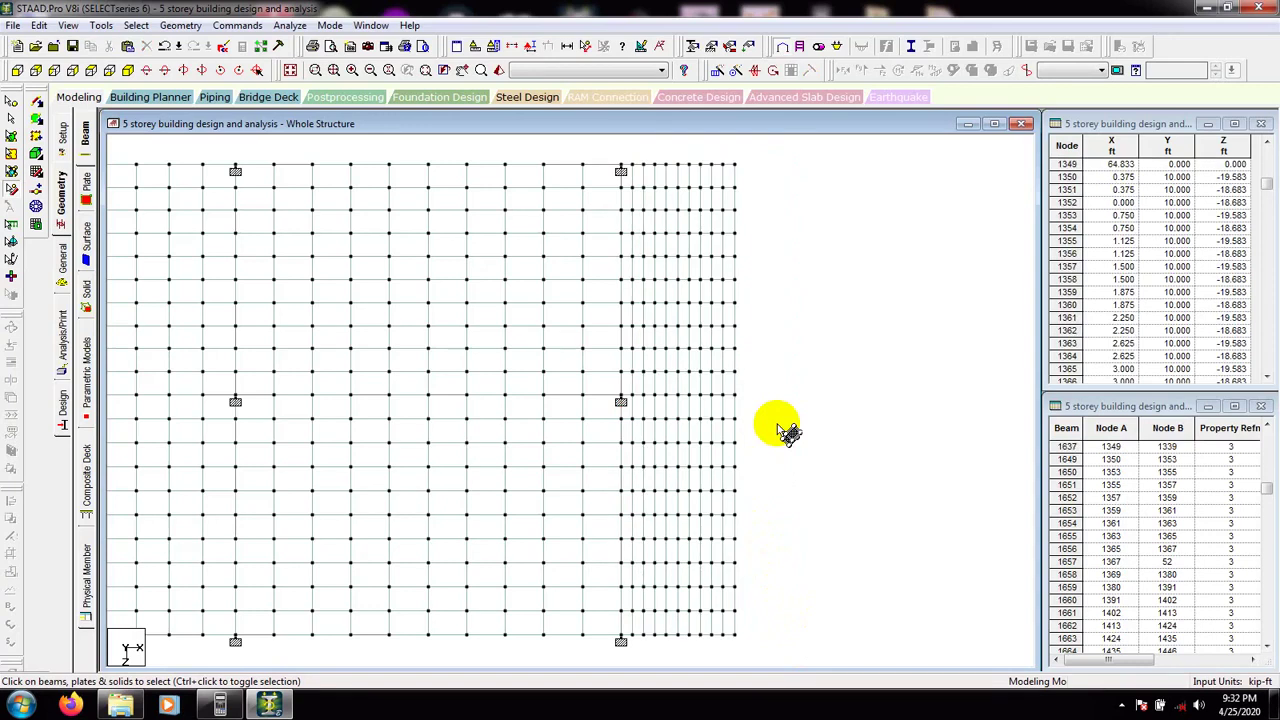
Step: Select only the plates of the overhanging slab beyond the last column line and delete them together with their unattached nodes
click(12, 143)
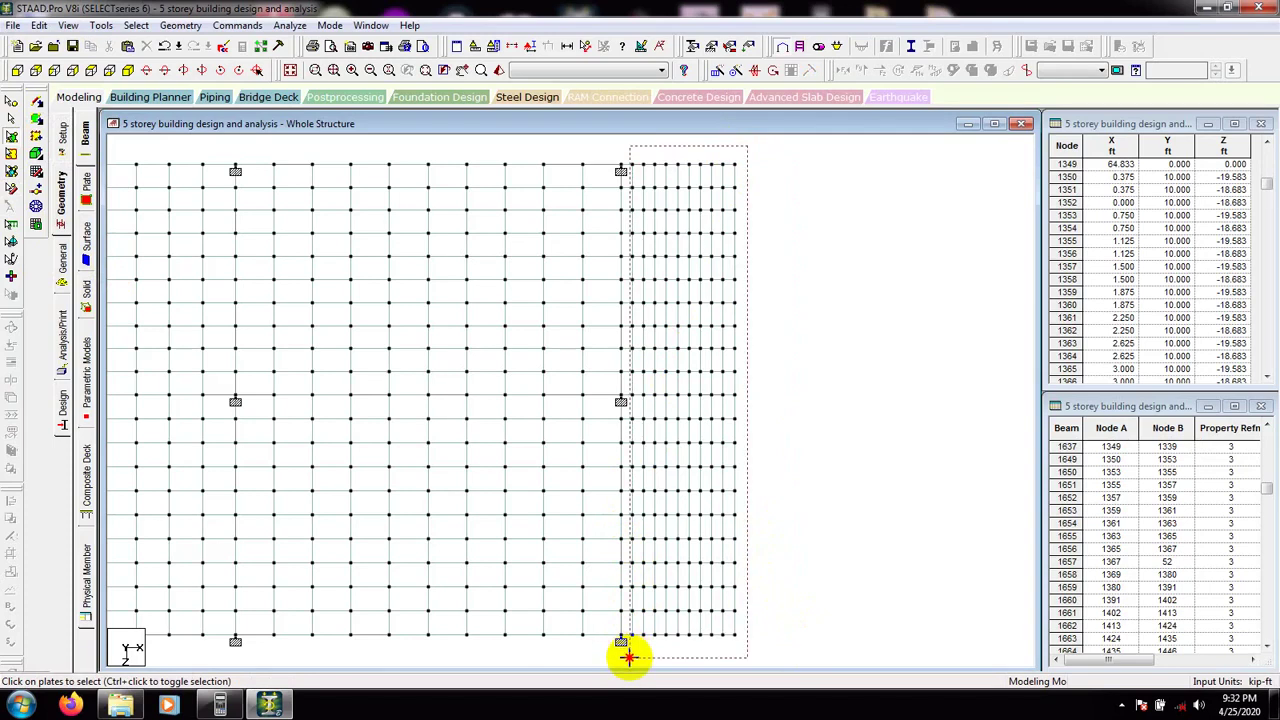
drag(627, 659, 629, 661)
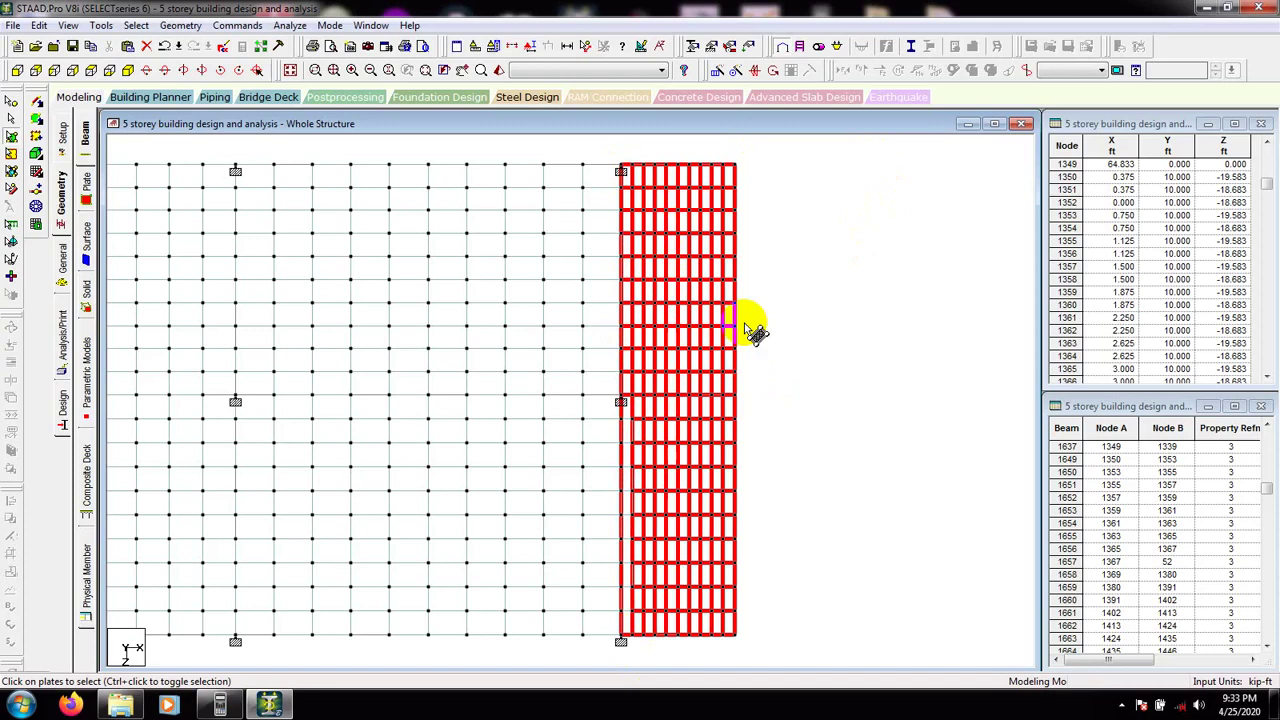
key(Delete)
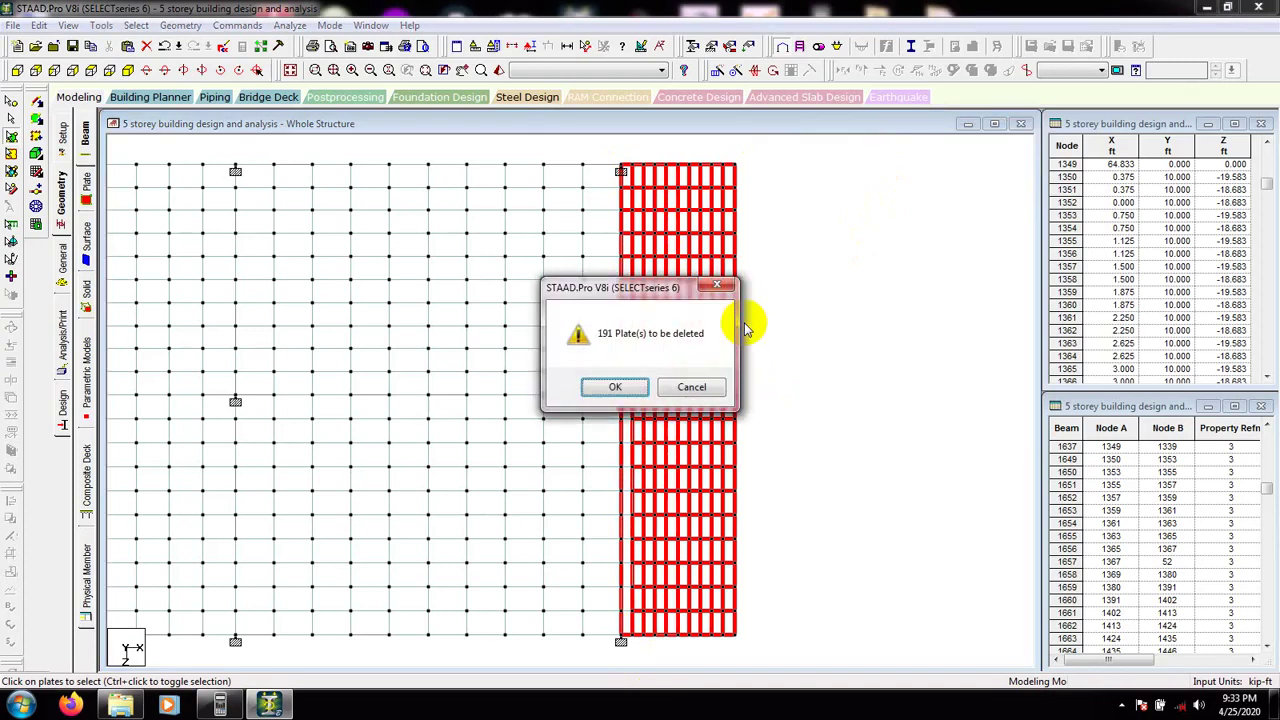
click(620, 389)
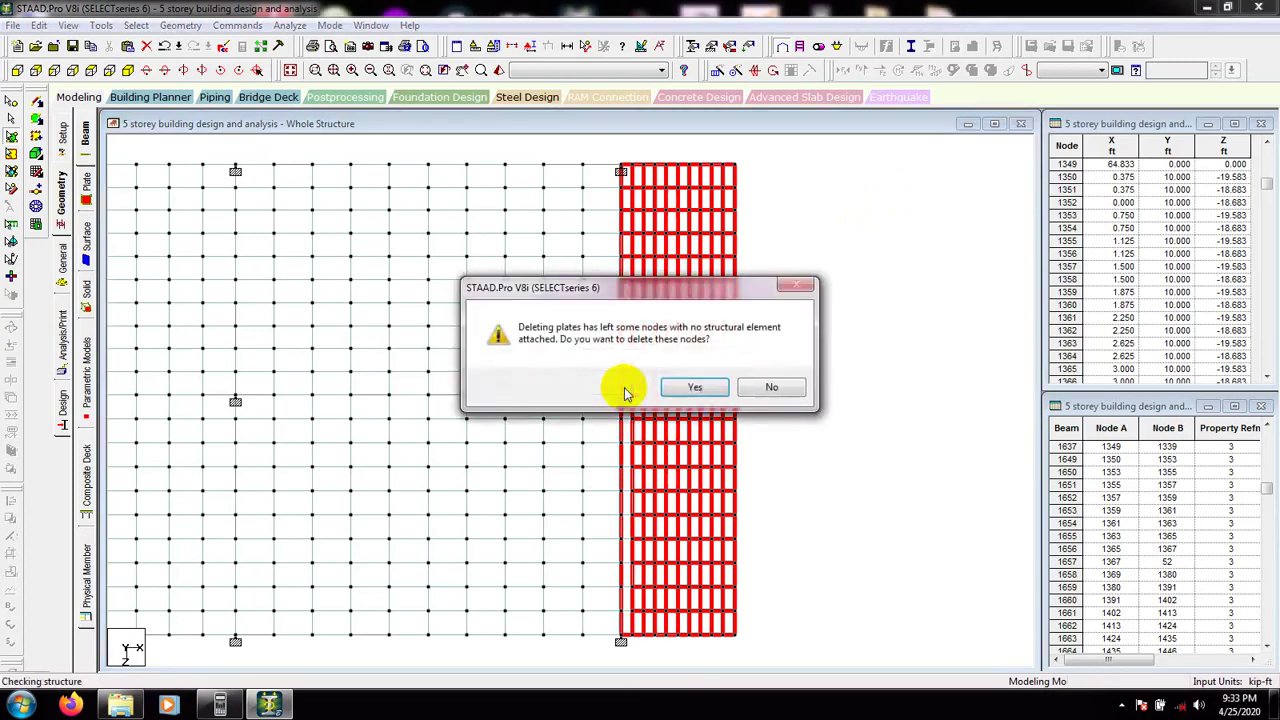
click(676, 387)
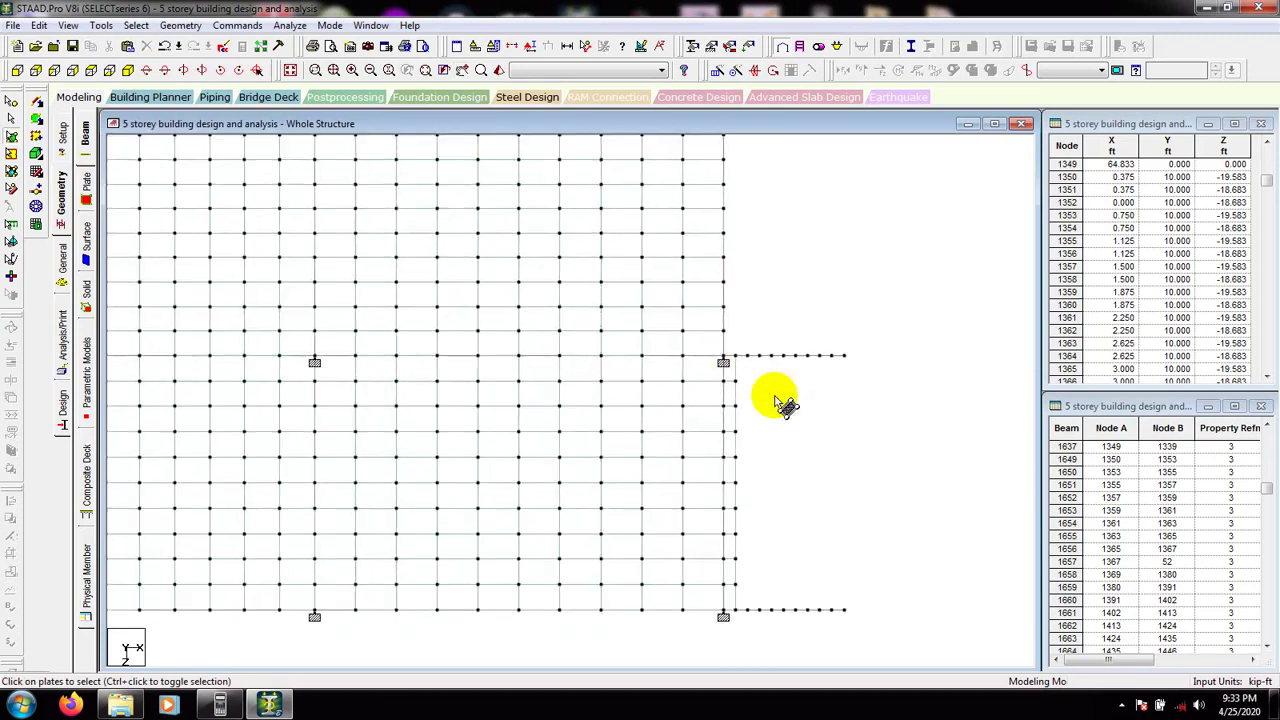
Step: Select the remaining strip of ten overhanging plates beside the last column line and delete them
click(730, 370)
ctrl+click(735, 394)
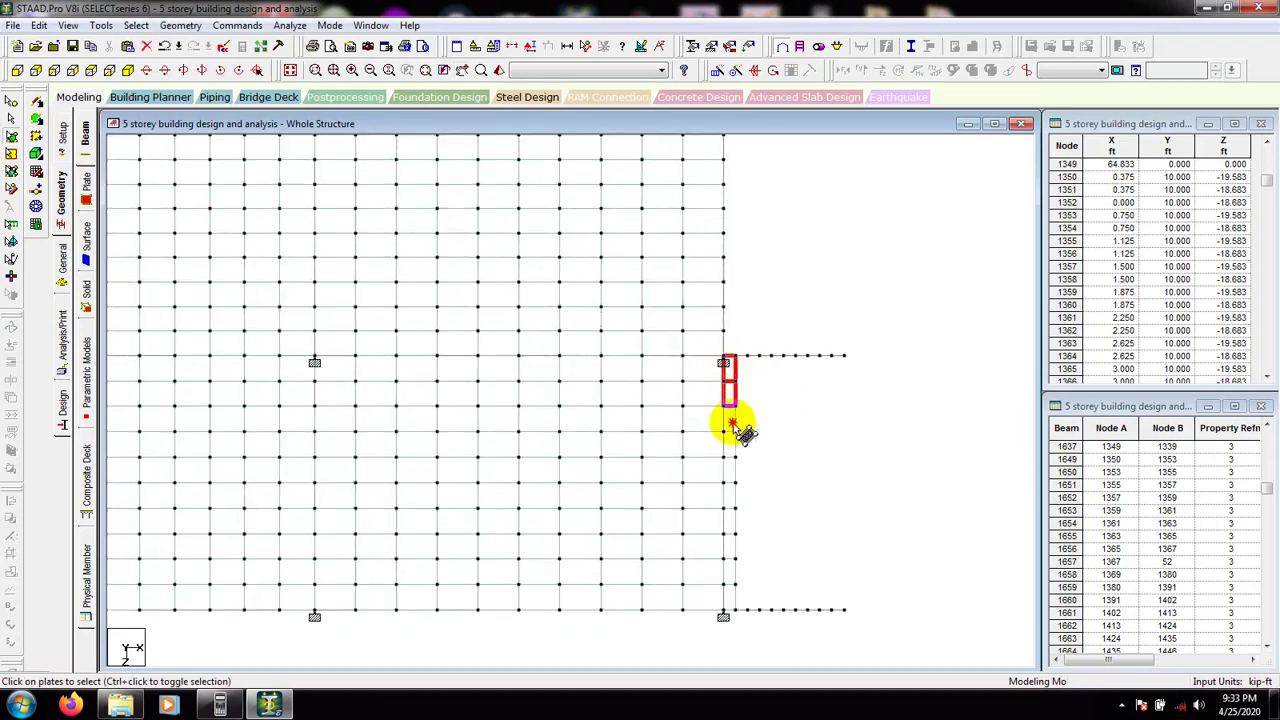
ctrl+click(731, 445)
ctrl+click(733, 470)
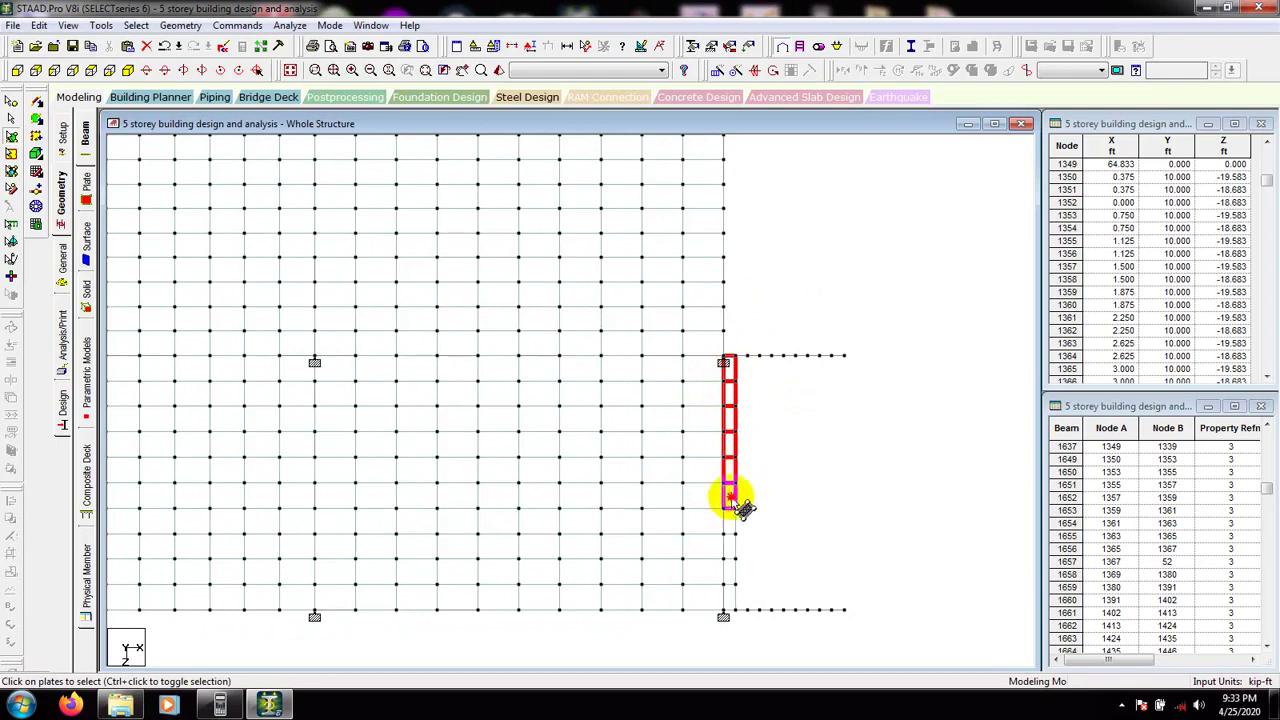
ctrl+click(733, 521)
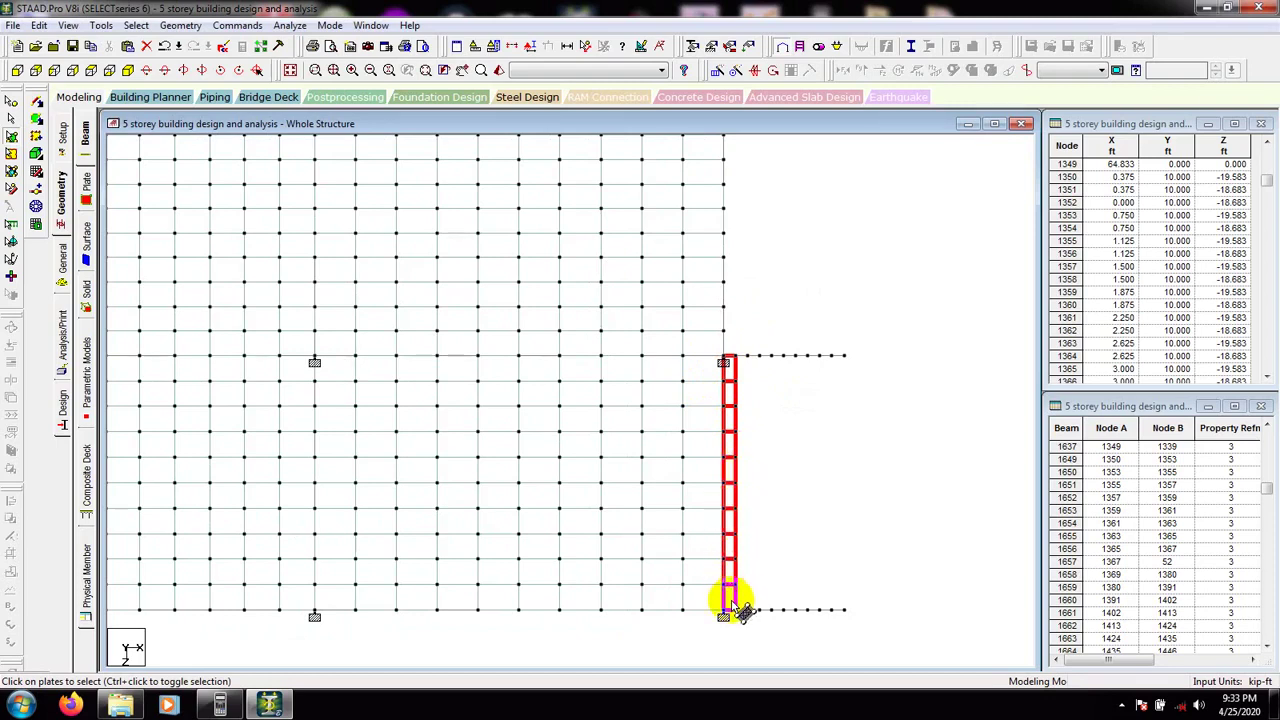
ctrl+click(733, 595)
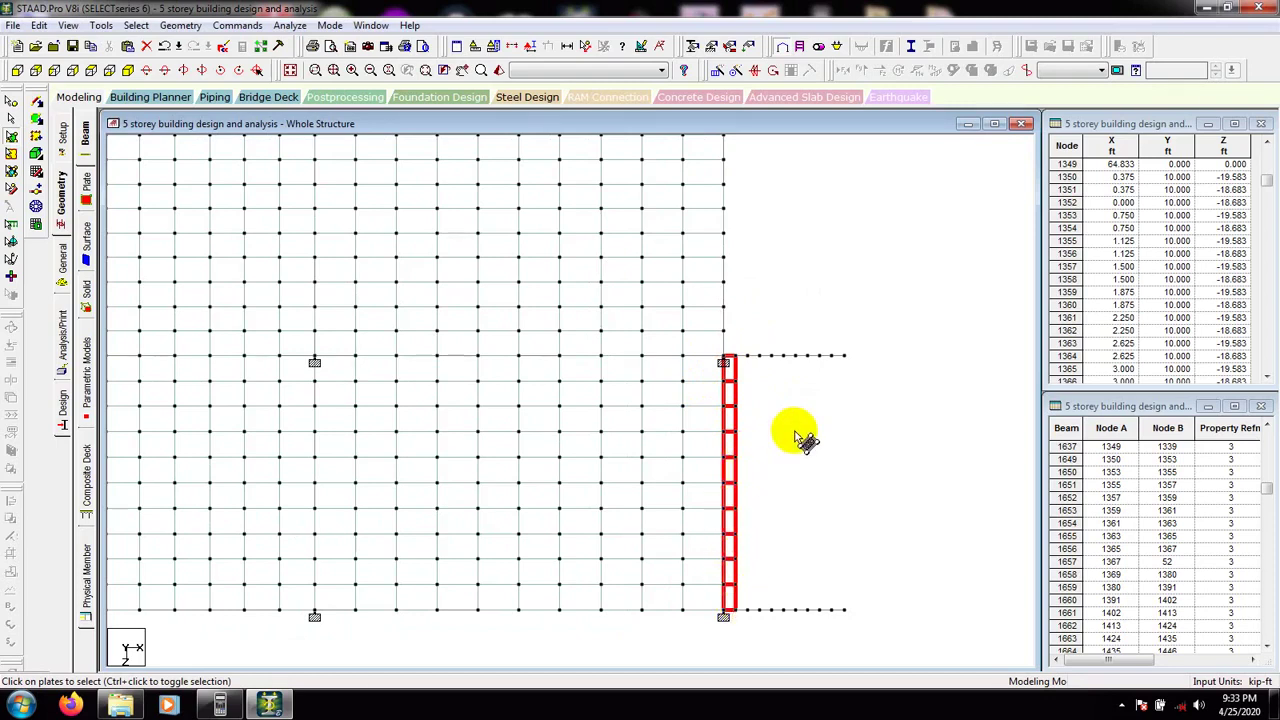
key(Delete)
click(615, 387)
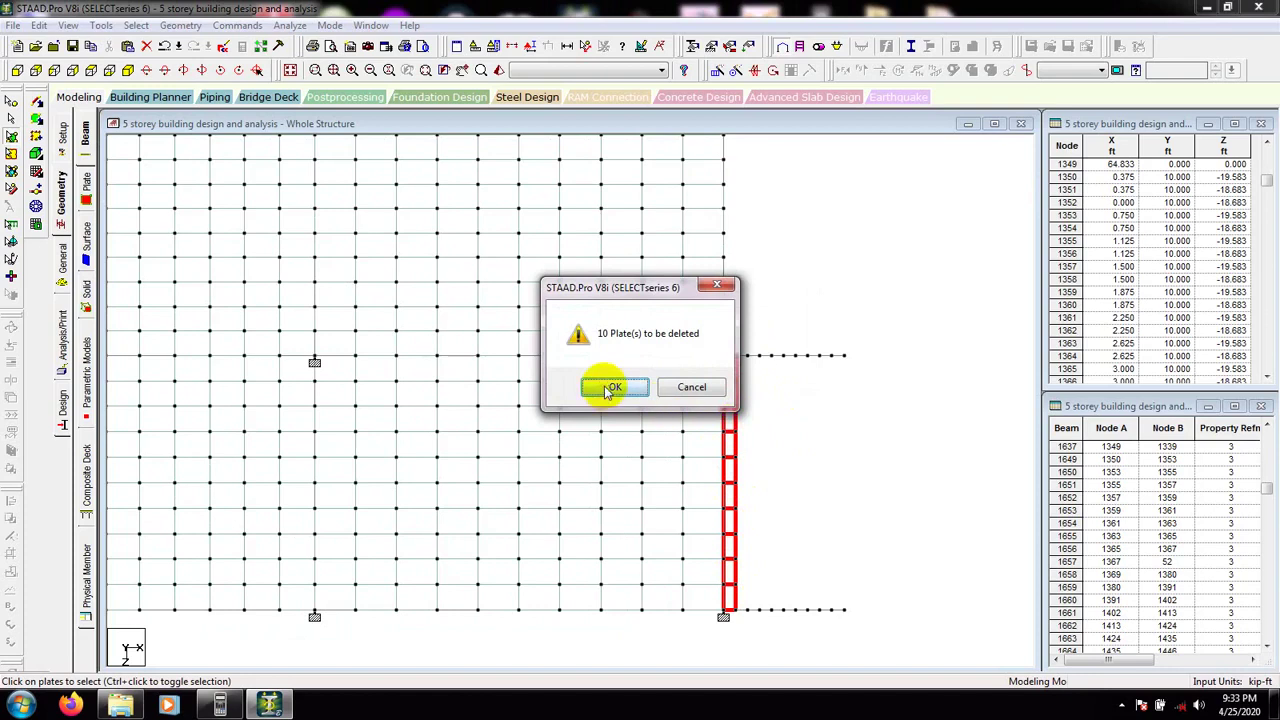
click(700, 387)
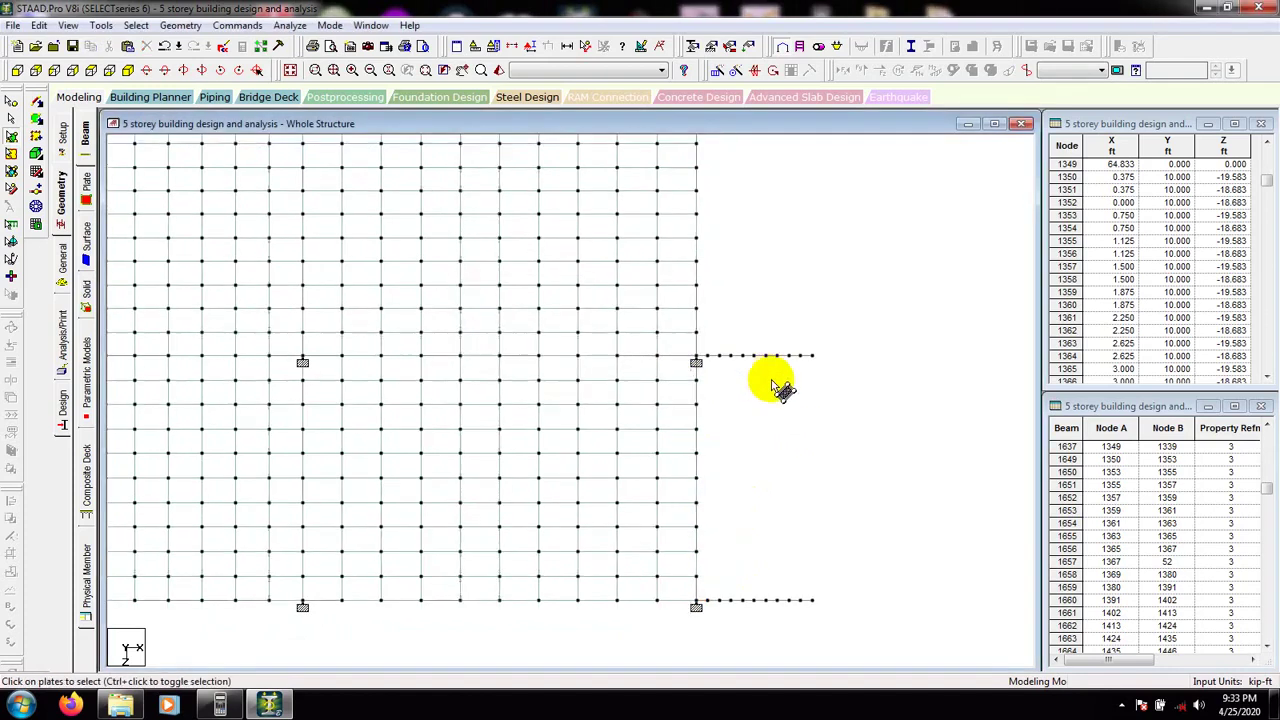
Step: Select the three rows of overhanging beams beyond the last column line and delete them together with their unattached nodes
drag(754, 270, 731, 310)
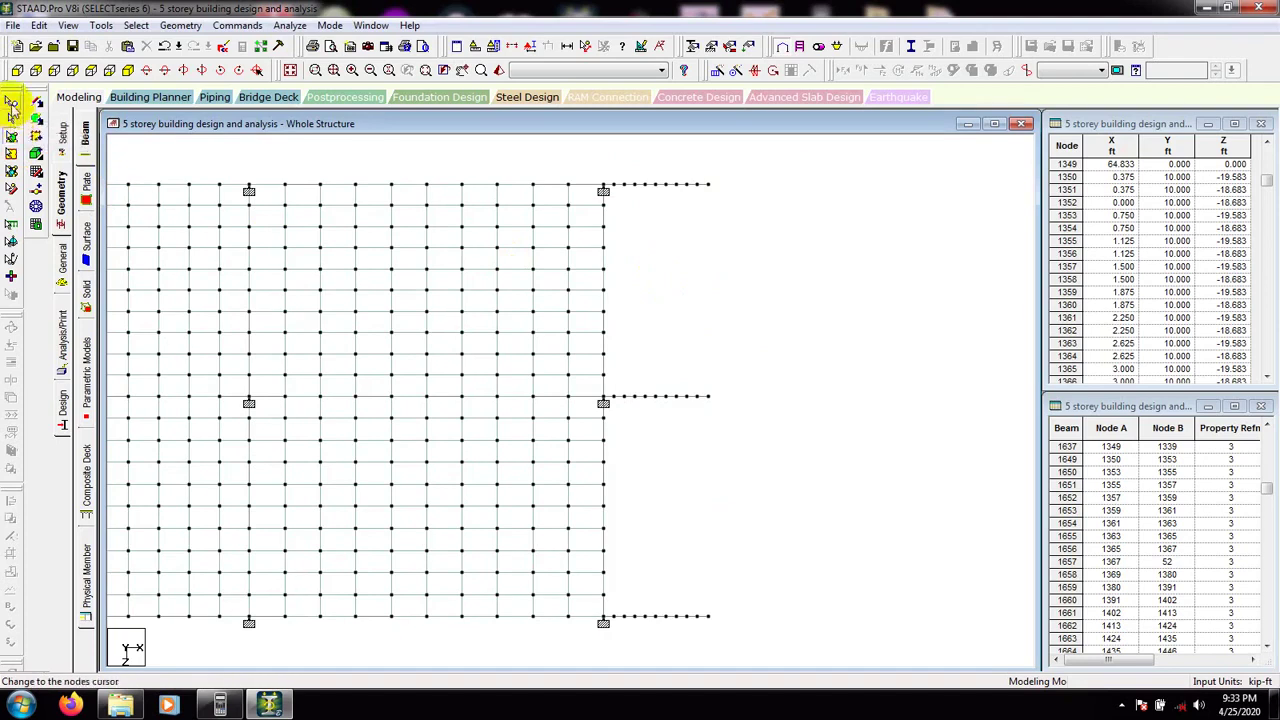
click(11, 120)
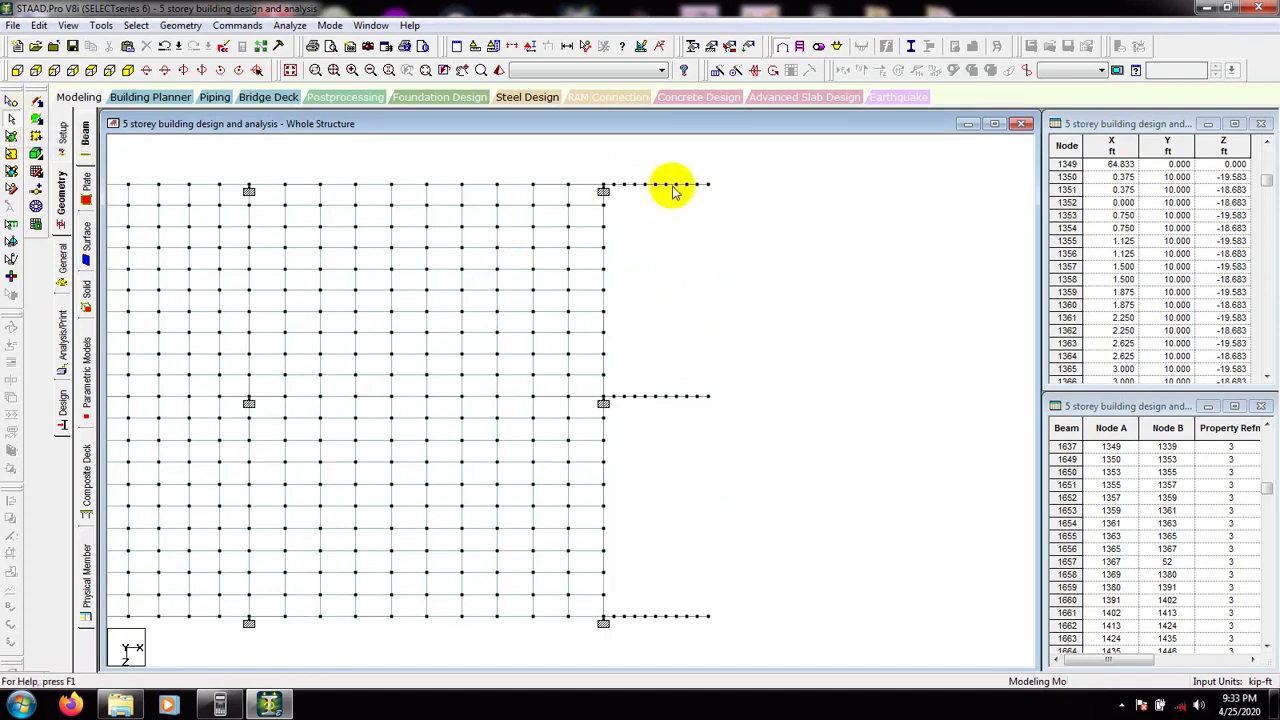
scroll(740, 175, up, 1)
mouse_move(736, 163)
mouse_down()
mouse_move(716, 191)
mouse_move(624, 184)
mouse_up()
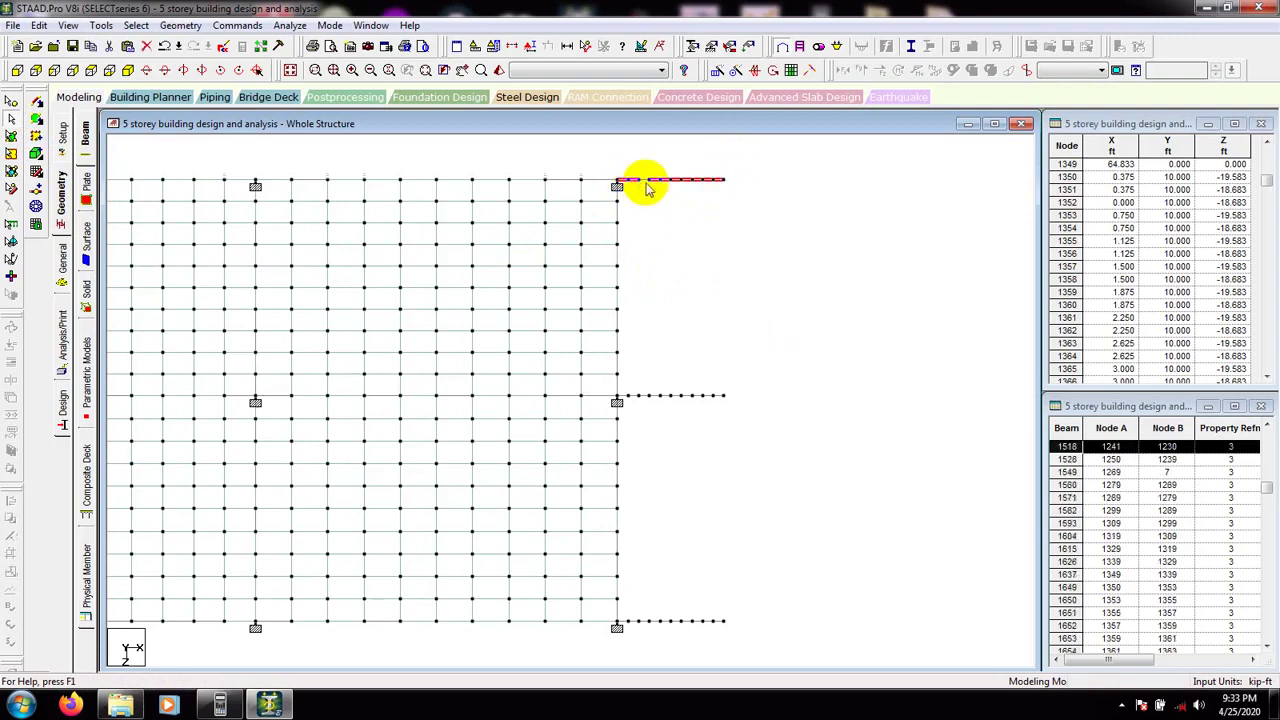
drag(741, 174, 636, 191)
scroll(611, 420, up, 3)
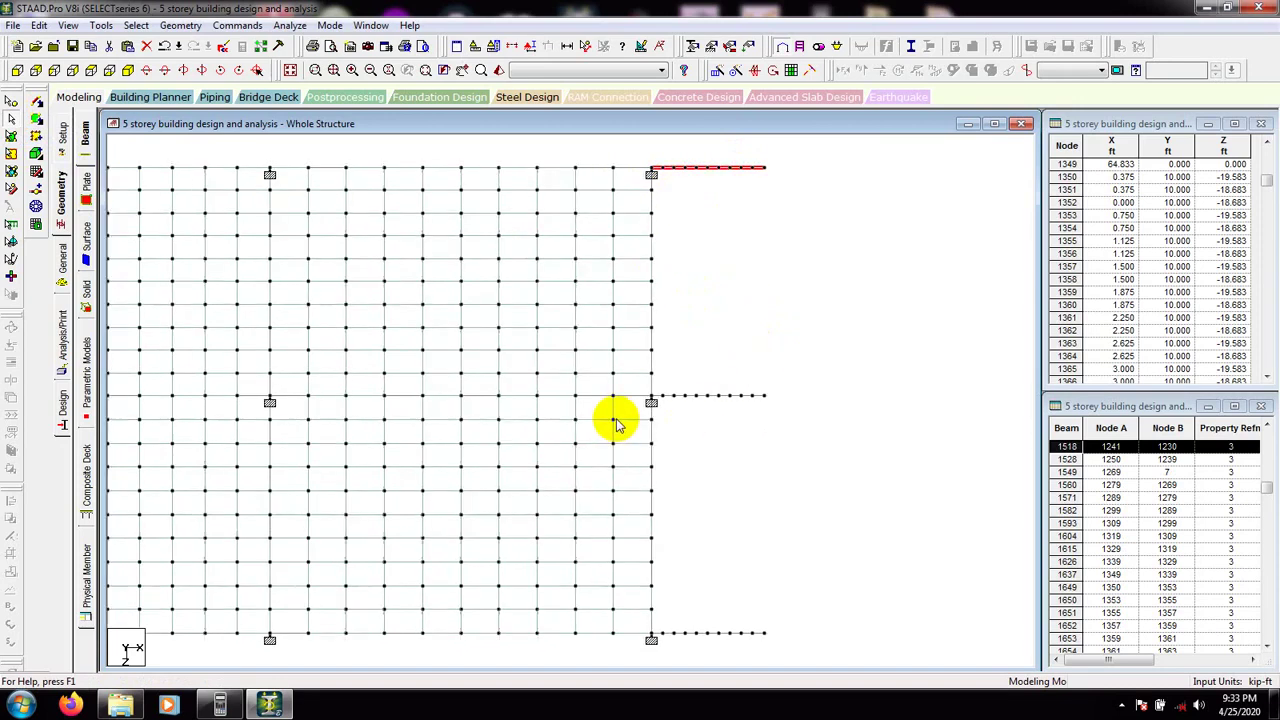
drag(740, 387, 886, 414)
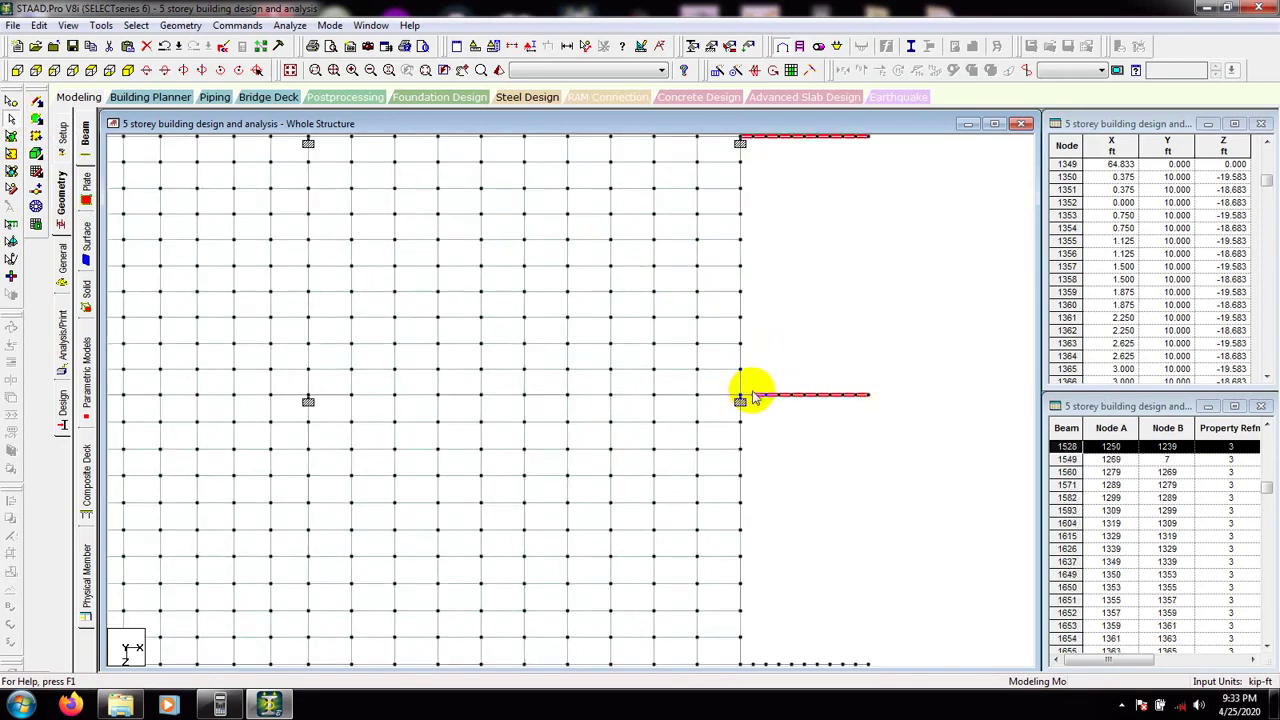
middle_drag(848, 490, 804, 297)
drag(841, 467, 706, 473)
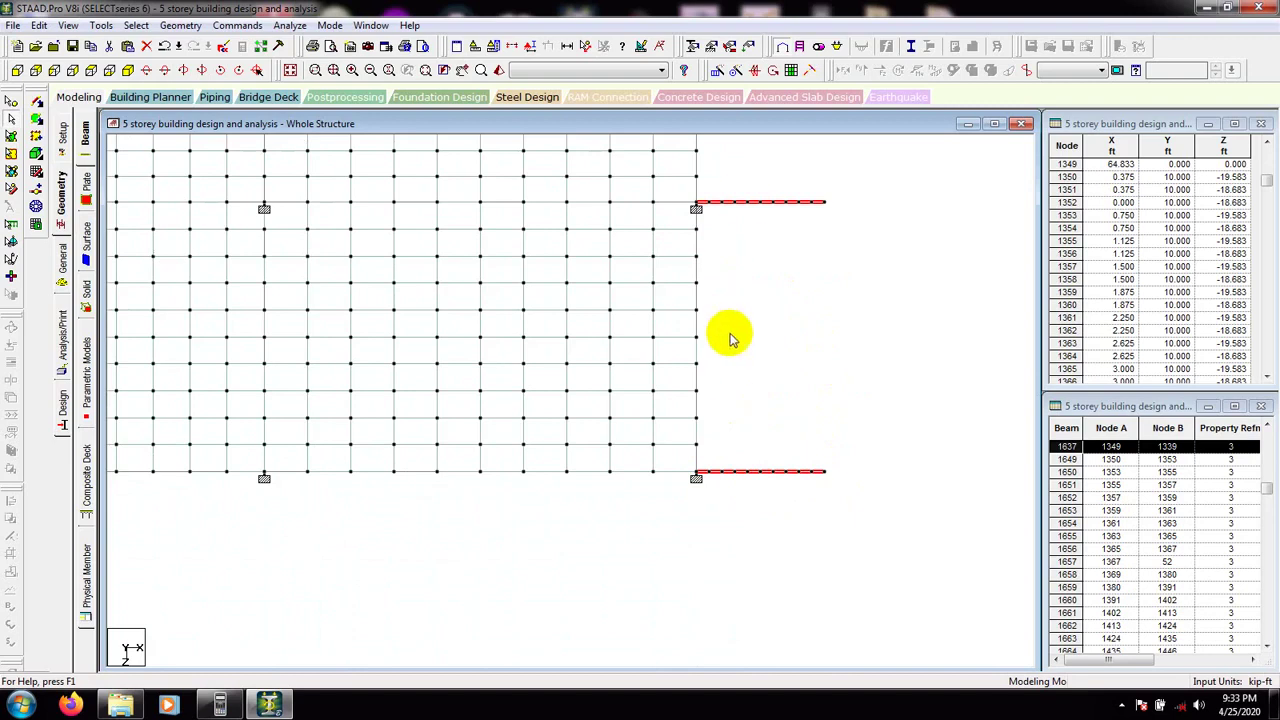
middle_drag(730, 334, 676, 515)
scroll(687, 405, down, 3)
scroll(697, 296, down, 1)
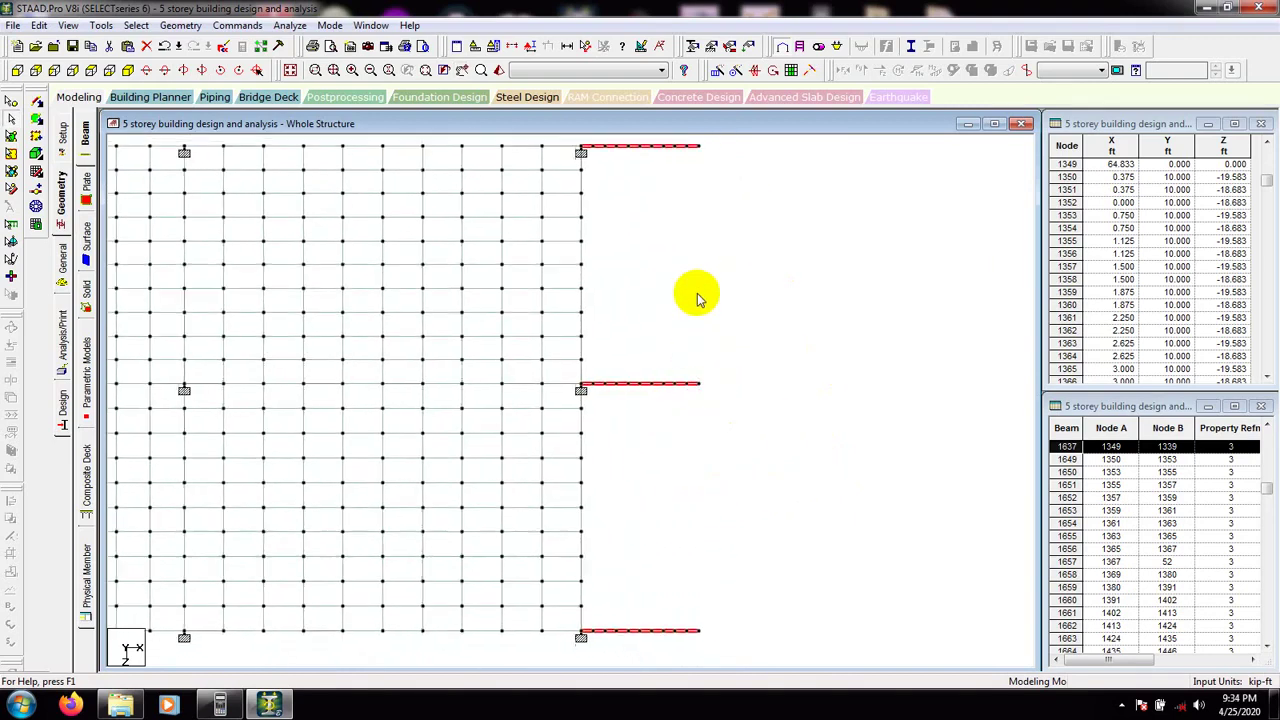
key(Delete)
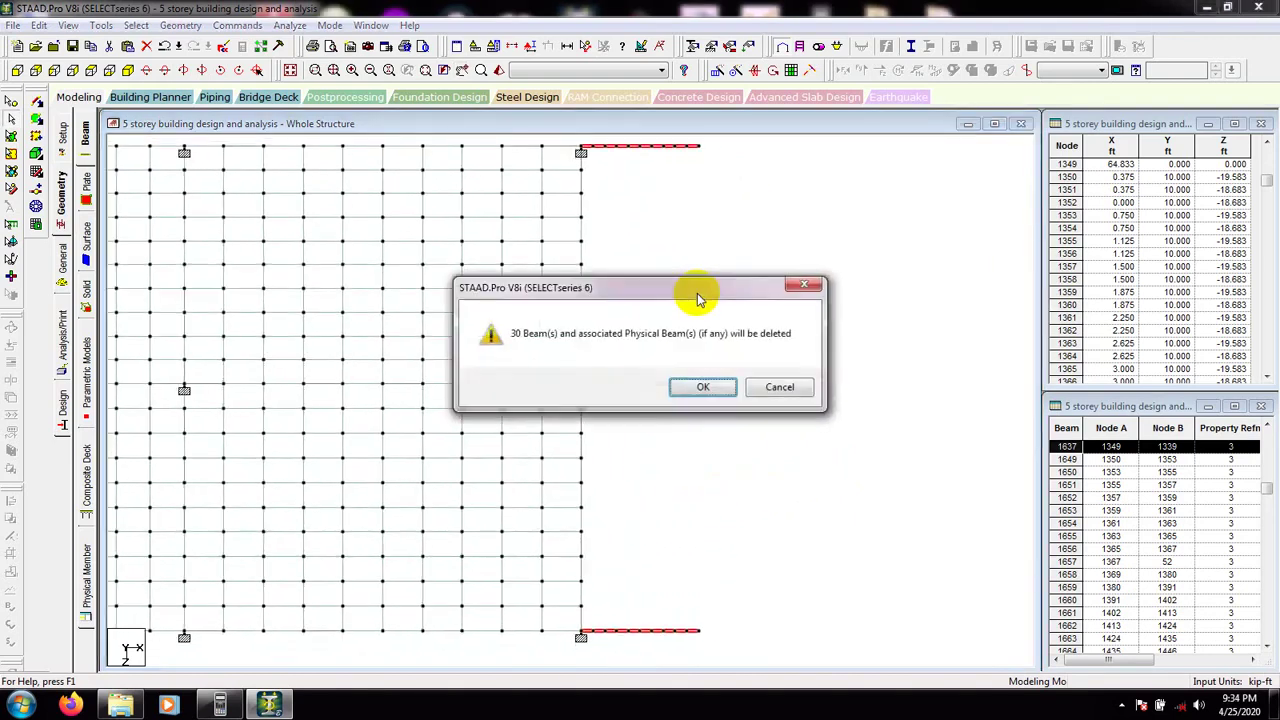
click(705, 388)
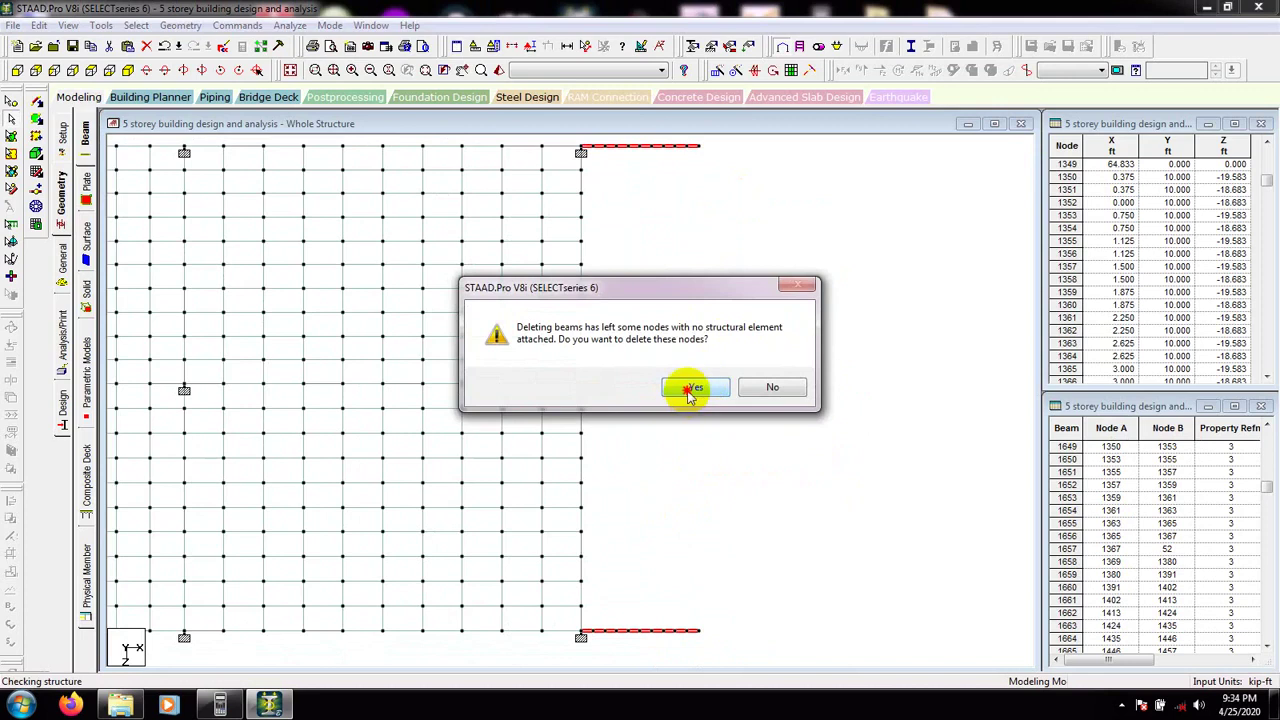
click(703, 386)
Step: Accept the Auto Save of the building model file
scroll(677, 391, down, 1)
middle_drag(677, 391, 907, 359)
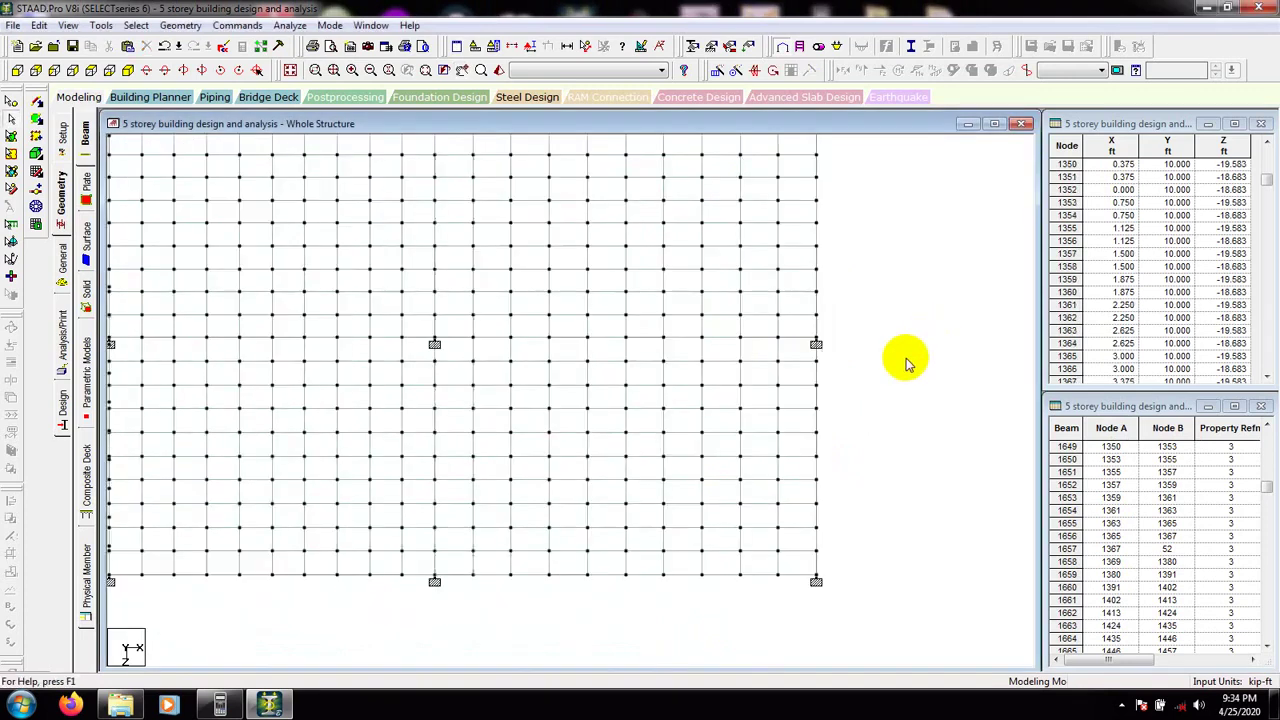
scroll(904, 372, down, 2)
middle_drag(538, 458, 875, 452)
middle_drag(273, 433, 687, 445)
scroll(588, 443, down, 1)
middle_drag(360, 411, 471, 414)
scroll(429, 371, up, 2)
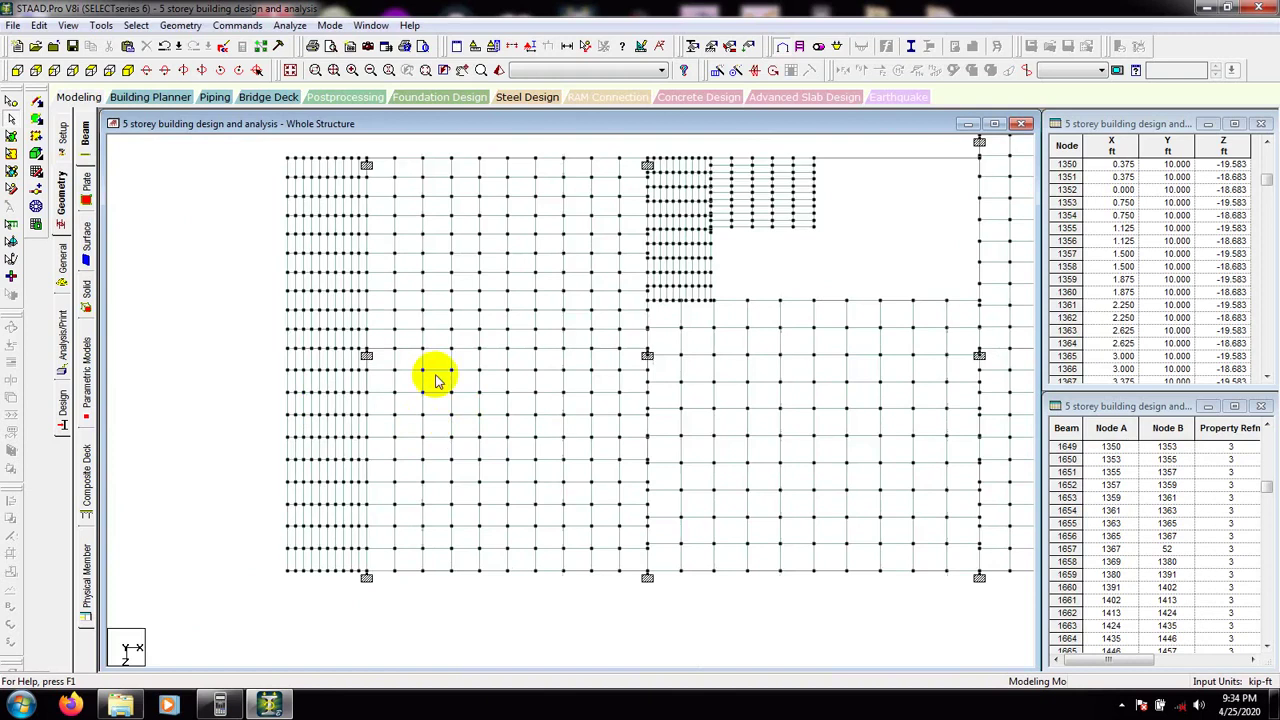
mouse_move(429, 371)
middle_down()
mouse_move(437, 322)
mouse_move(434, 346)
middle_up()
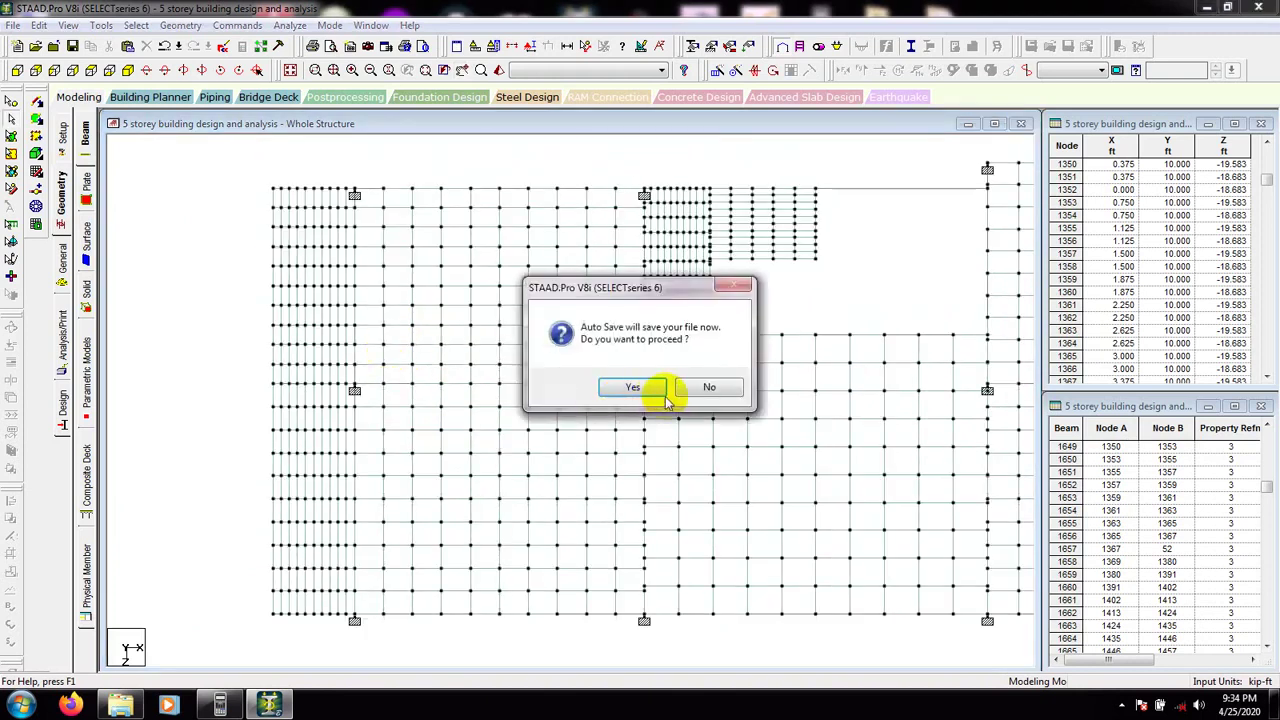
click(643, 397)
click(543, 374)
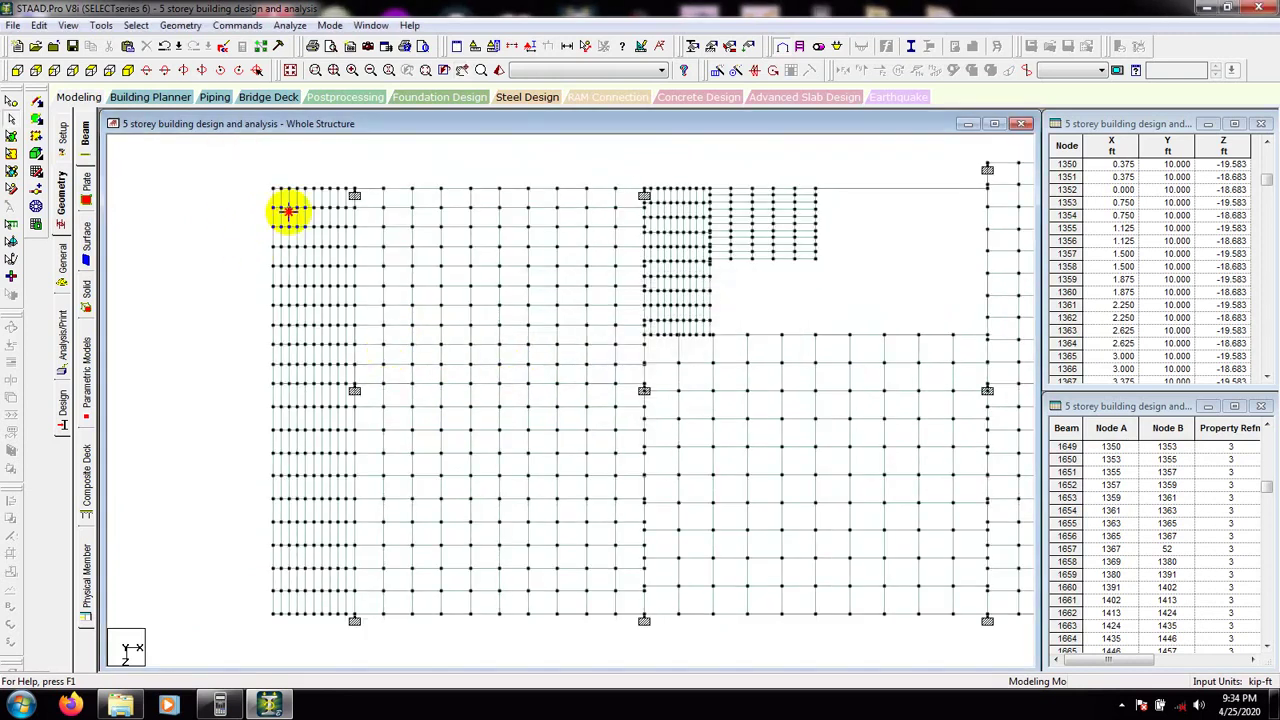
Step: Select all plates of the overhanging slab at the opposite end of the floor and delete them together with their unattached nodes
click(33, 114)
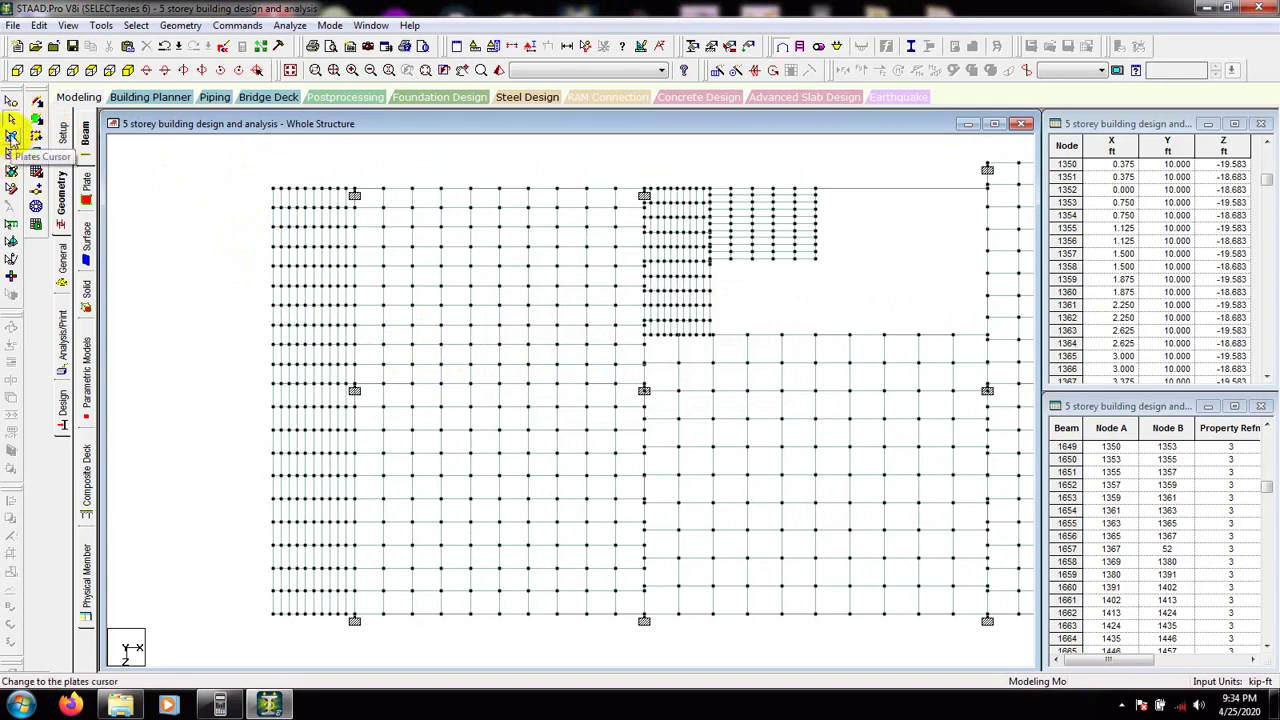
click(11, 137)
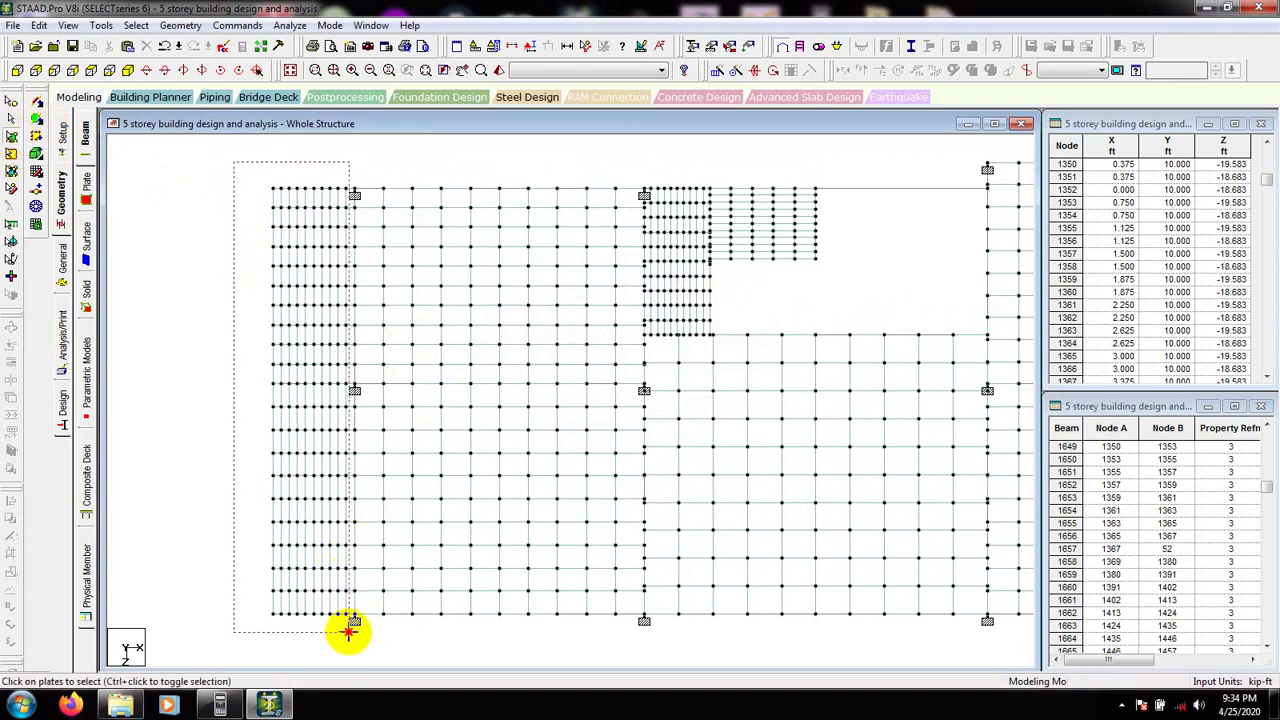
drag(349, 631, 350, 628)
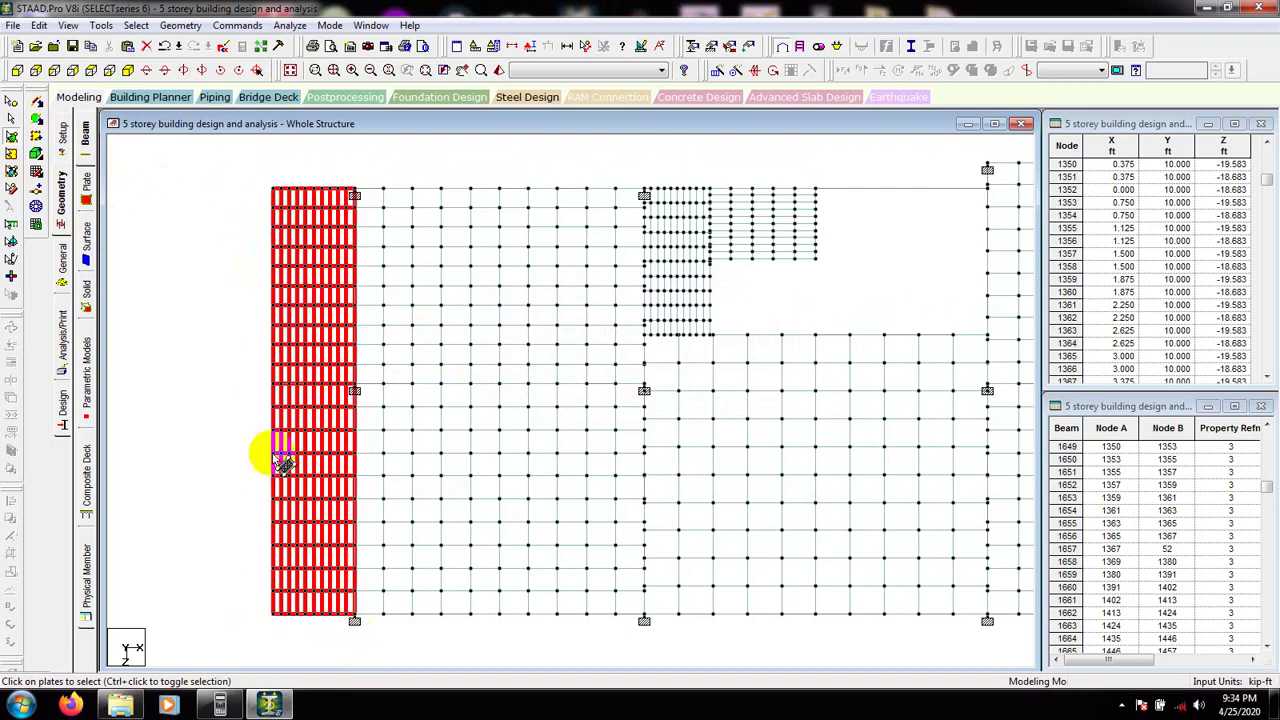
scroll(294, 471, up, 1)
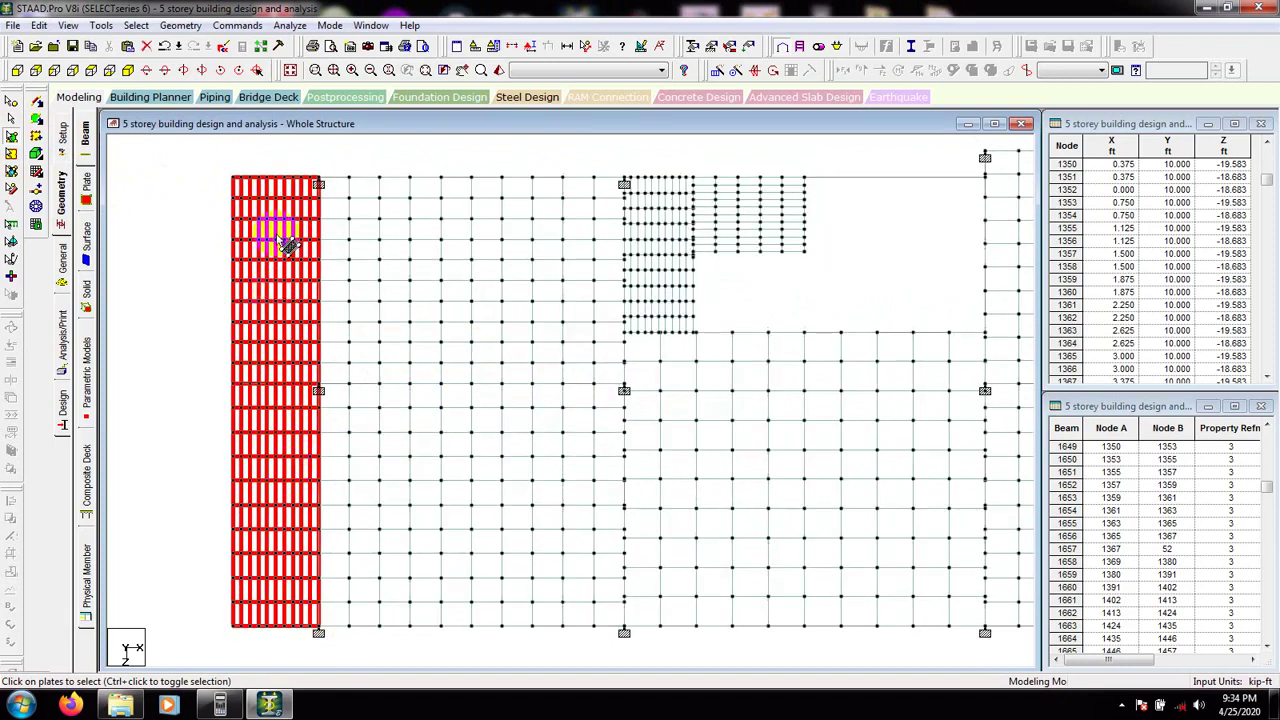
key(Delete)
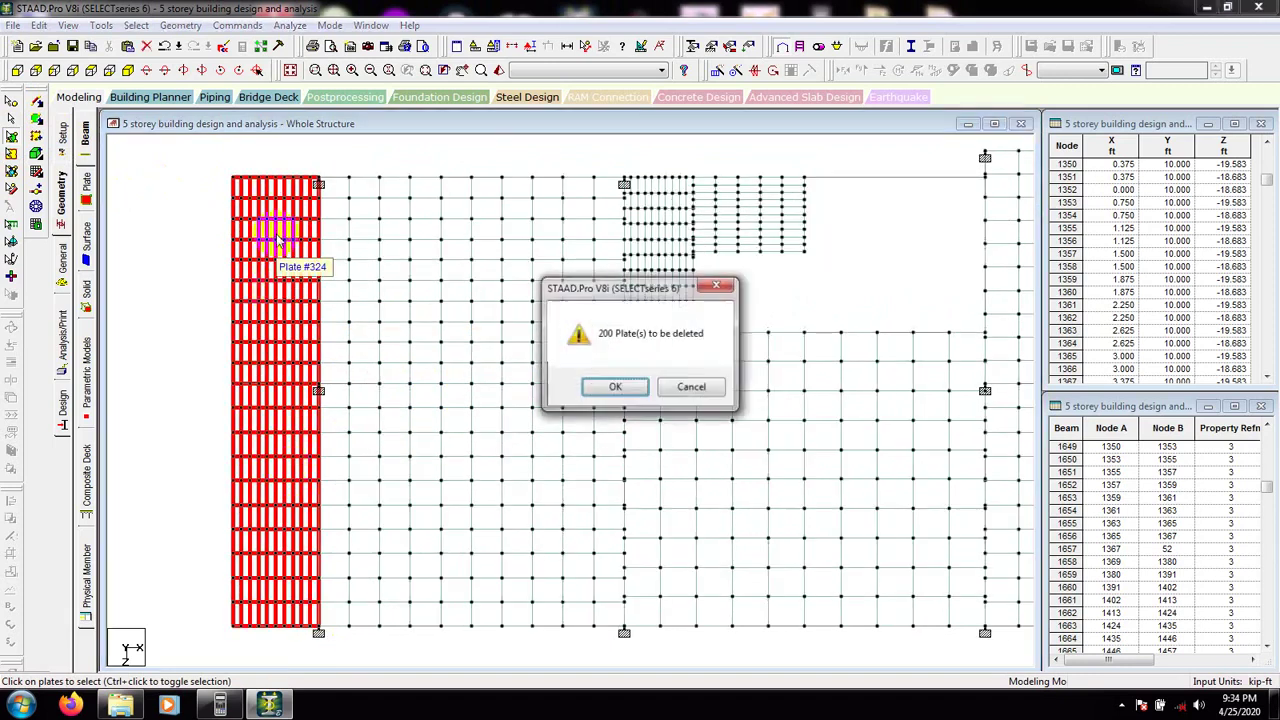
click(614, 388)
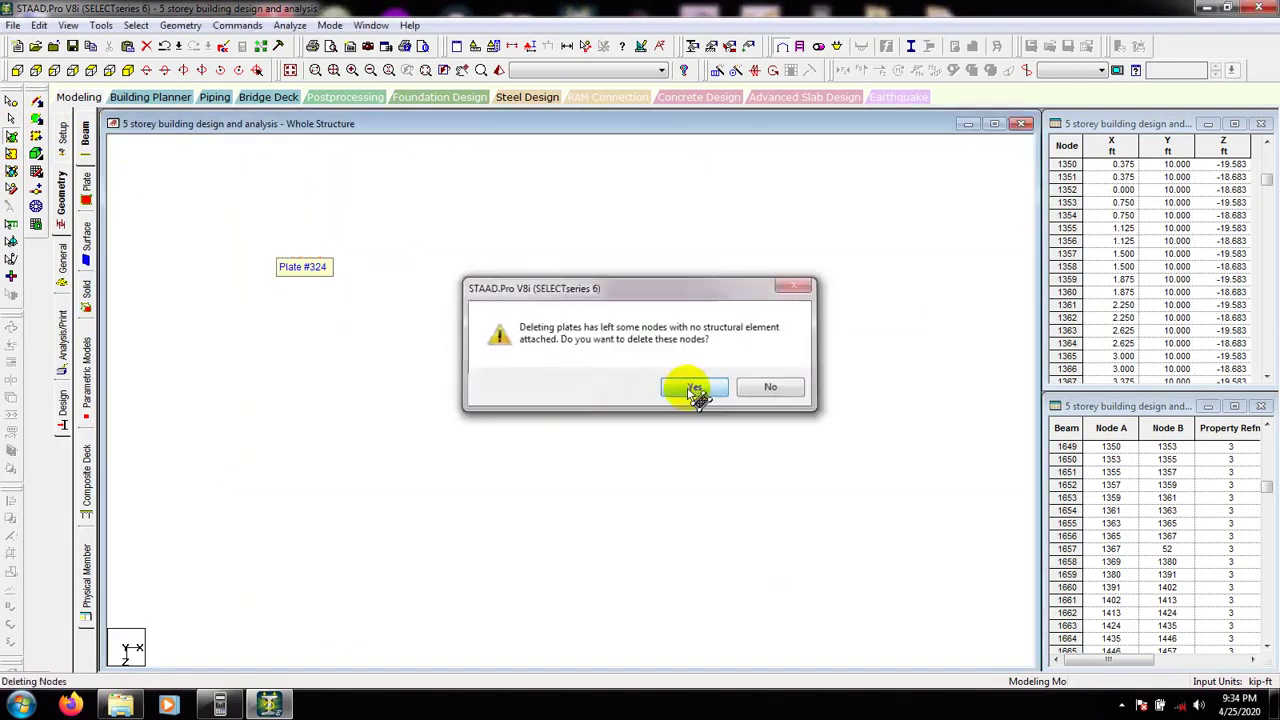
click(694, 388)
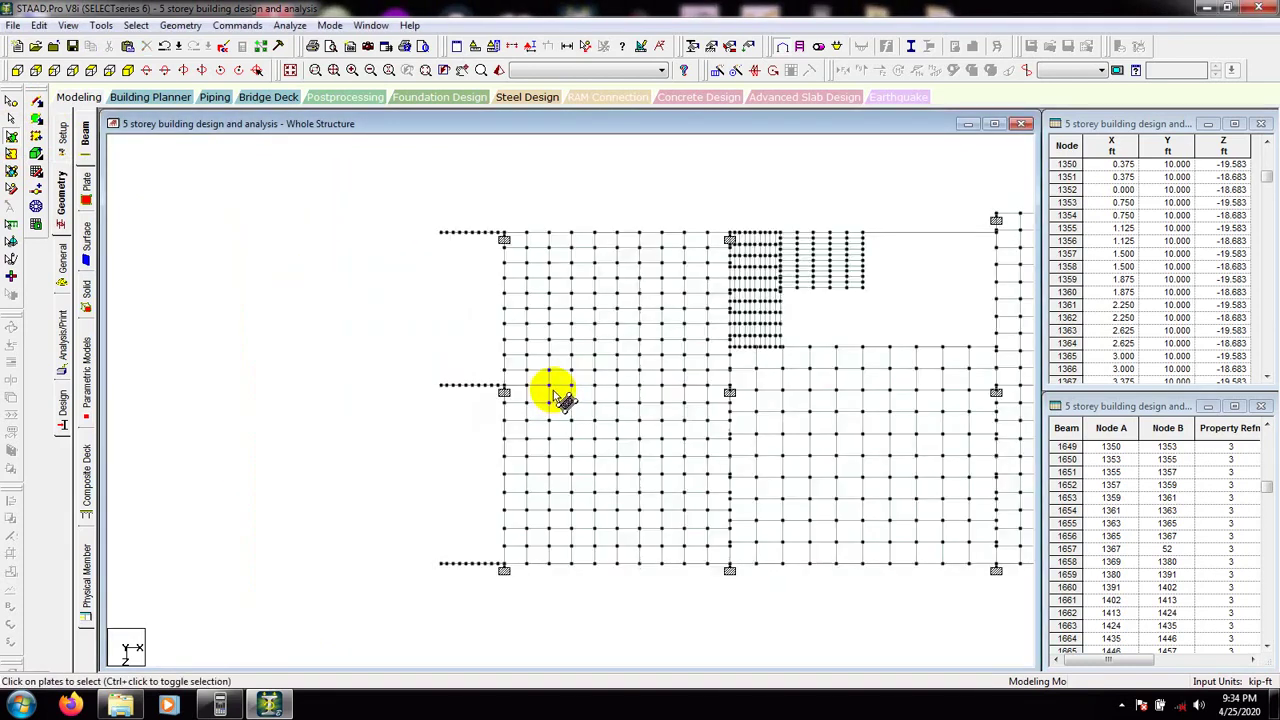
Step: Select the three rows of overhanging beams beyond the column line at the end where the slab plates were removed
middle_drag(369, 418, 335, 407)
scroll(319, 292, up, 5)
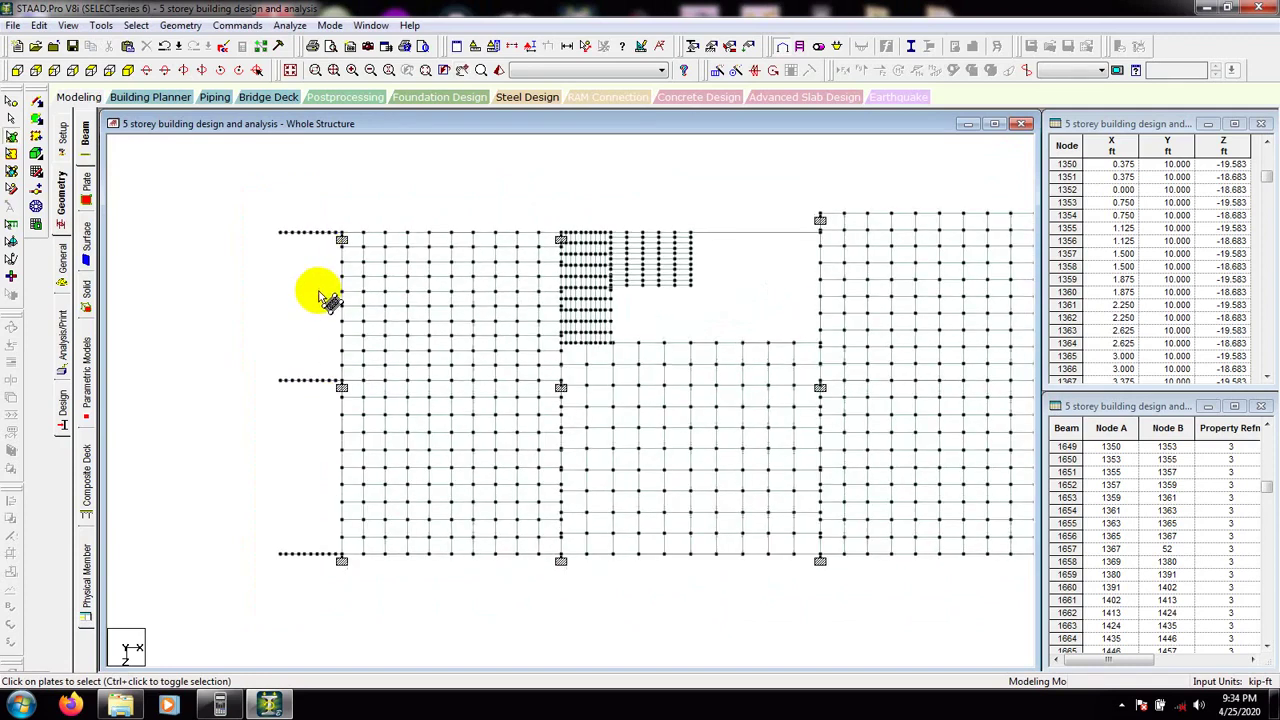
click(10, 120)
scroll(243, 284, up, 2)
middle_drag(249, 277, 305, 240)
drag(281, 158, 358, 562)
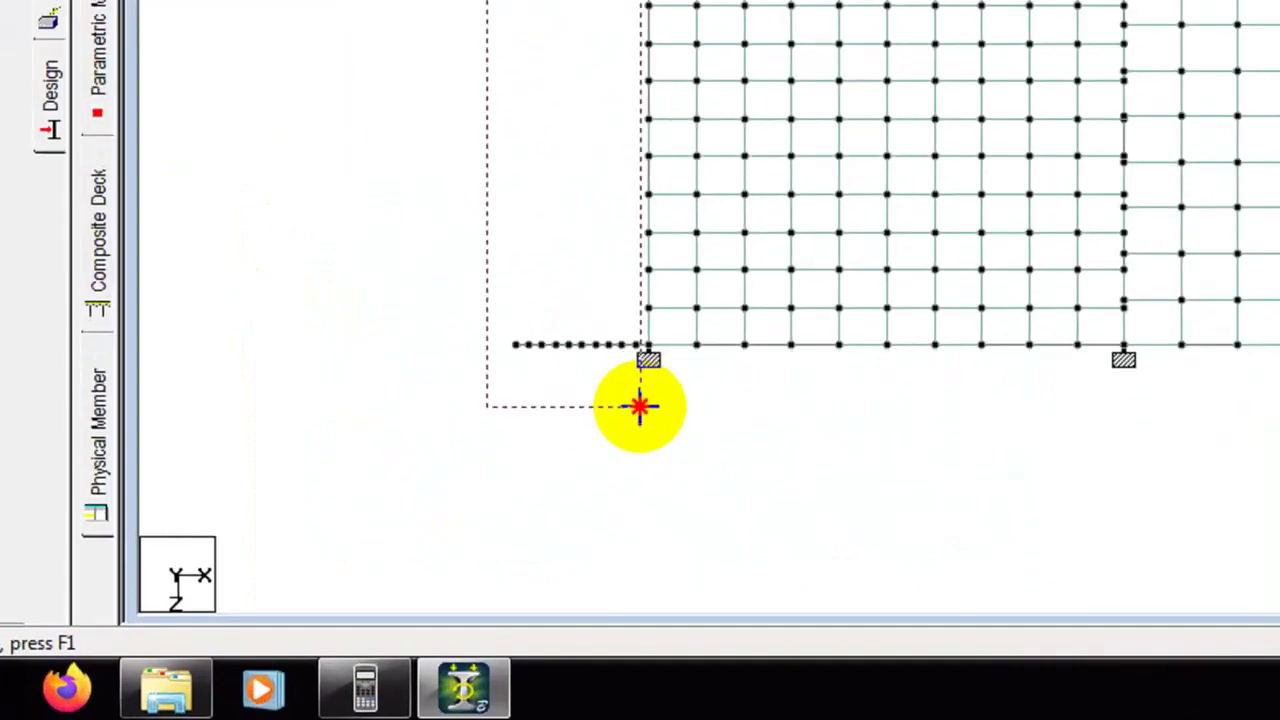
drag(640, 406, 640, 385)
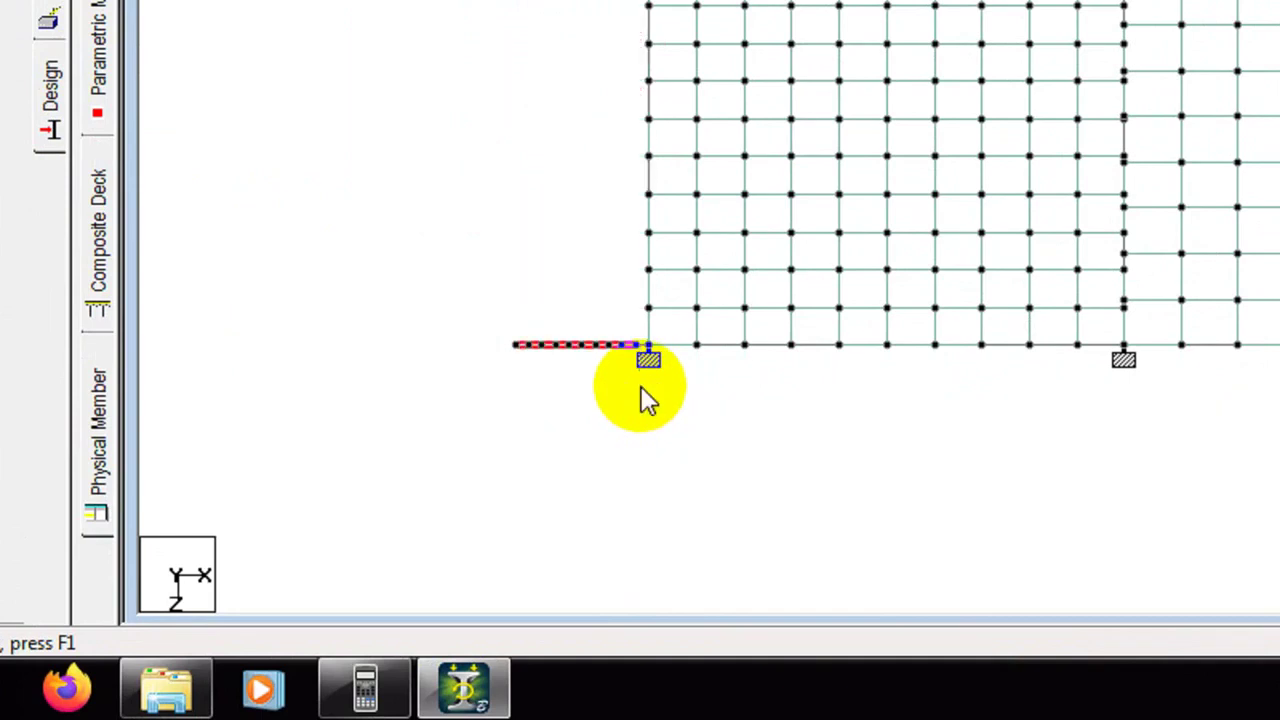
Step: Correct the beam selection at the corner column, excluding the adjoining floor-edge members and keeping the overhanging beam row
scroll(613, 292, up, 5)
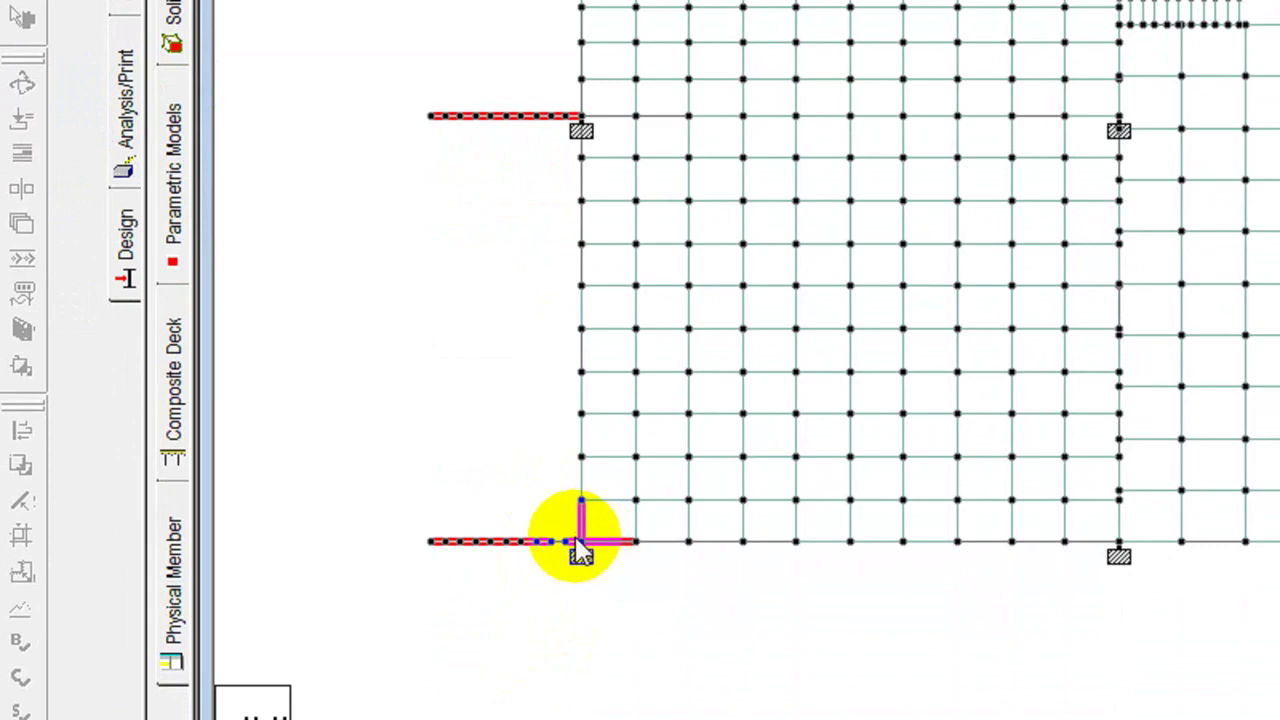
ctrl+click(601, 538)
ctrl+click(578, 520)
ctrl+click(560, 539)
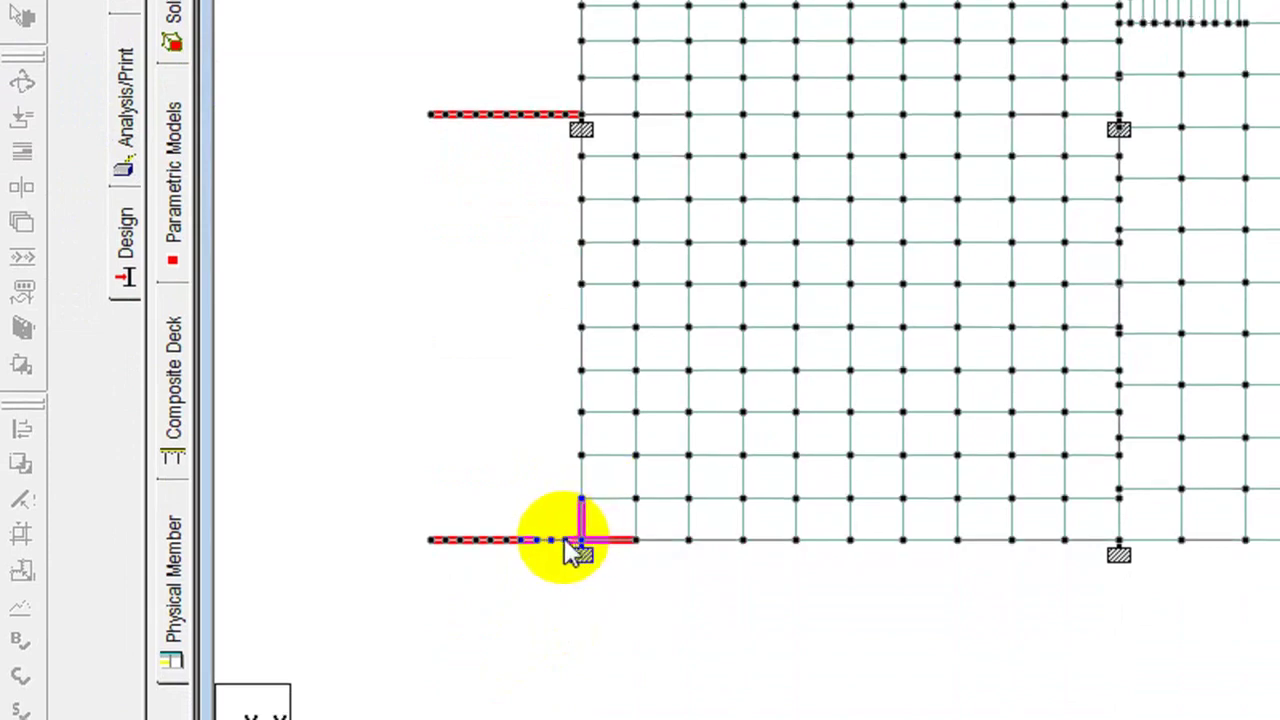
scroll(555, 532, up, 3)
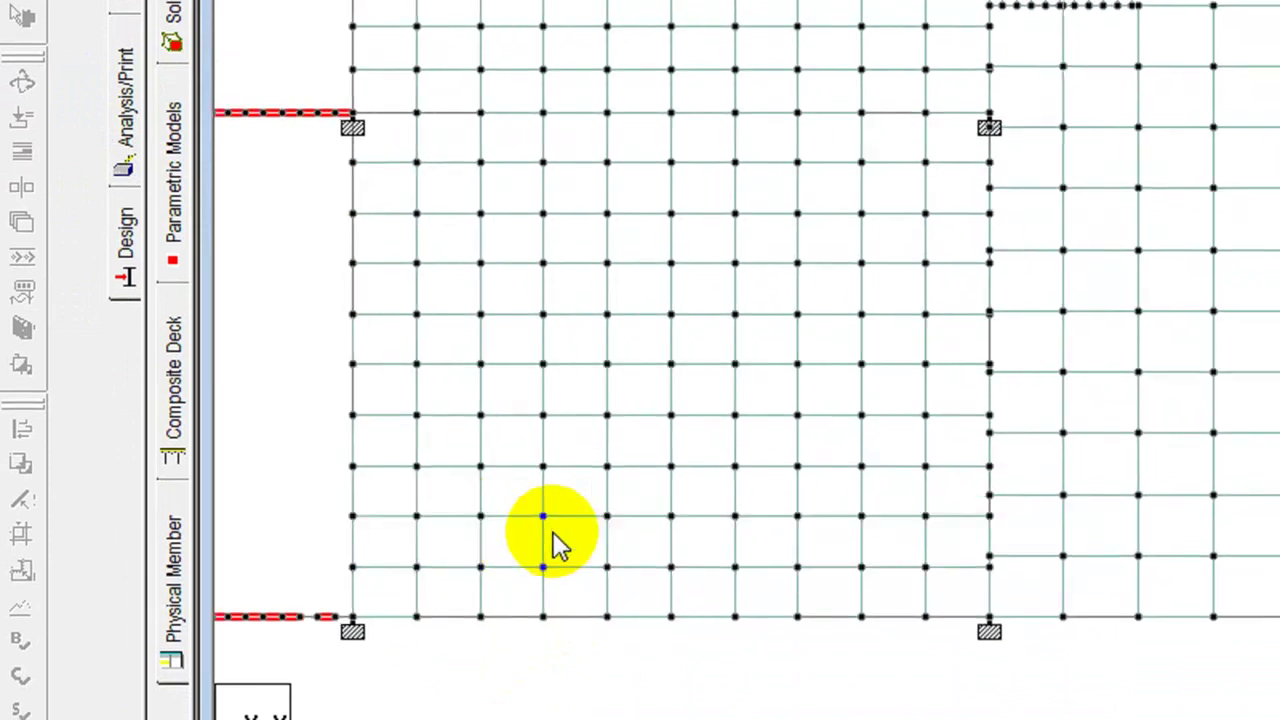
mouse_move(549, 538)
middle_down()
mouse_move(960, 436)
mouse_move(834, 440)
mouse_move(567, 555)
mouse_move(642, 522)
mouse_move(615, 510)
mouse_move(563, 537)
middle_up()
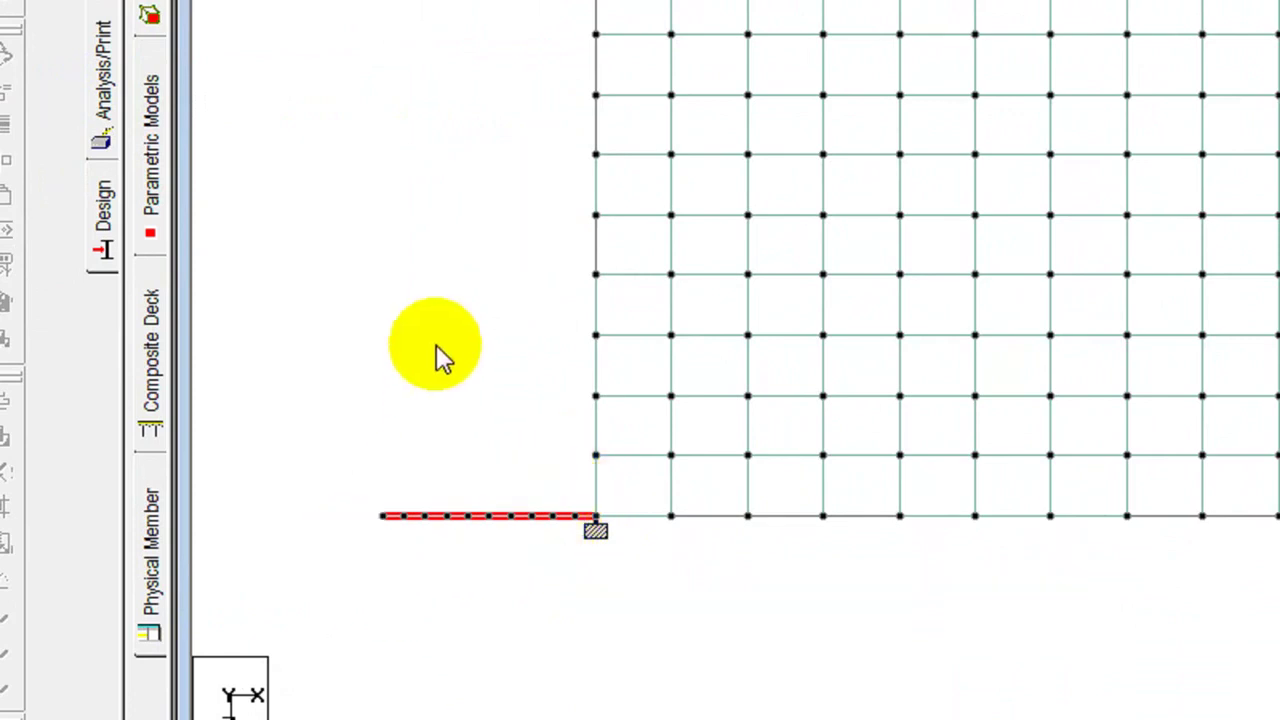
scroll(445, 342, down, 2)
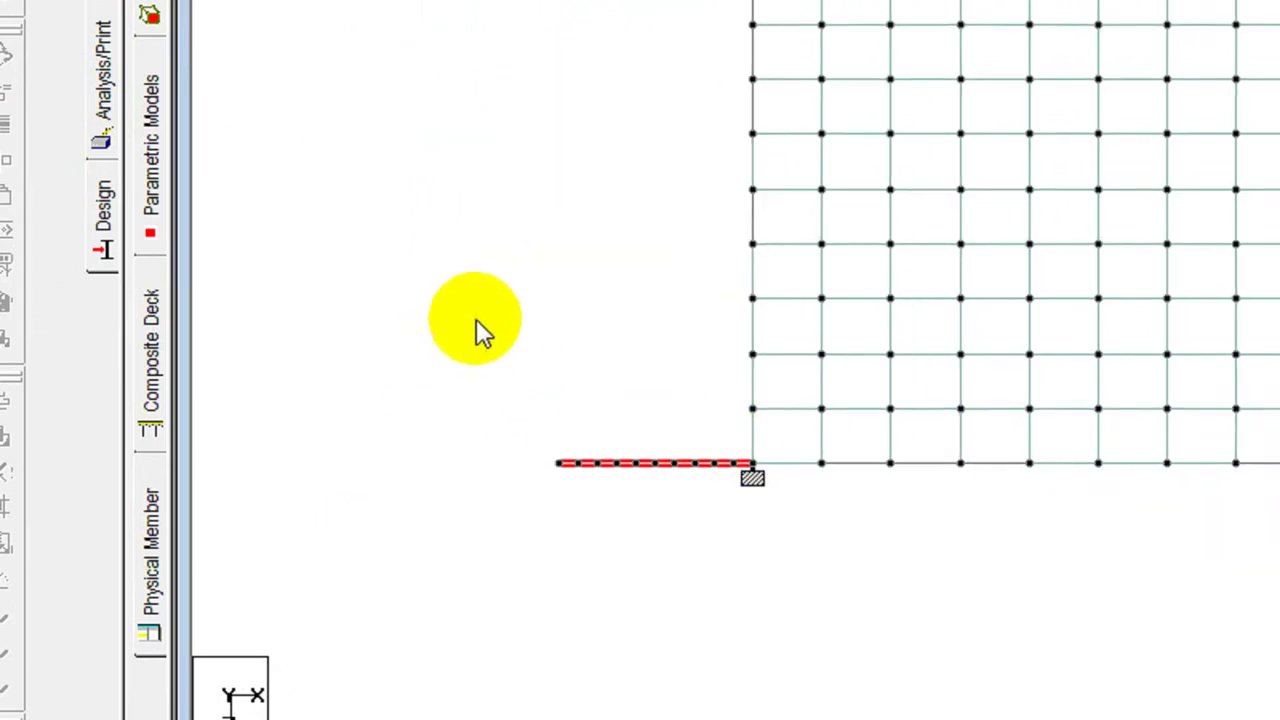
scroll(476, 319, down, 1)
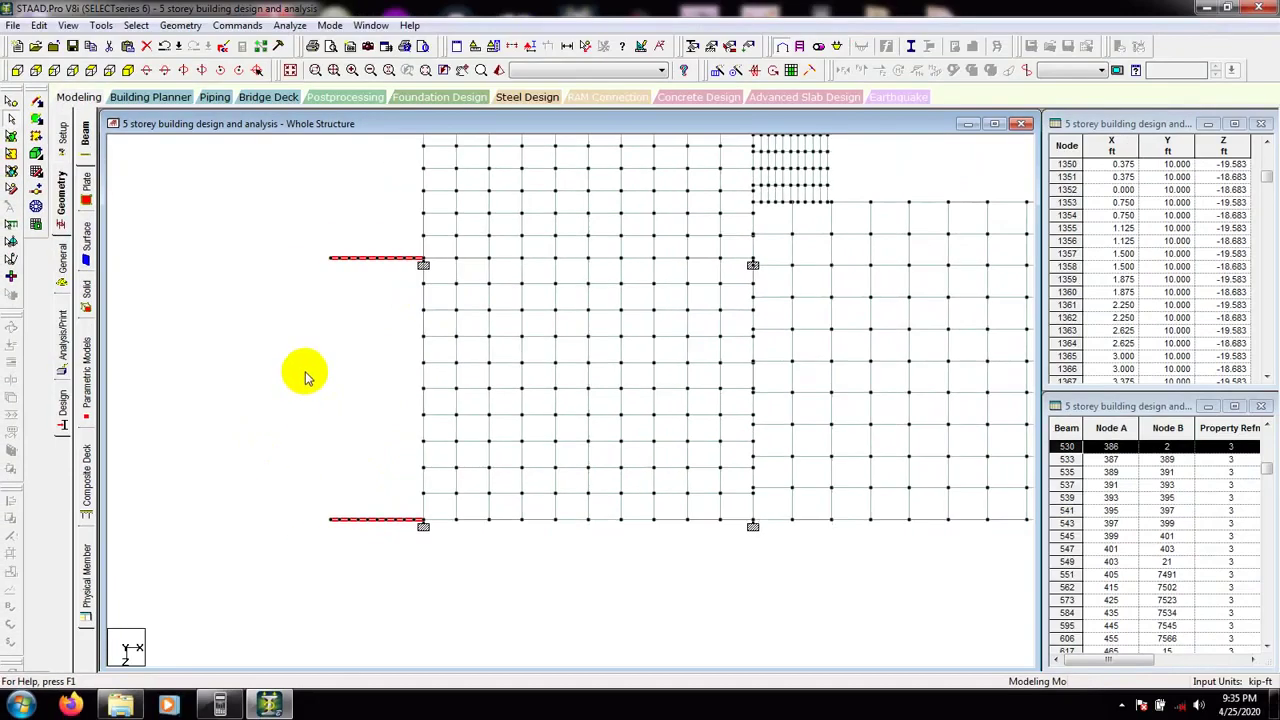
Step: Delete the three selected rows of overhanging beams together with their unattached nodes
middle_drag(586, 145, 498, 361)
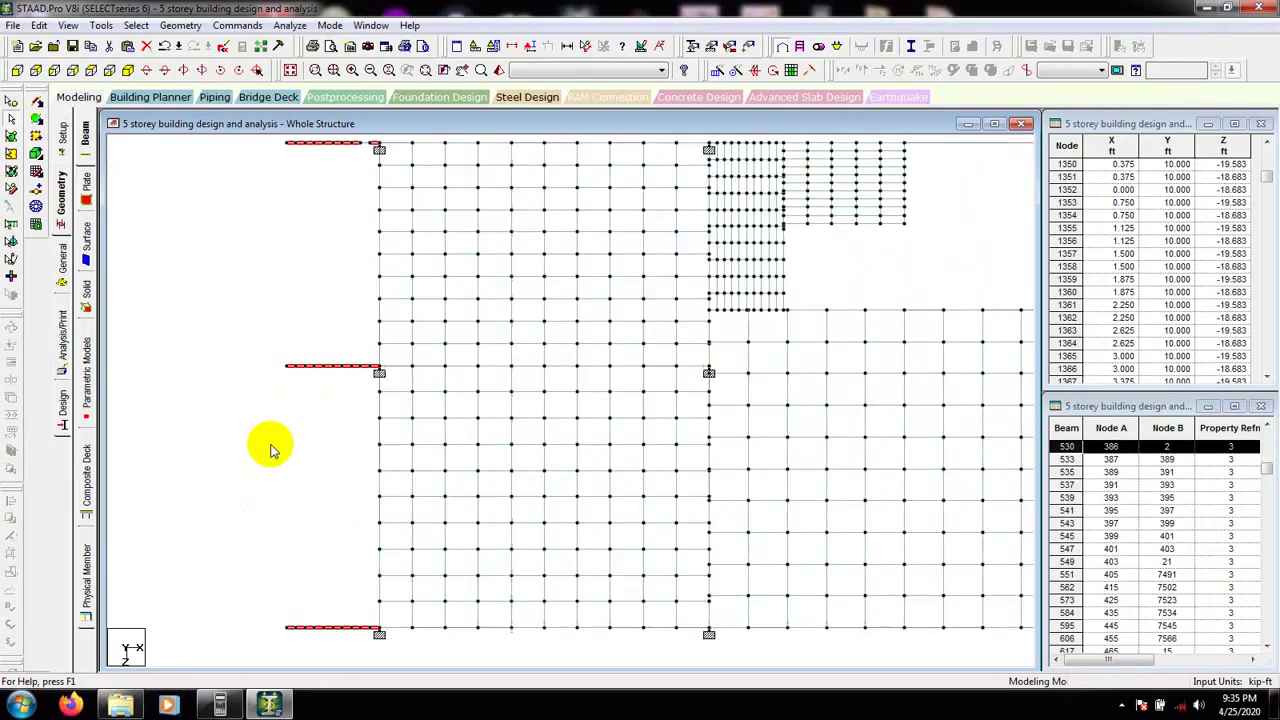
scroll(274, 435, down, 1)
middle_drag(283, 285, 224, 300)
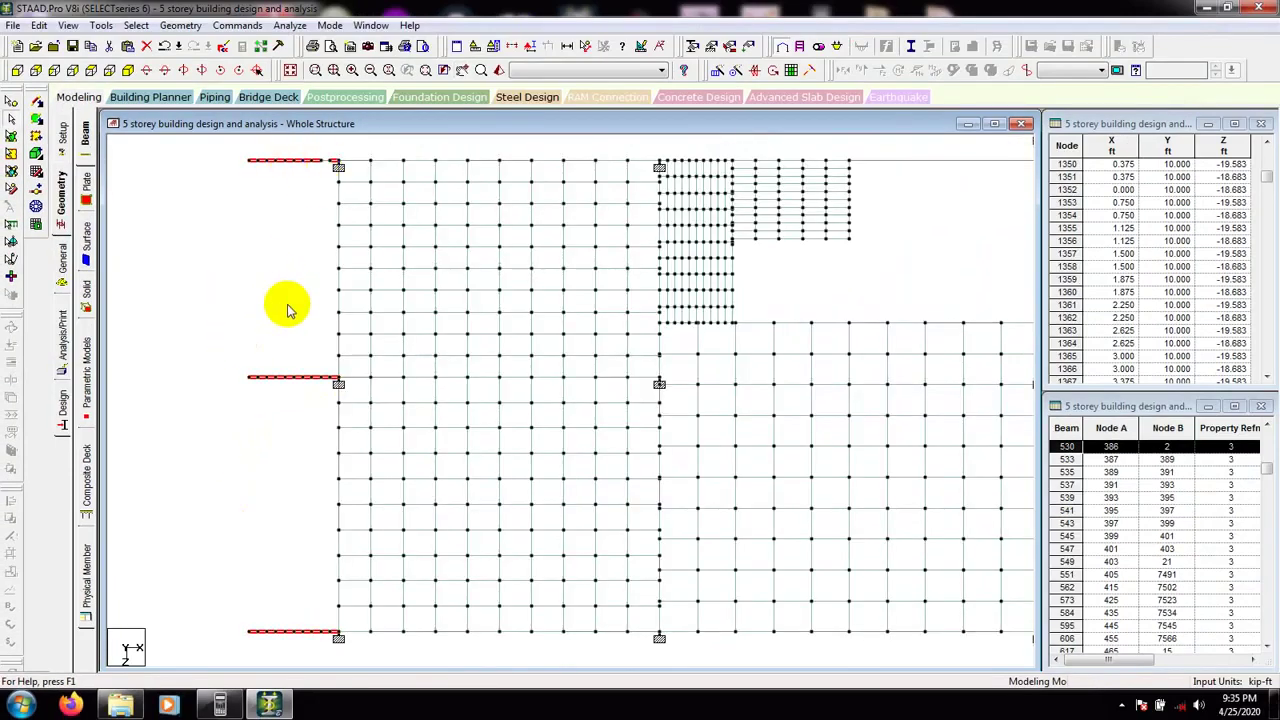
key(Delete)
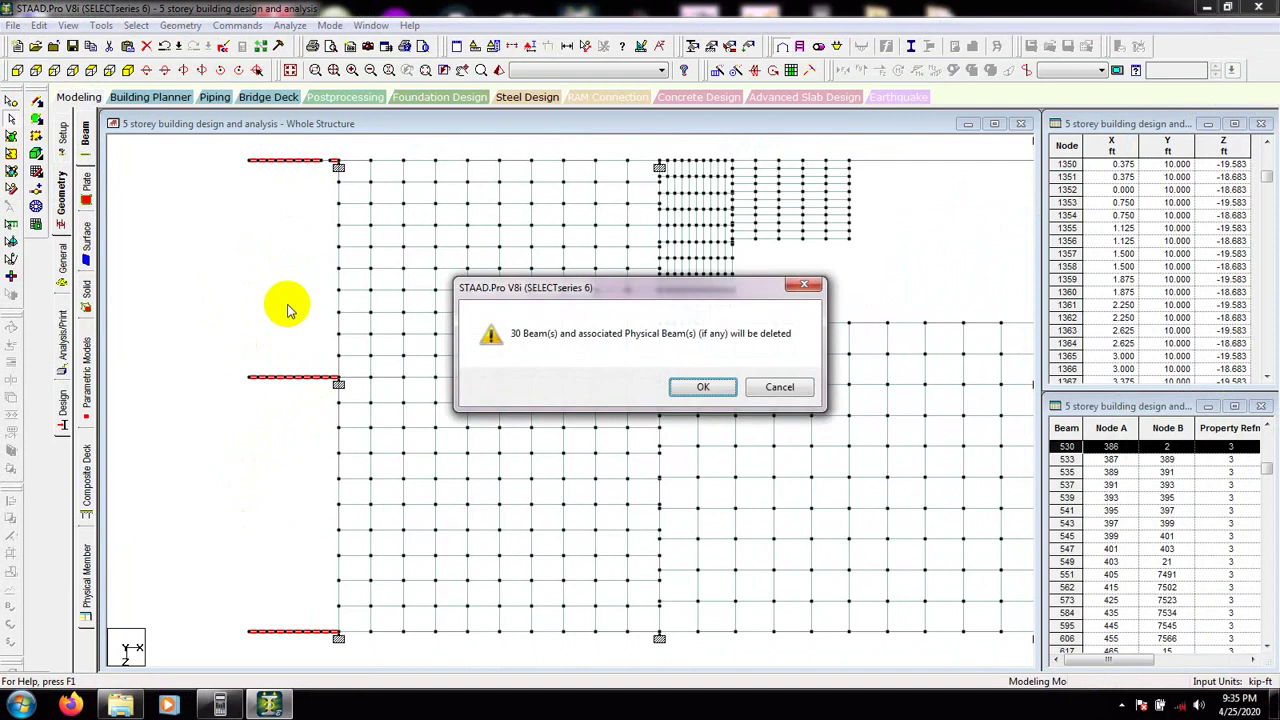
click(701, 388)
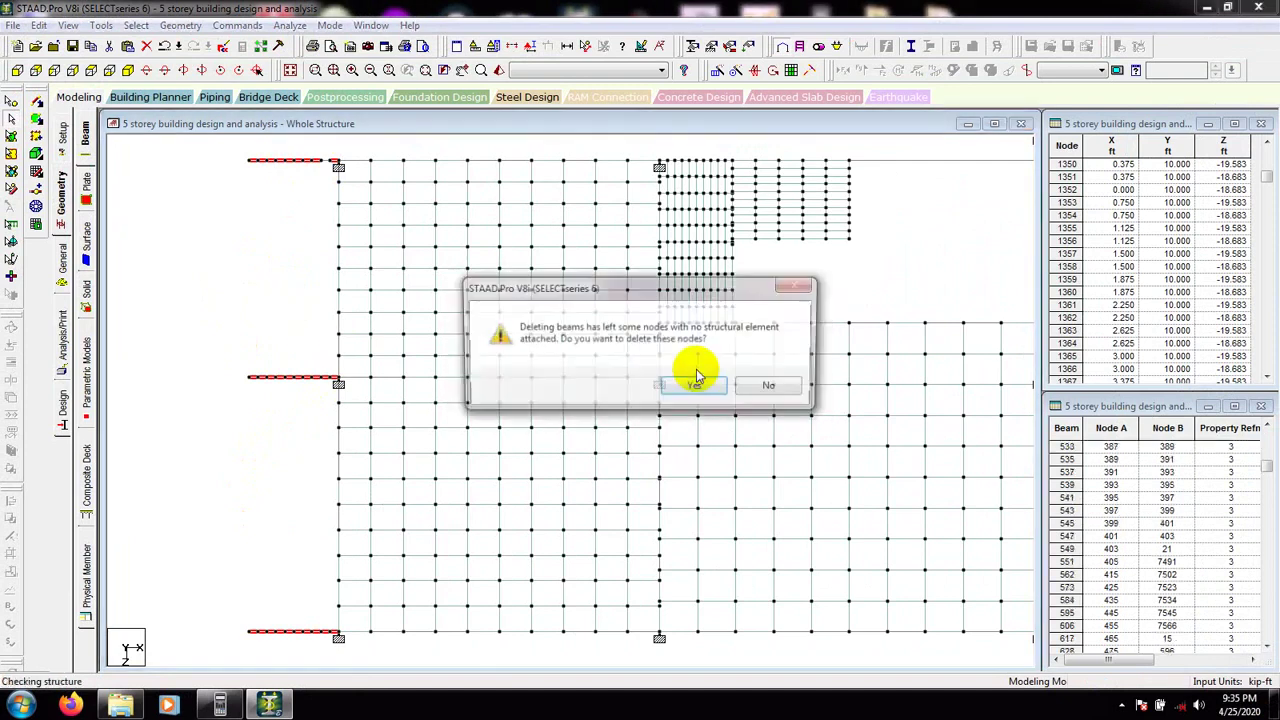
click(695, 388)
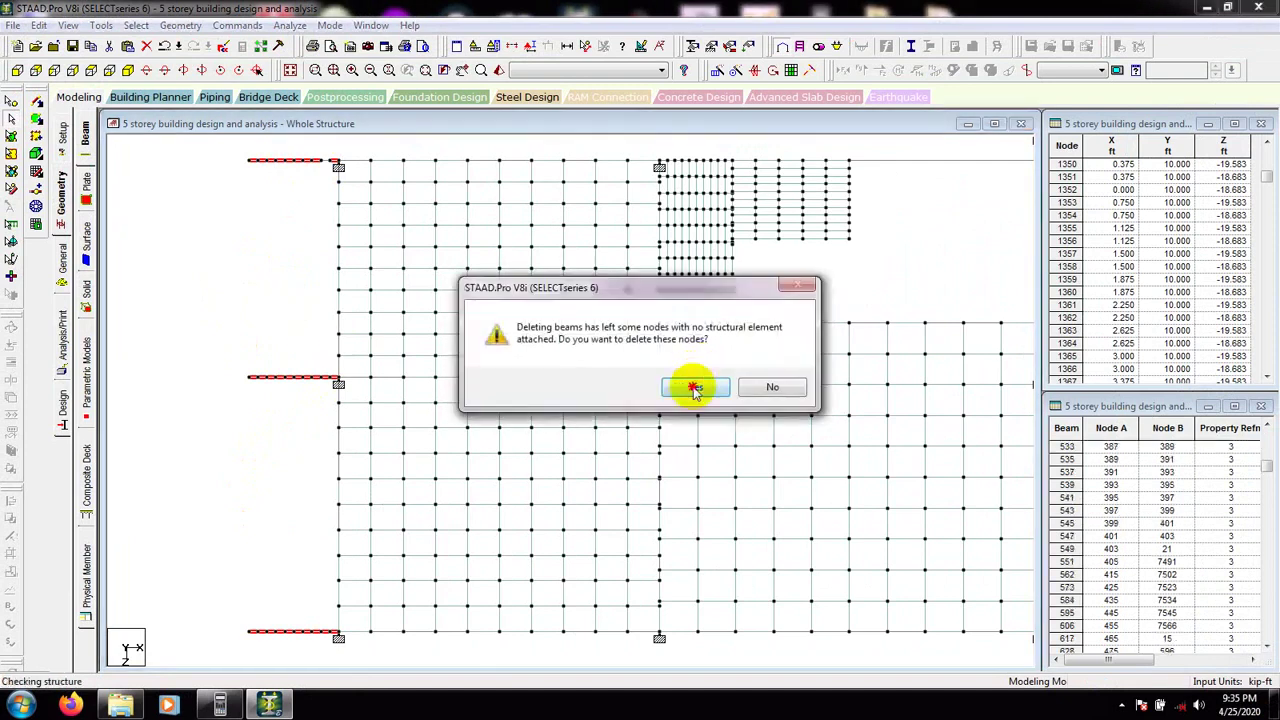
Step: Delete the short leftover overhanging beam 302 together with its unattached nodes
click(327, 166)
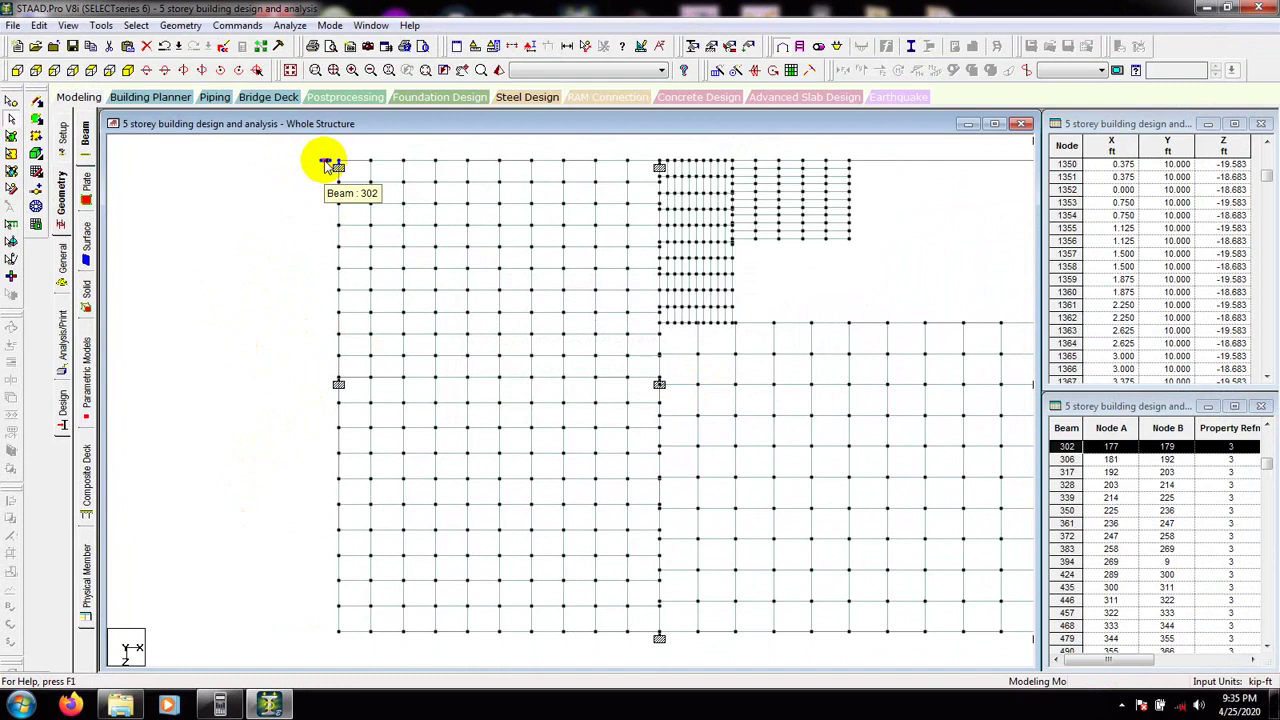
key(Delete)
click(690, 392)
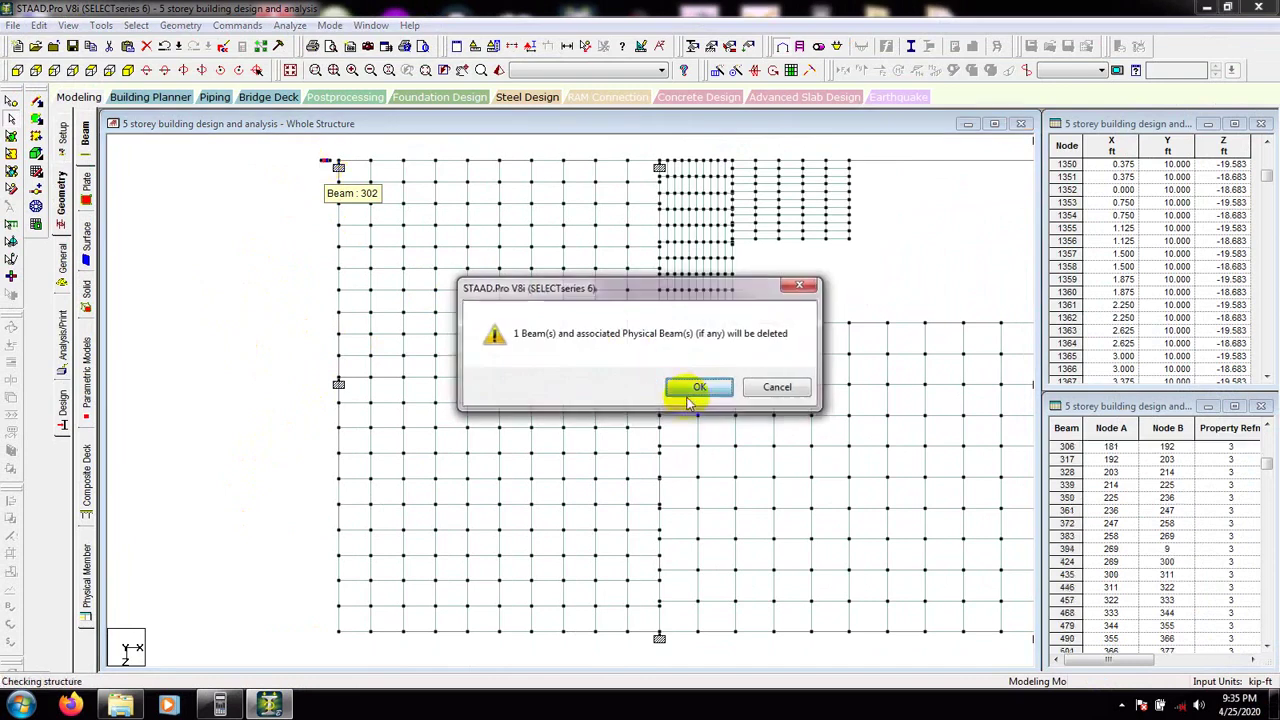
click(695, 388)
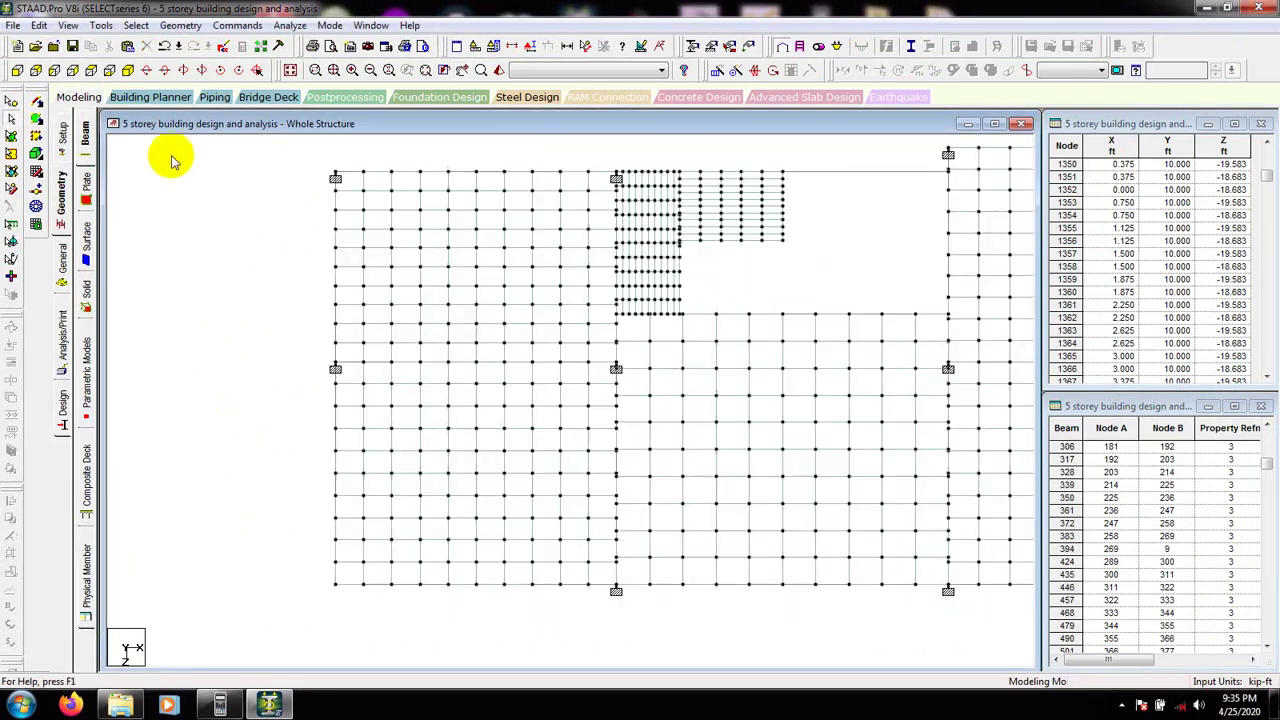
Step: Show the model in isometric view and undo the recent deletions back to the point where the corner column is restored
click(127, 70)
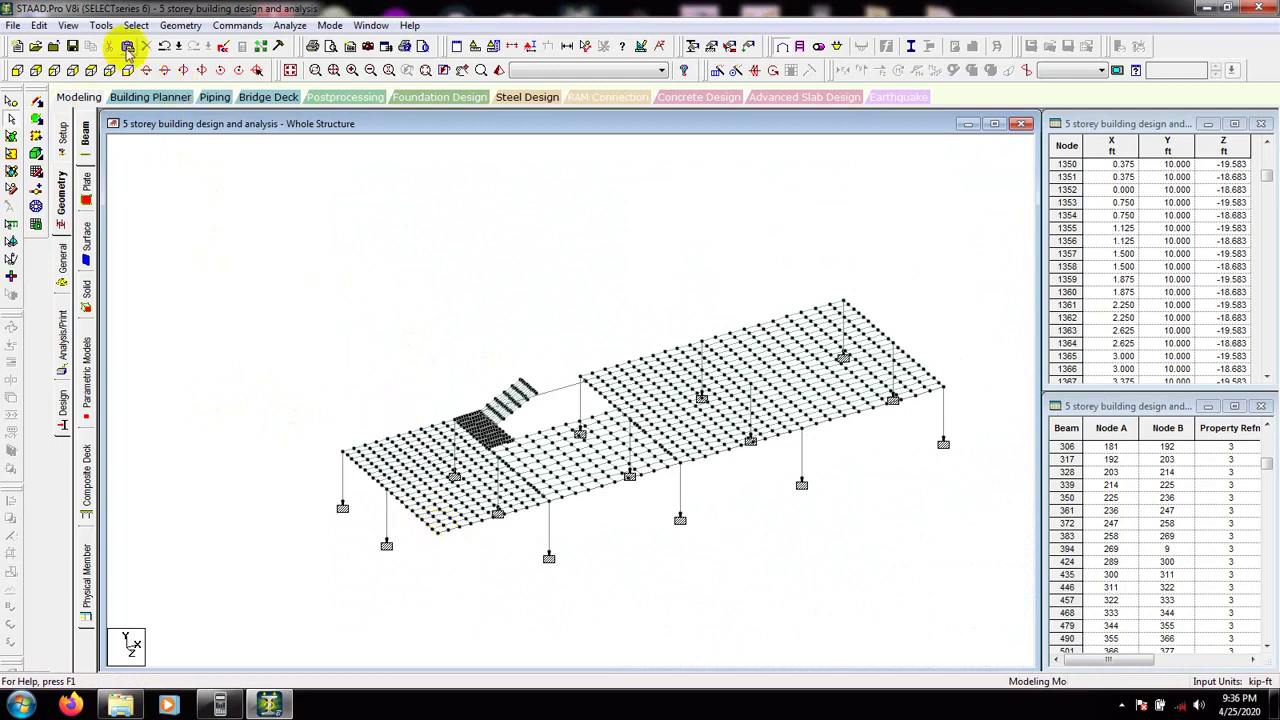
click(166, 48)
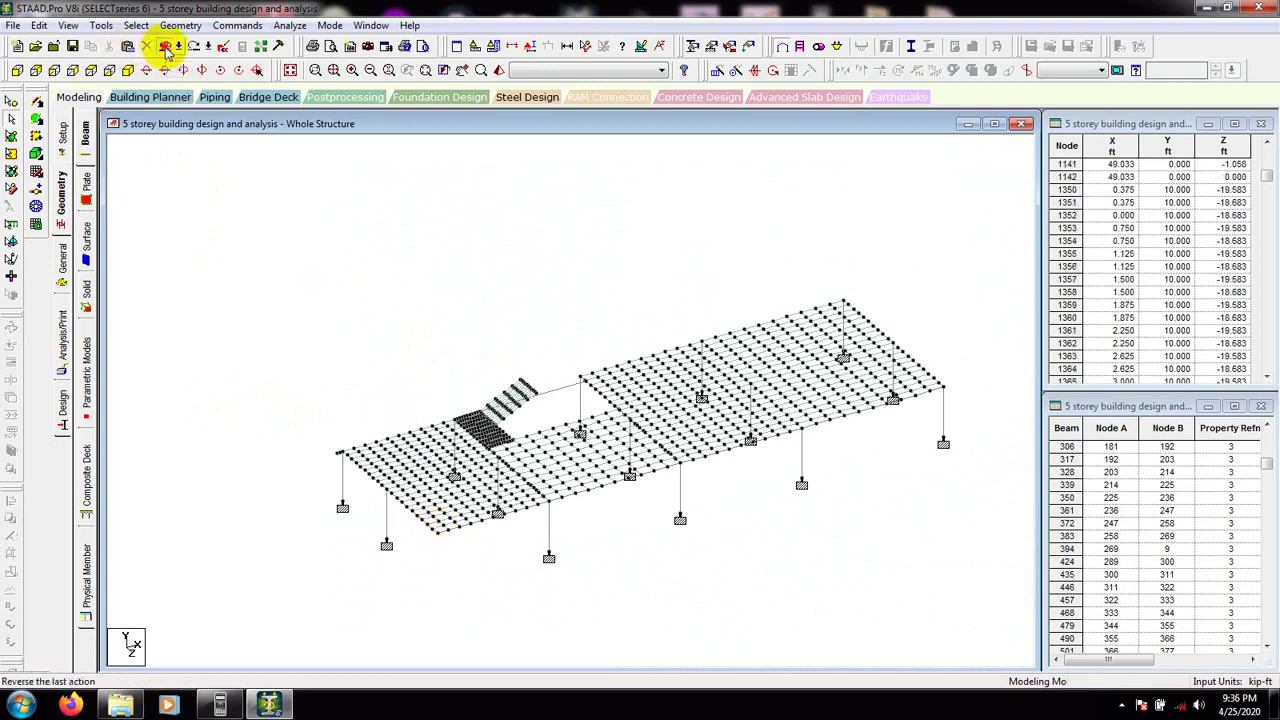
click(166, 48)
click(166, 48)
click(166, 48)
click(166, 48)
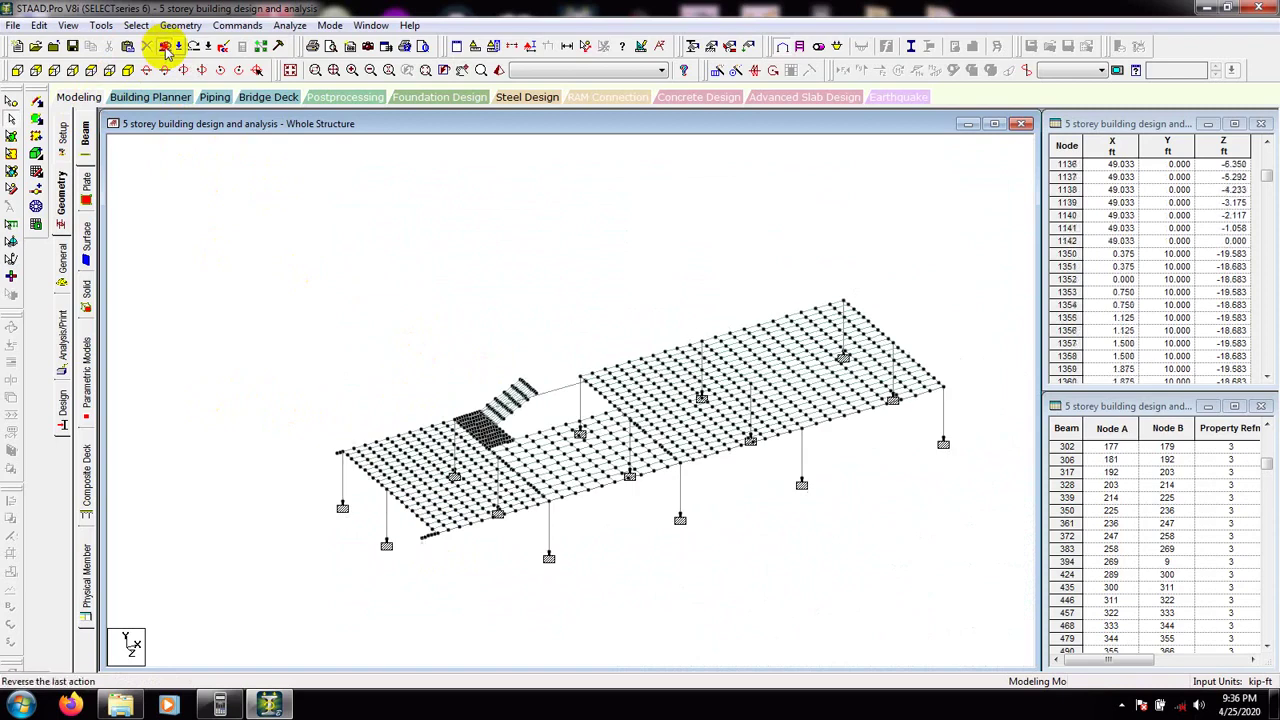
click(166, 48)
click(166, 48)
click(166, 48)
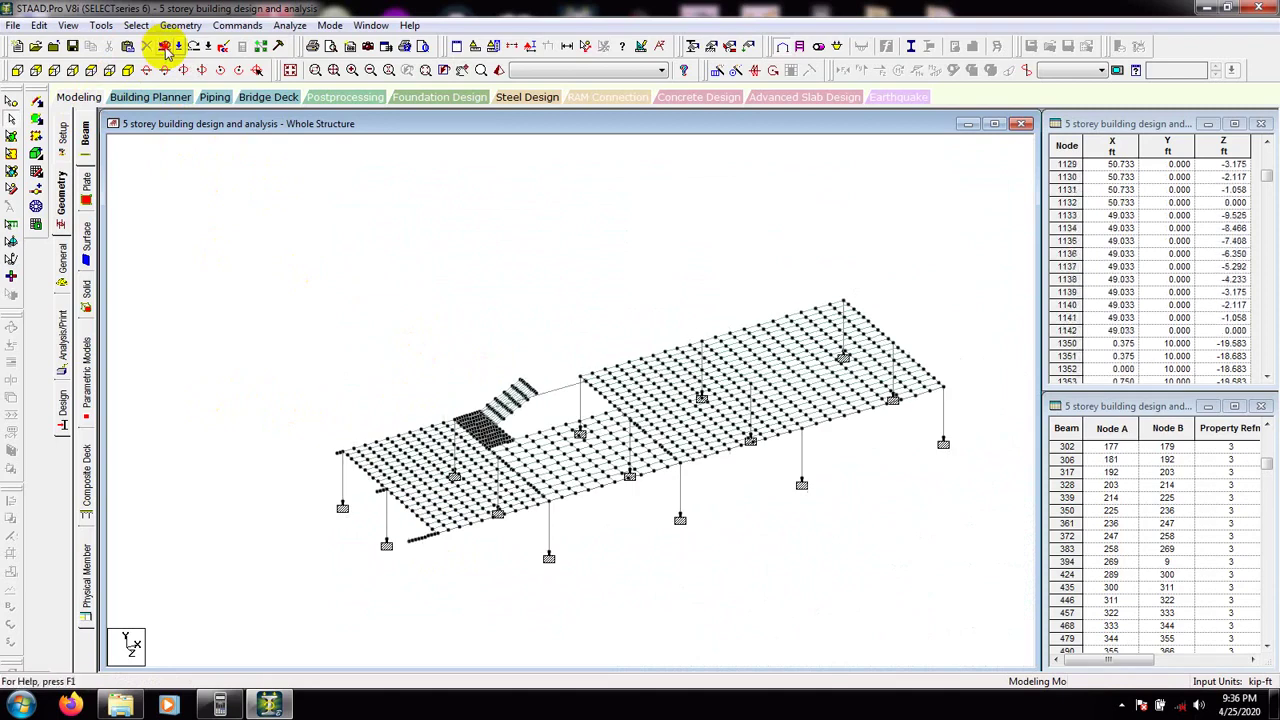
click(166, 48)
click(166, 48)
click(166, 48)
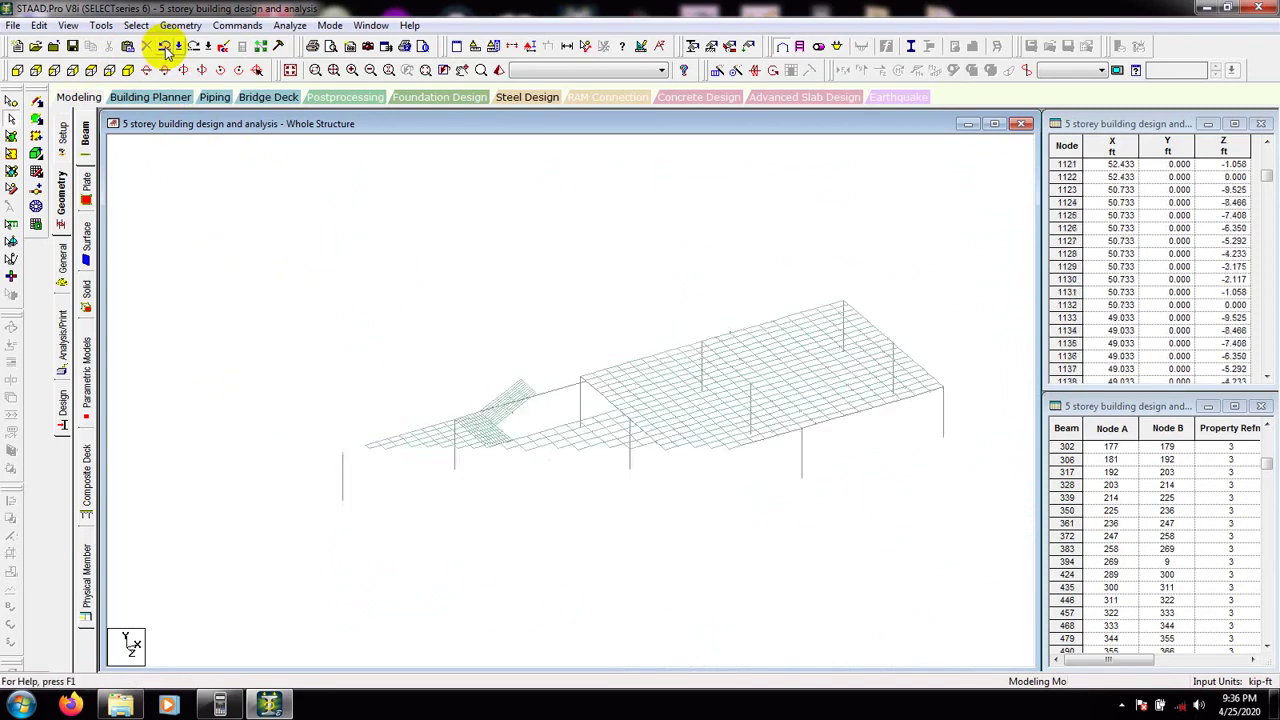
click(166, 48)
click(166, 48)
click(166, 48)
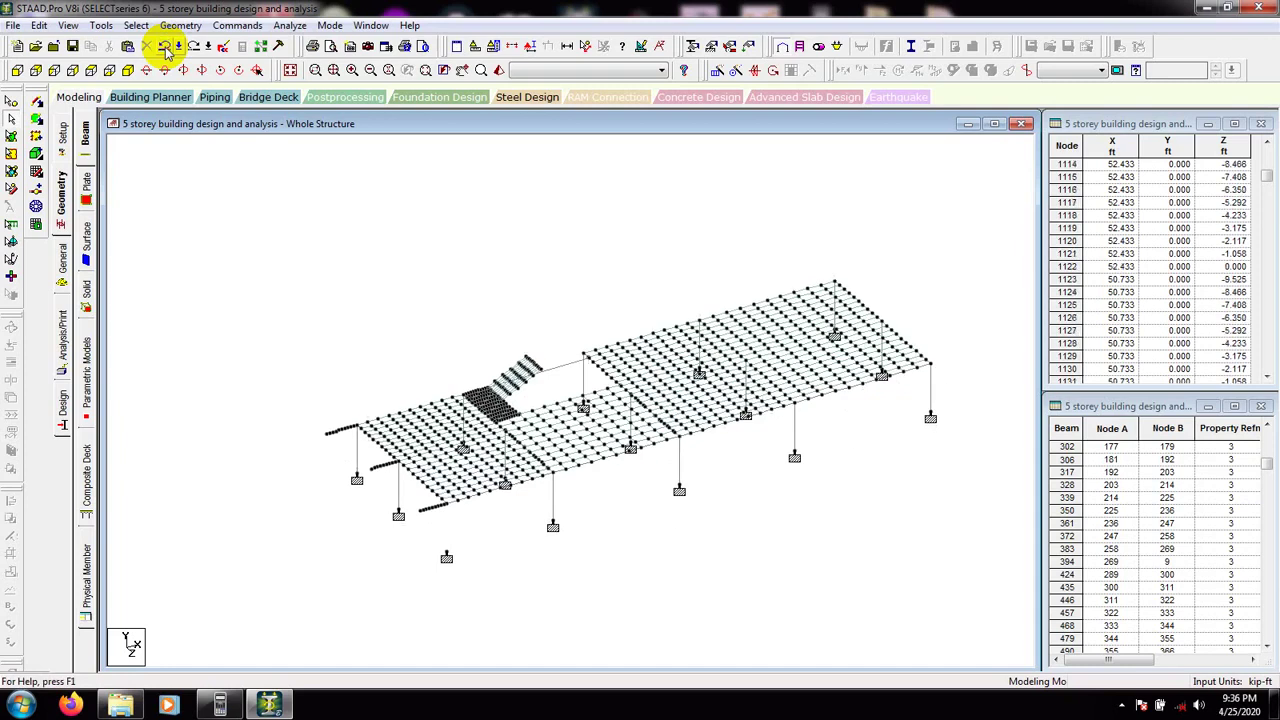
click(166, 48)
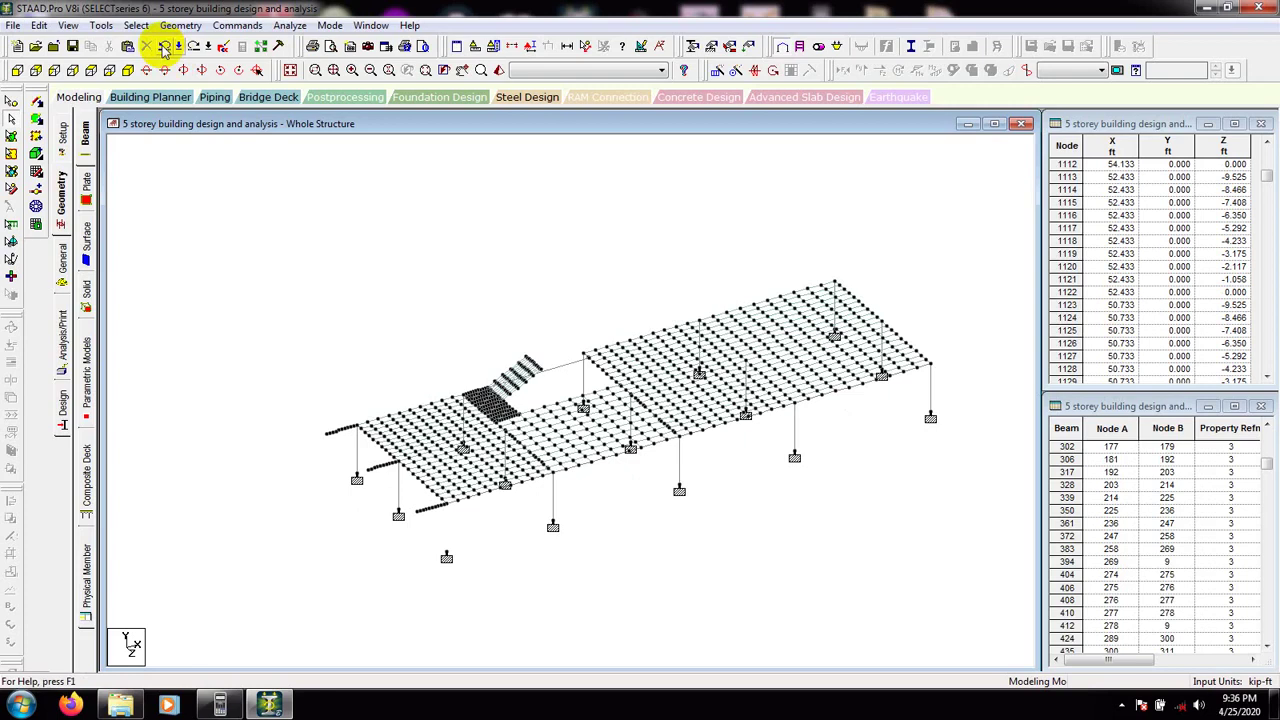
click(166, 48)
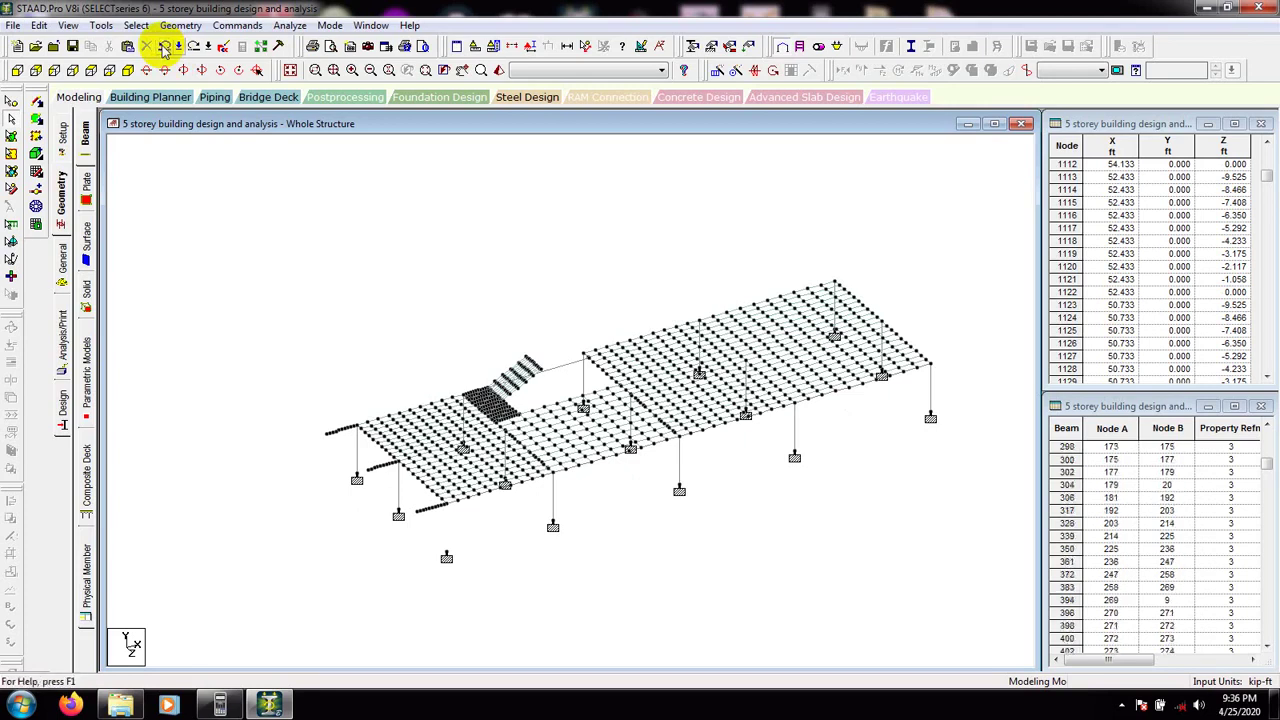
click(166, 48)
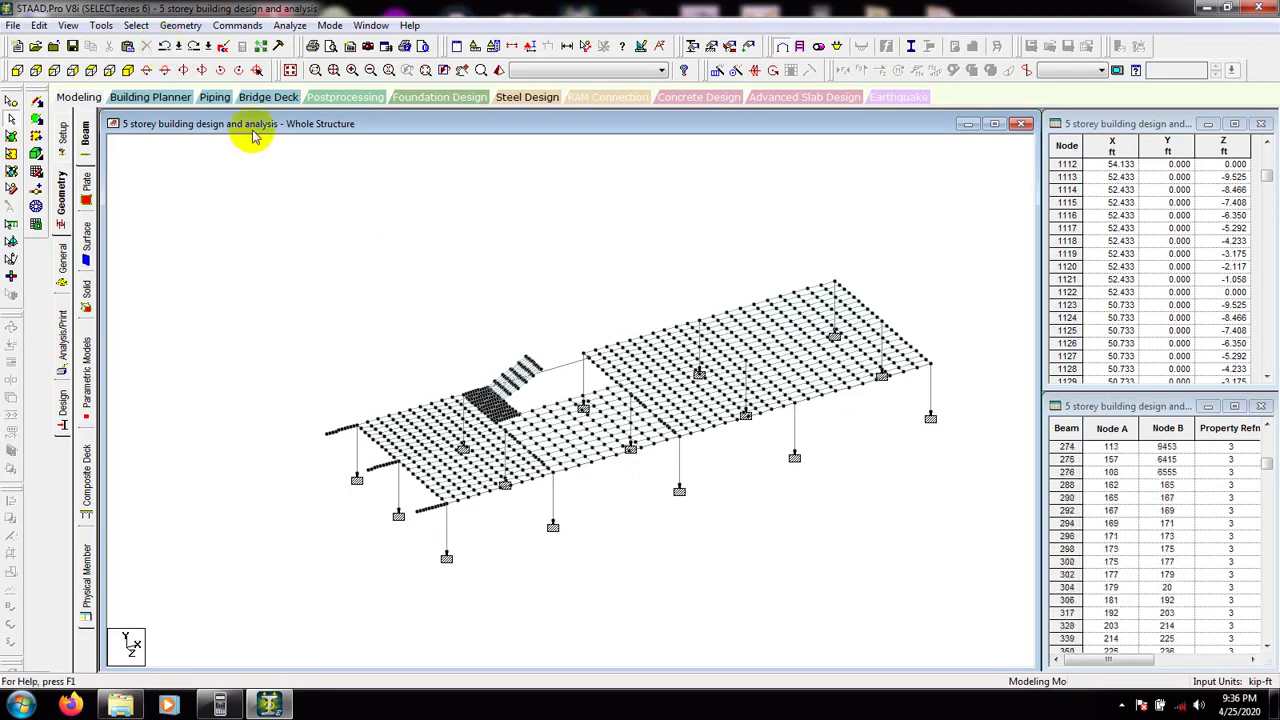
Step: Redo the corner column's deletion and undo it again
click(198, 47)
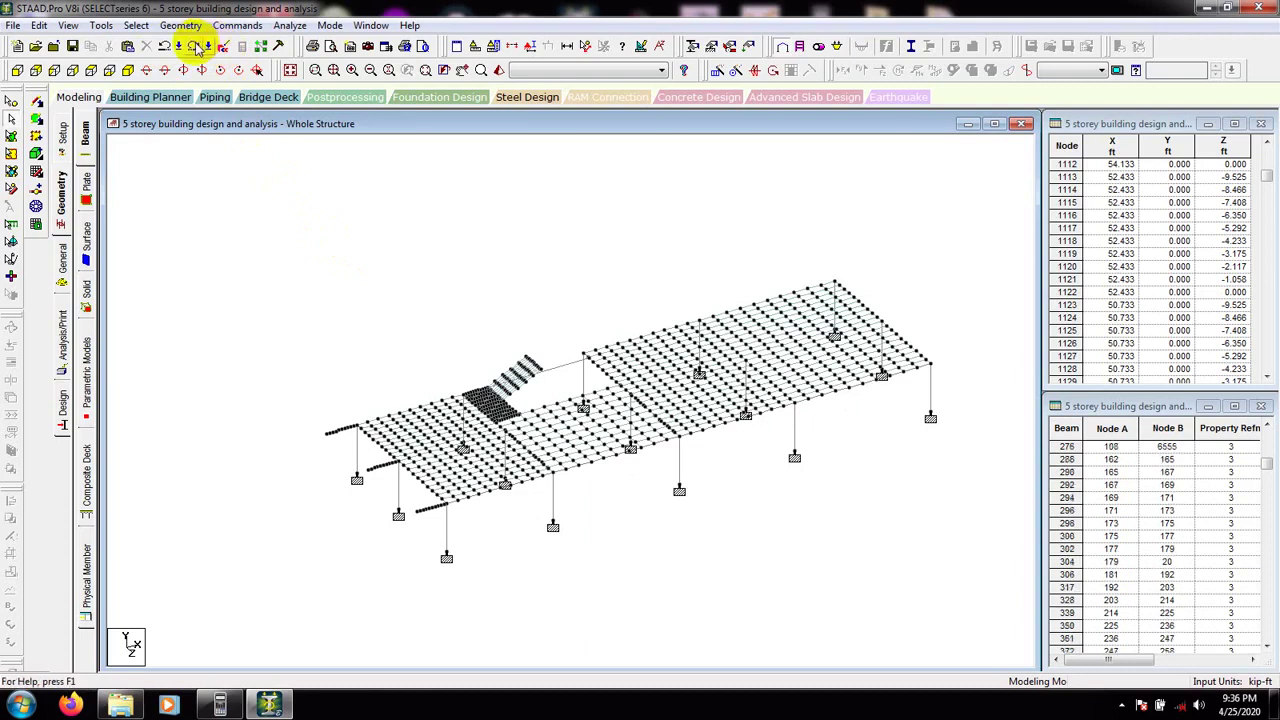
click(198, 48)
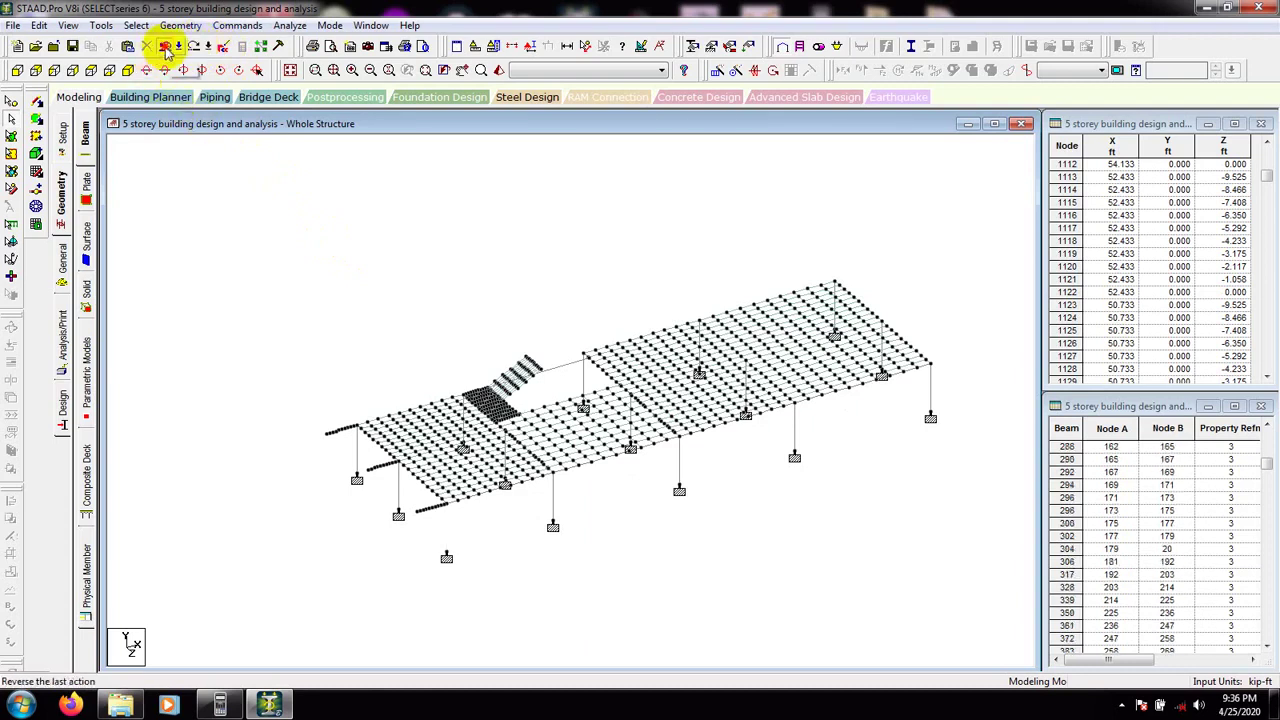
click(166, 48)
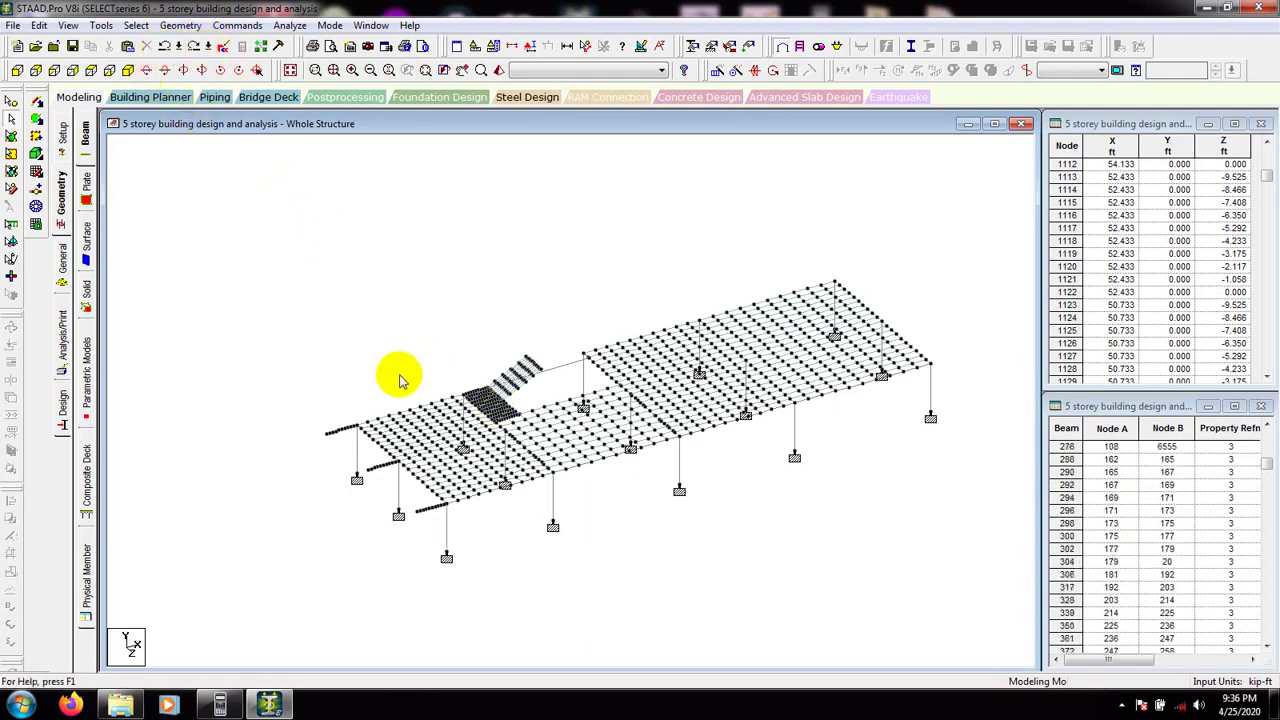
Step: In plan view, window-select the overhanging beams in the three rows beyond the end column line and delete them with their unattached nodes
middle_drag(398, 380, 308, 352)
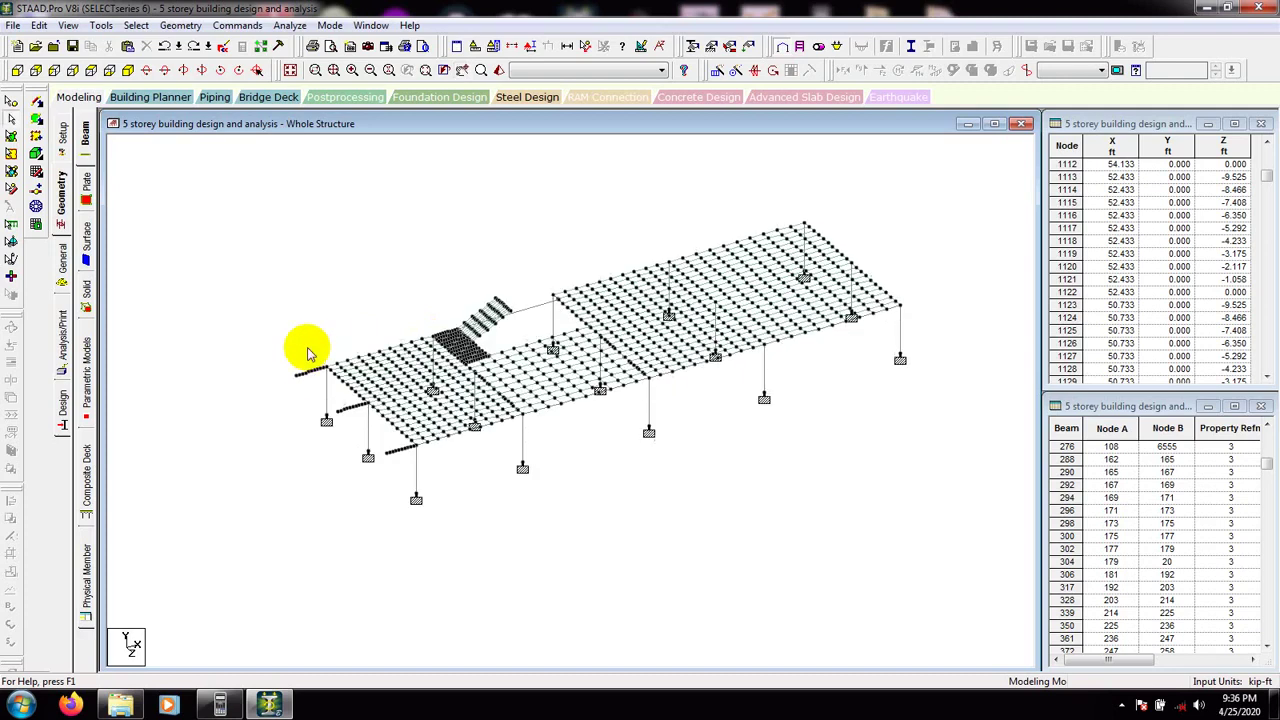
scroll(350, 494, up, 2)
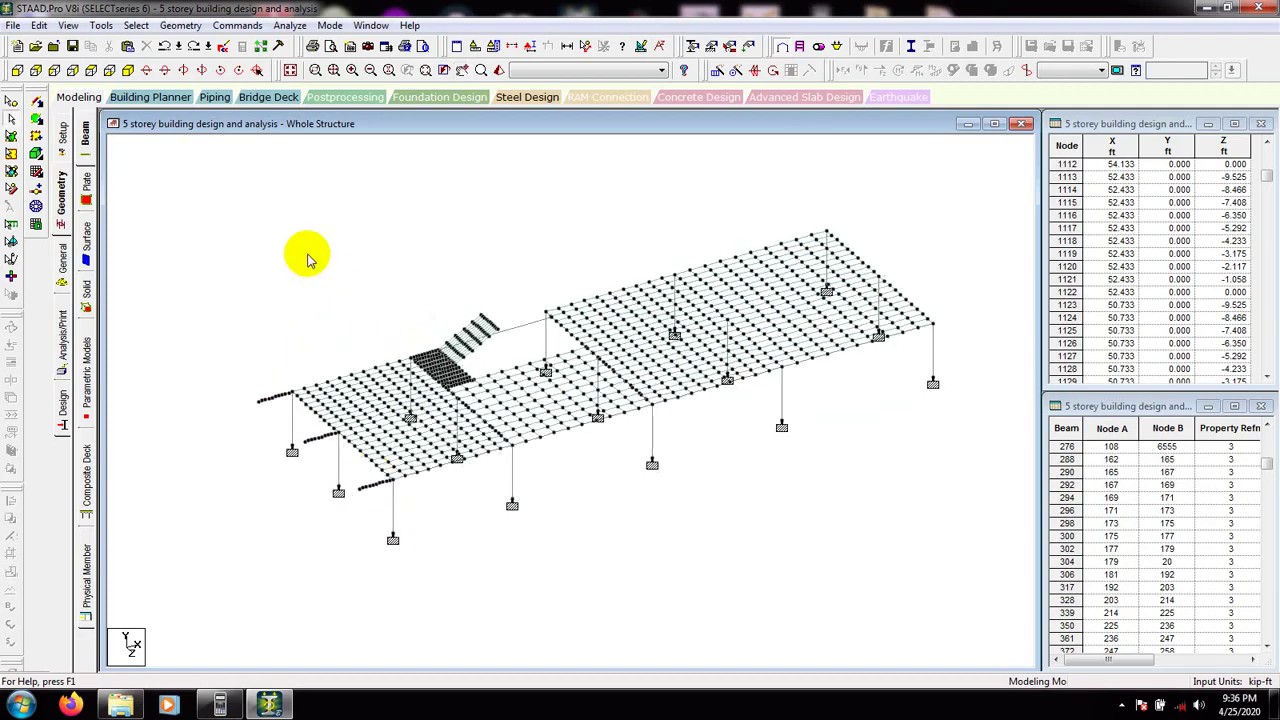
click(92, 74)
middle_drag(335, 474, 471, 566)
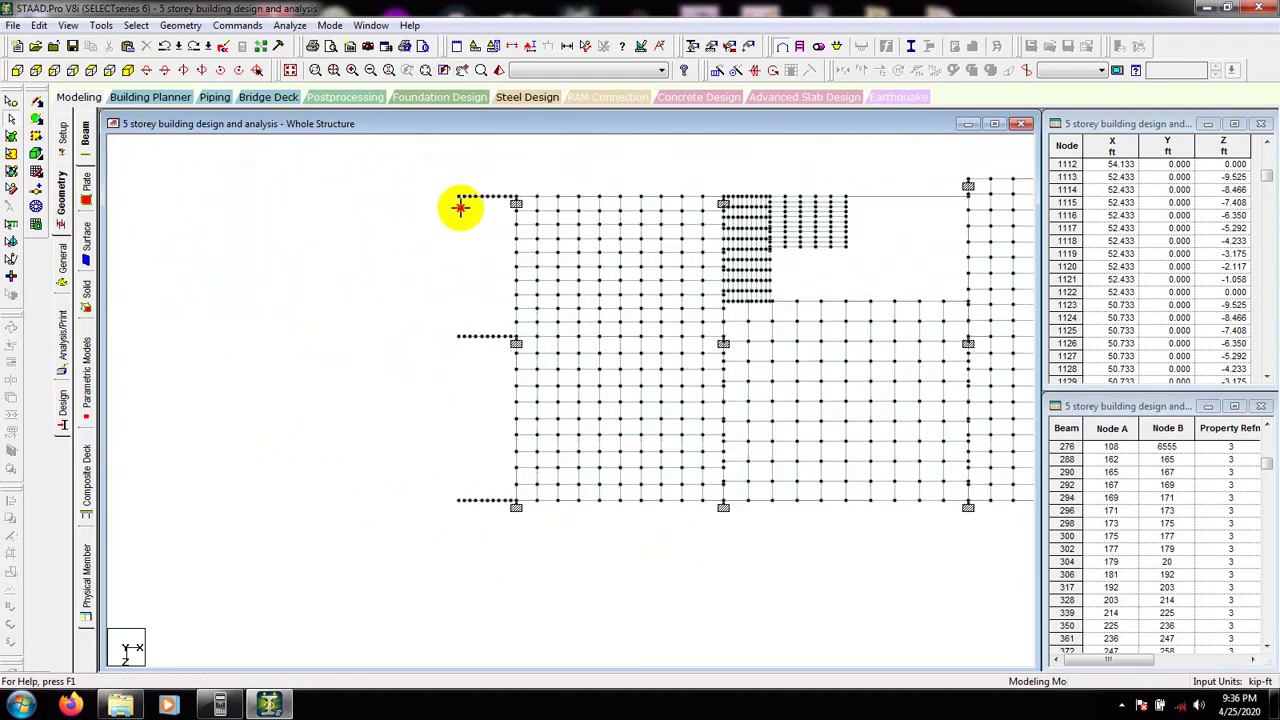
drag(501, 516, 510, 522)
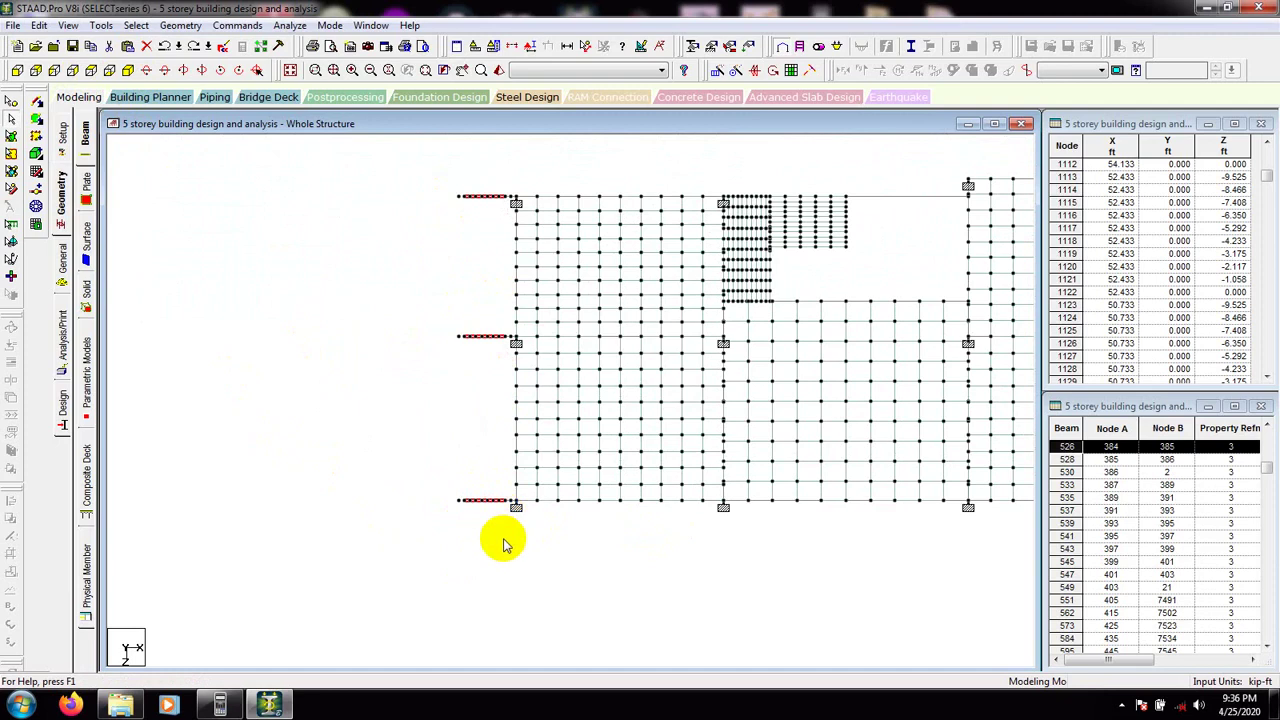
key(Delete)
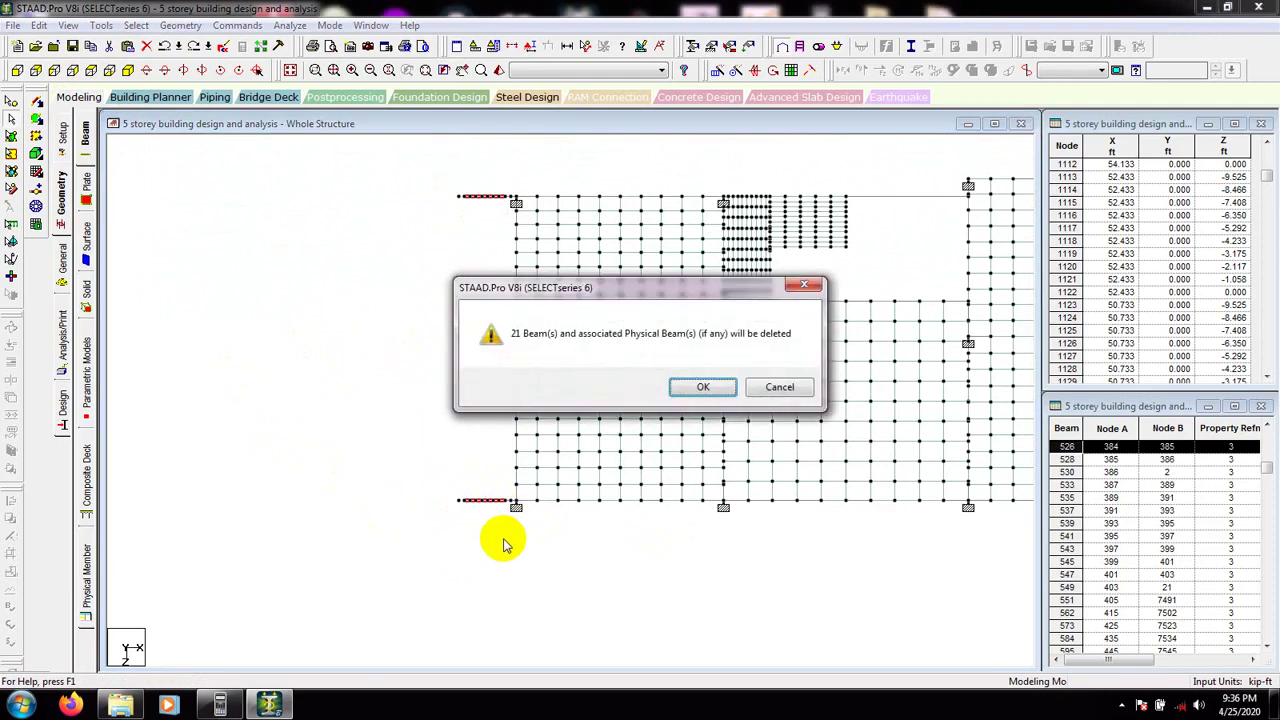
click(703, 388)
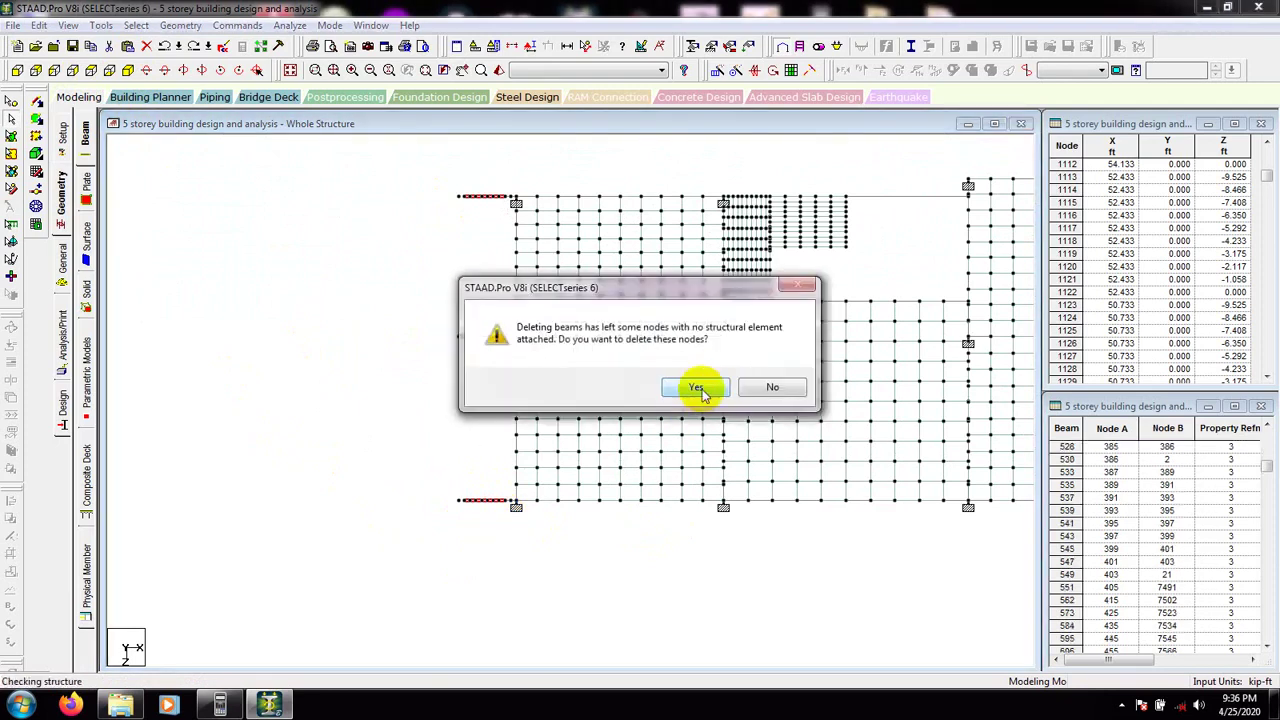
click(703, 387)
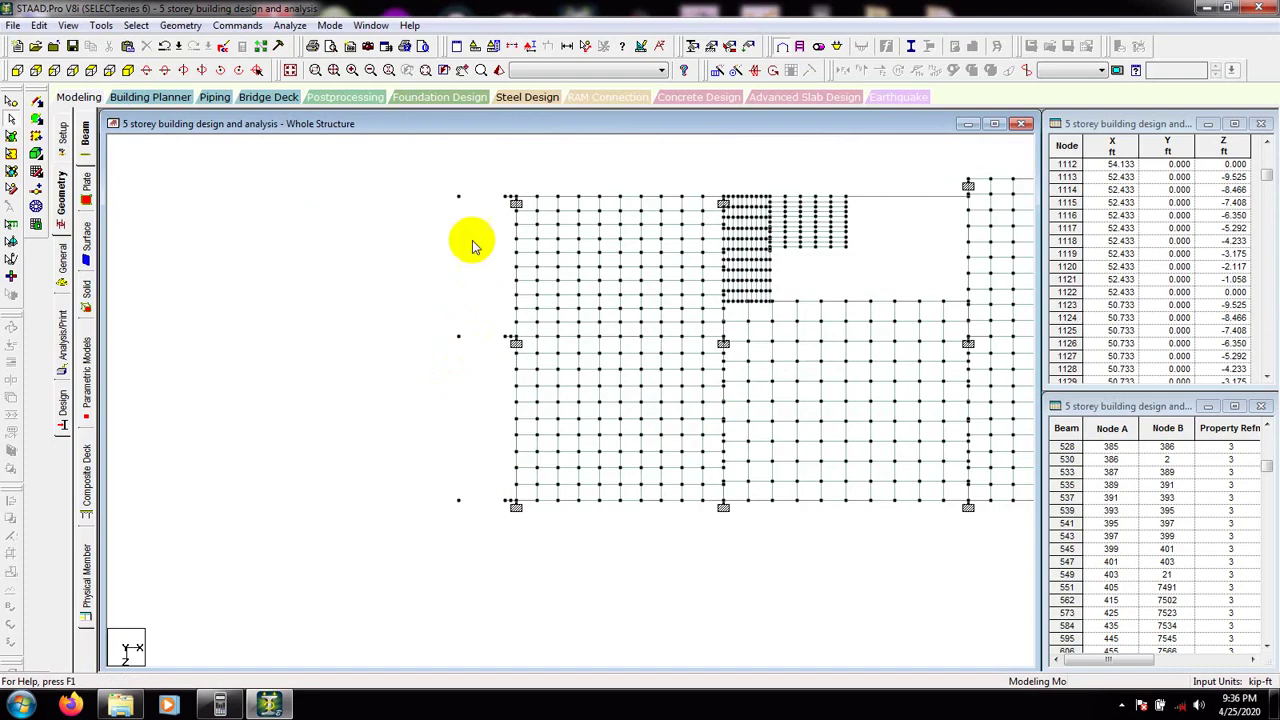
Step: Select the short beam stubs overhanging the back corner column in plan view, check them in isometric view, and delete them with their unattached nodes
drag(482, 191, 362, 599)
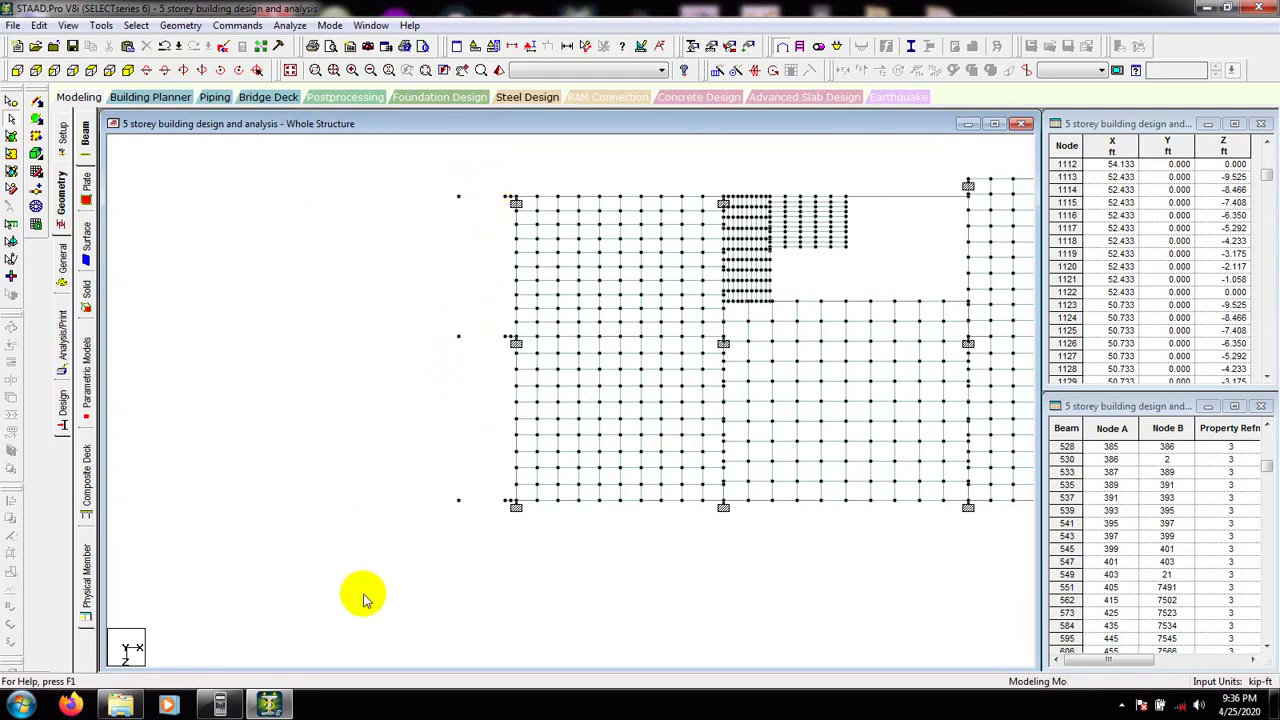
scroll(475, 264, up, 2)
scroll(478, 264, up, 1)
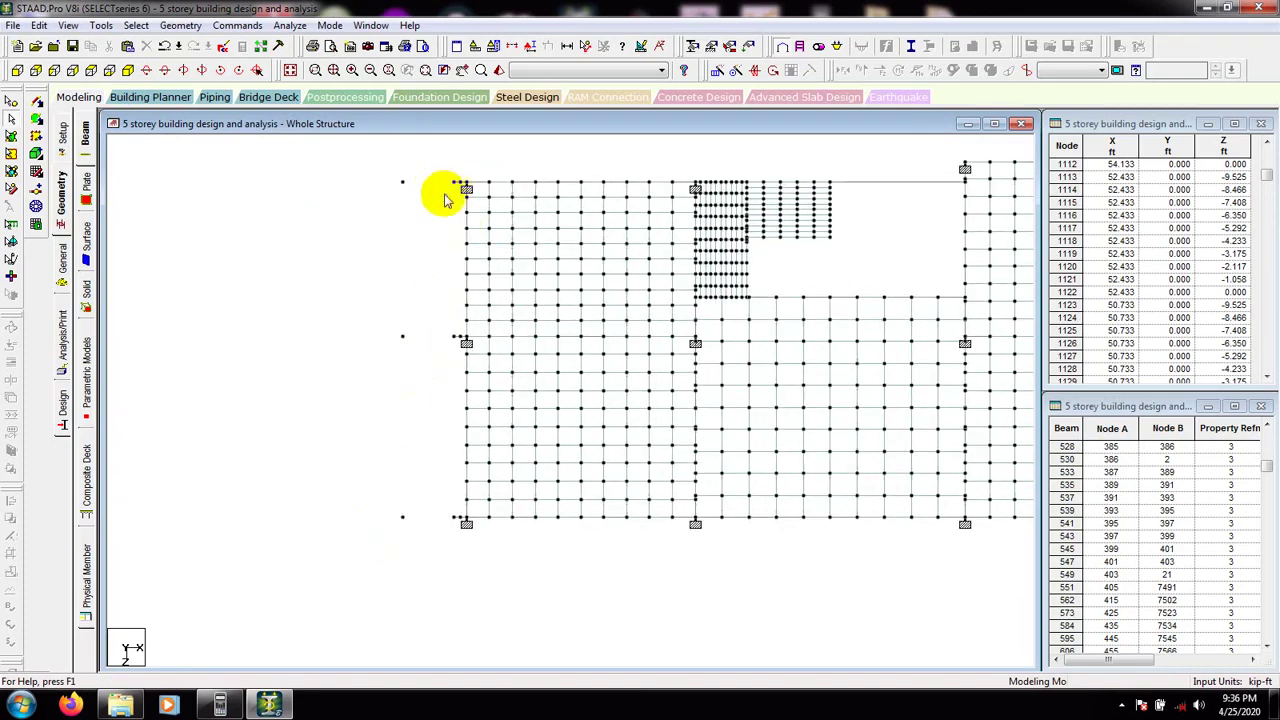
scroll(440, 196, up, 3)
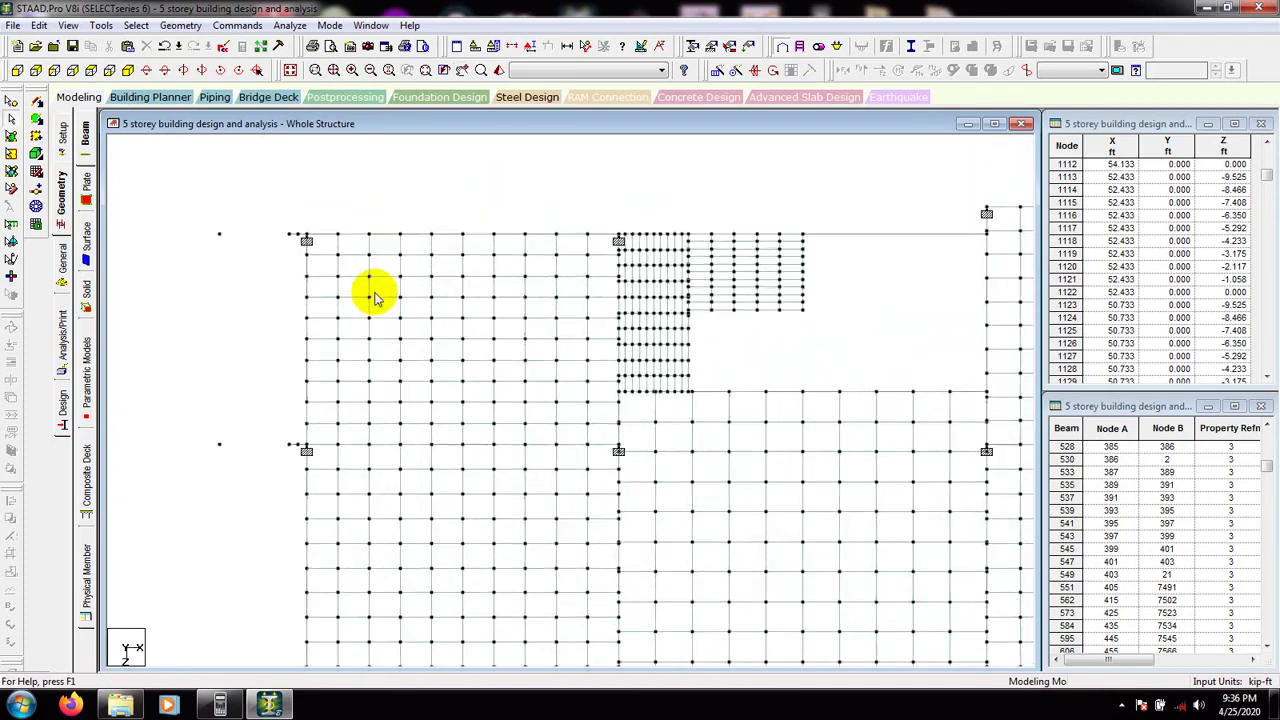
scroll(250, 275, up, 2)
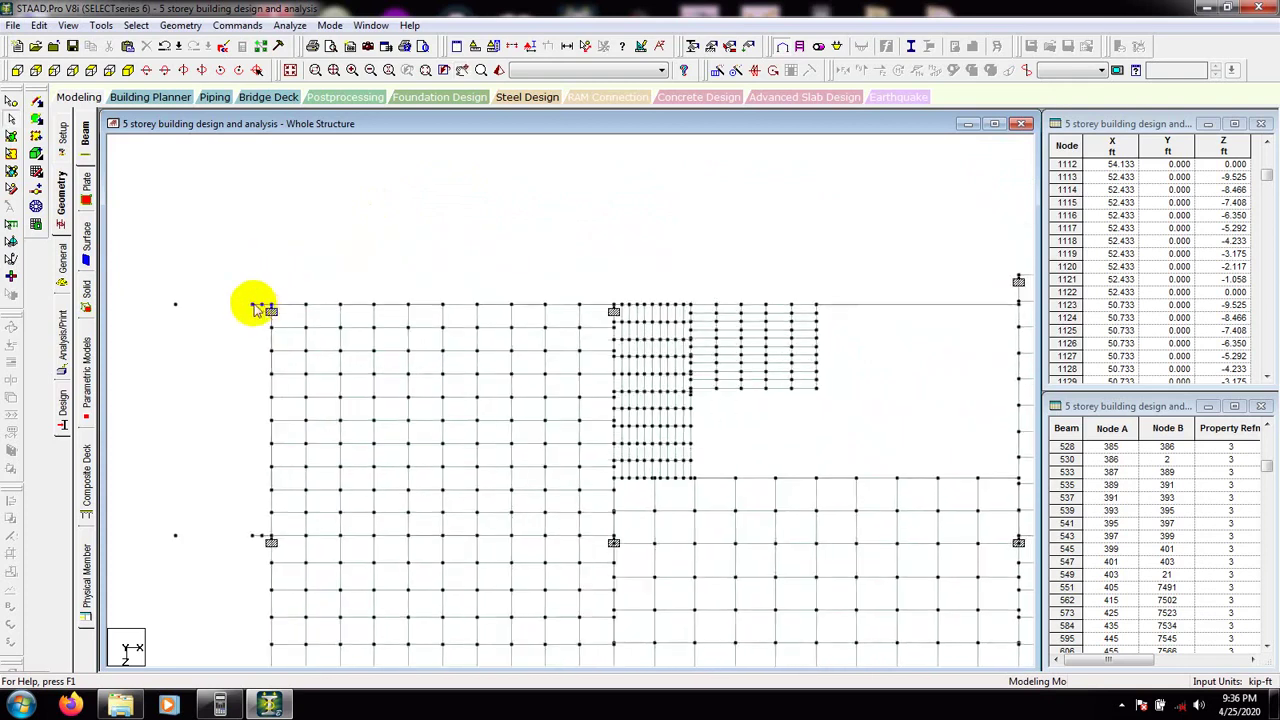
drag(268, 308, 268, 310)
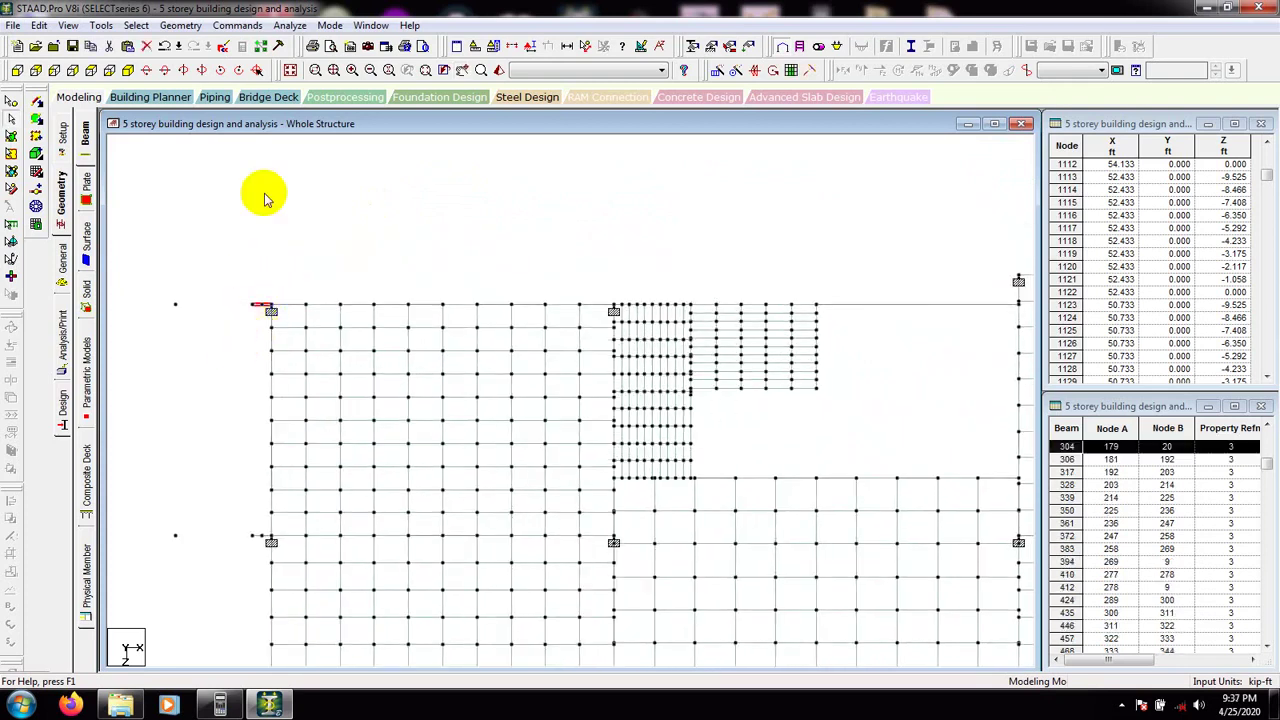
click(129, 71)
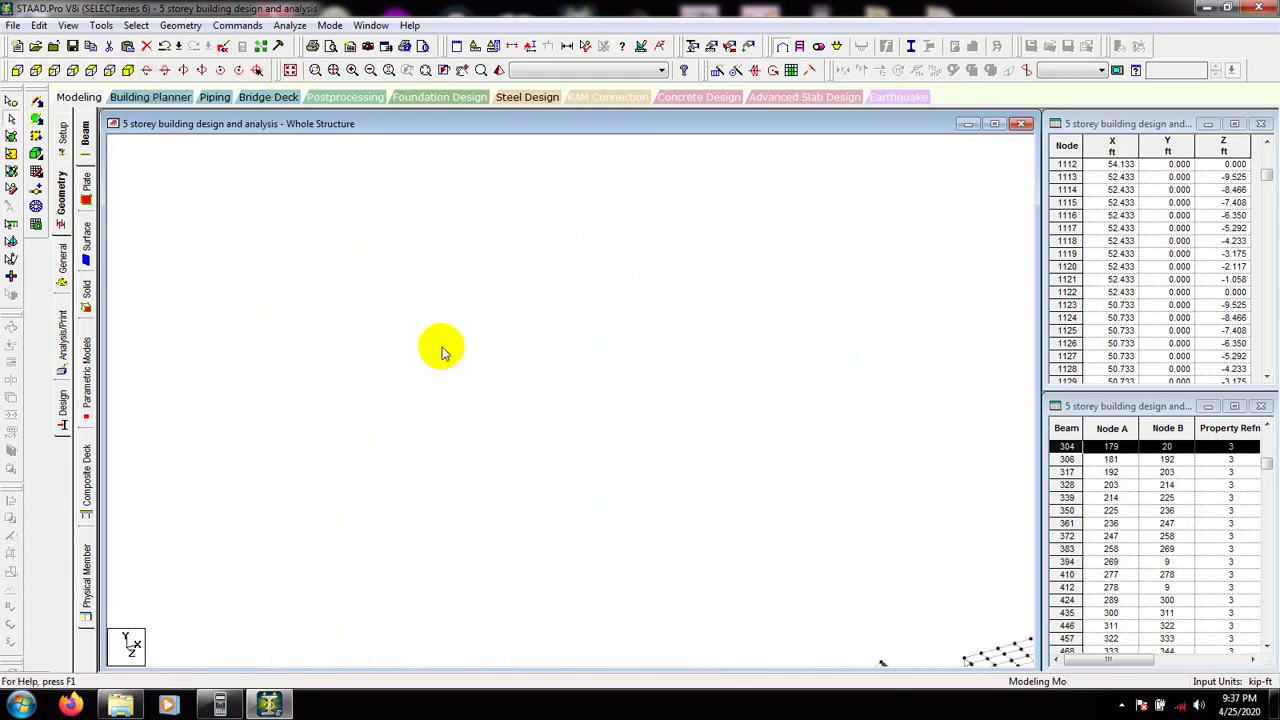
scroll(456, 385, down, 4)
middle_drag(518, 417, 112, 307)
scroll(372, 363, up, 5)
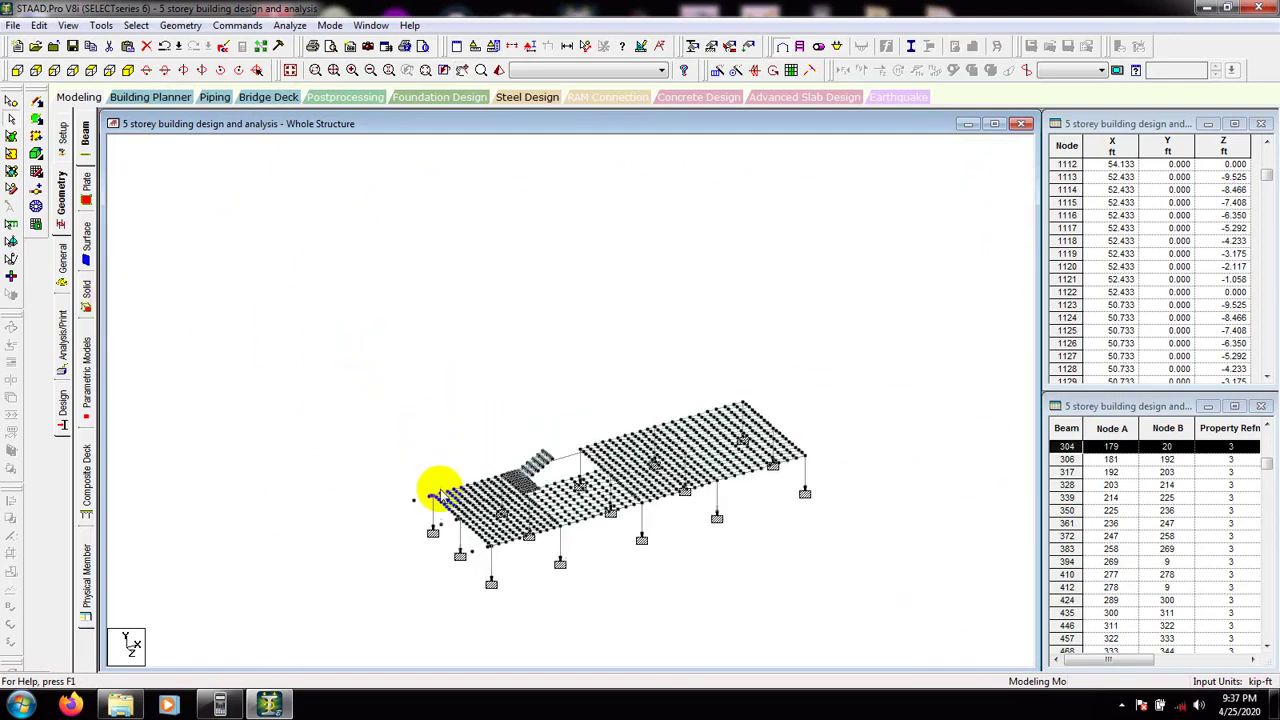
middle_drag(404, 478, 447, 322)
scroll(423, 380, up, 2)
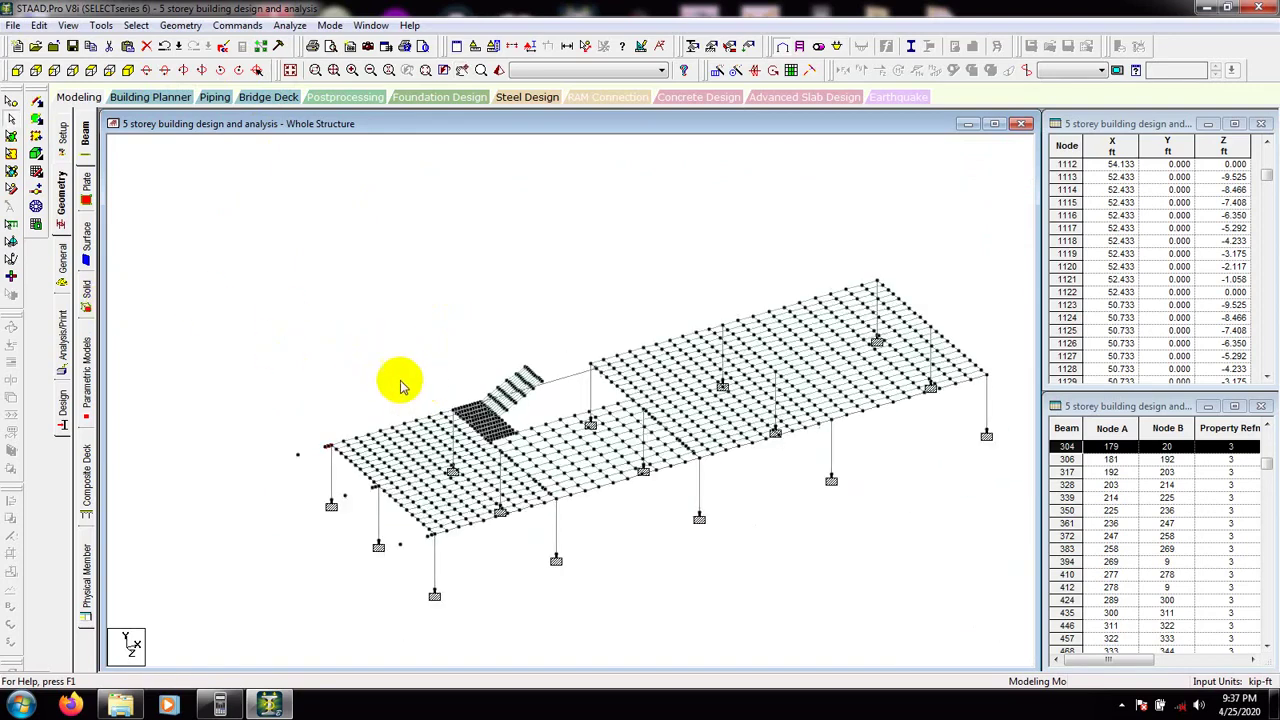
middle_drag(402, 382, 460, 311)
scroll(448, 318, up, 2)
scroll(352, 440, up, 5)
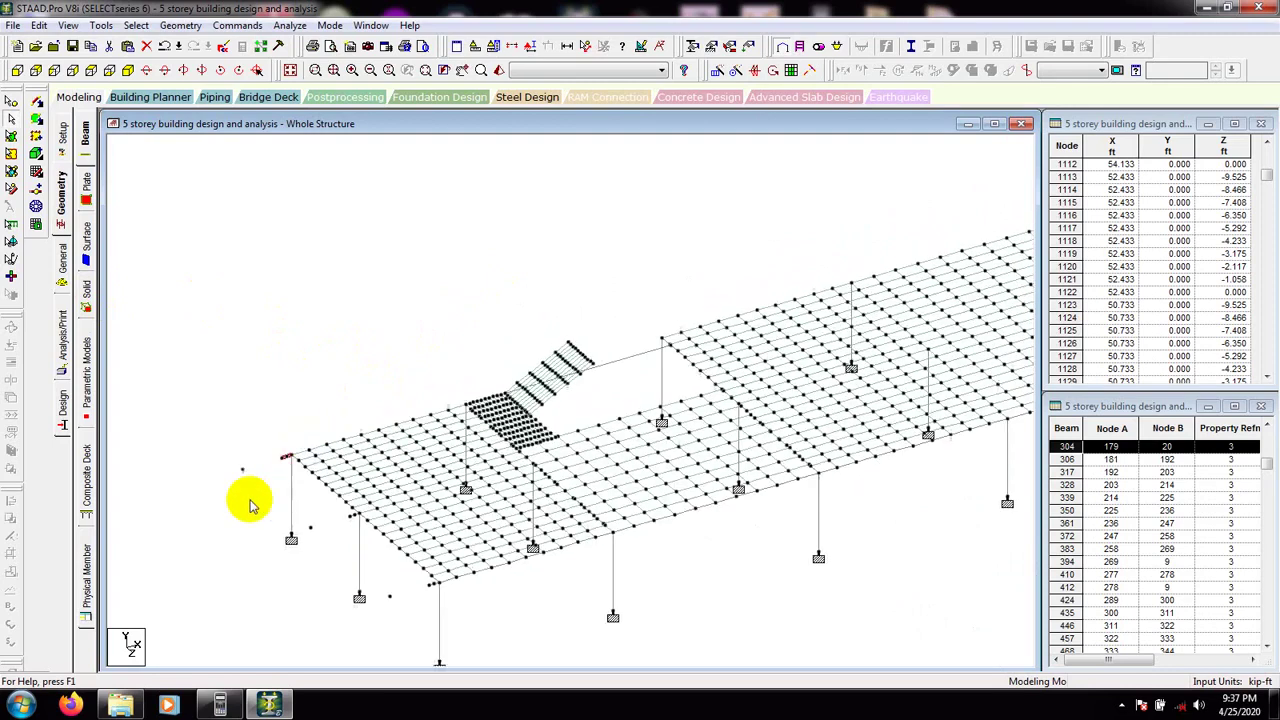
middle_drag(243, 517, 334, 477)
scroll(328, 477, up, 3)
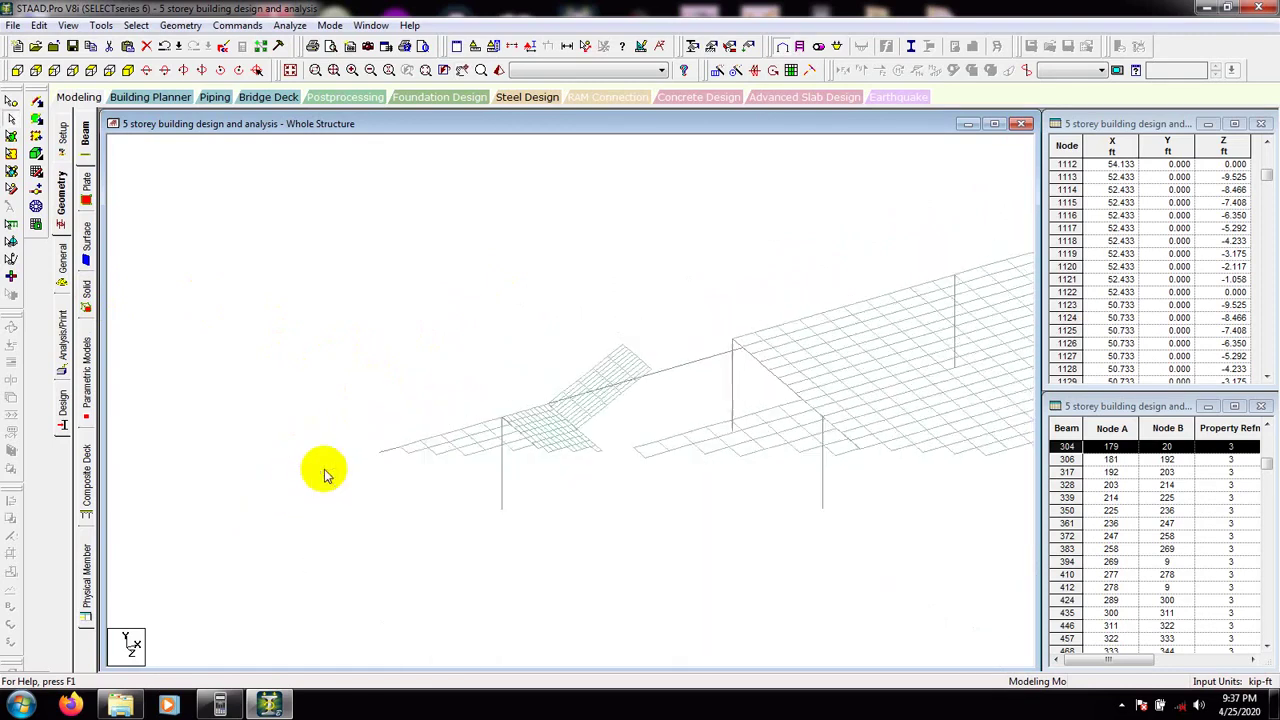
middle_drag(270, 526, 330, 426)
scroll(282, 422, up, 2)
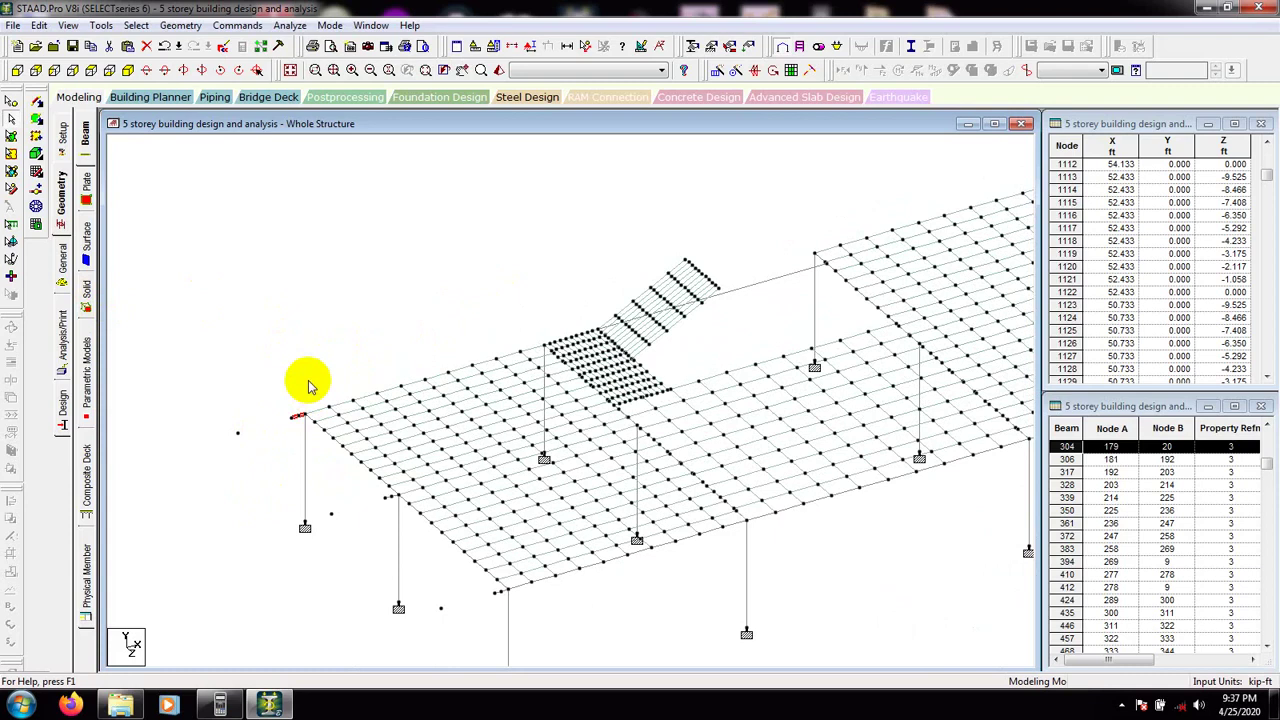
key(Delete)
click(691, 386)
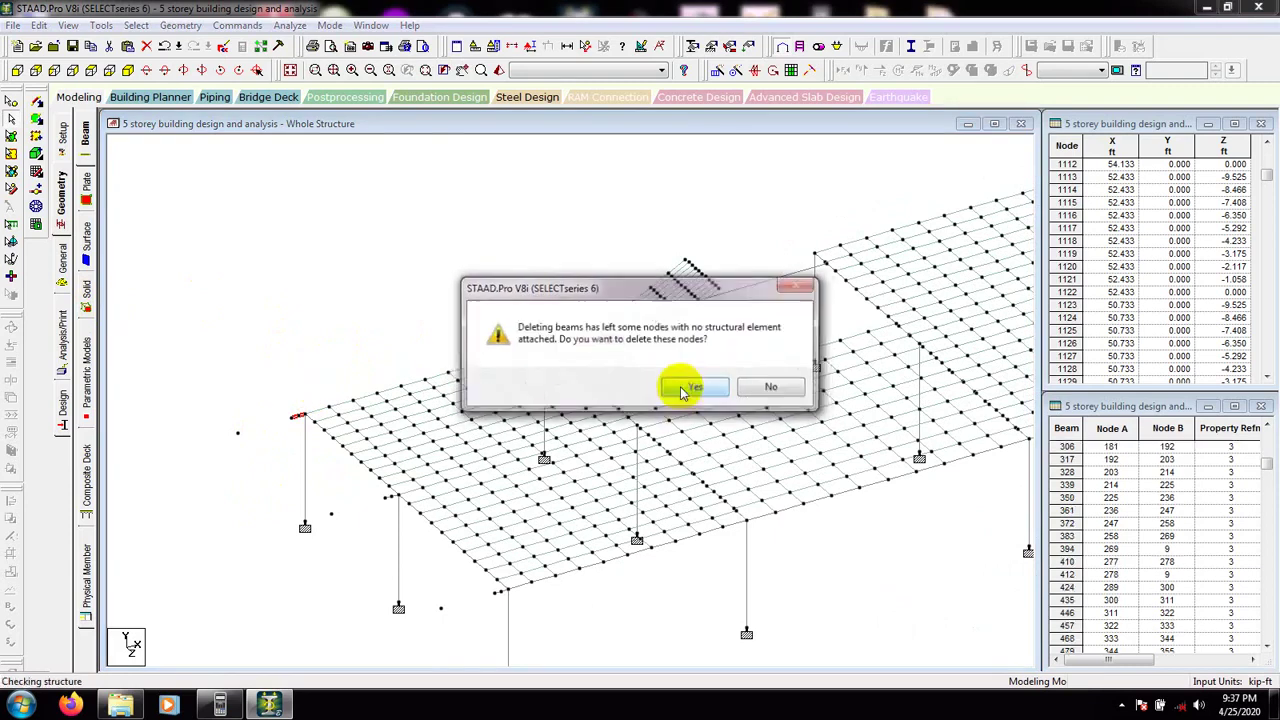
click(687, 388)
scroll(343, 548, up, 3)
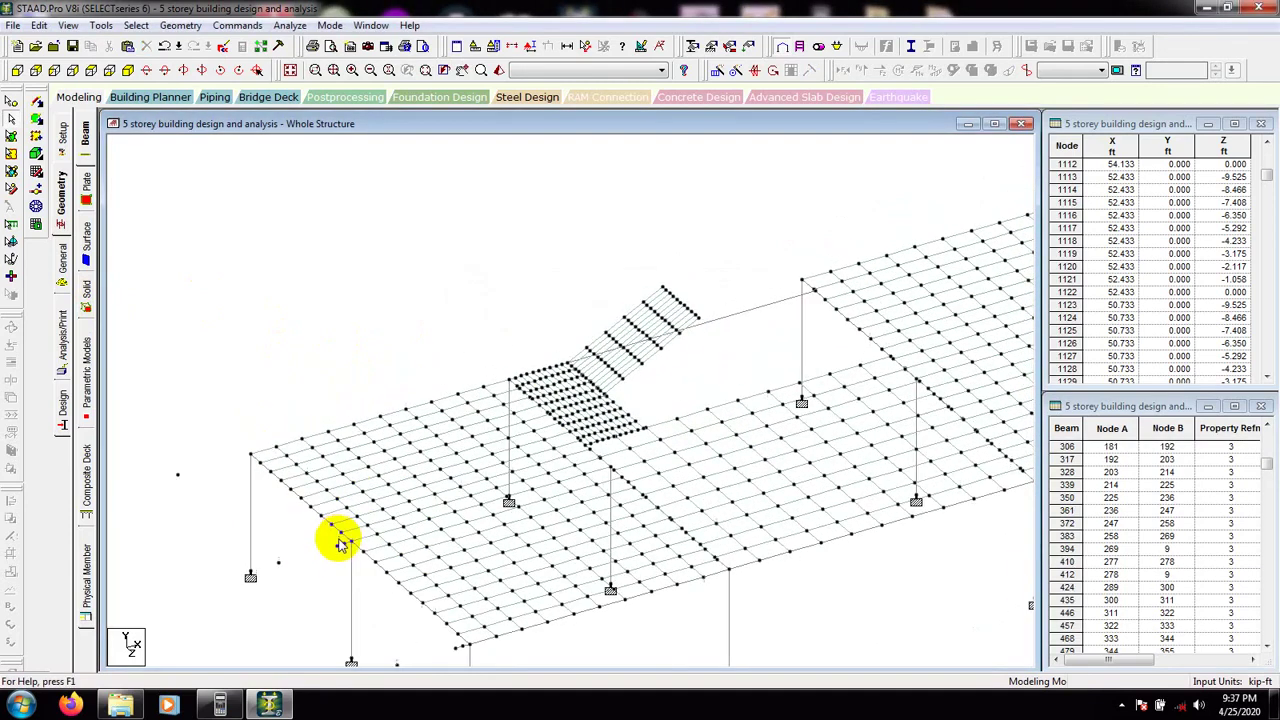
click(350, 556)
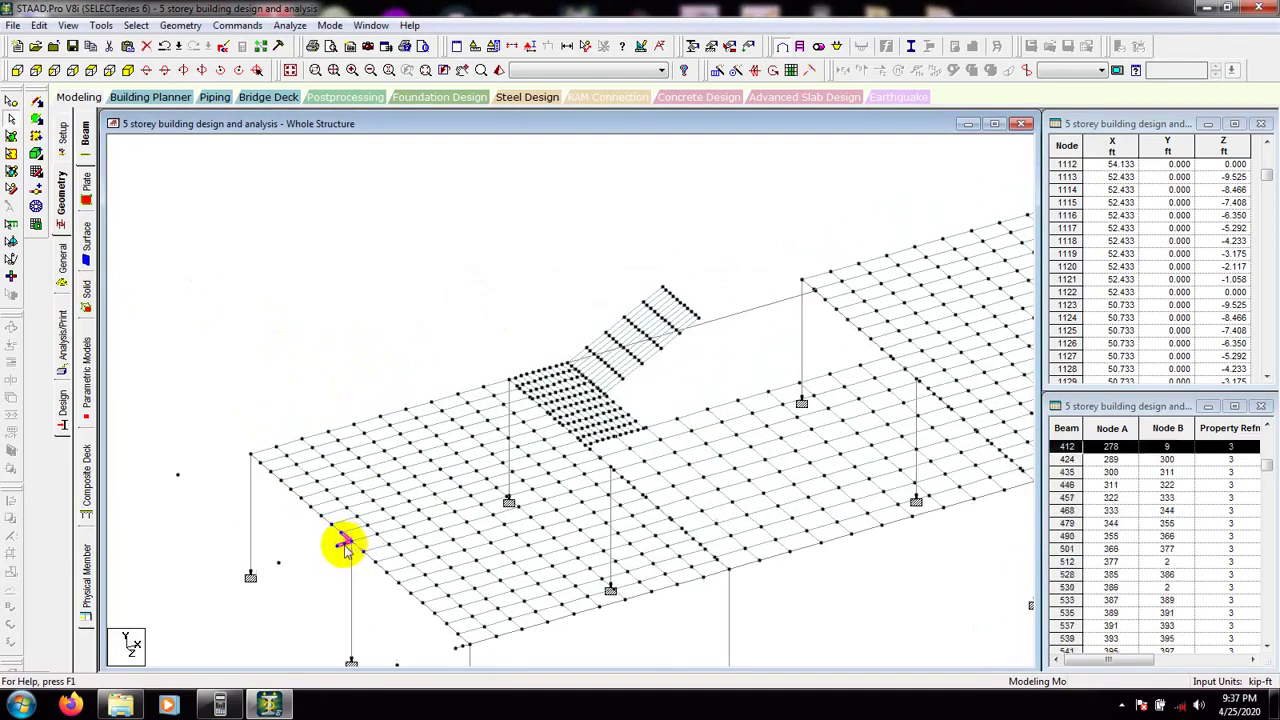
click(348, 556)
scroll(343, 540, up, 2)
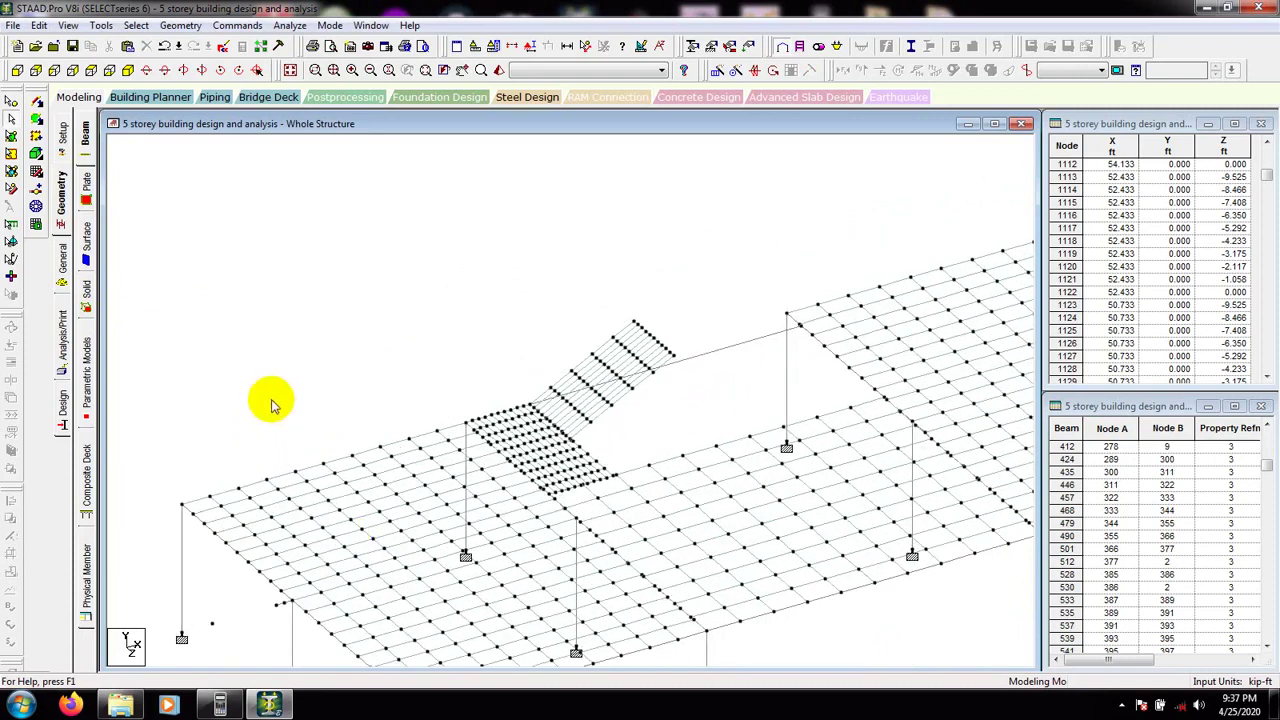
Step: Select the short beam stubs overhanging the middle and front columns of the end column line and delete them with their unattached nodes
scroll(380, 243, down, 2)
scroll(340, 534, up, 3)
scroll(306, 517, down, 2)
scroll(297, 553, up, 1)
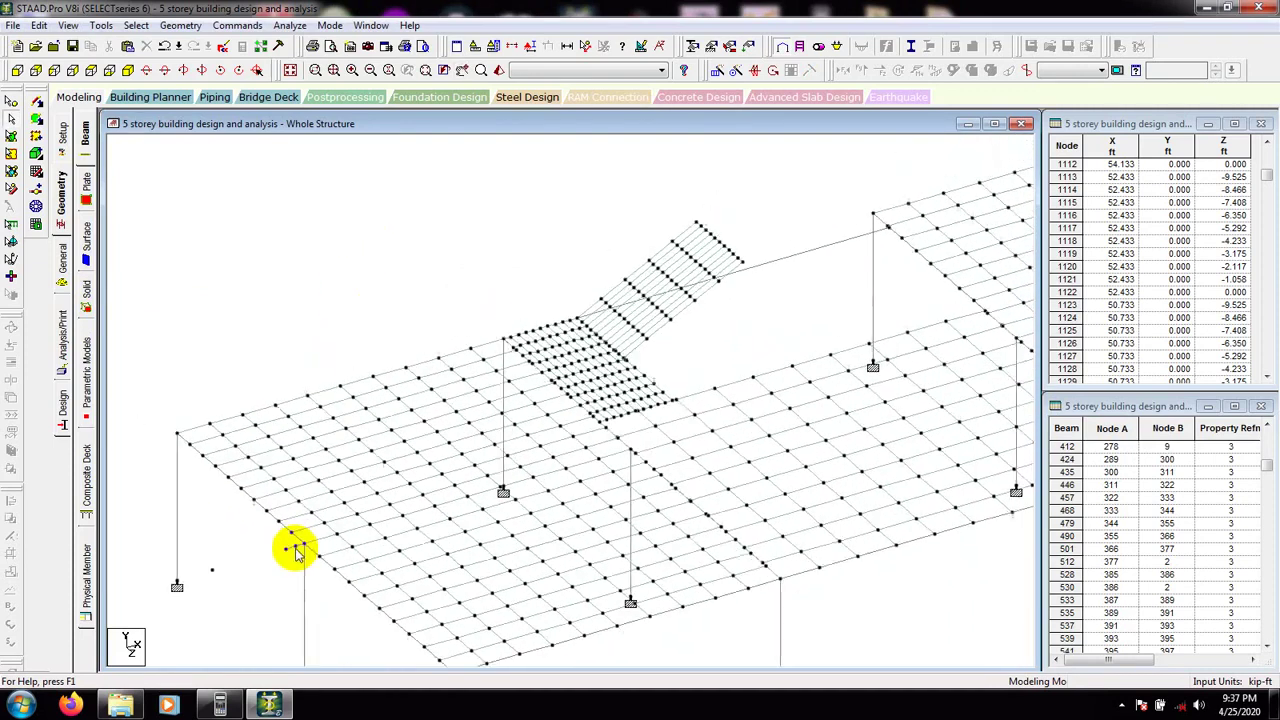
scroll(240, 586, down, 1)
scroll(357, 491, up, 2)
scroll(362, 500, down, 1)
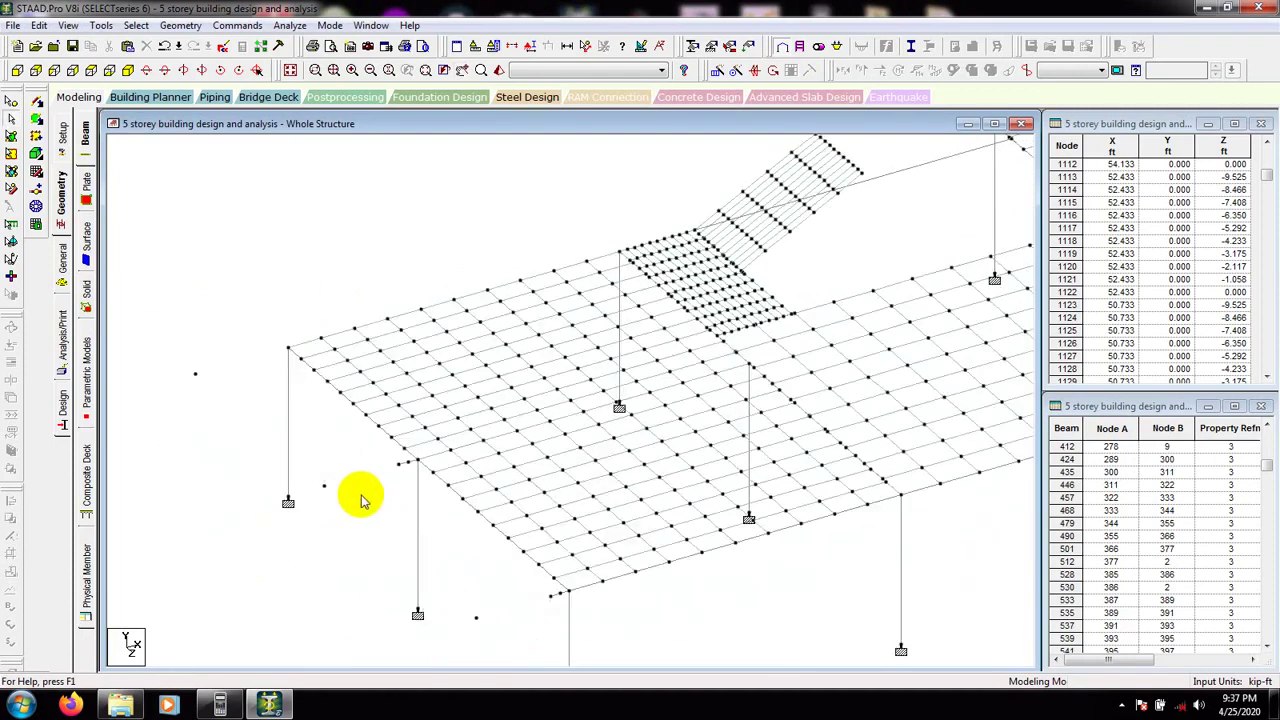
click(401, 466)
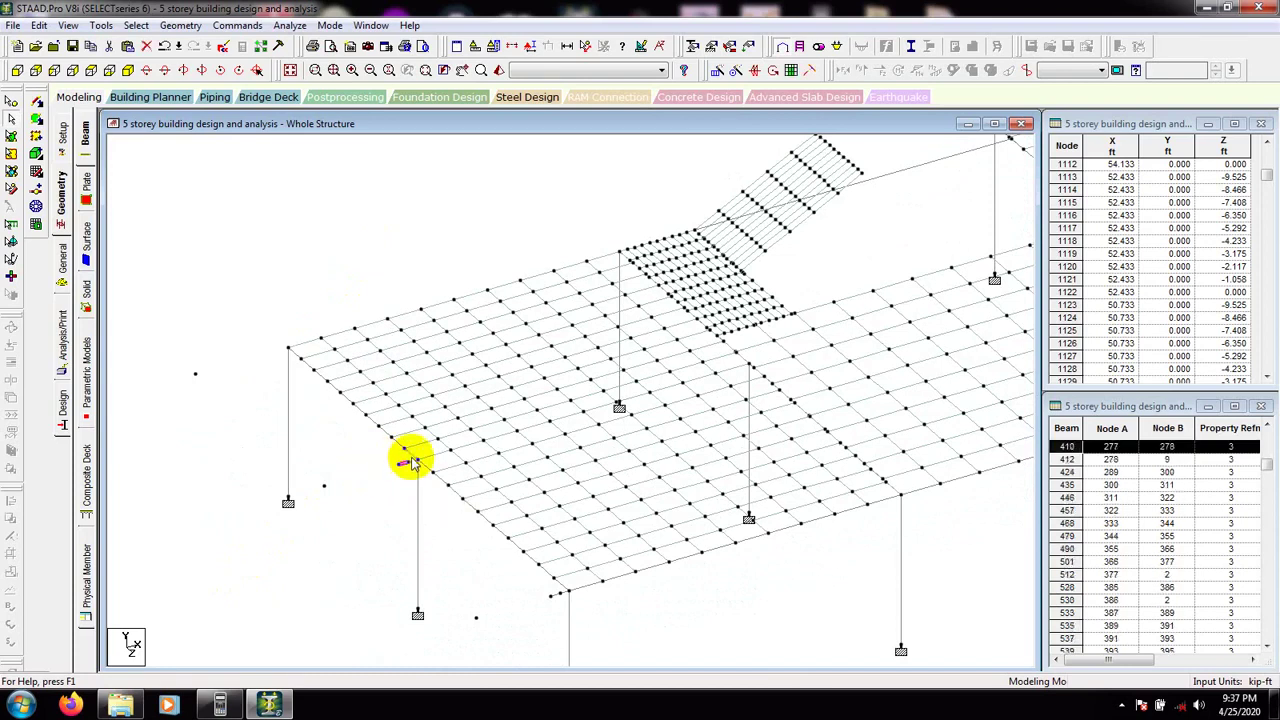
click(412, 464)
click(401, 466)
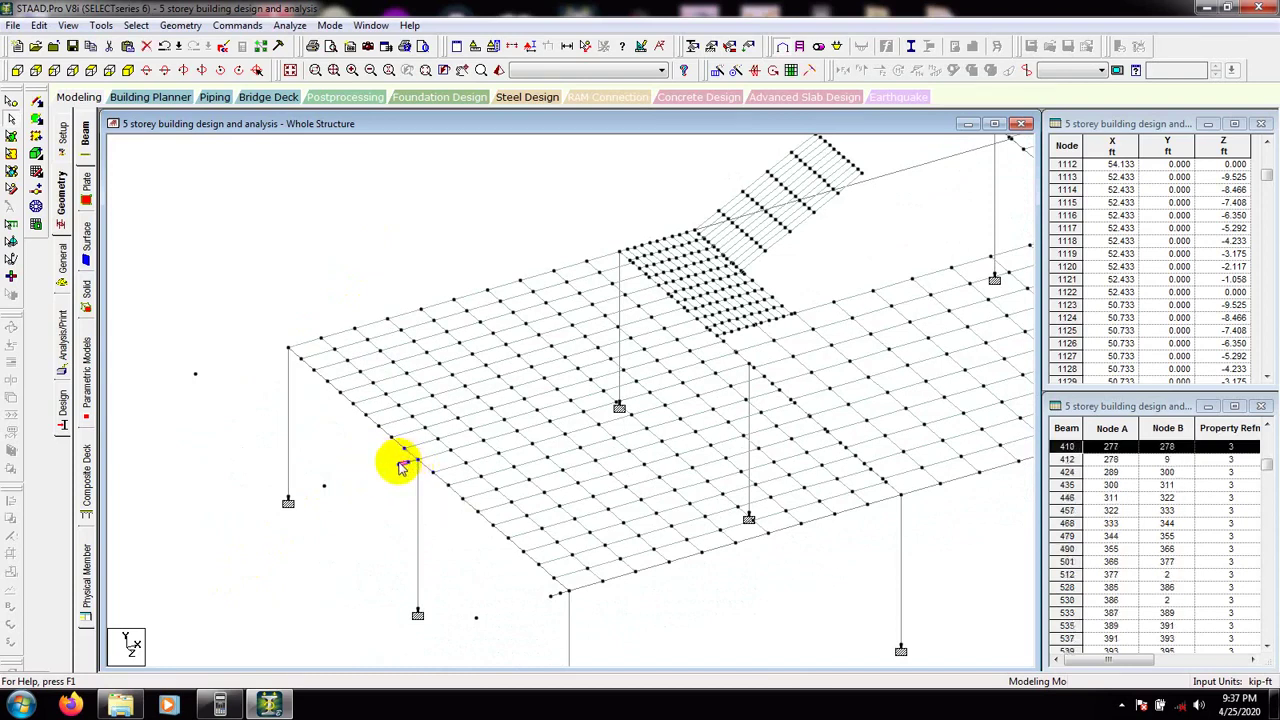
key(Delete)
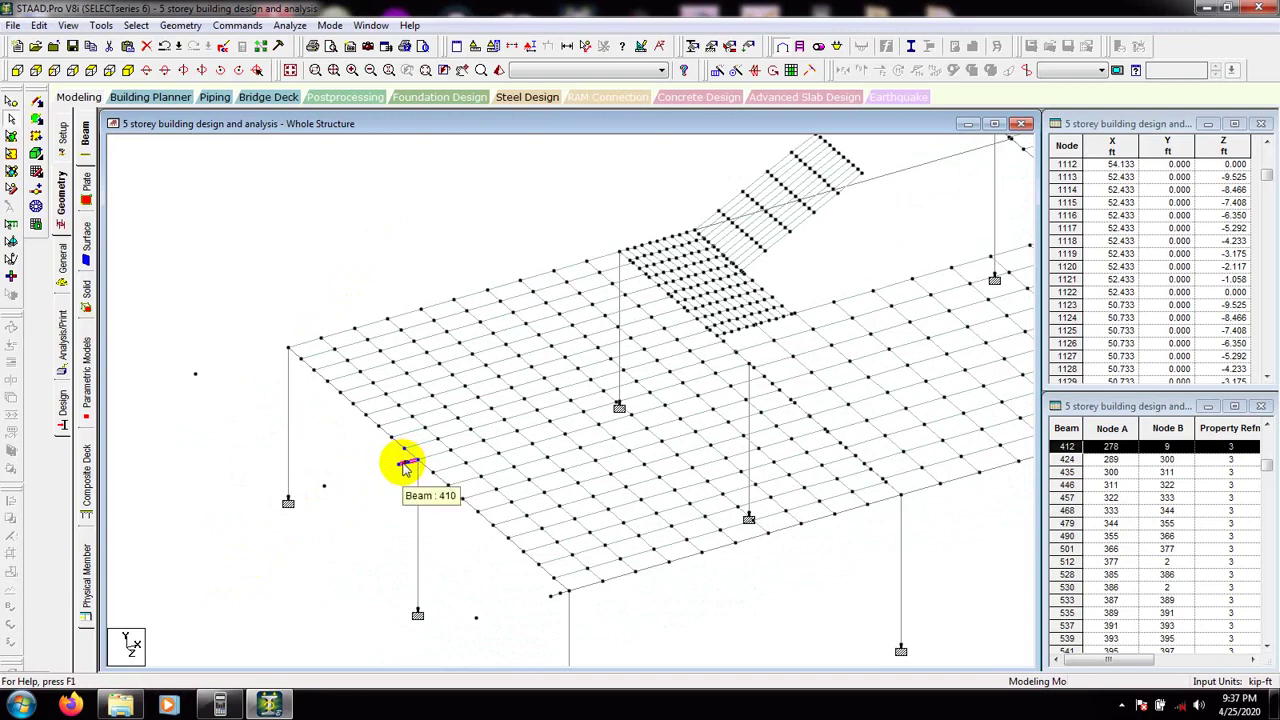
ctrl+click(565, 590)
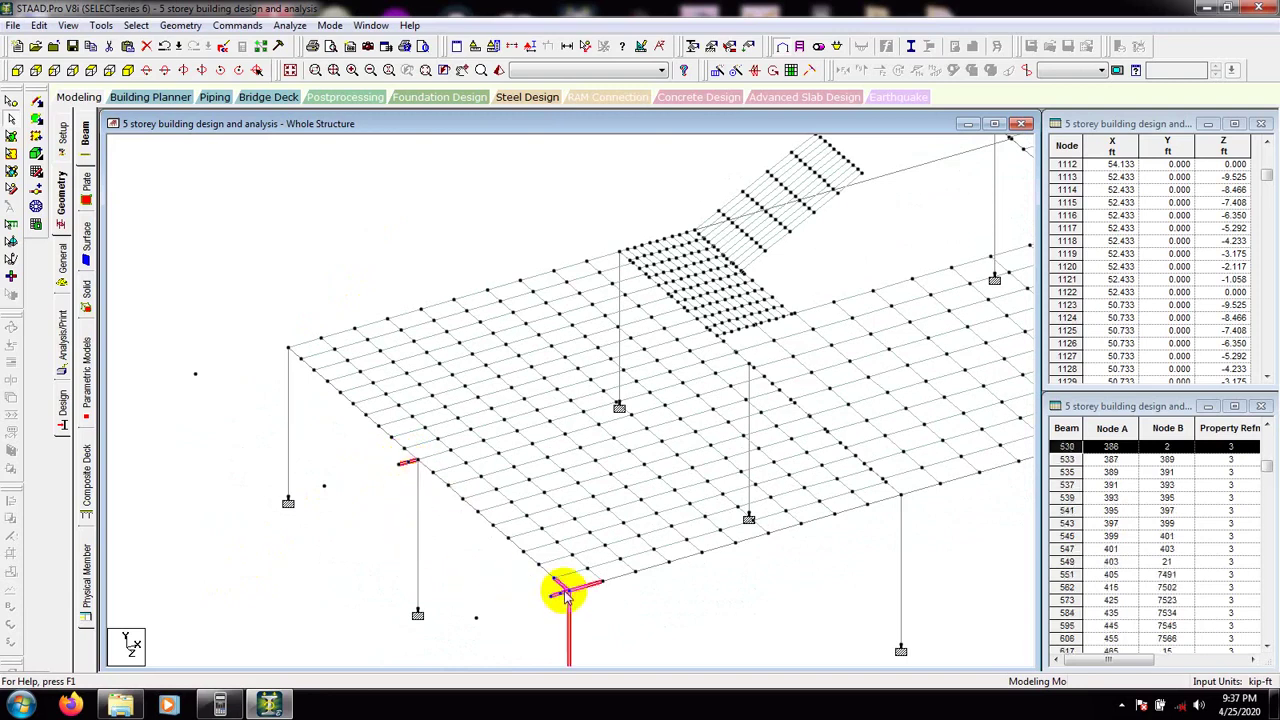
ctrl+click(566, 600)
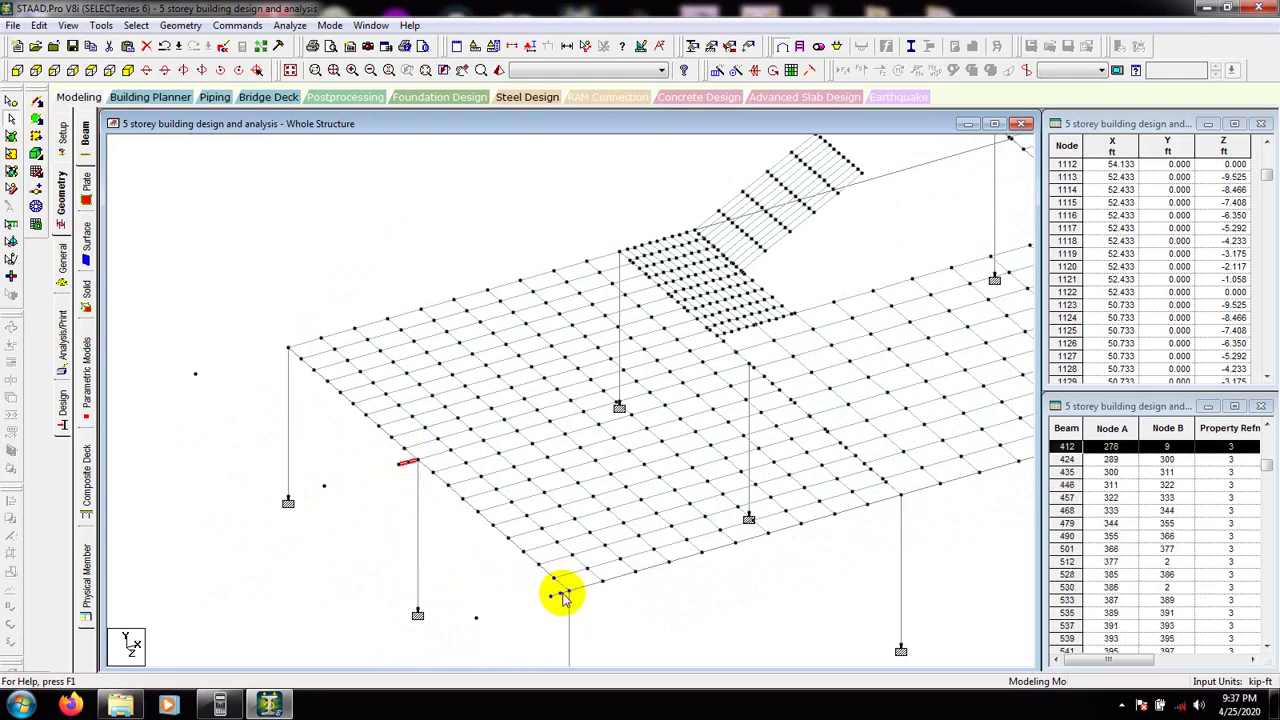
ctrl+click(567, 597)
ctrl+click(567, 598)
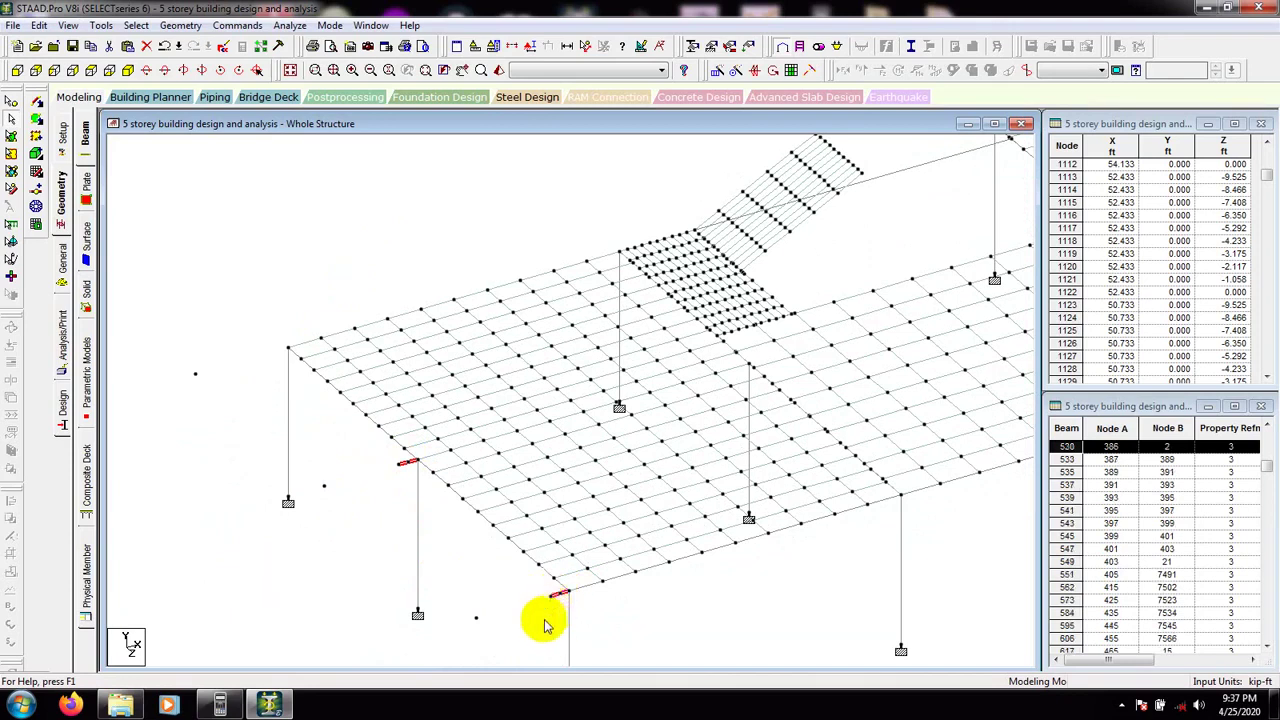
key(Delete)
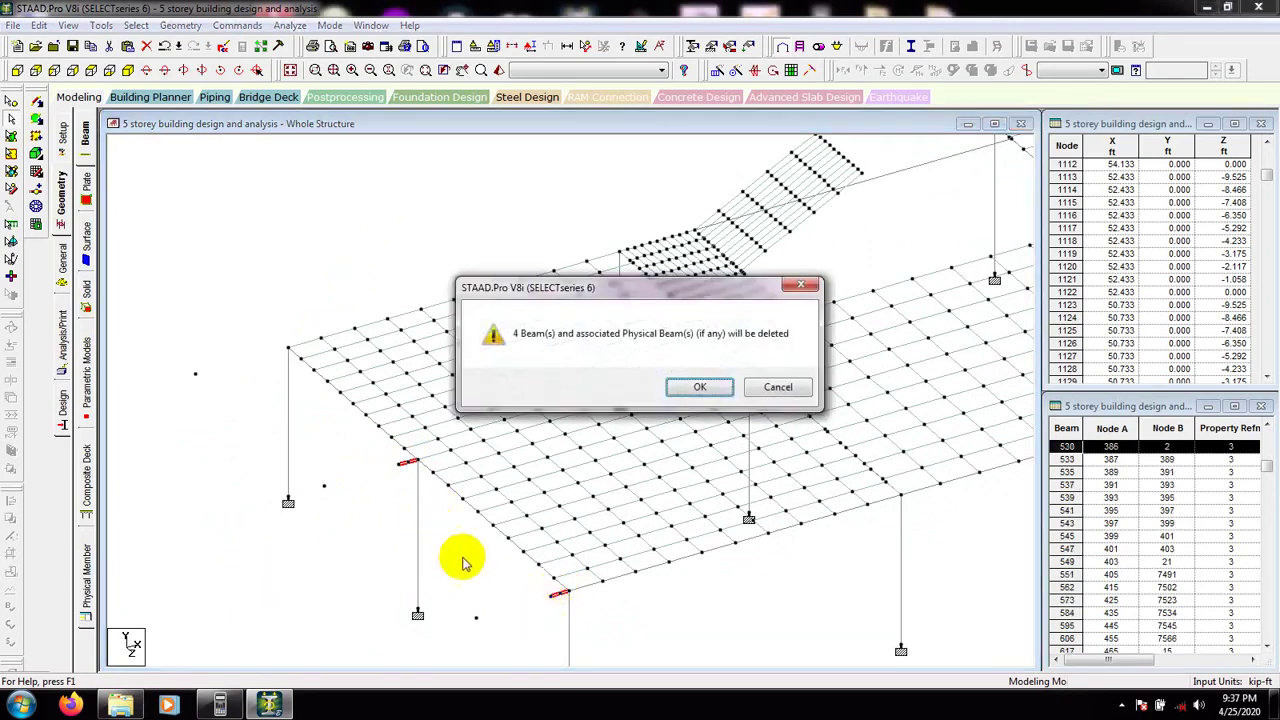
click(697, 388)
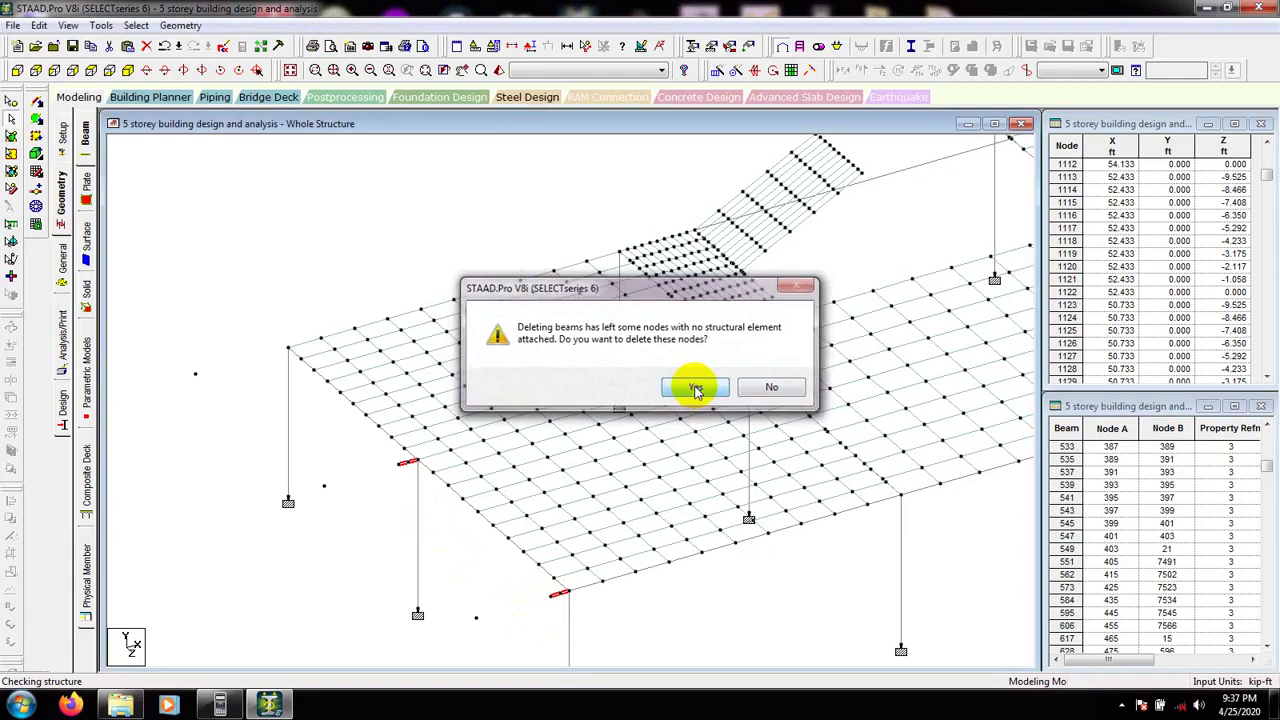
click(688, 386)
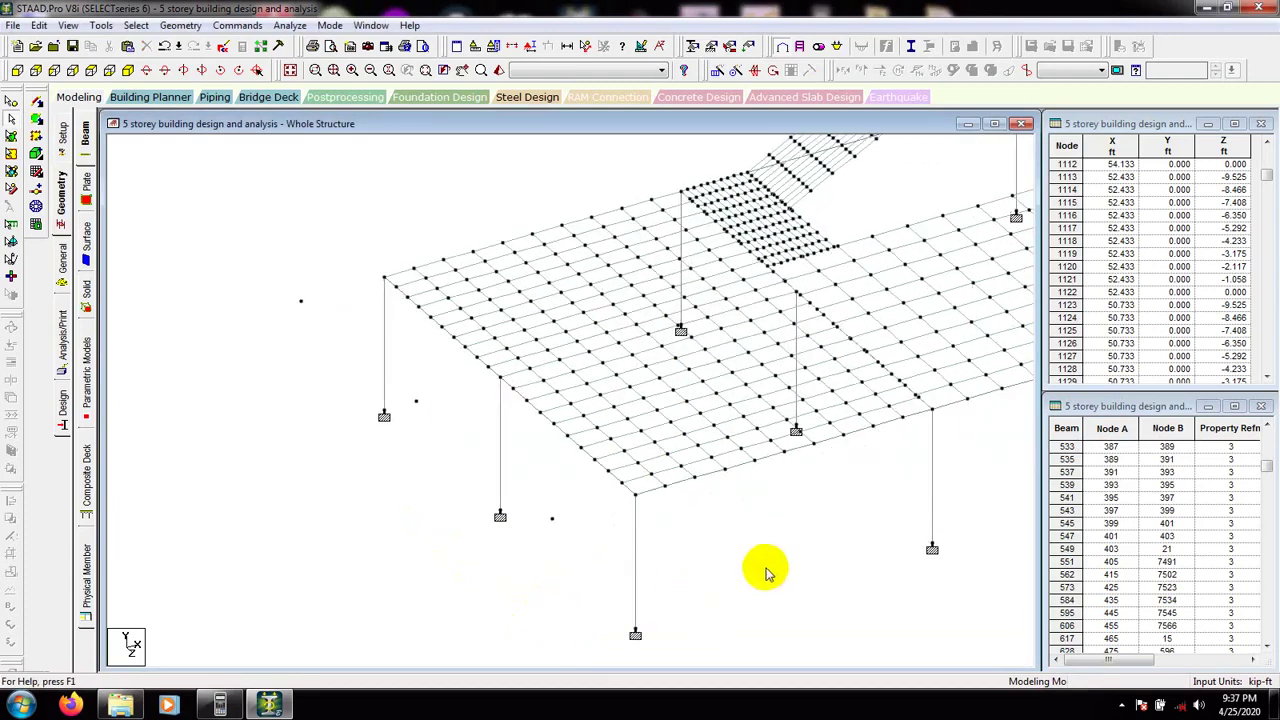
Step: In plan view, window-select the three loose nodes beyond the end column line with the nodes cursor and delete them
middle_drag(790, 553, 732, 556)
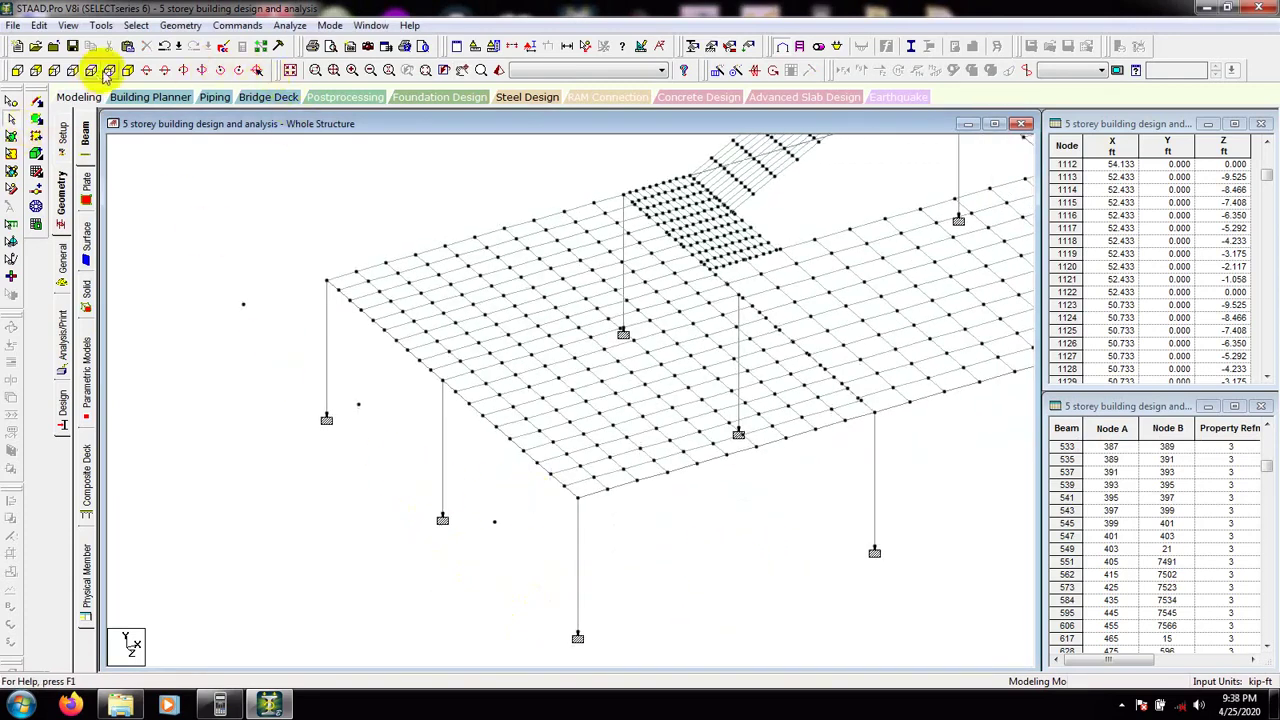
click(90, 71)
click(11, 101)
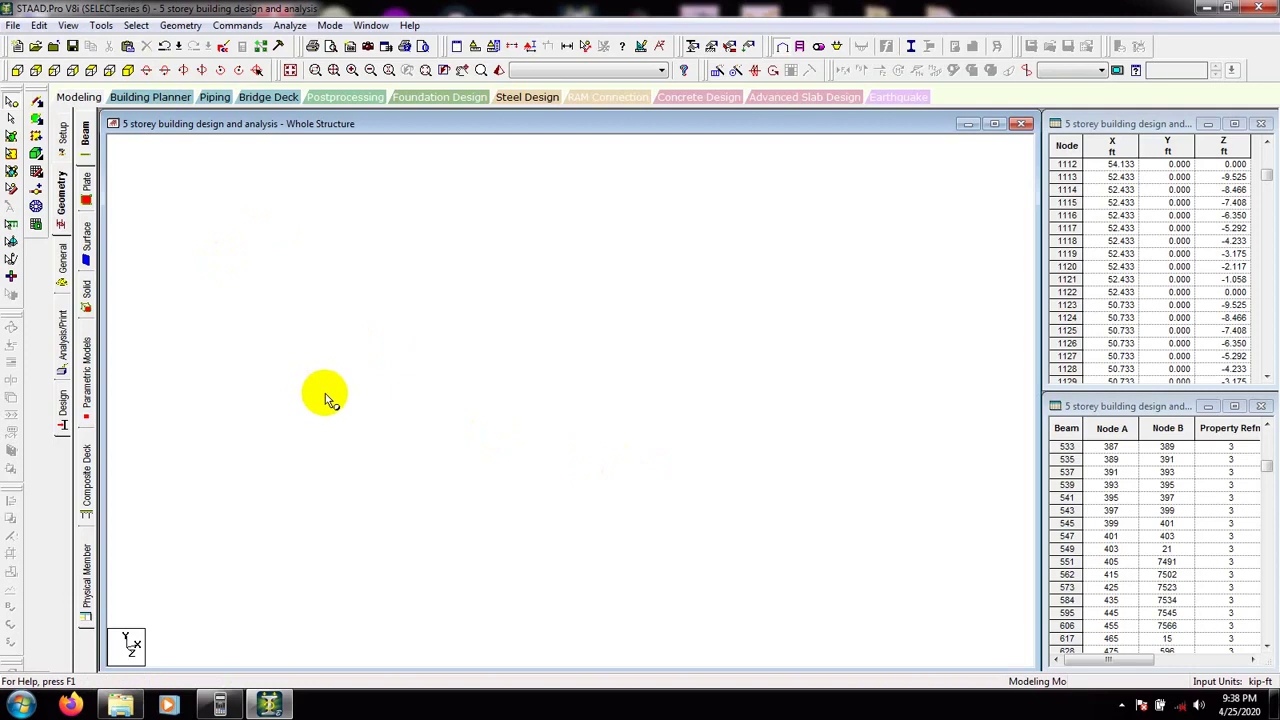
click(60, 195)
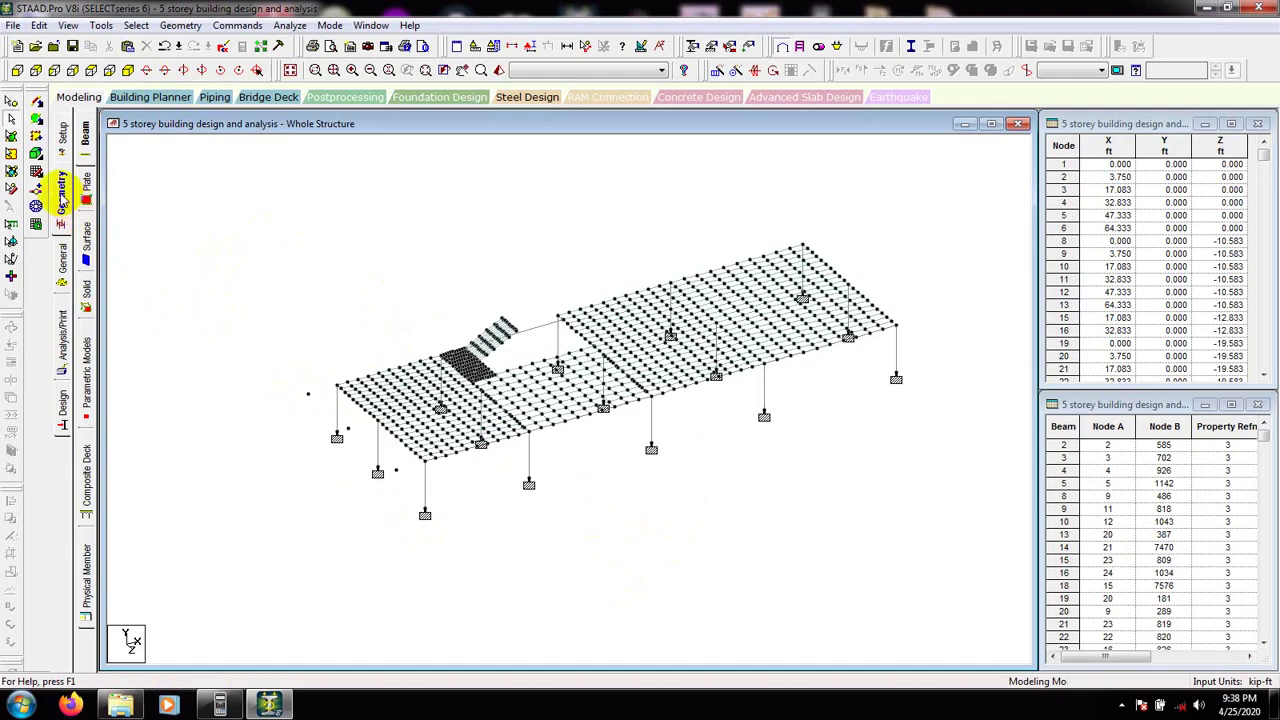
click(91, 72)
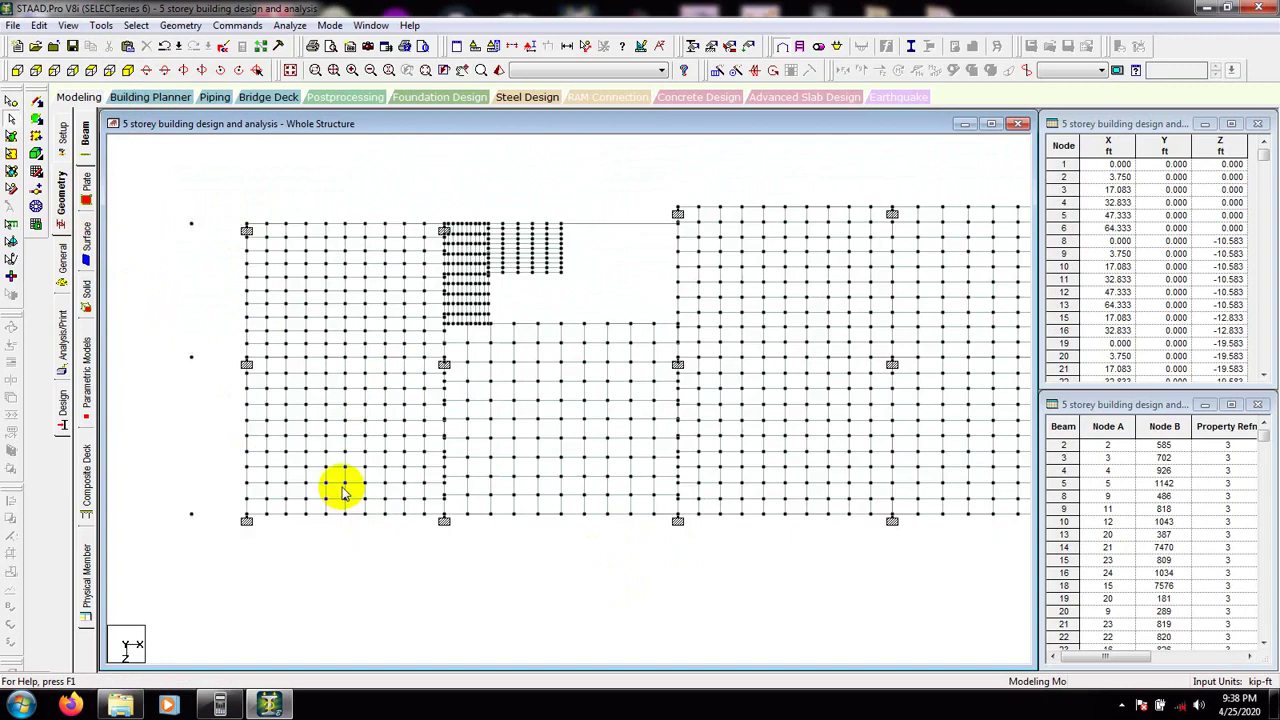
click(13, 103)
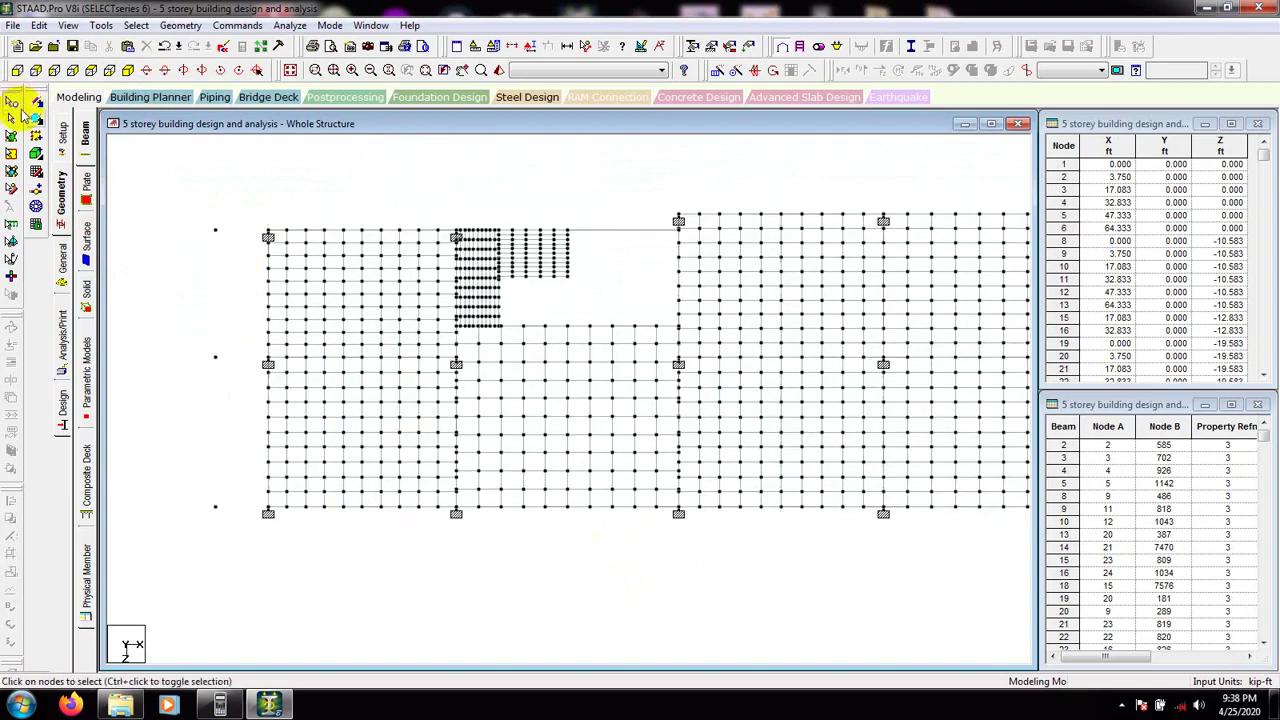
drag(243, 191, 195, 563)
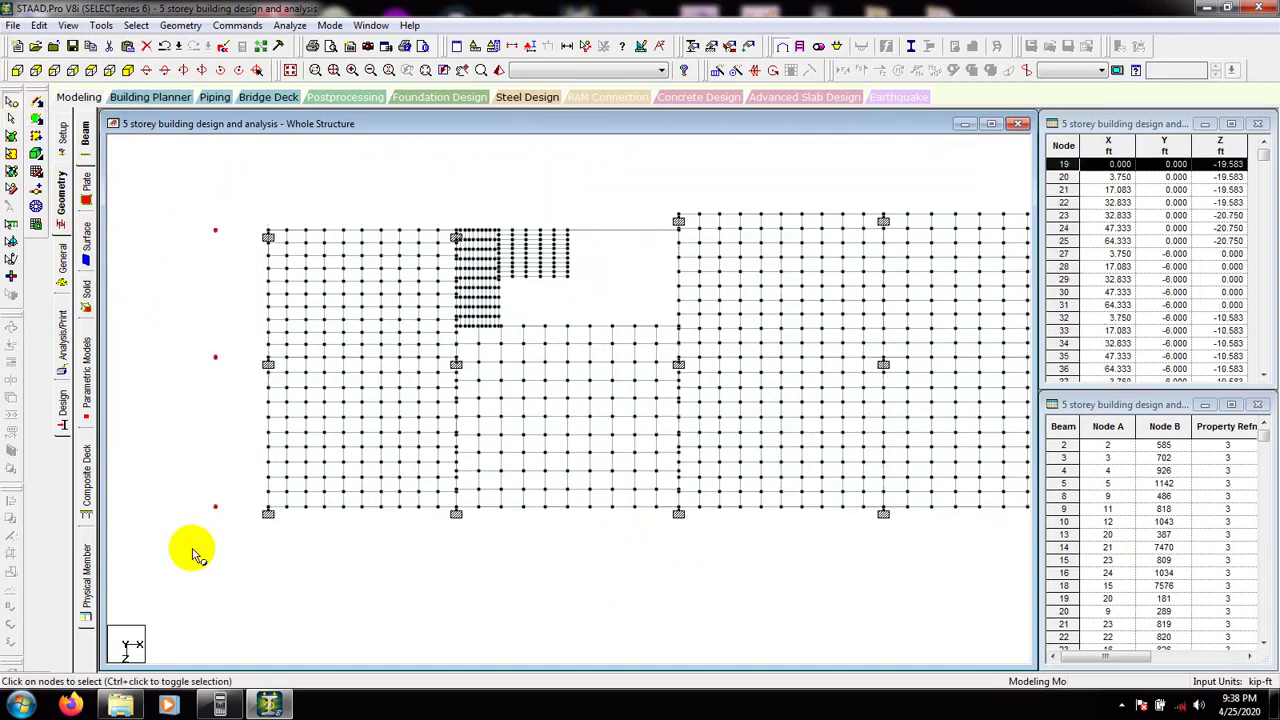
key(Delete)
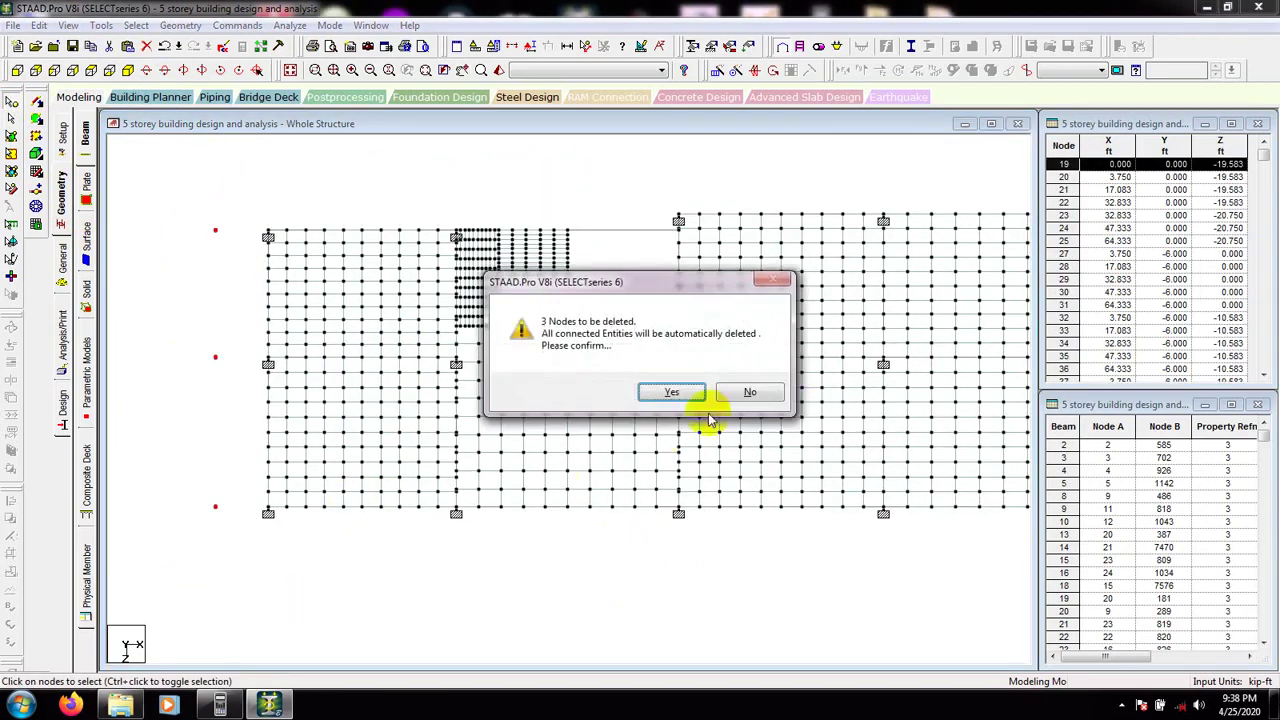
click(670, 393)
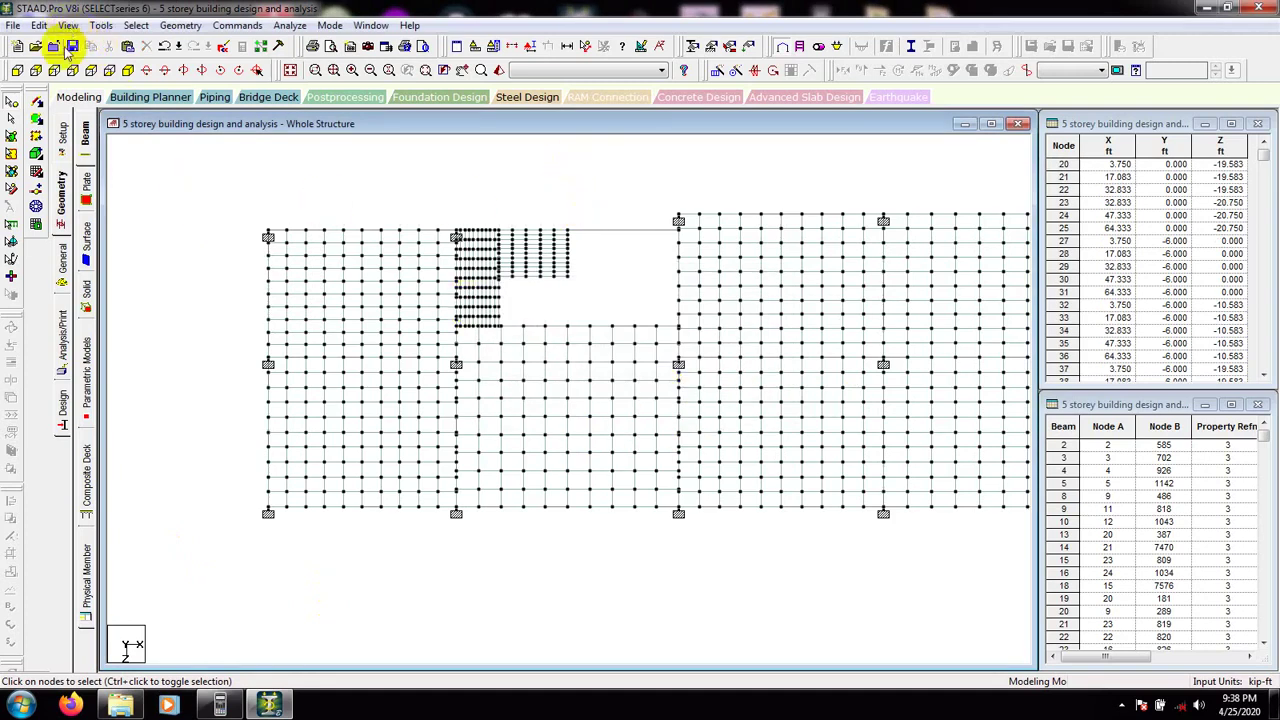
click(64, 192)
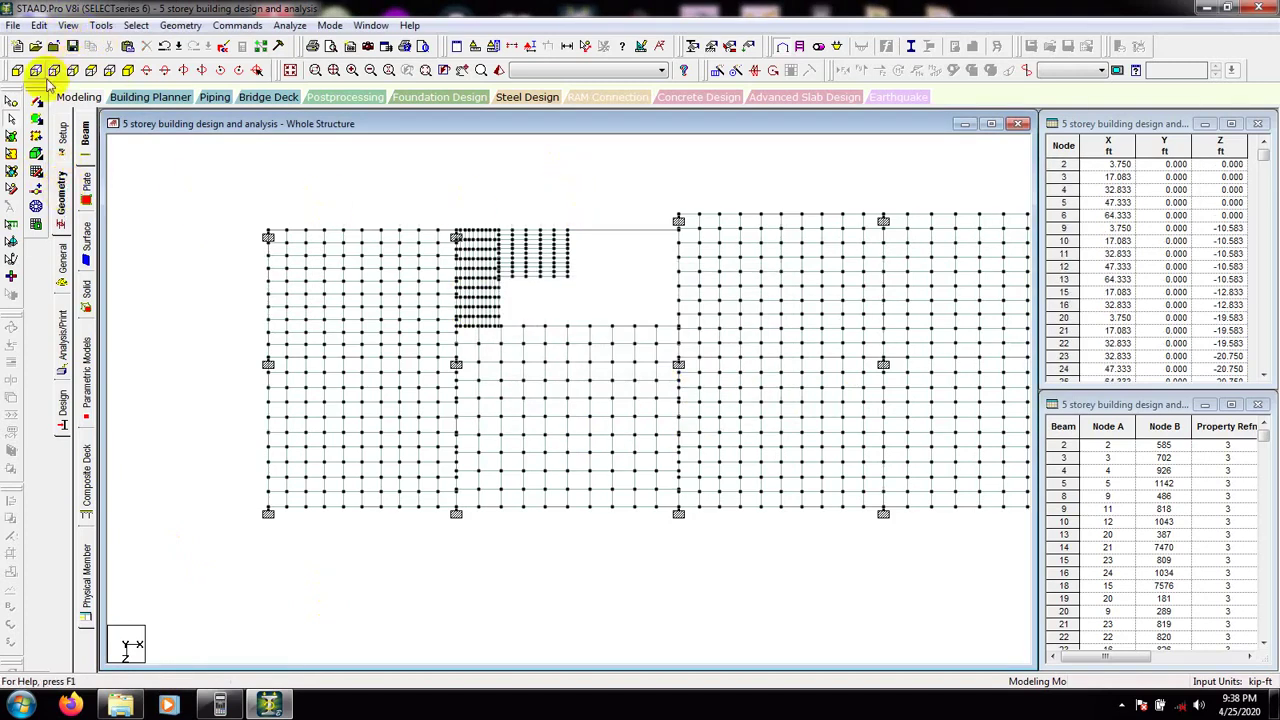
Step: Switch the lowest floor to isometric view and bring the whole five-storey structure back on display
click(127, 70)
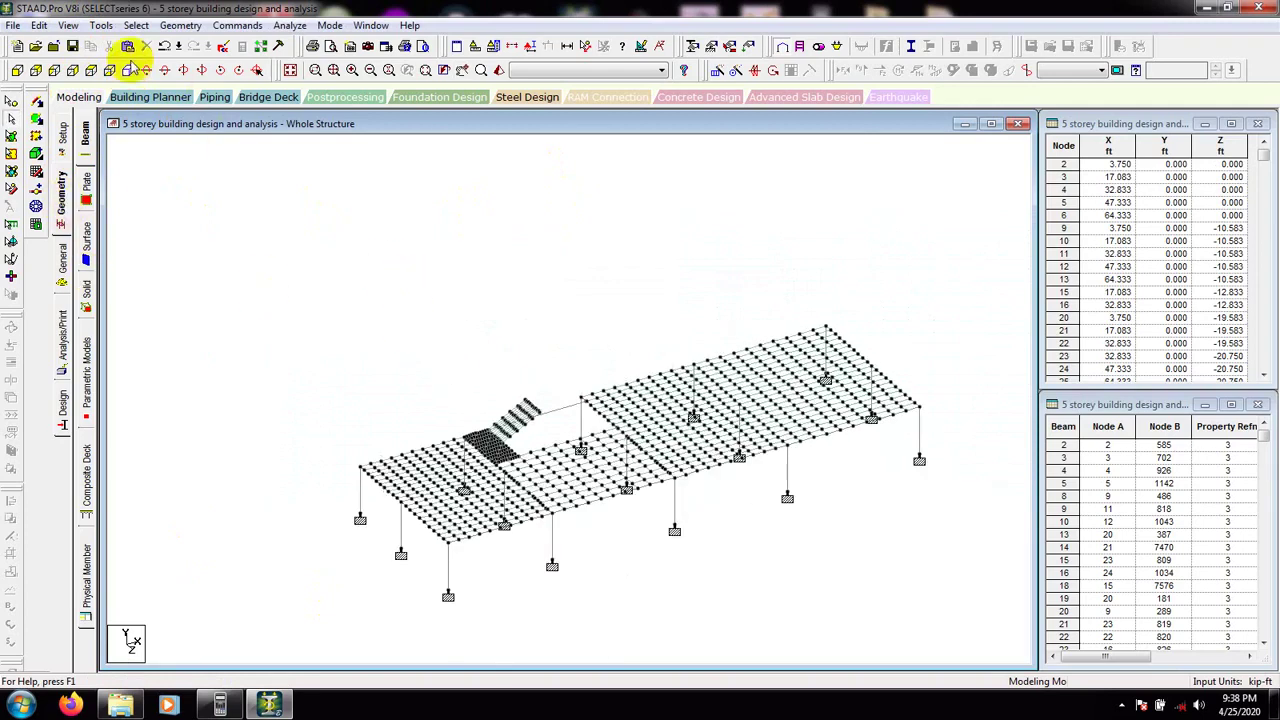
click(99, 27)
mouse_move(67, 25)
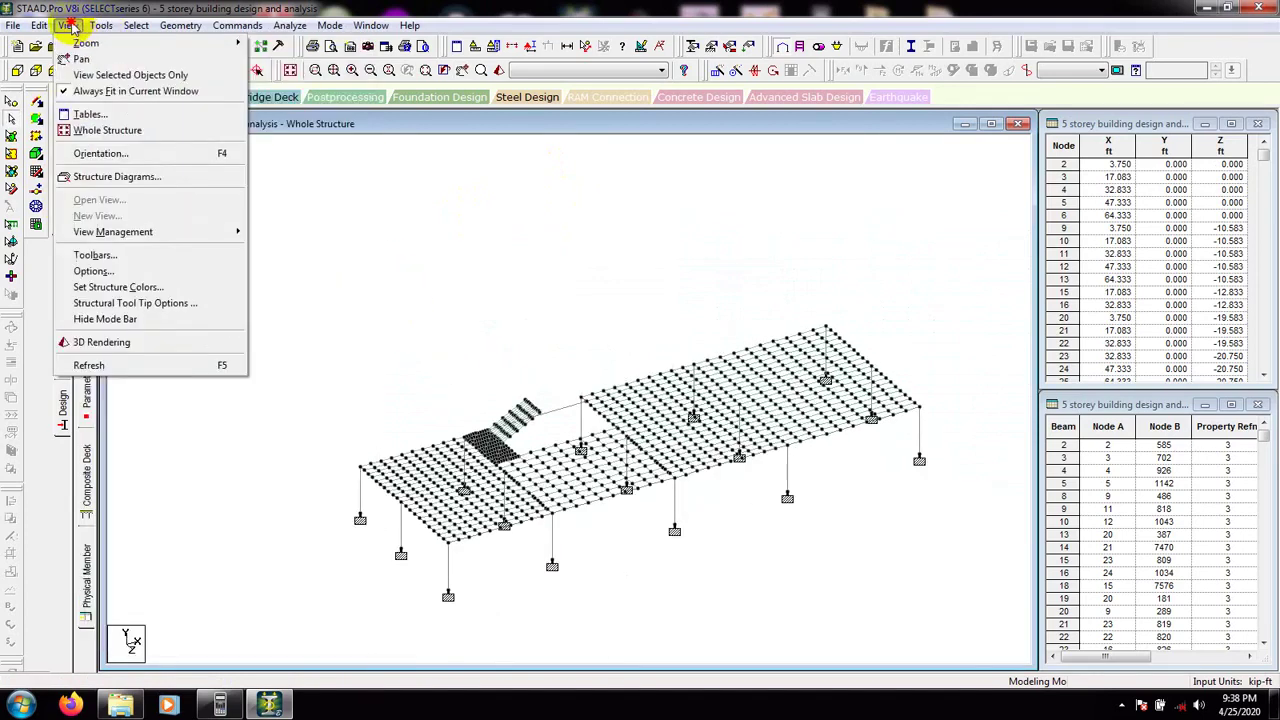
click(97, 77)
click(624, 390)
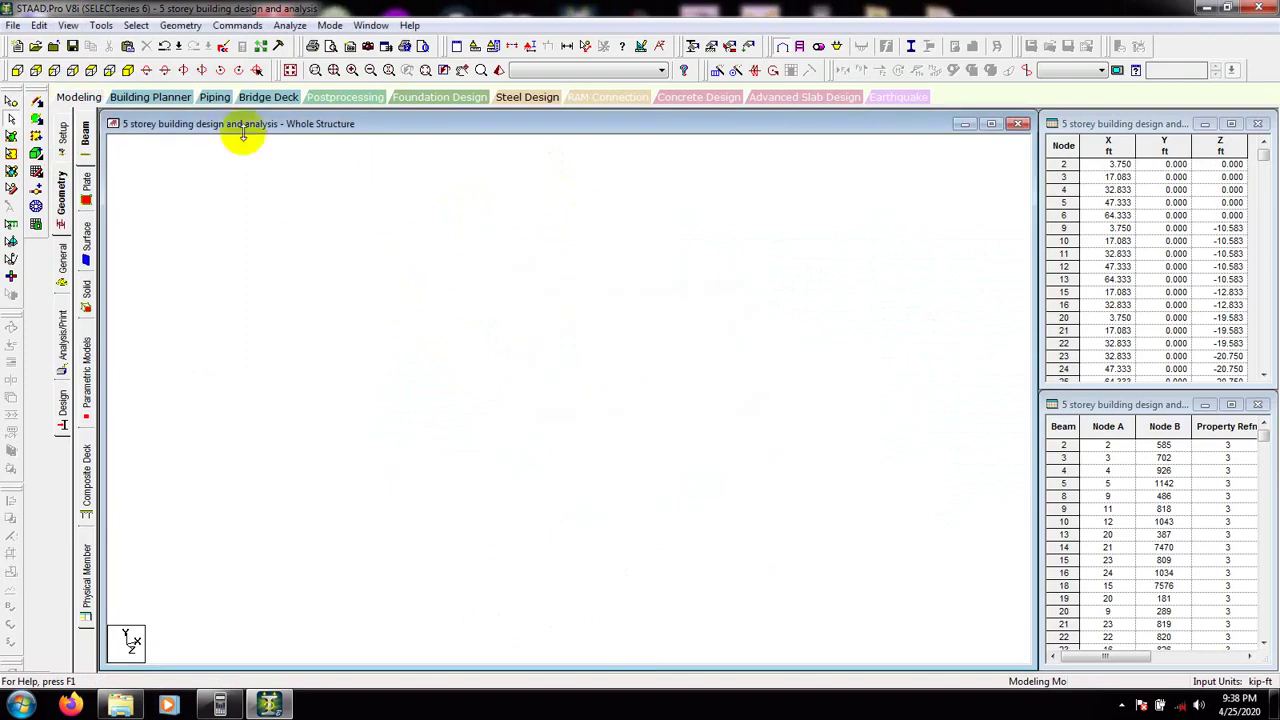
click(68, 26)
click(62, 74)
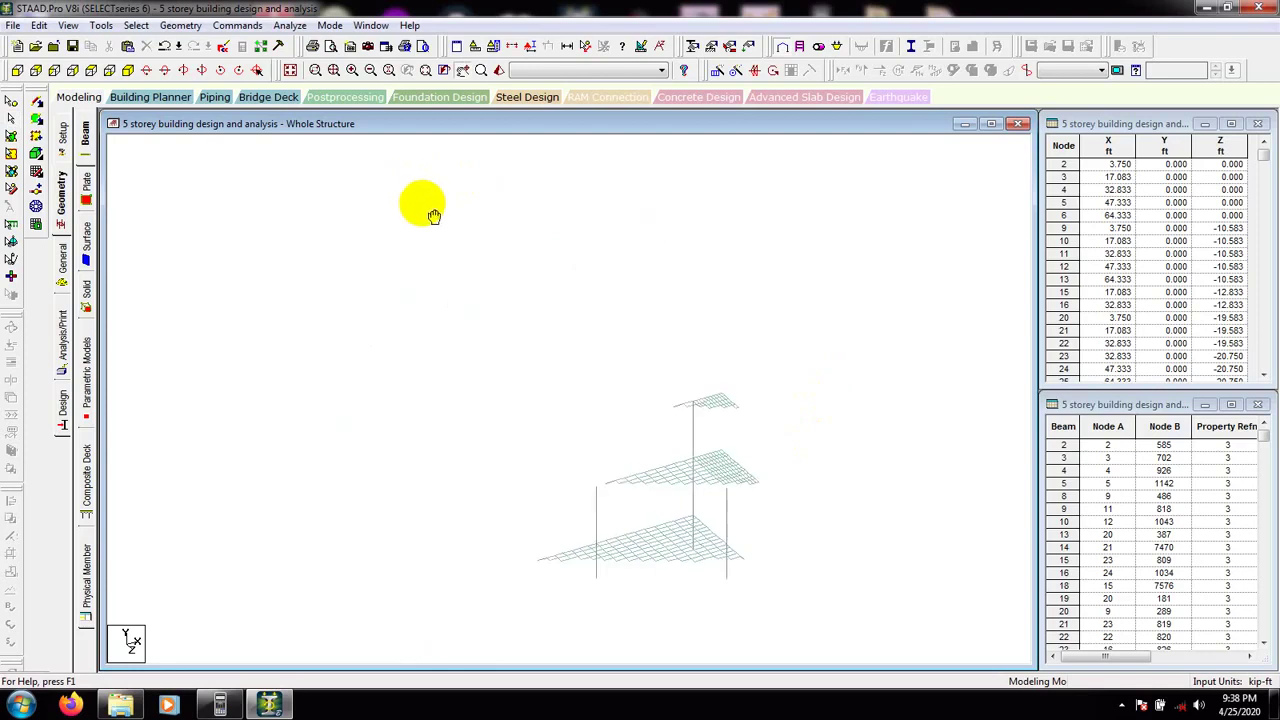
Step: Create a 3D rendering of the whole structure, rotate it roughly and maximize the rendered view
click(500, 71)
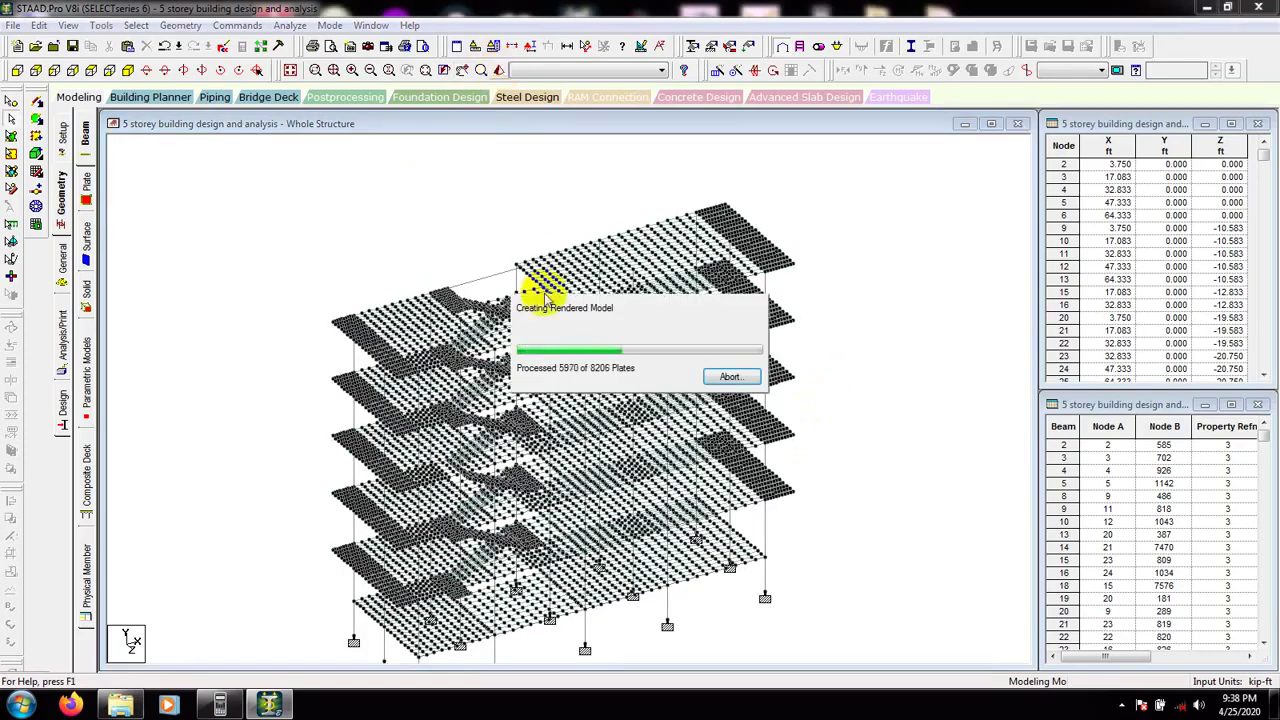
click(886, 457)
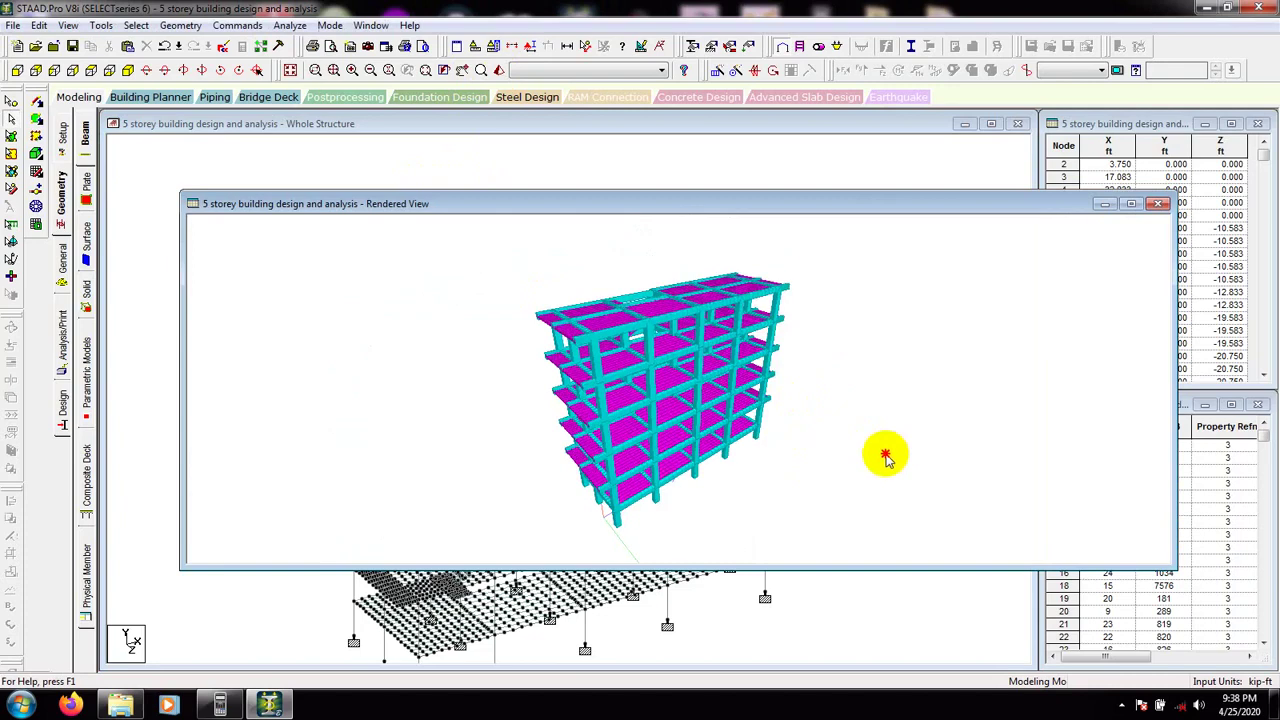
drag(396, 402, 781, 515)
drag(478, 543, 1249, 214)
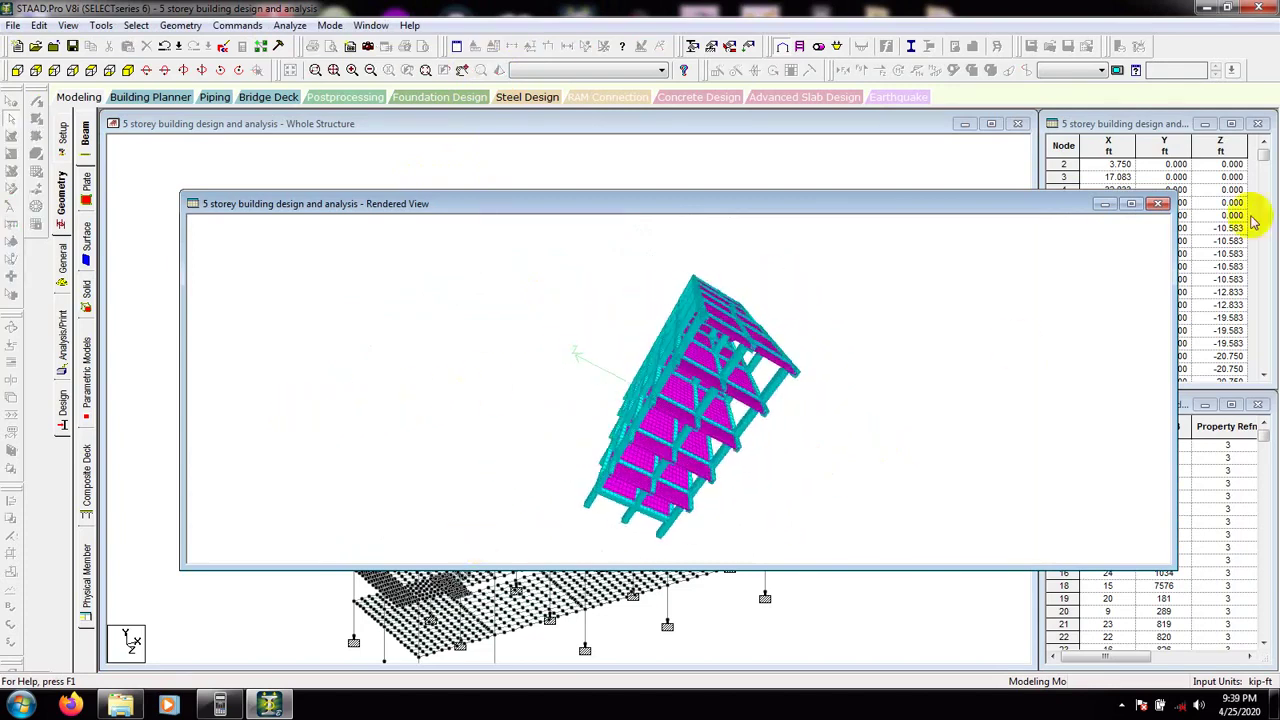
click(1131, 203)
Step: Inspect the rendered building from the stair side, above and both ends, checking the lowest floor's trimmed edges, and decline the auto save
drag(878, 465, 730, 480)
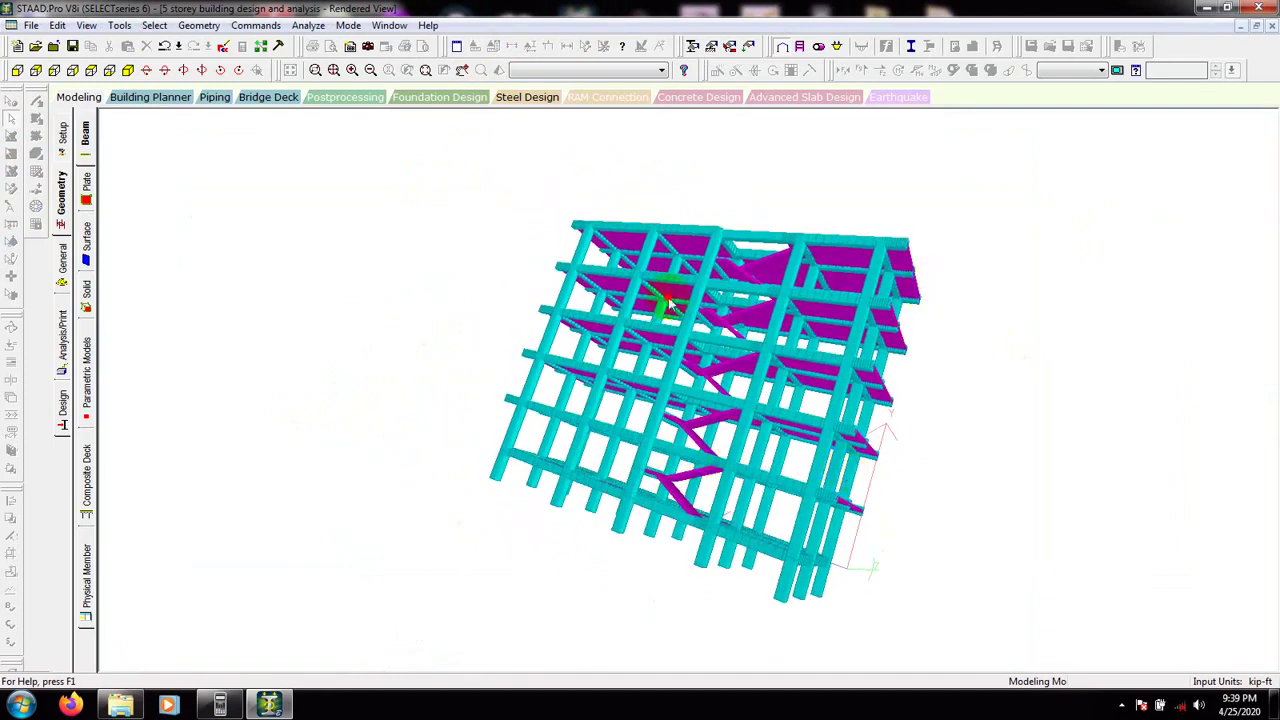
drag(668, 300, 417, 520)
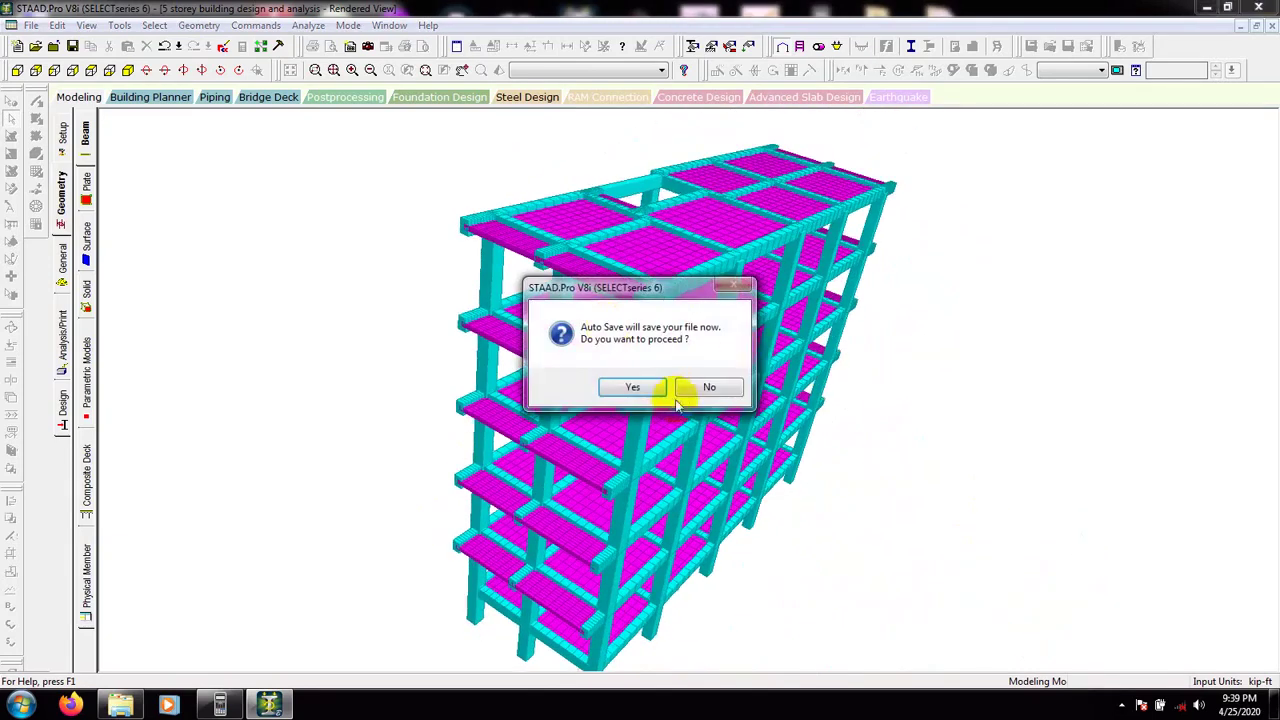
click(717, 389)
drag(986, 388, 510, 592)
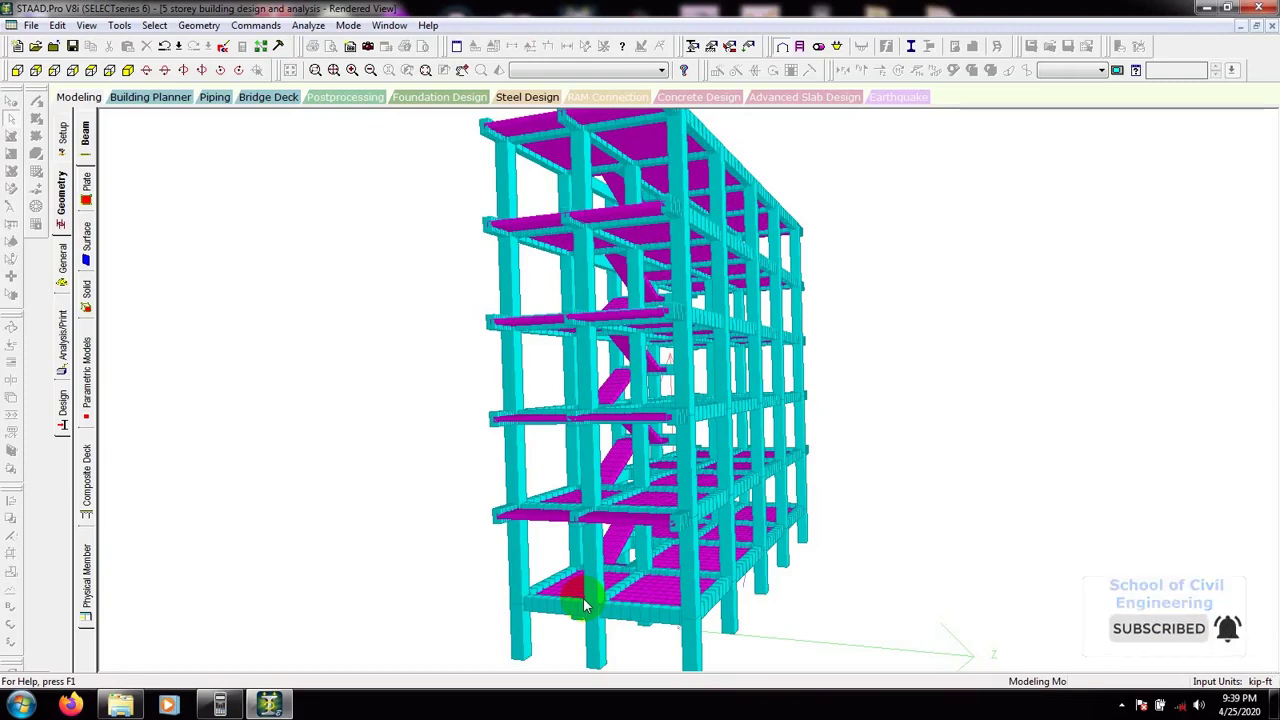
drag(754, 376, 520, 400)
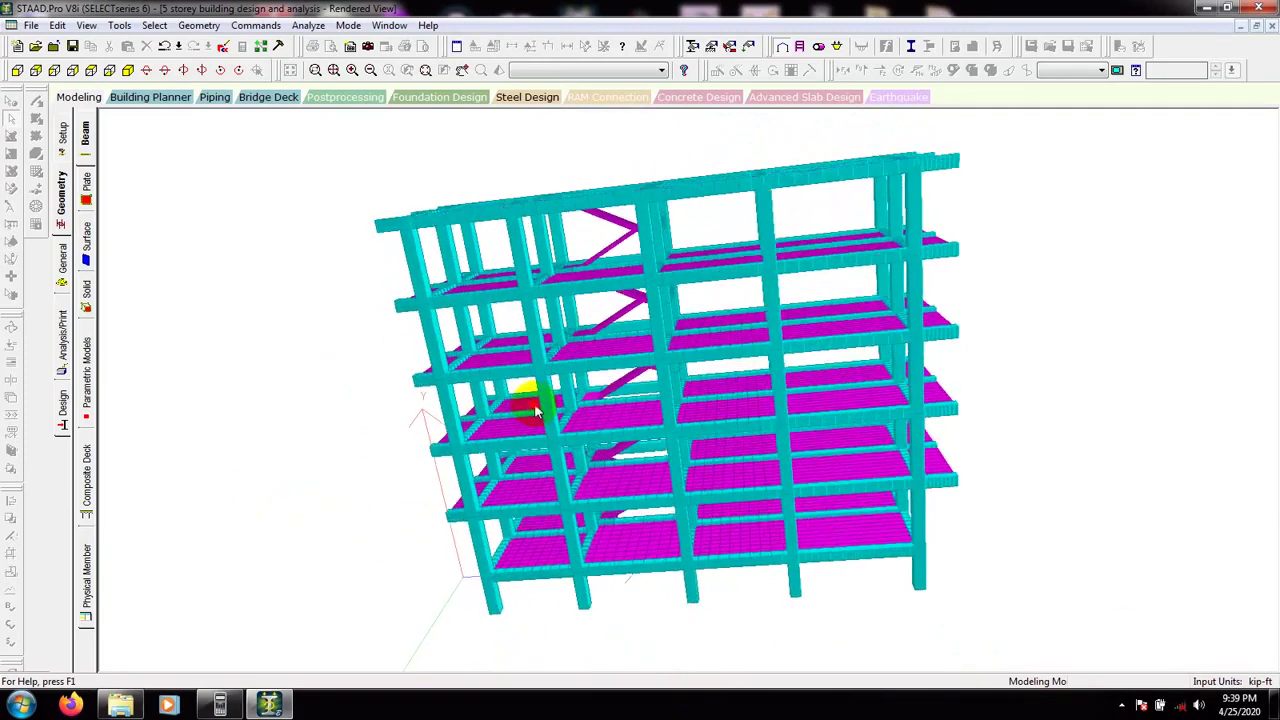